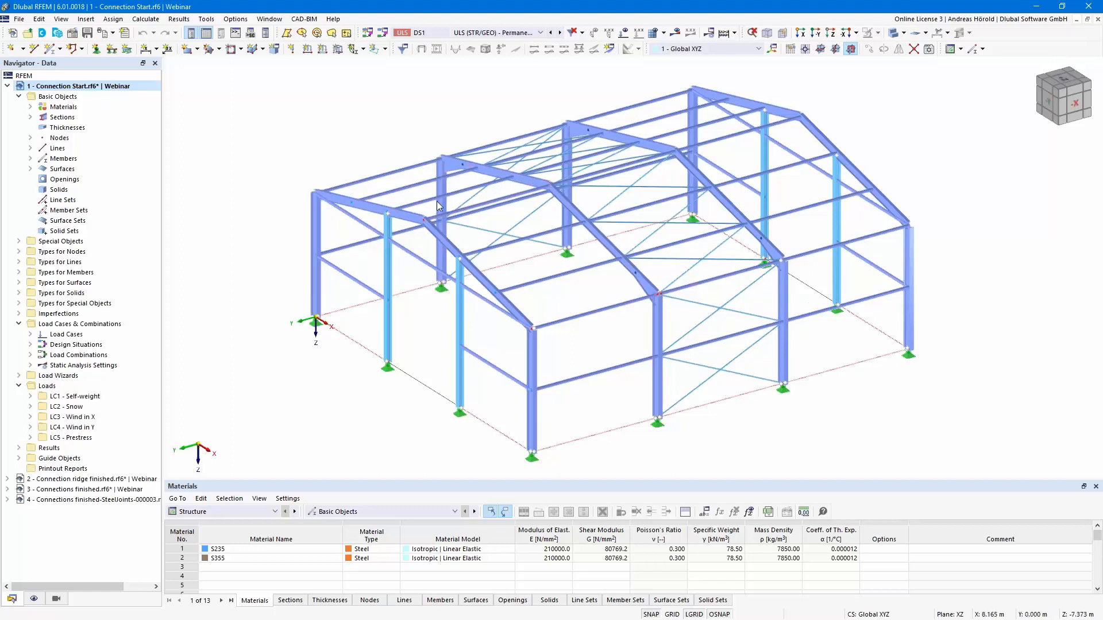
- Activate the Steel Joints add-on in the model's base data, keeping EN 1993 with the DIN 2016-04 national annex for steel joints
click(72, 32)
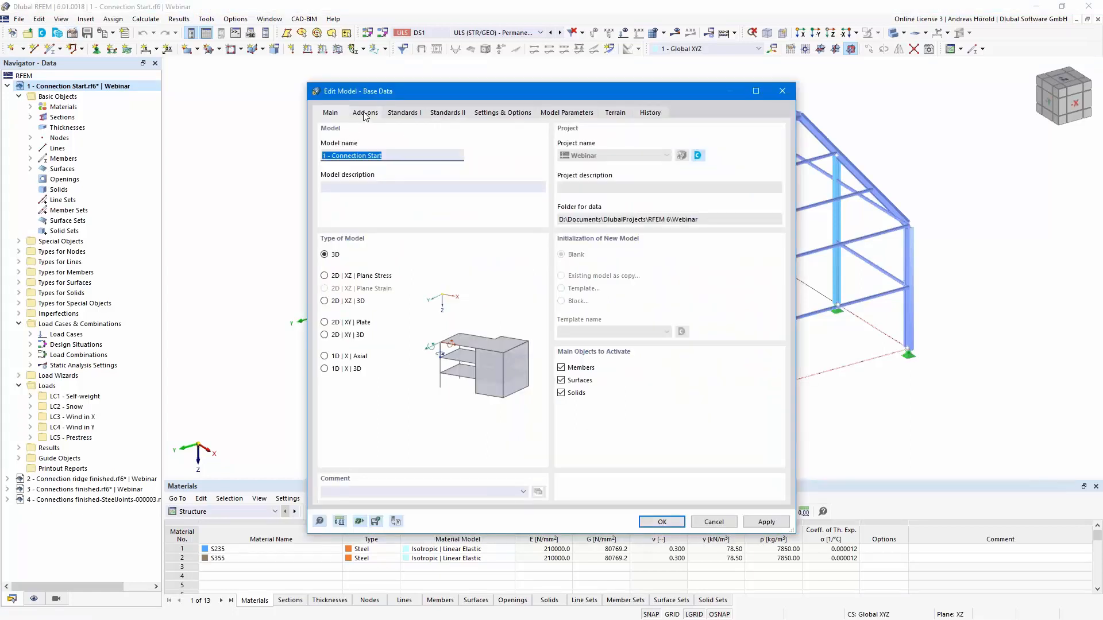
click(365, 113)
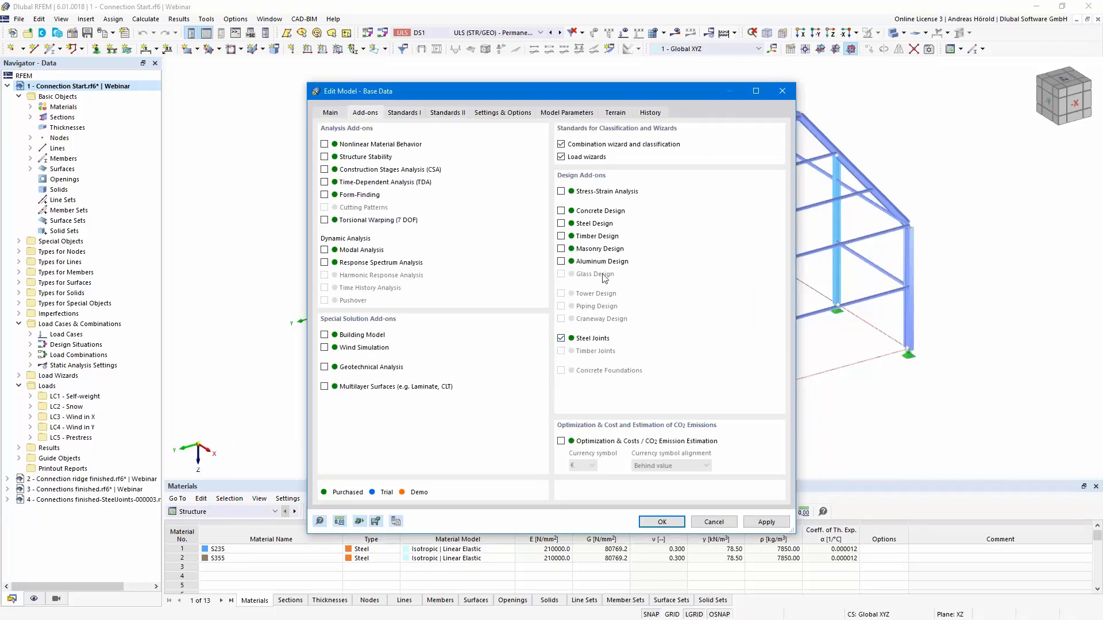
click(404, 114)
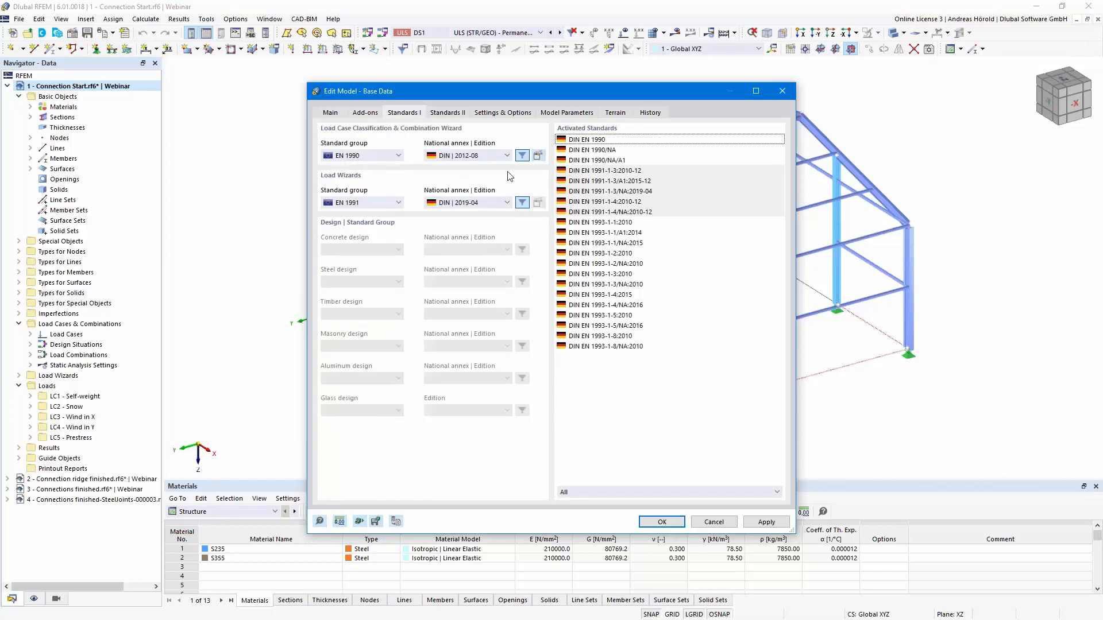
click(508, 156)
click(508, 156)
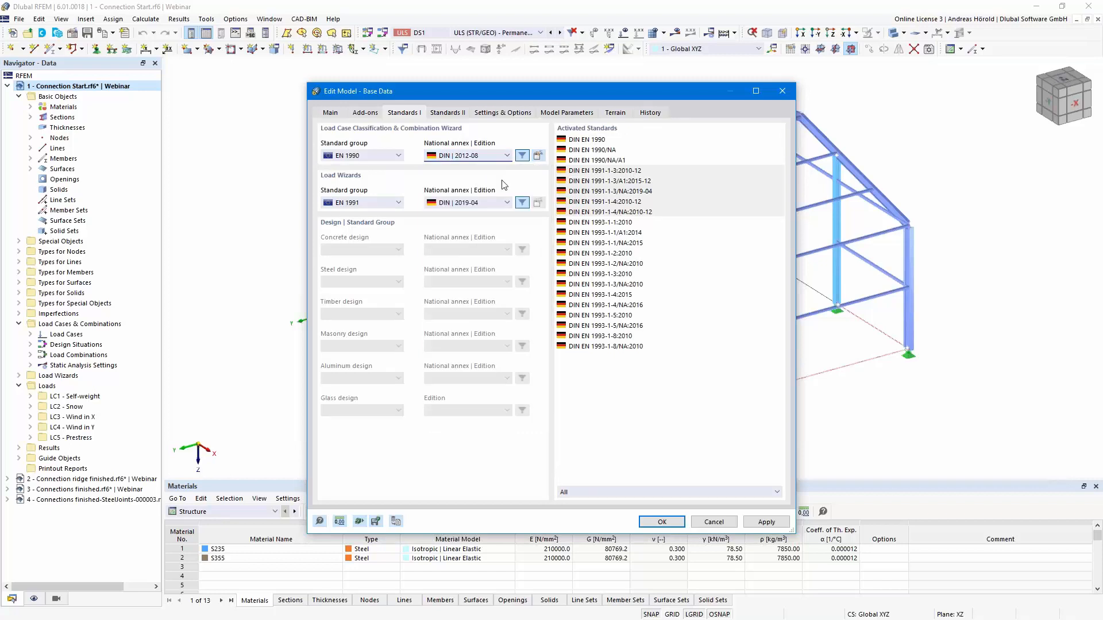
click(449, 113)
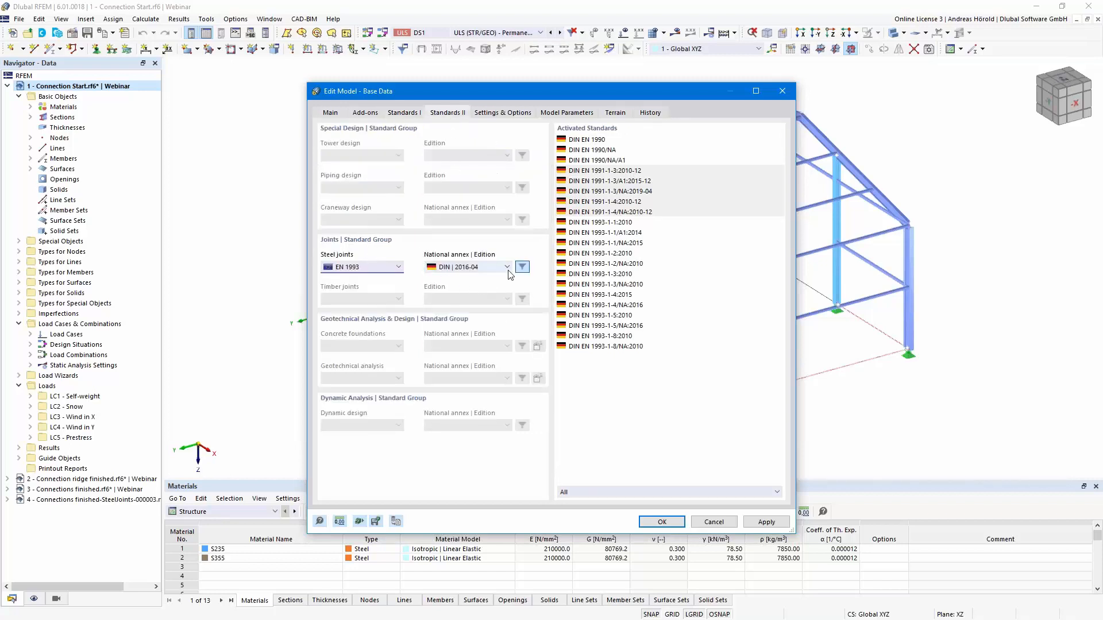
click(508, 268)
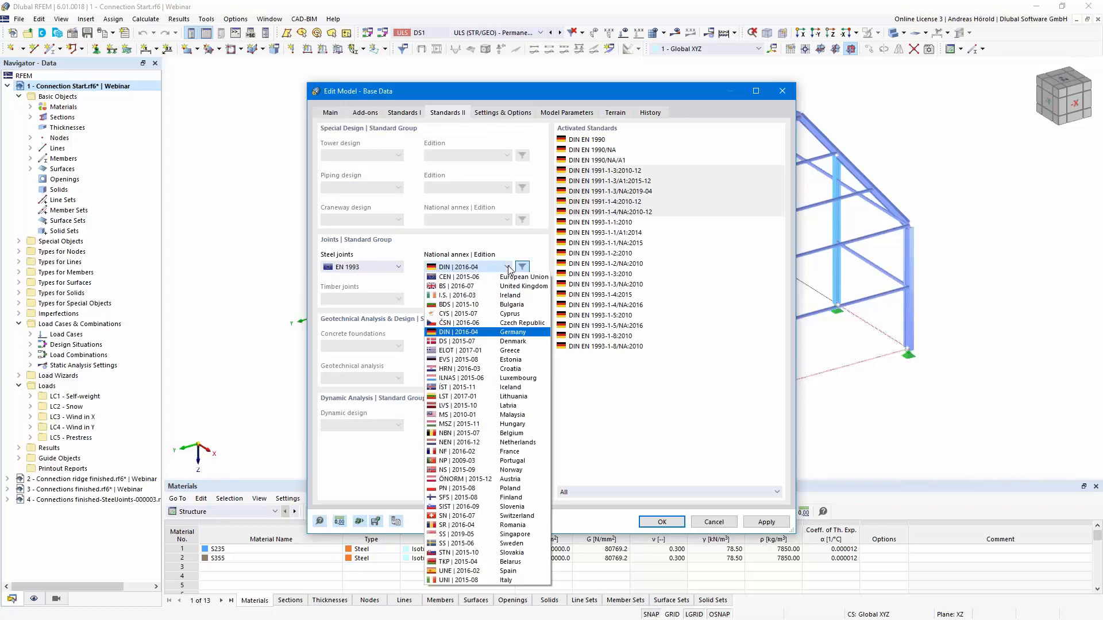
click(509, 267)
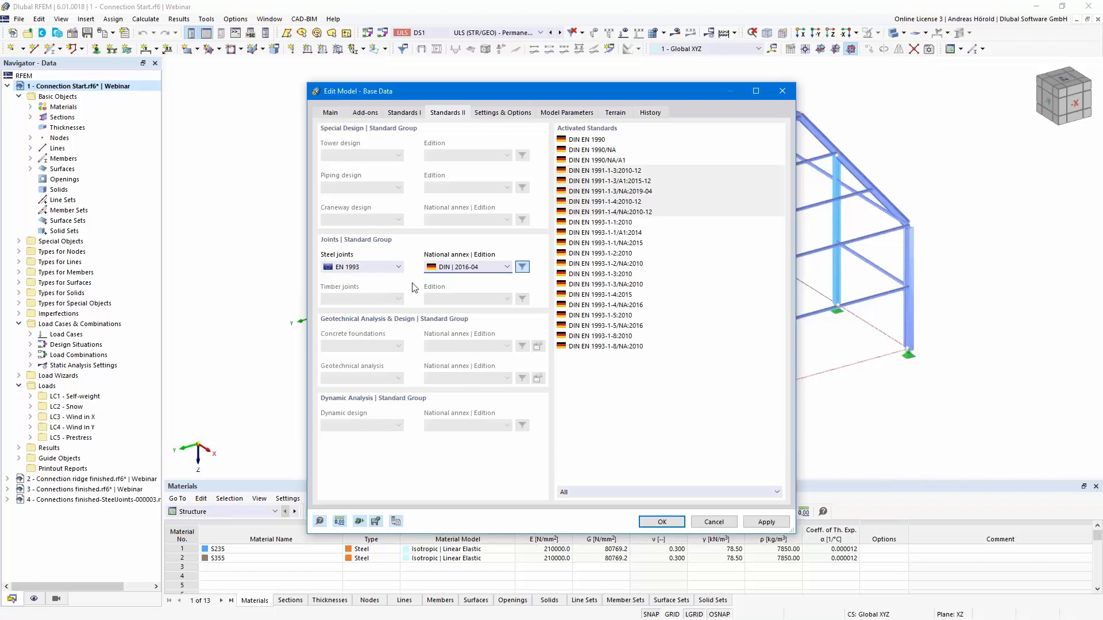
click(662, 523)
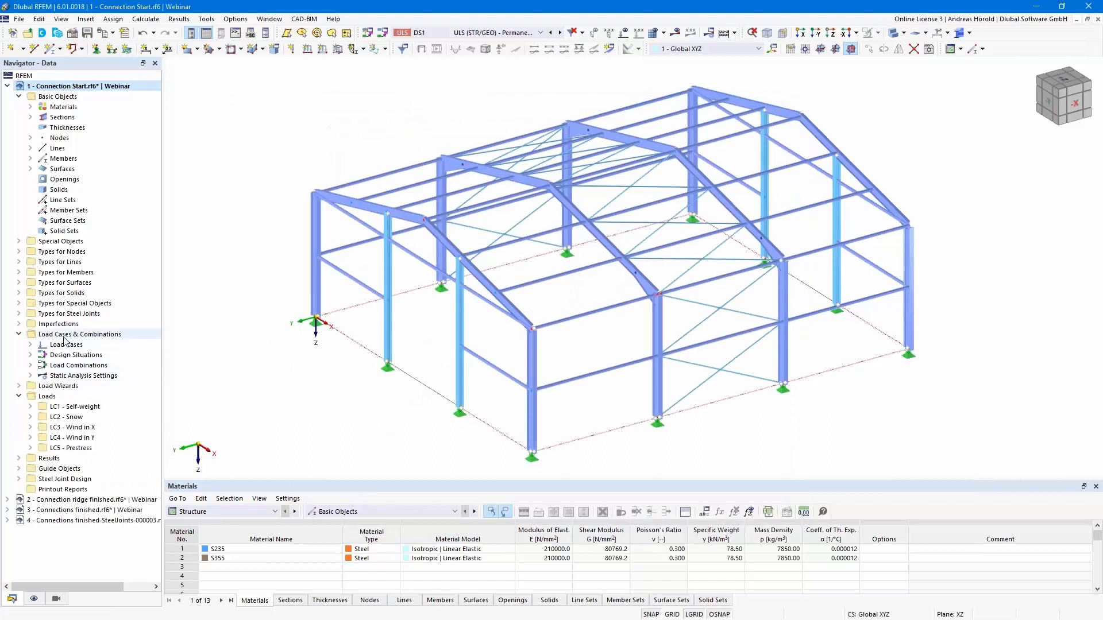
- Check which of the design situations DS1 to DS4 are activated for steel joints, and review the load combinations assigned to DS1
click(19, 314)
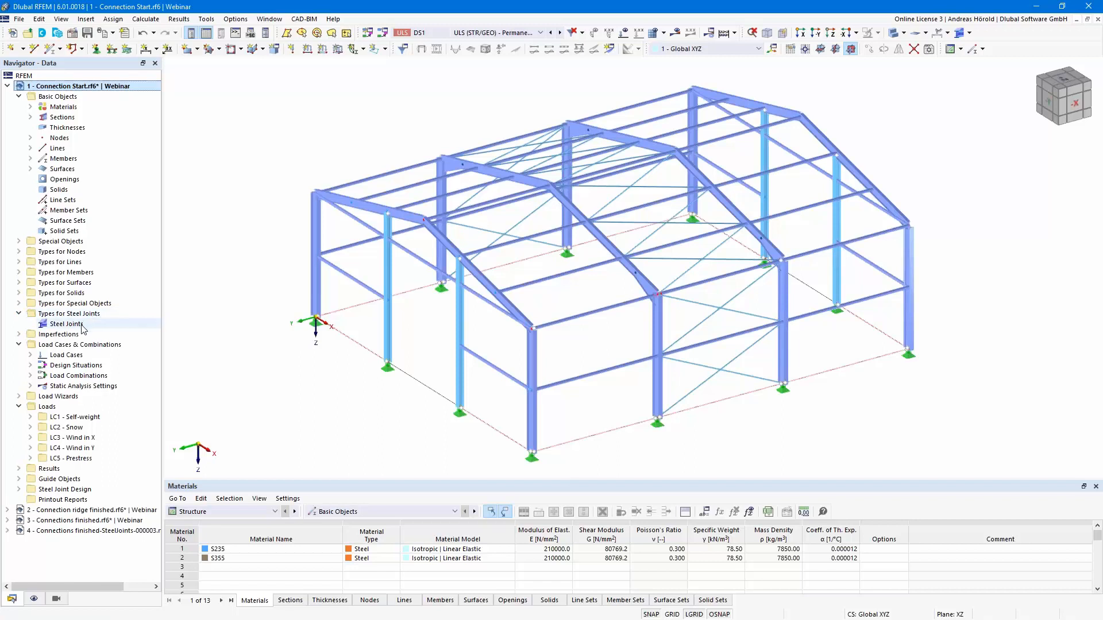
click(19, 489)
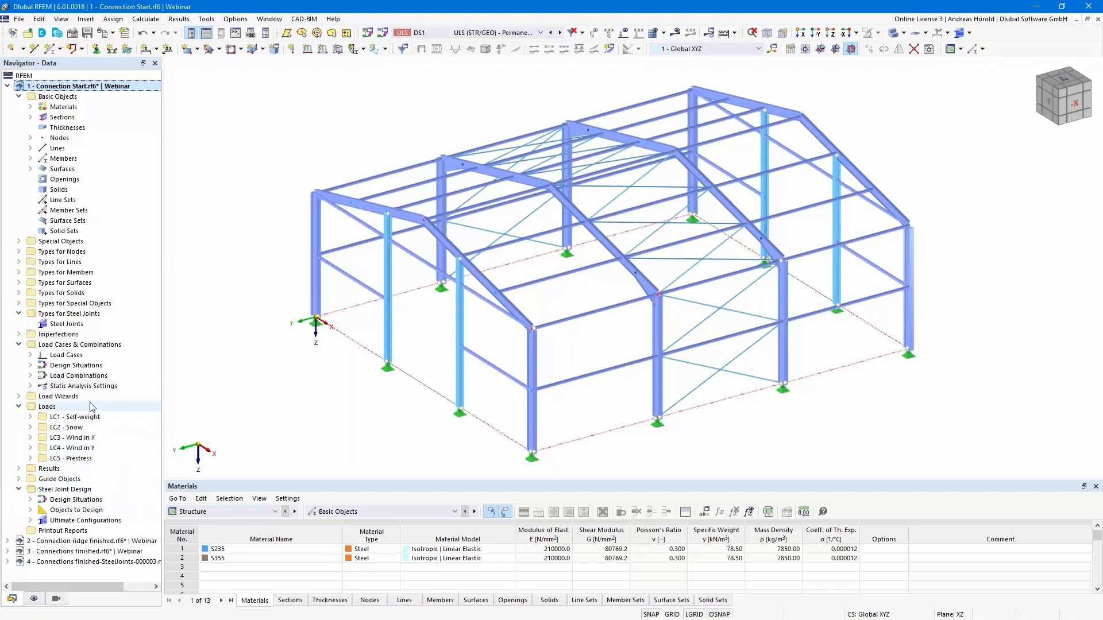
double_click(76, 366)
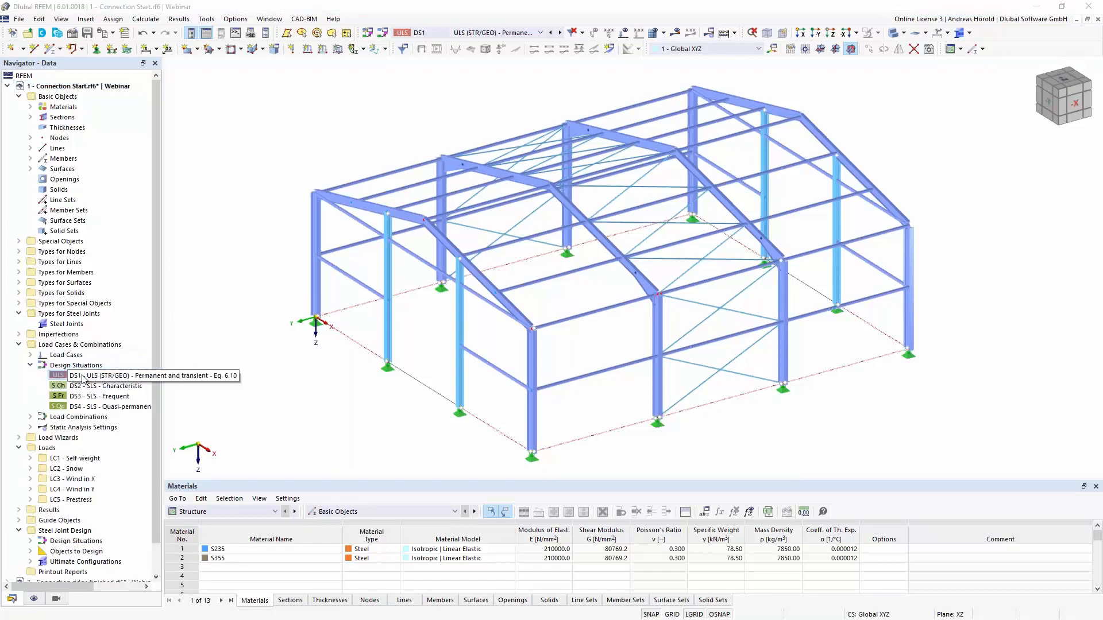
double_click(81, 376)
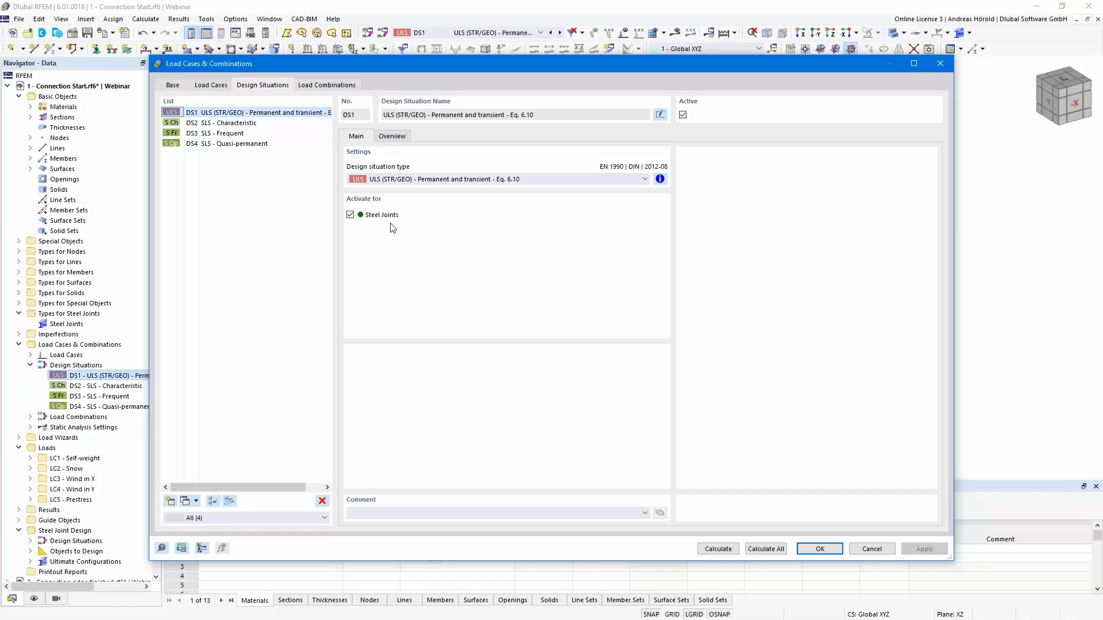
click(224, 125)
click(224, 136)
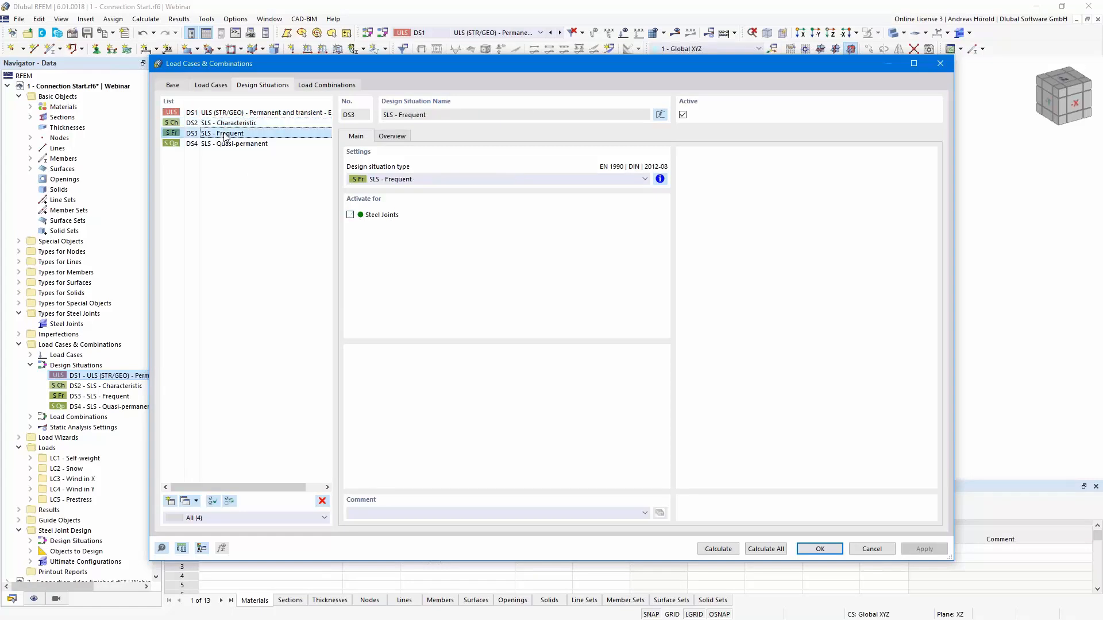
click(224, 146)
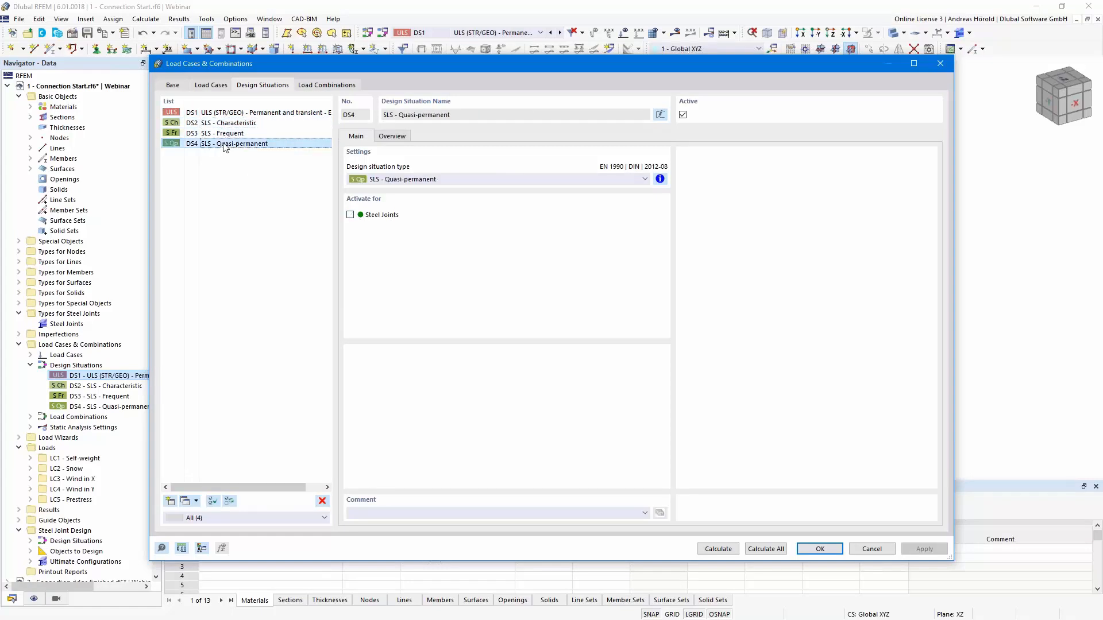
click(230, 113)
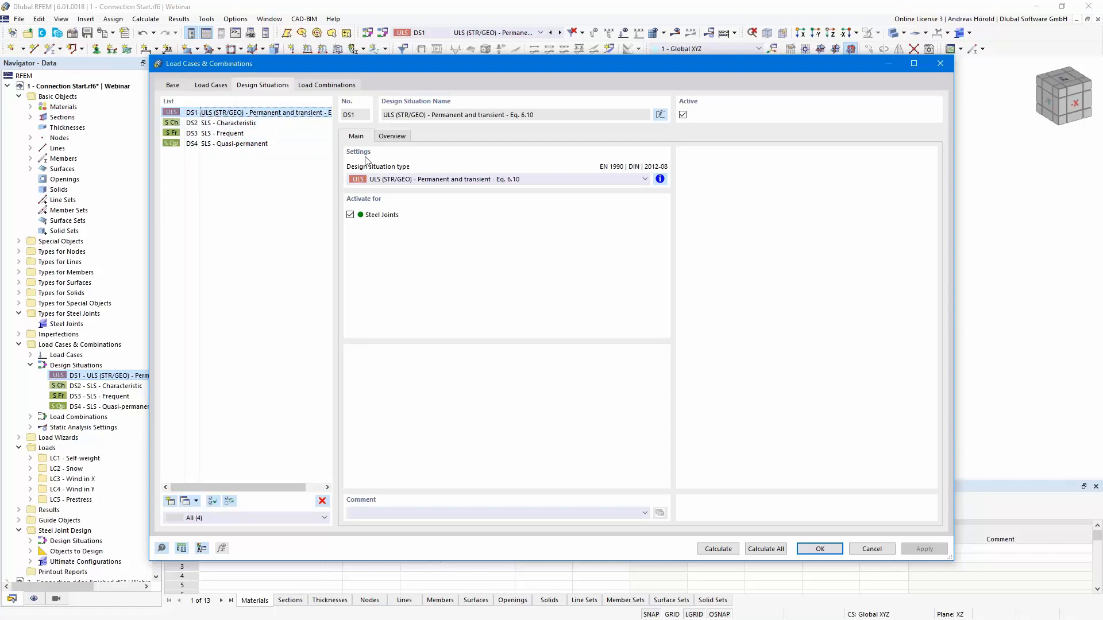
click(391, 138)
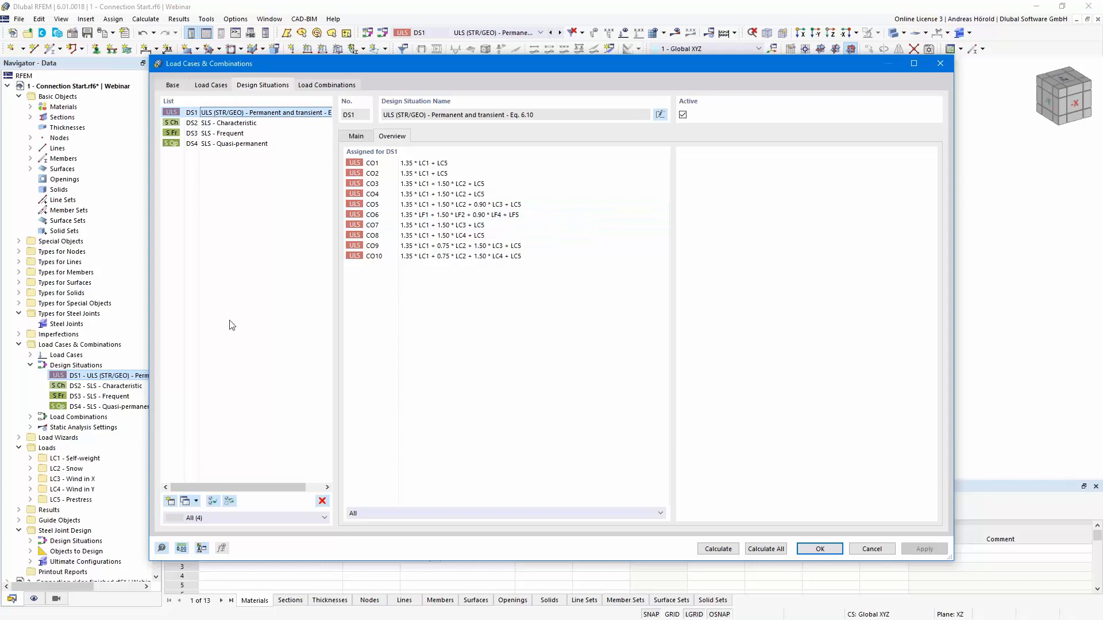
- Copy design situation DS1 as DS5 and assign a copy of load combination CO6 to it
click(185, 502)
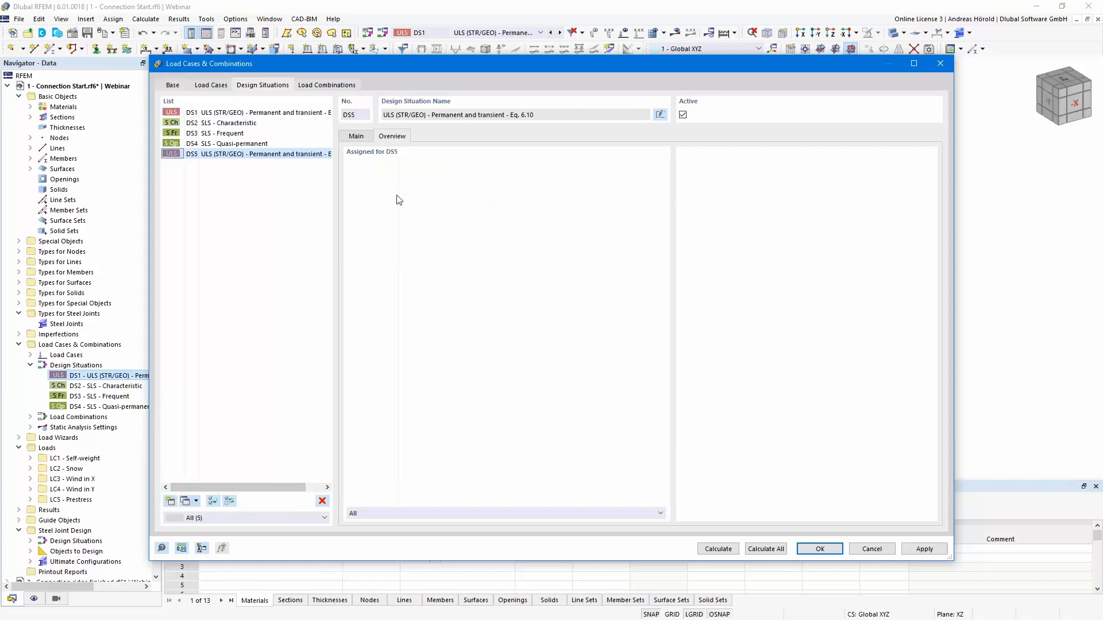
click(320, 86)
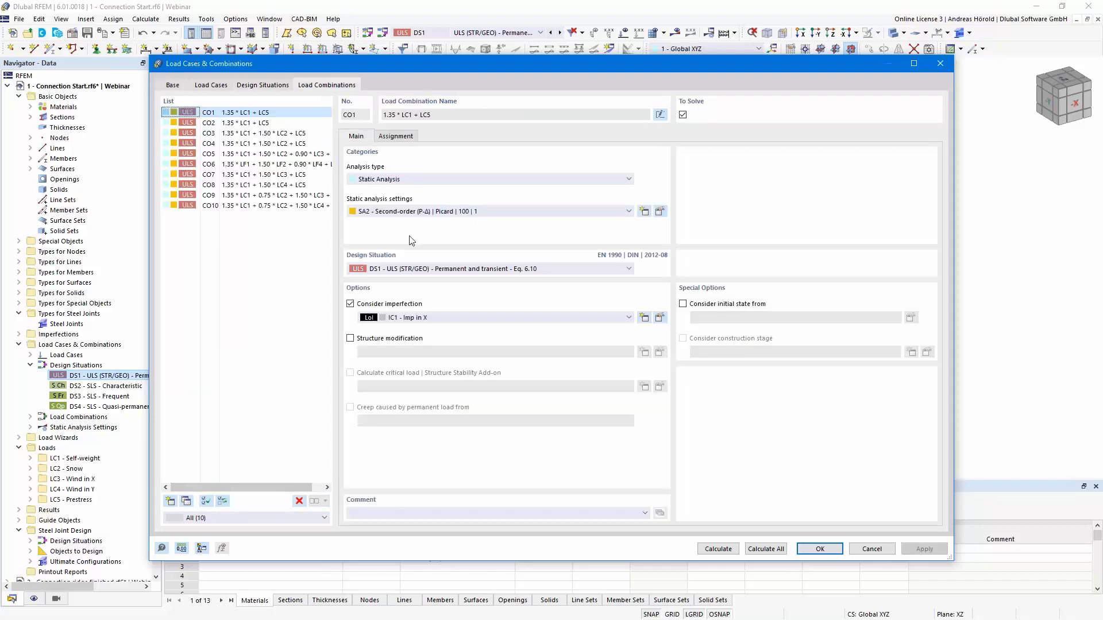
click(225, 165)
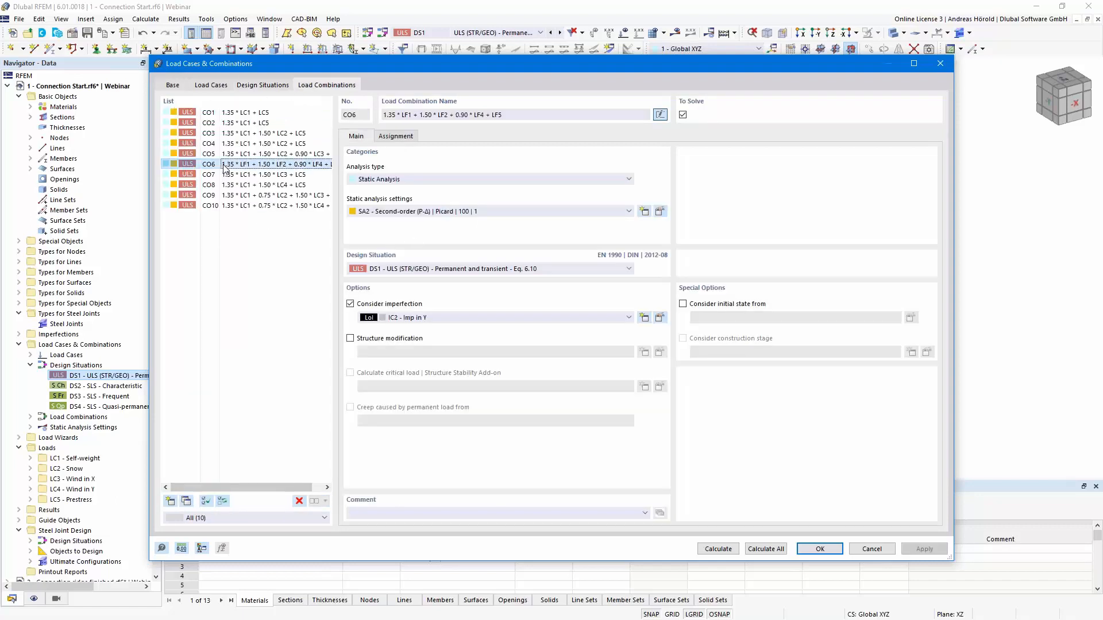
click(186, 503)
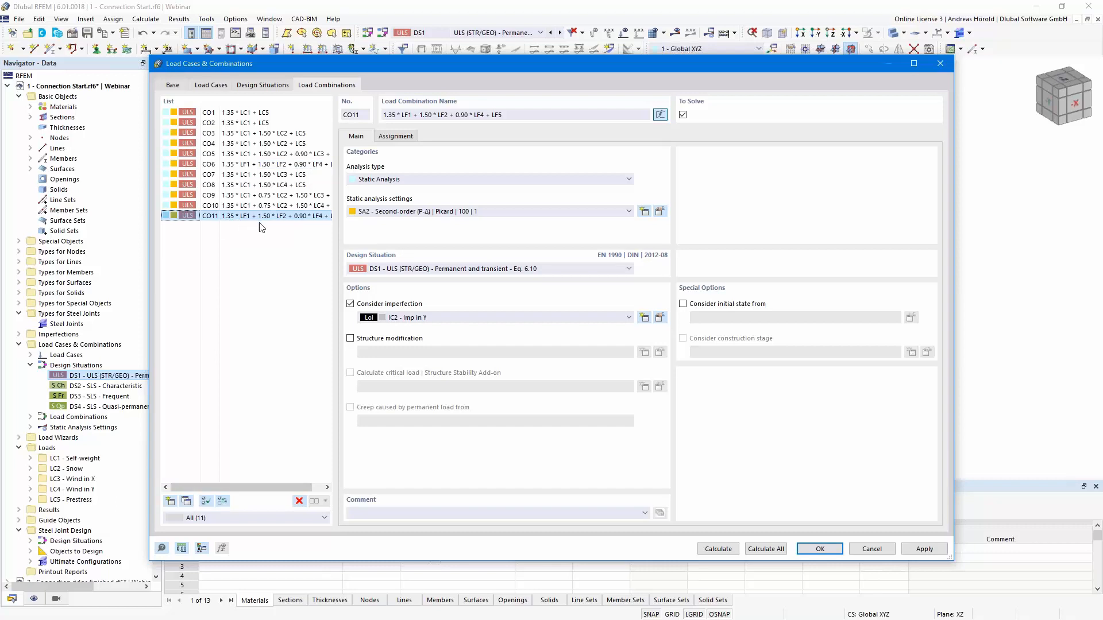
click(435, 269)
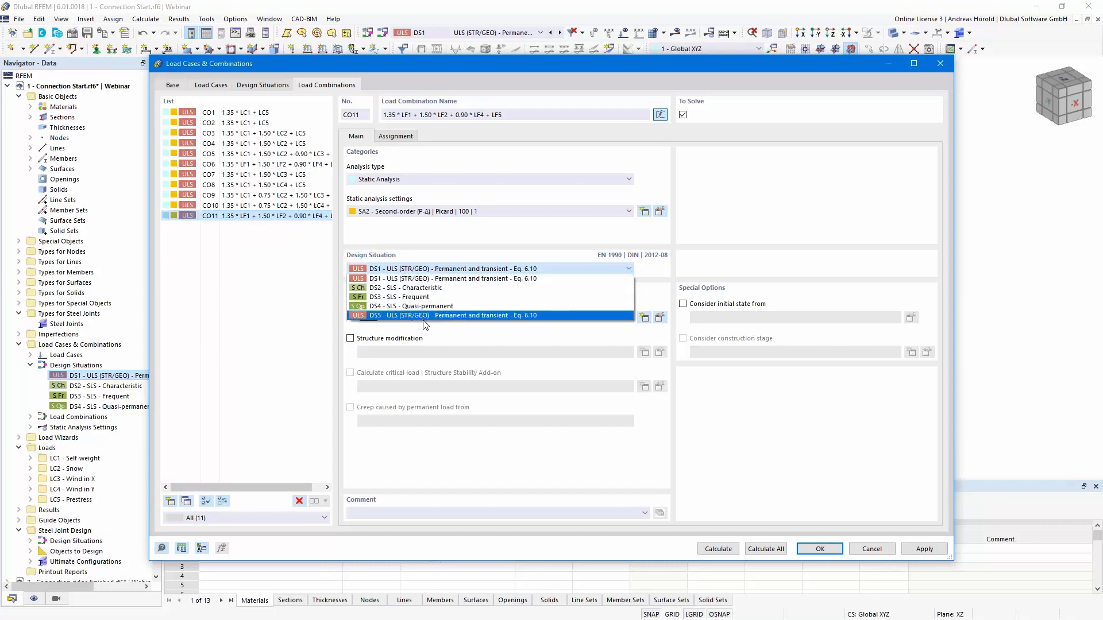
click(428, 315)
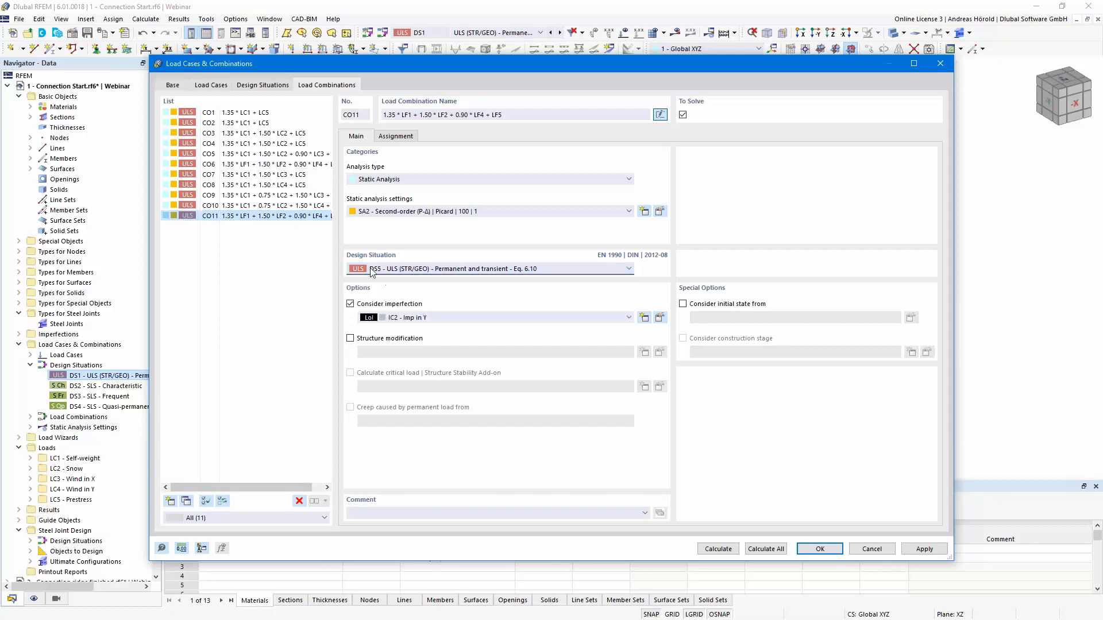
- Try to deactivate DS1 for steel joints in favour of DS5, and discard all changes to the design situations
click(258, 88)
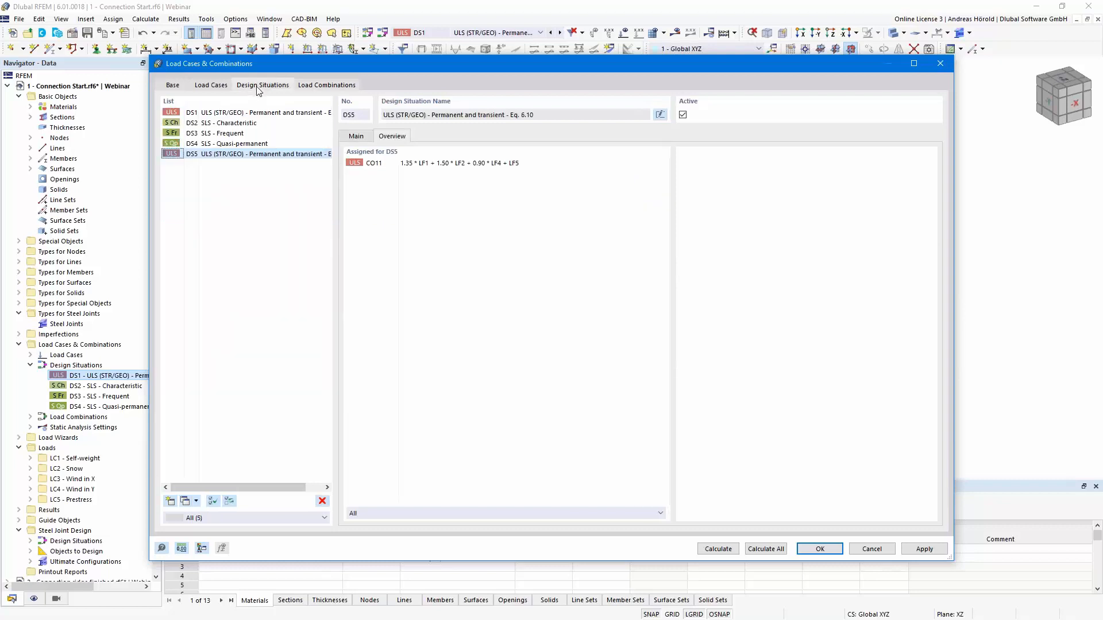
click(354, 136)
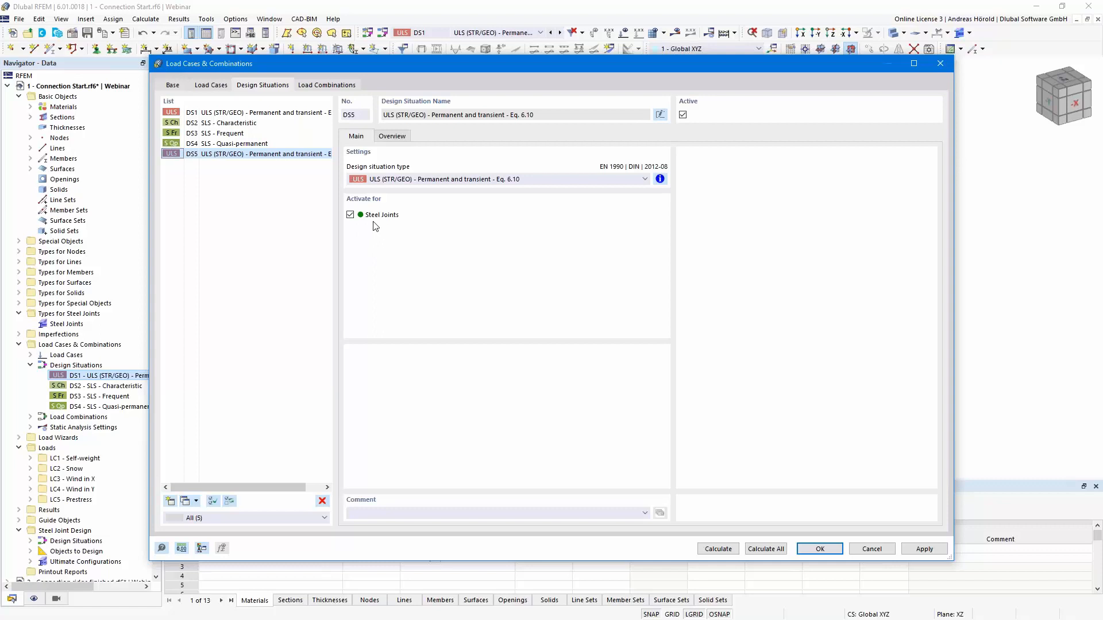
click(253, 114)
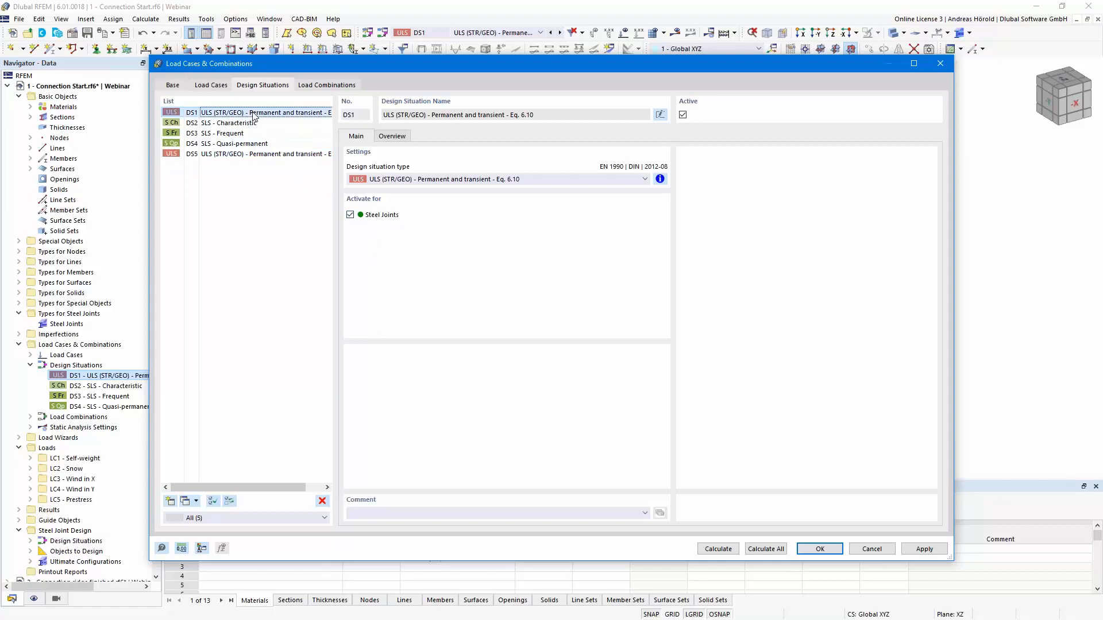
click(350, 214)
click(872, 549)
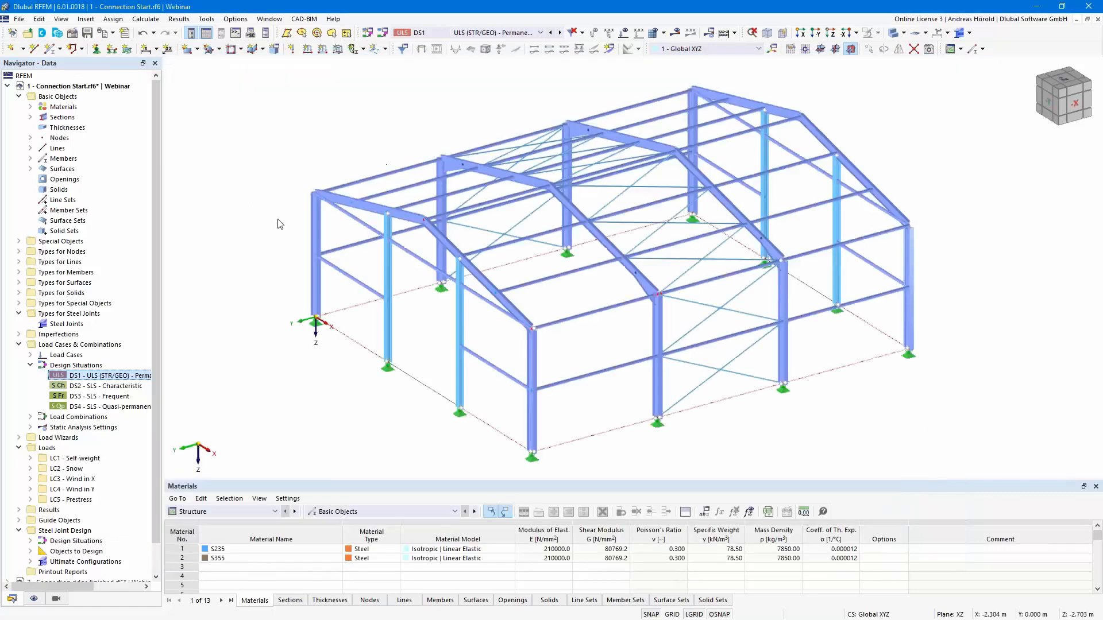
double_click(113, 377)
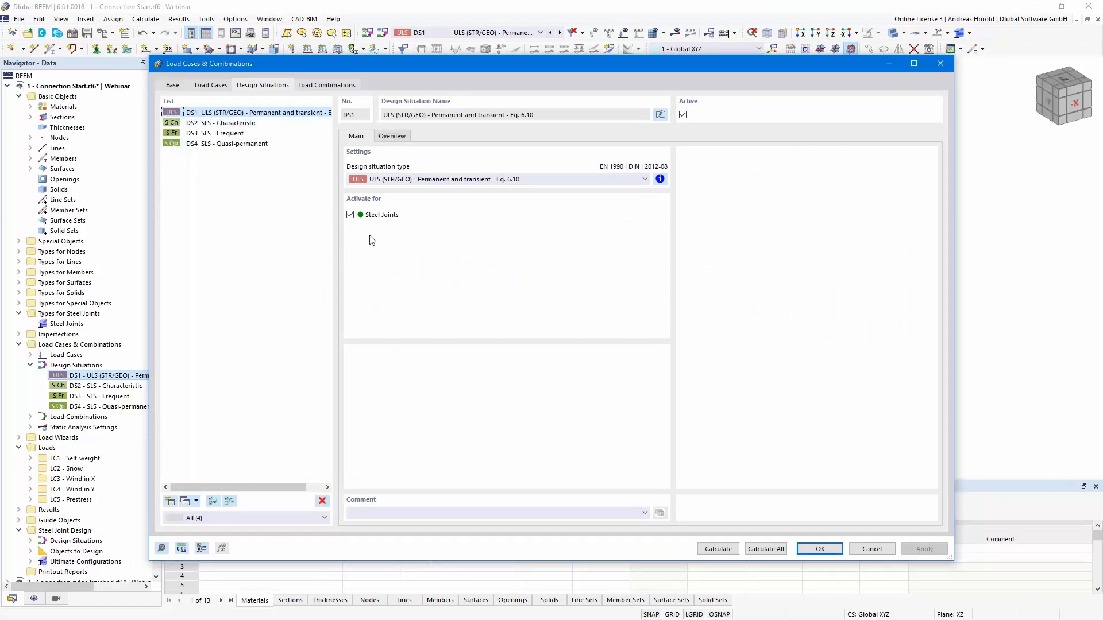
click(872, 550)
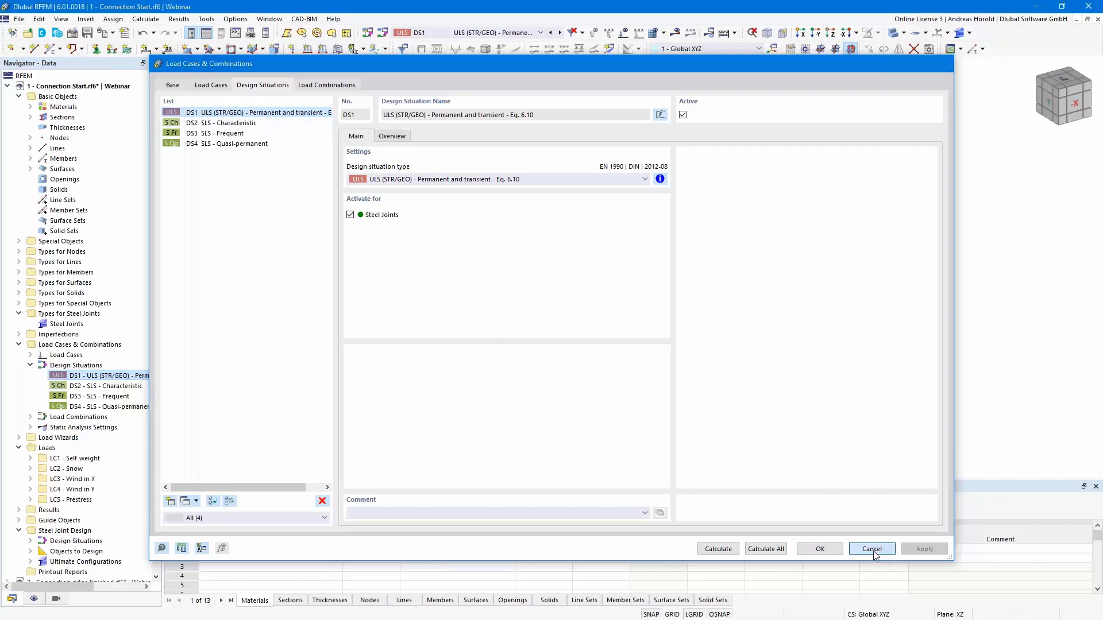
- Create a new steel joint and assign it to ridge node 21 of the second frame
right_click(61, 325)
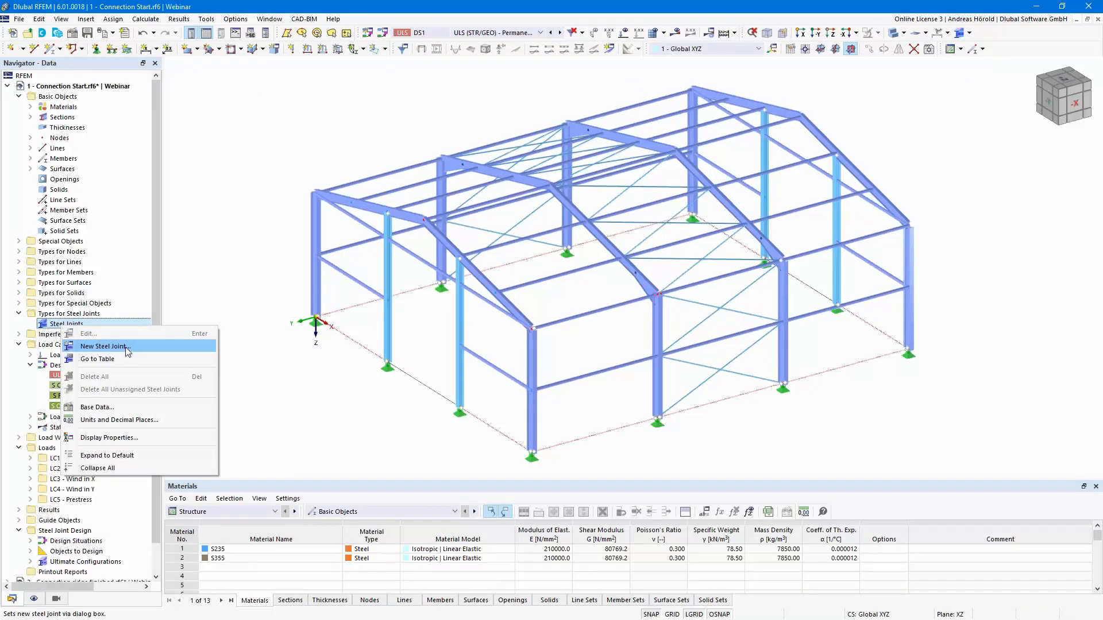
click(129, 347)
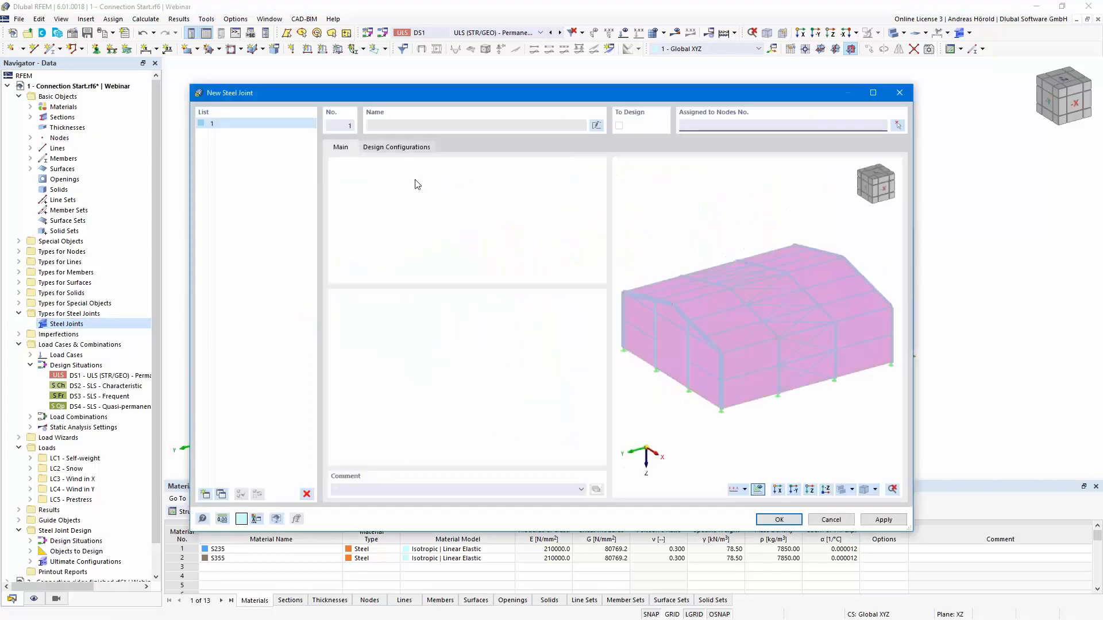
click(897, 125)
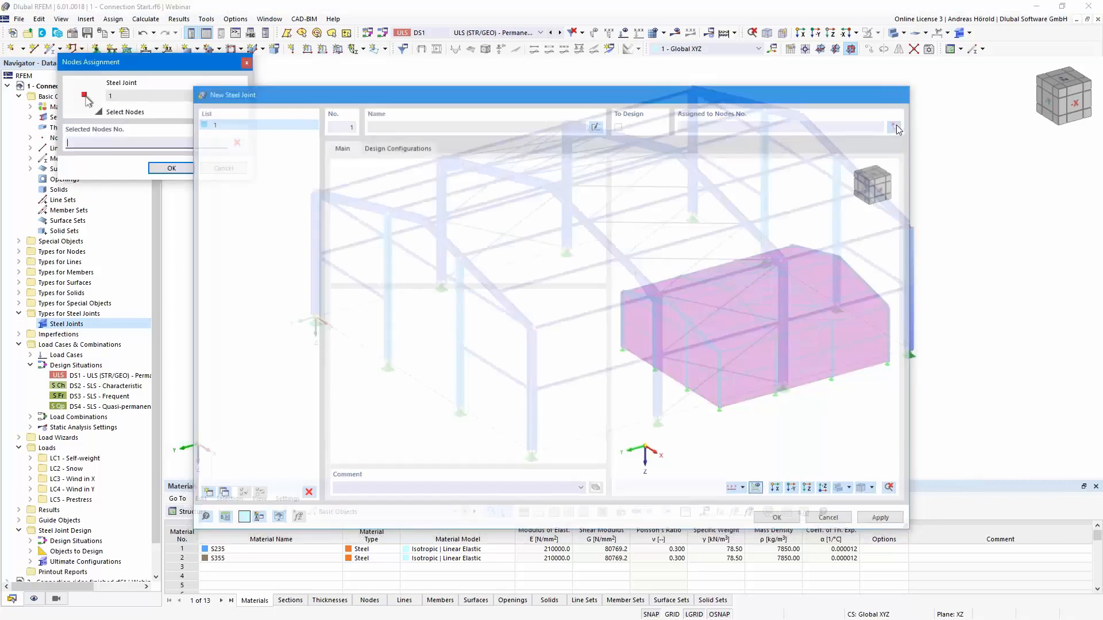
ctrl+middle_drag(553, 255, 565, 207)
click(555, 190)
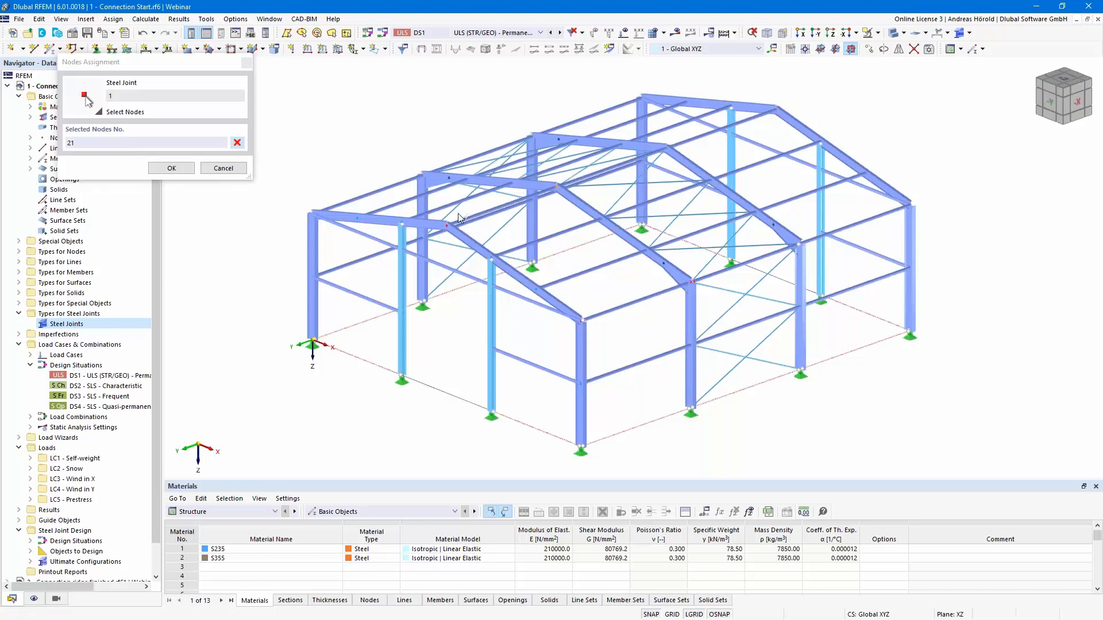
click(172, 168)
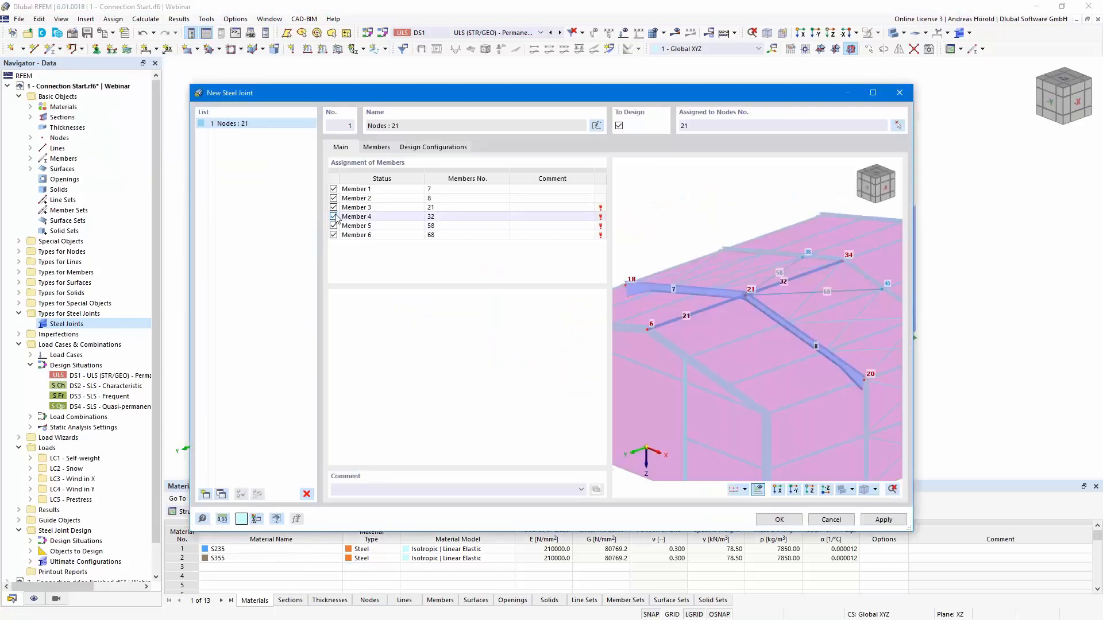
- Exclude members 21, 32, 58 and 68 from the steel joint, keeping only the rafters 7 and 8
click(333, 207)
click(333, 217)
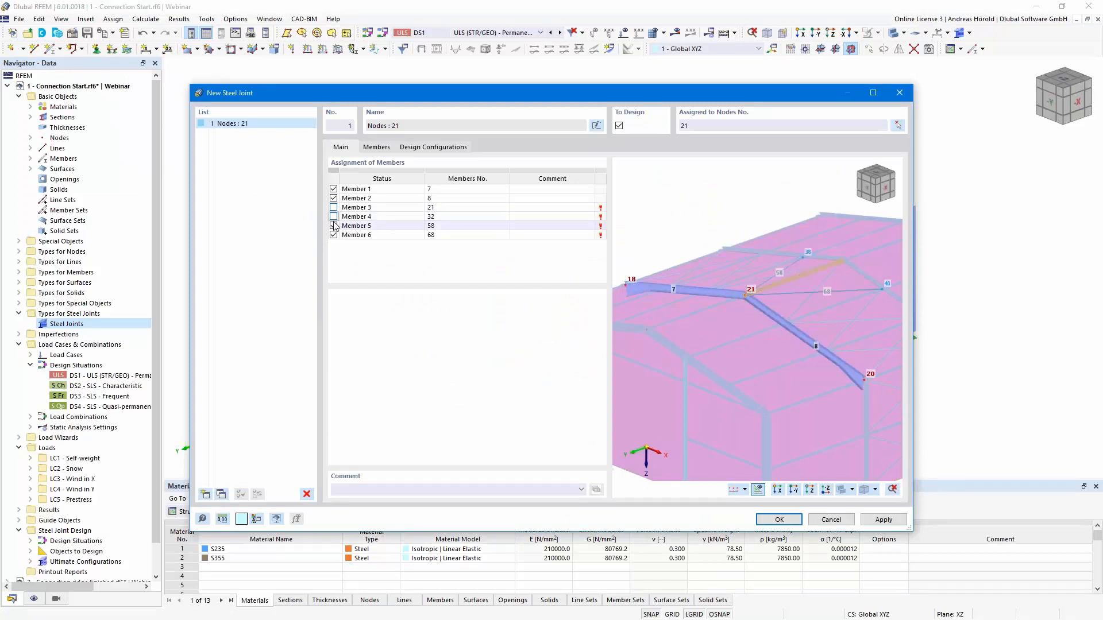
click(333, 225)
click(333, 235)
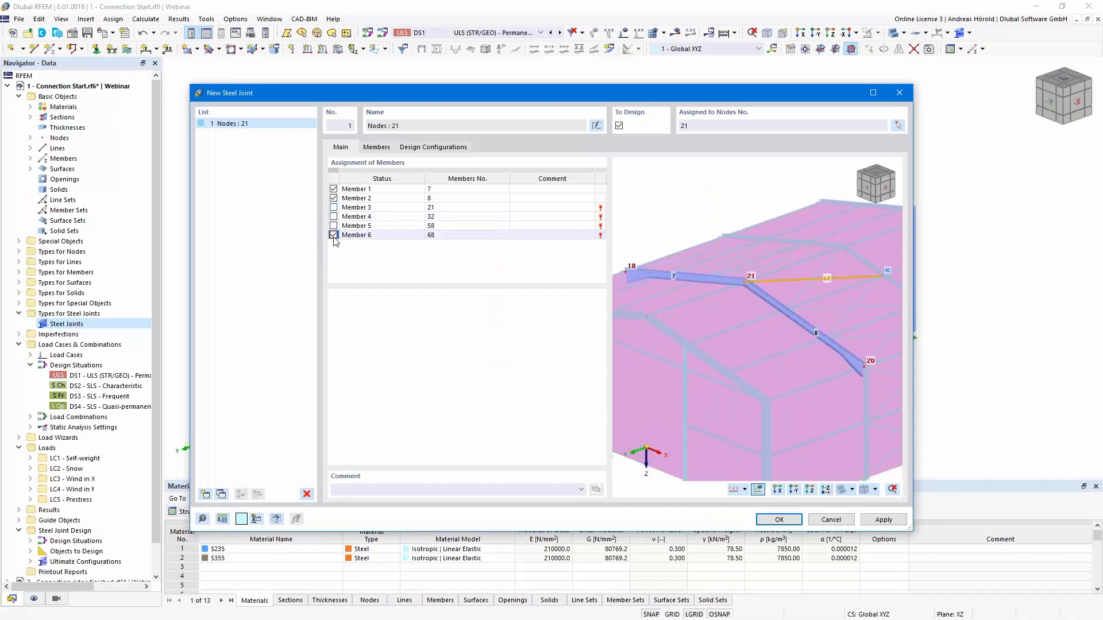
- Examine the two rafters meeting at node 21, with their end type, supported end, material and section
double_click(389, 198)
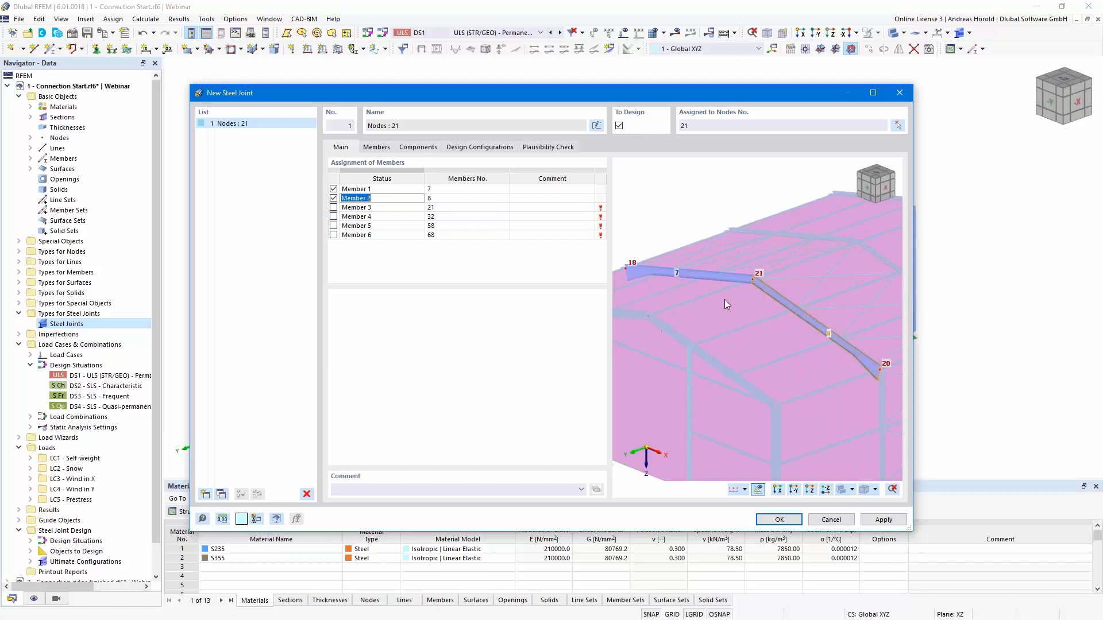
scroll(735, 297, up, 1)
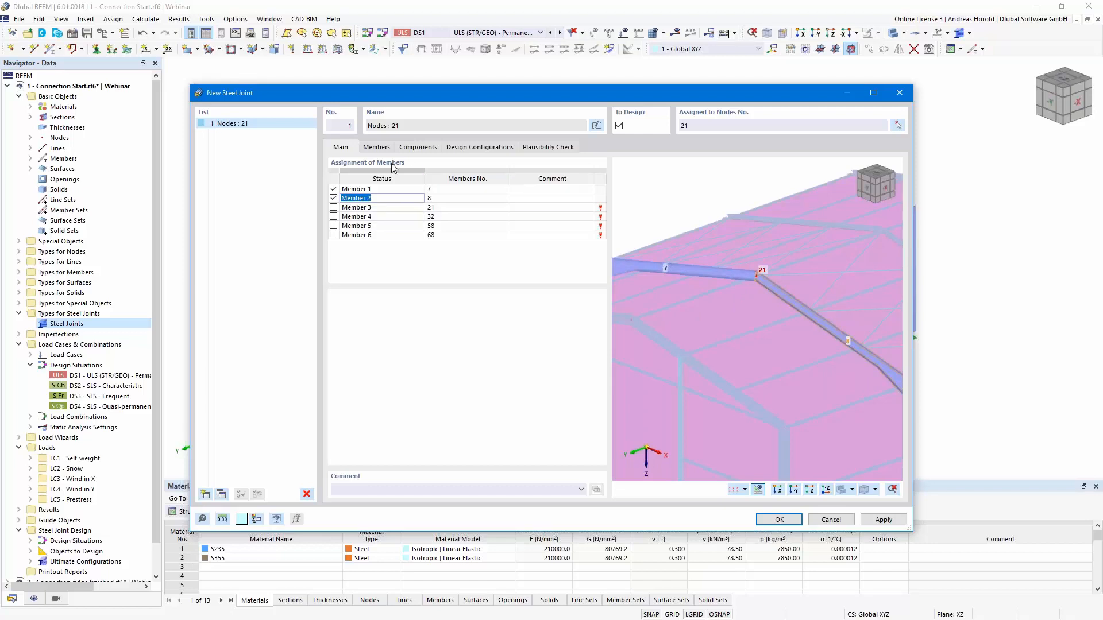
click(374, 149)
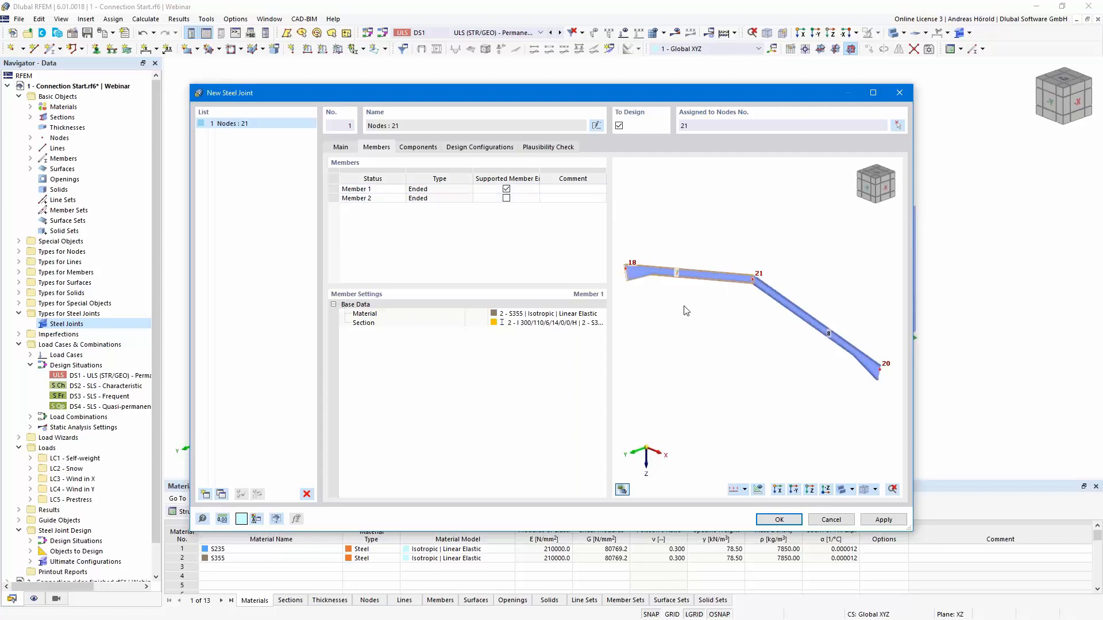
scroll(728, 342, up, 3)
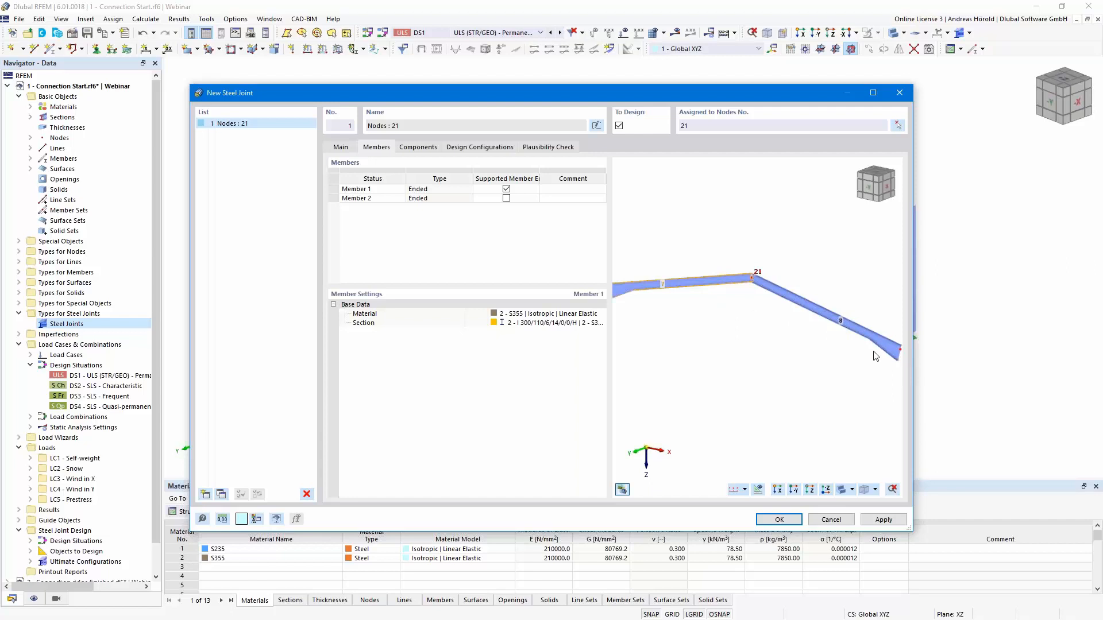
scroll(746, 316, up, 5)
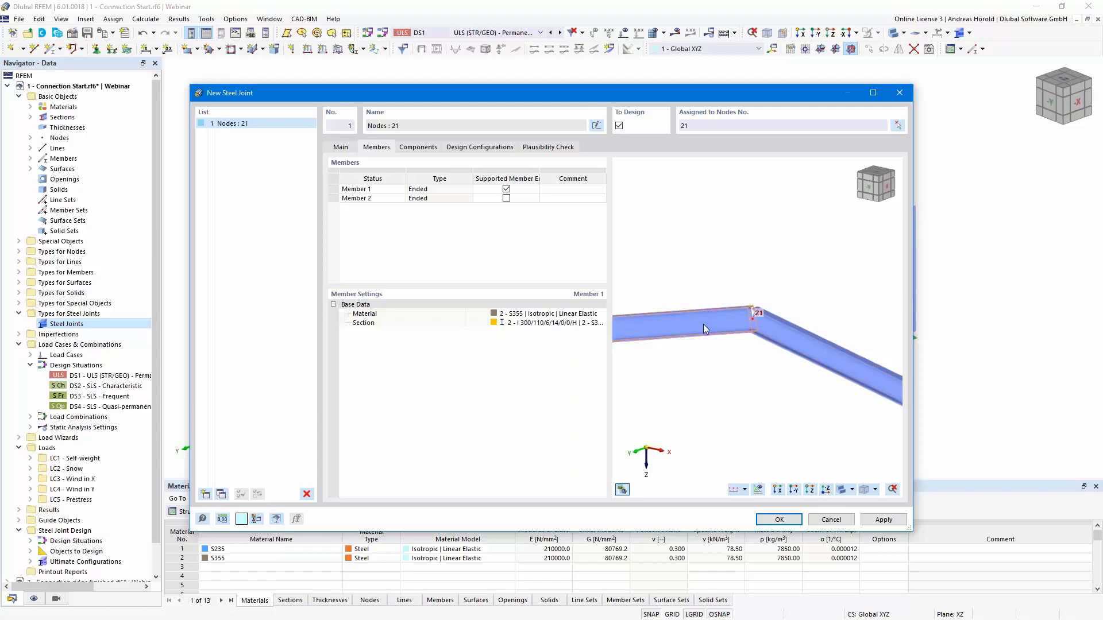
mouse_move(703, 324)
mouse_move(798, 339)
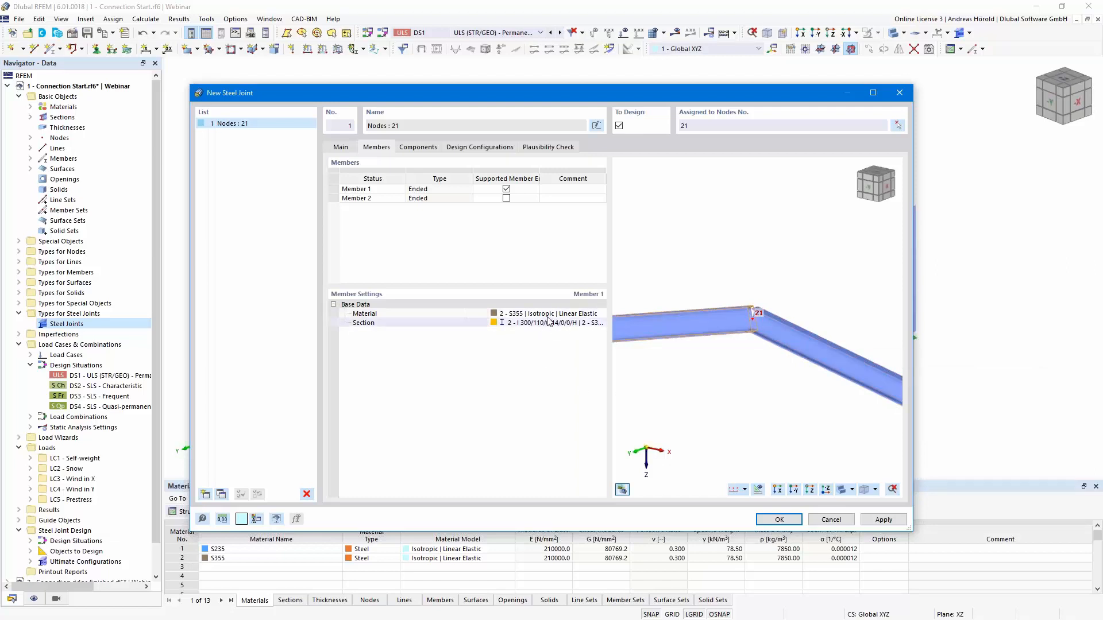
- Review the component types available for the joint, and leave the selection without adding any
click(421, 147)
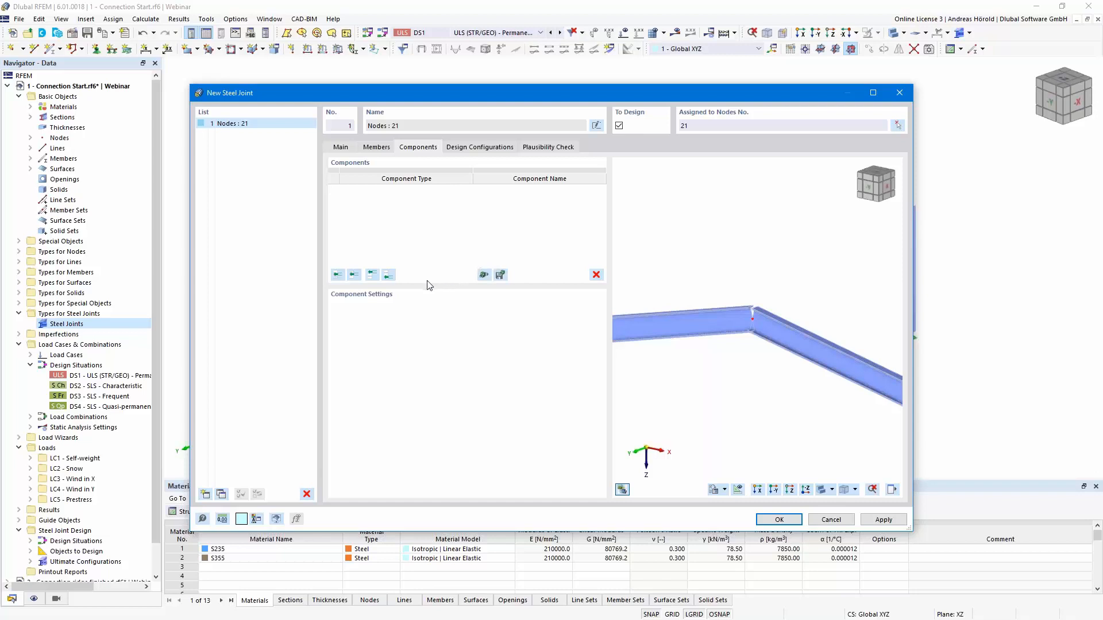
click(388, 277)
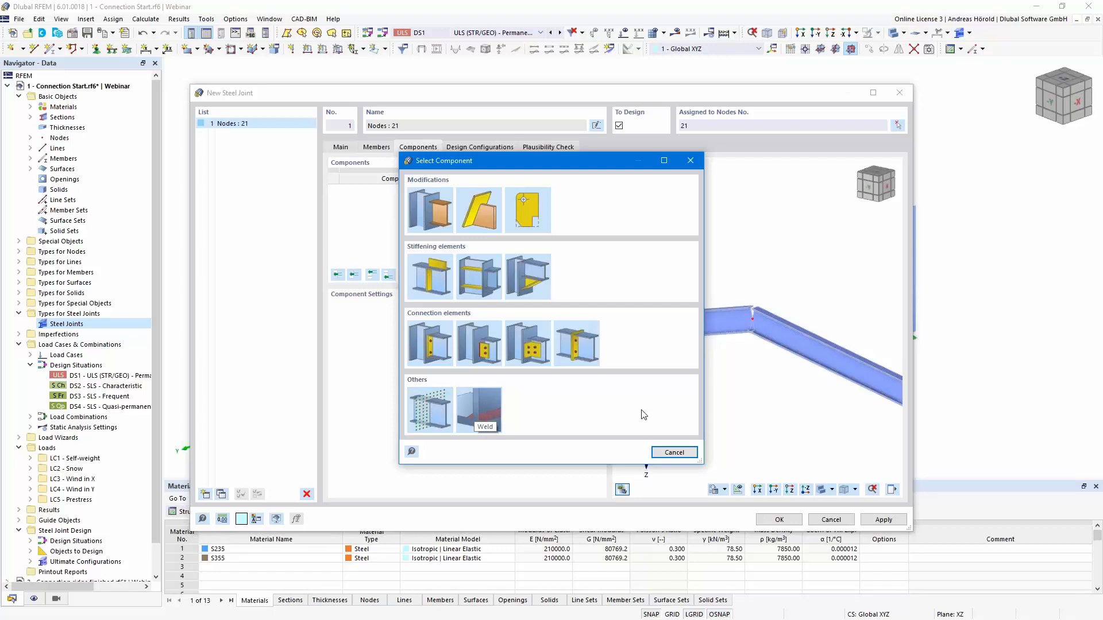
click(674, 453)
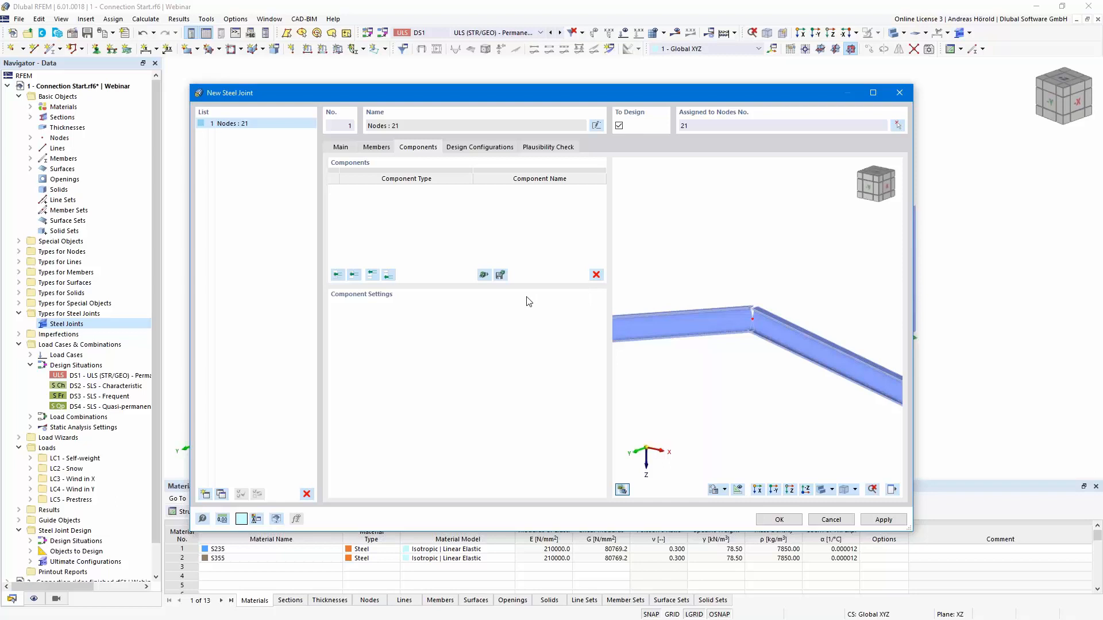
- Open the steel joint template library and look through the cleat and fin plate, K, T and X joint, and user-defined templates
click(484, 277)
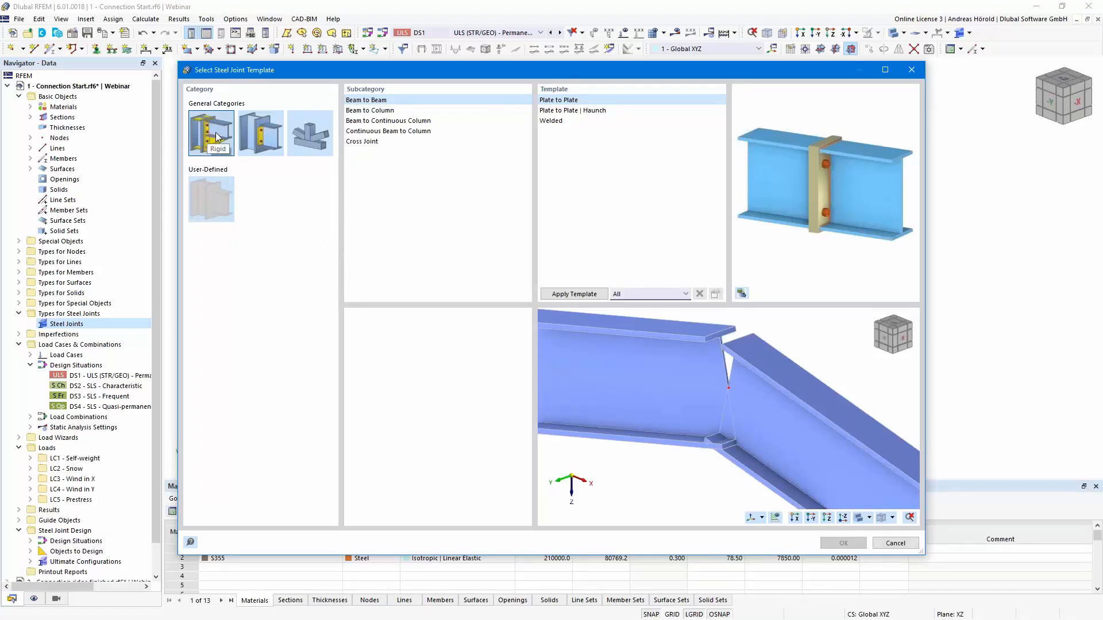
click(266, 138)
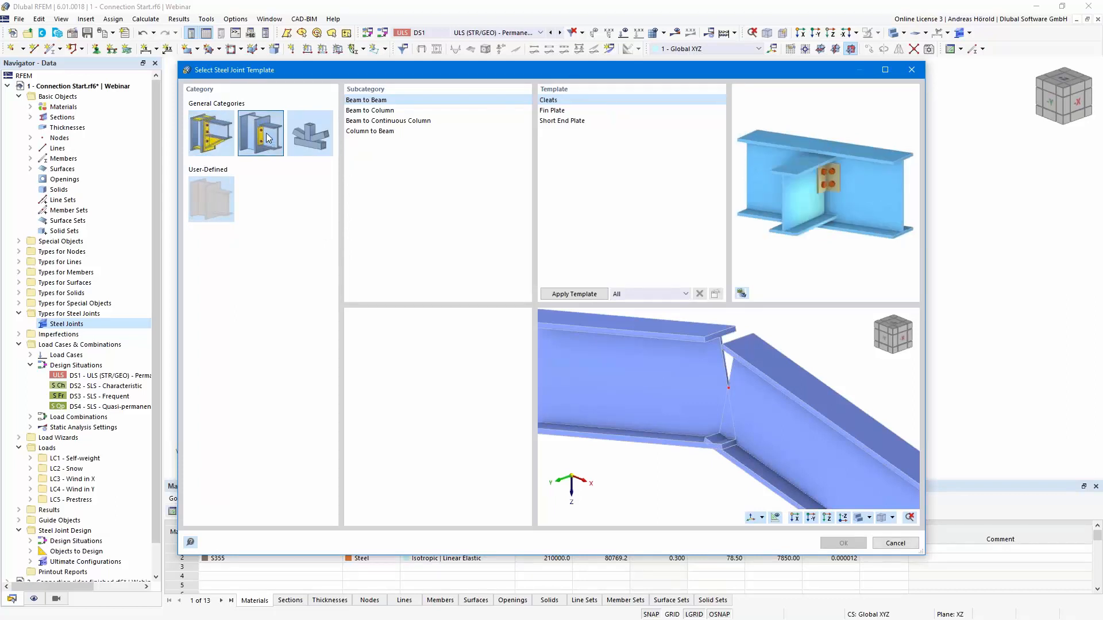
click(313, 137)
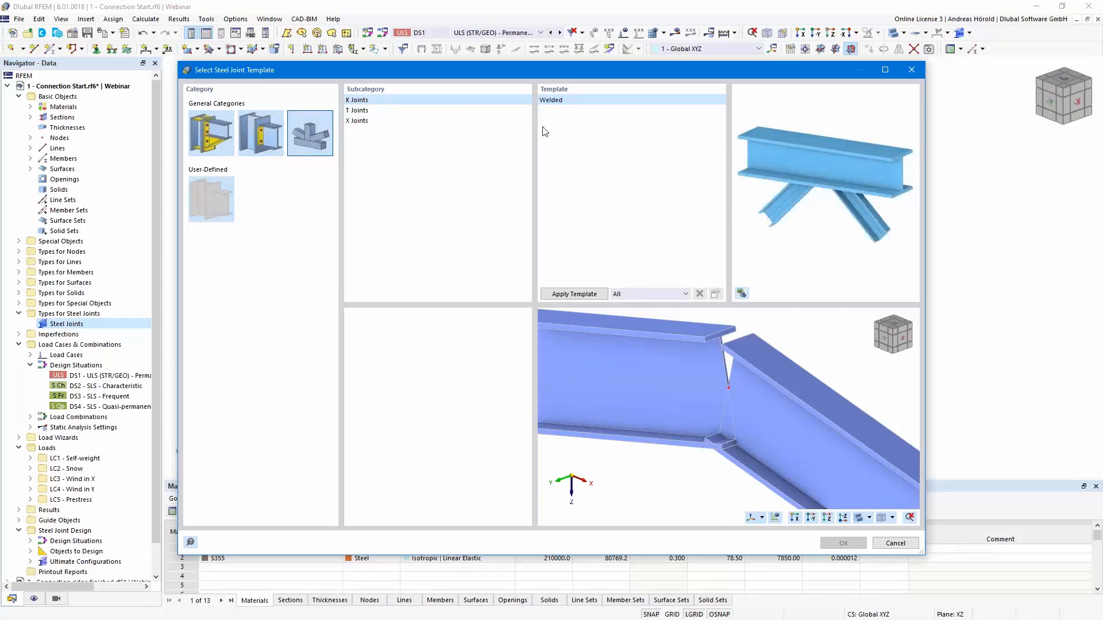
click(368, 112)
click(363, 122)
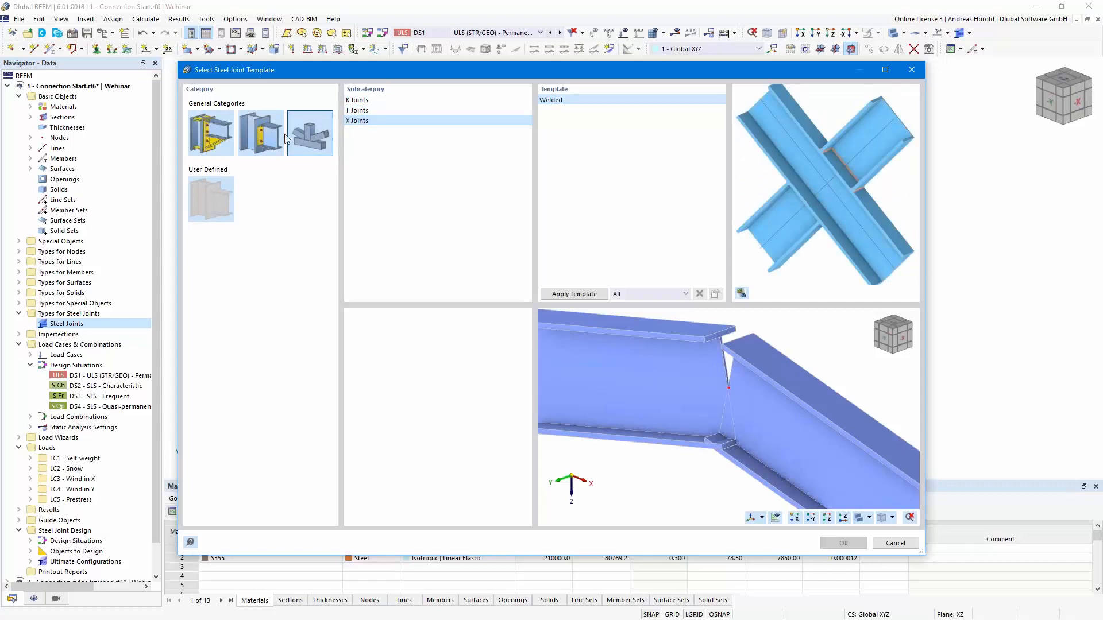
click(209, 195)
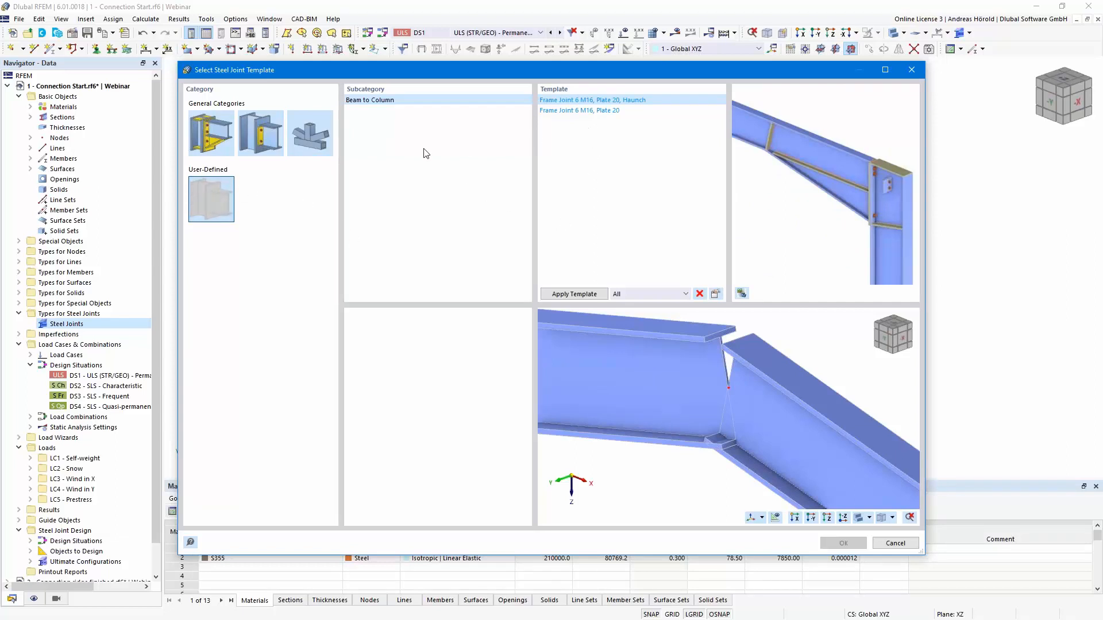
- Compare the rigid templates for continuous columns, continuous beams and cross joints with the cleat and fin plate templates for columns
click(207, 133)
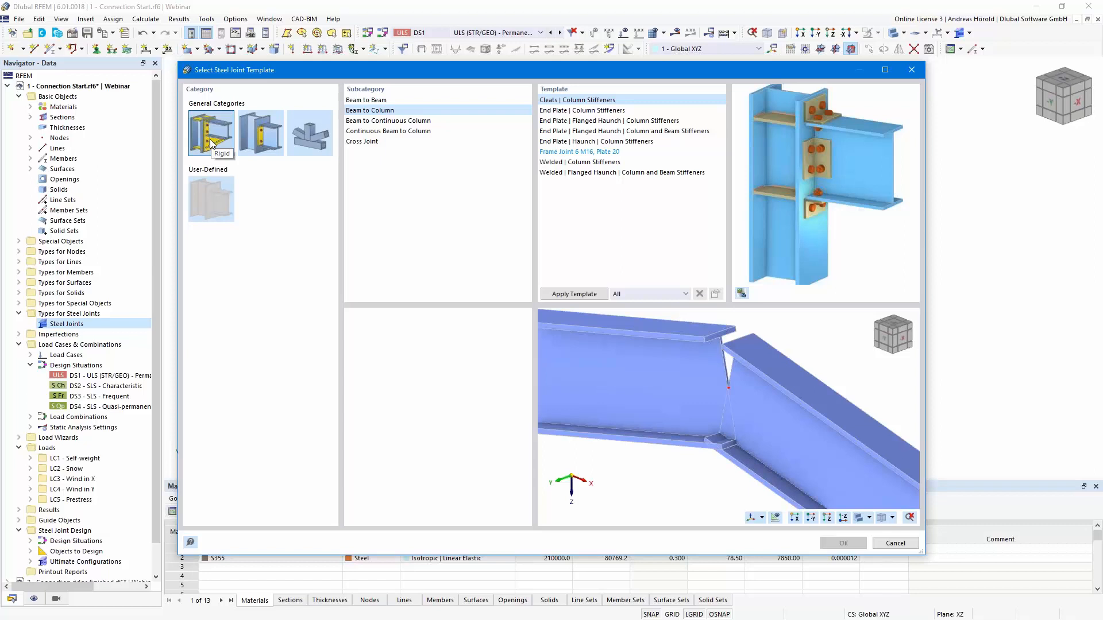
click(399, 121)
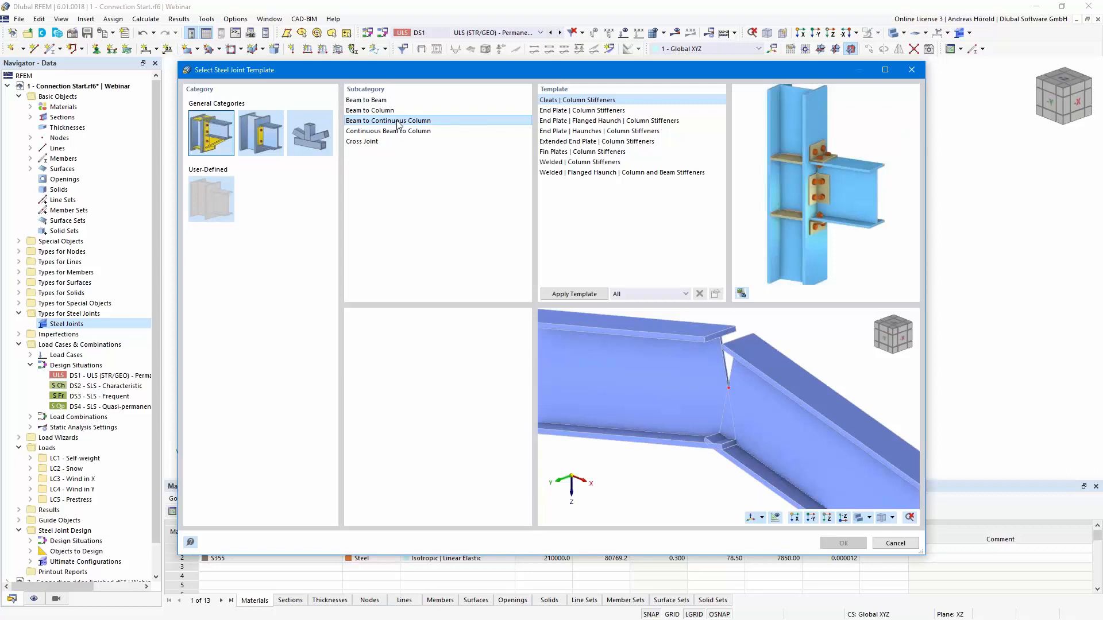
click(400, 131)
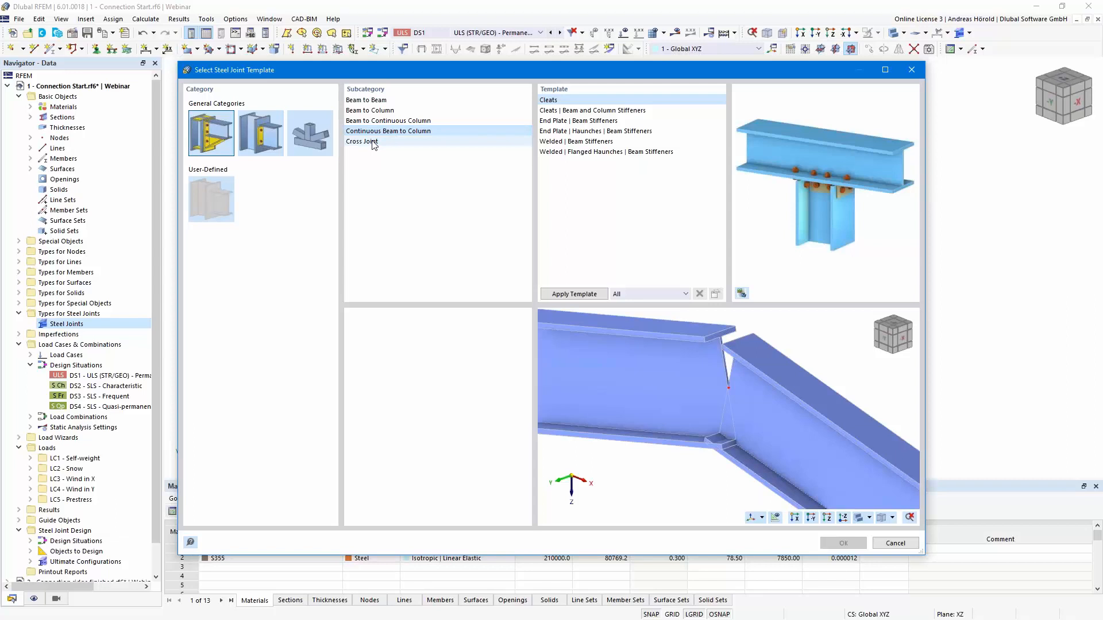
click(372, 142)
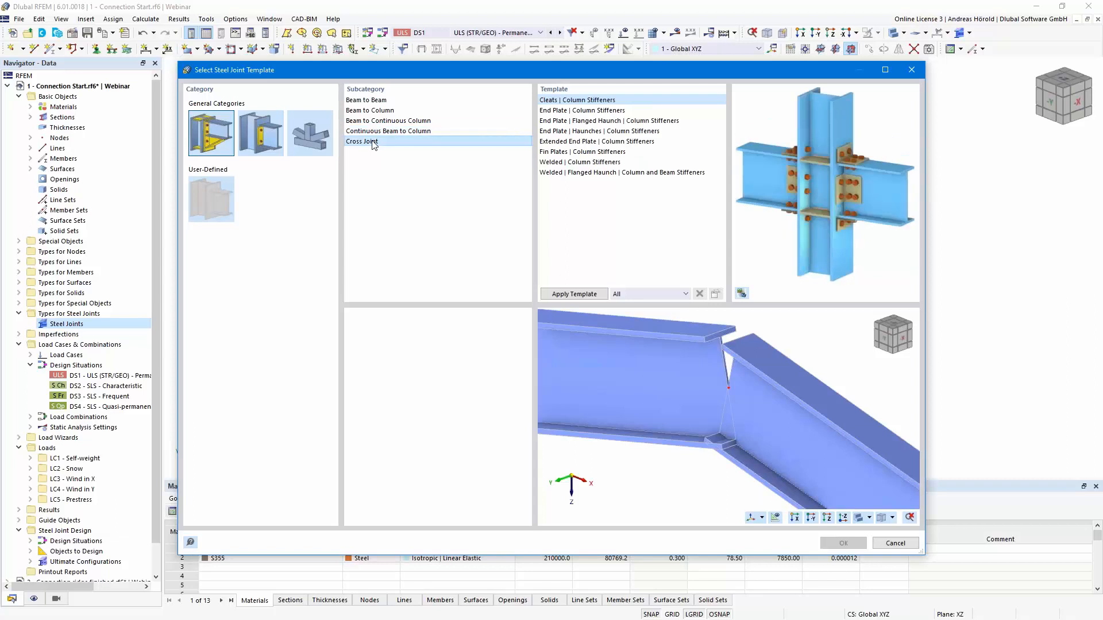
click(256, 135)
click(367, 111)
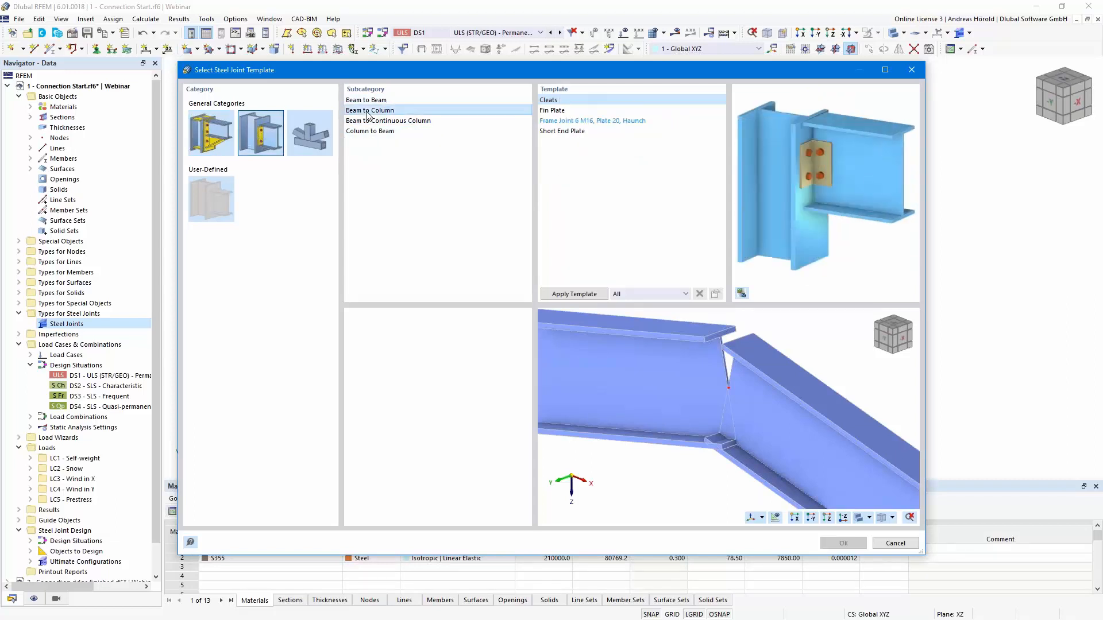
click(368, 121)
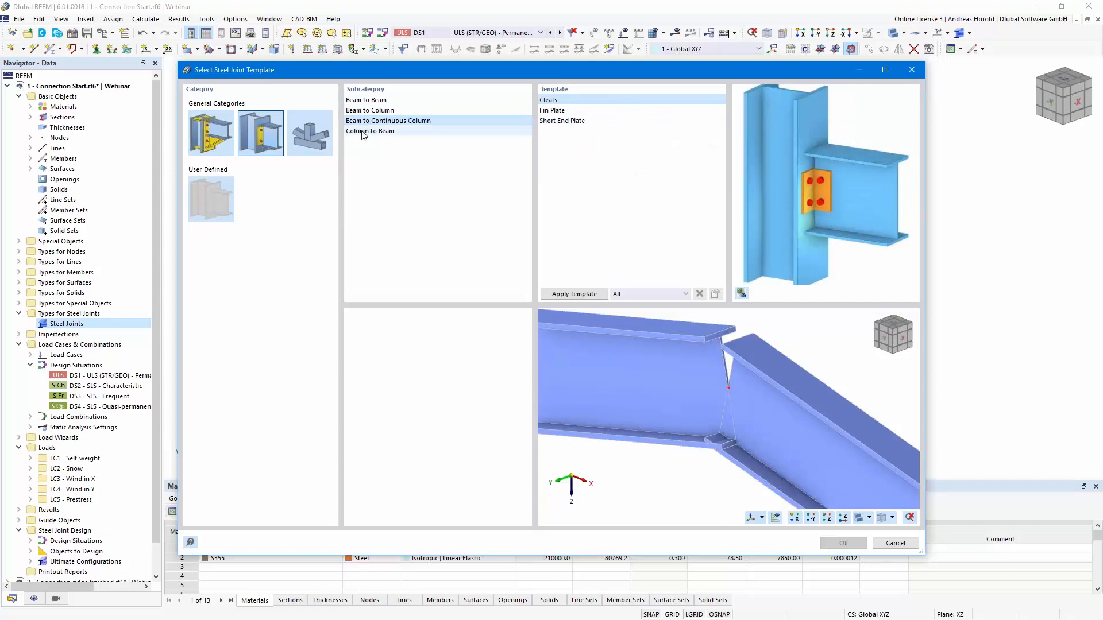
click(363, 132)
- Apply the rigid Beam to Beam template Plate to Plate to the two rafters
click(214, 134)
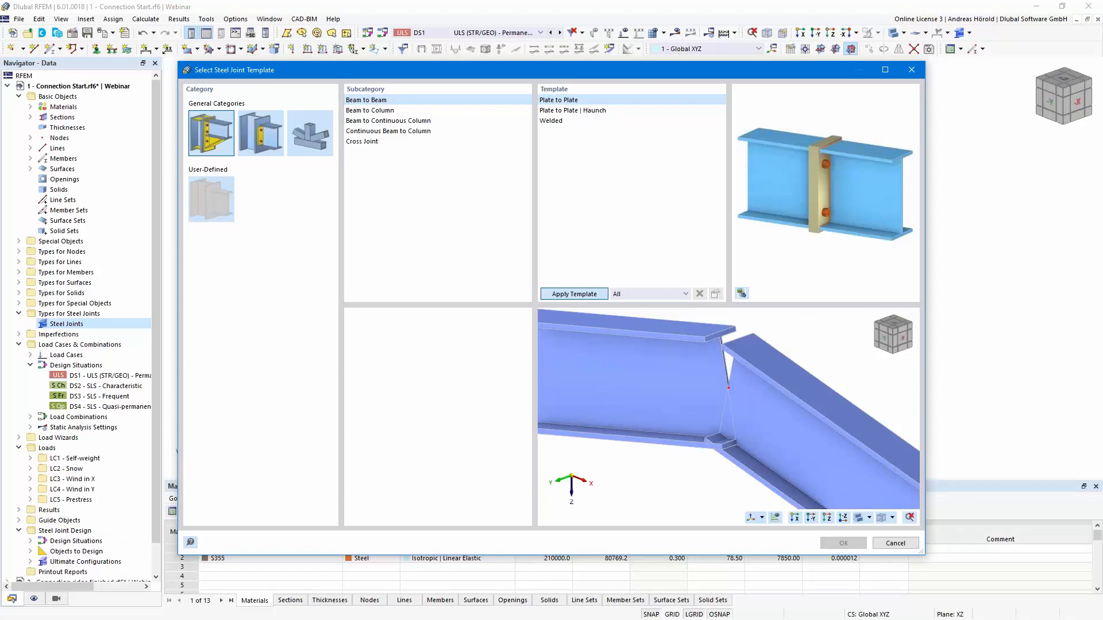
click(575, 294)
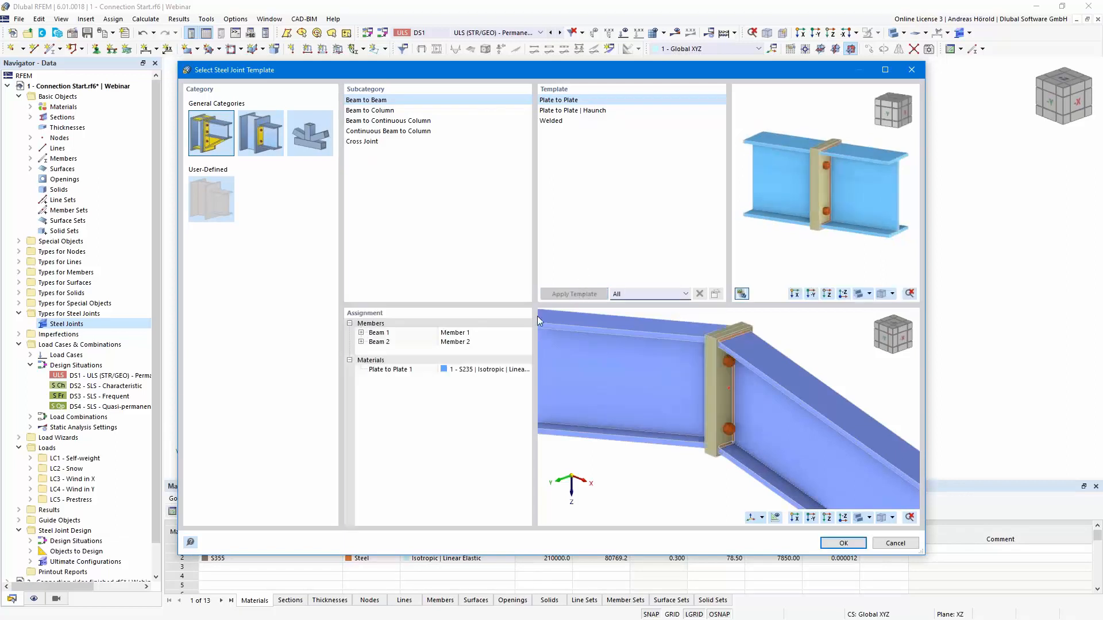
- Examine the material choices for the Plate to Plate component without changing the assignment
click(511, 370)
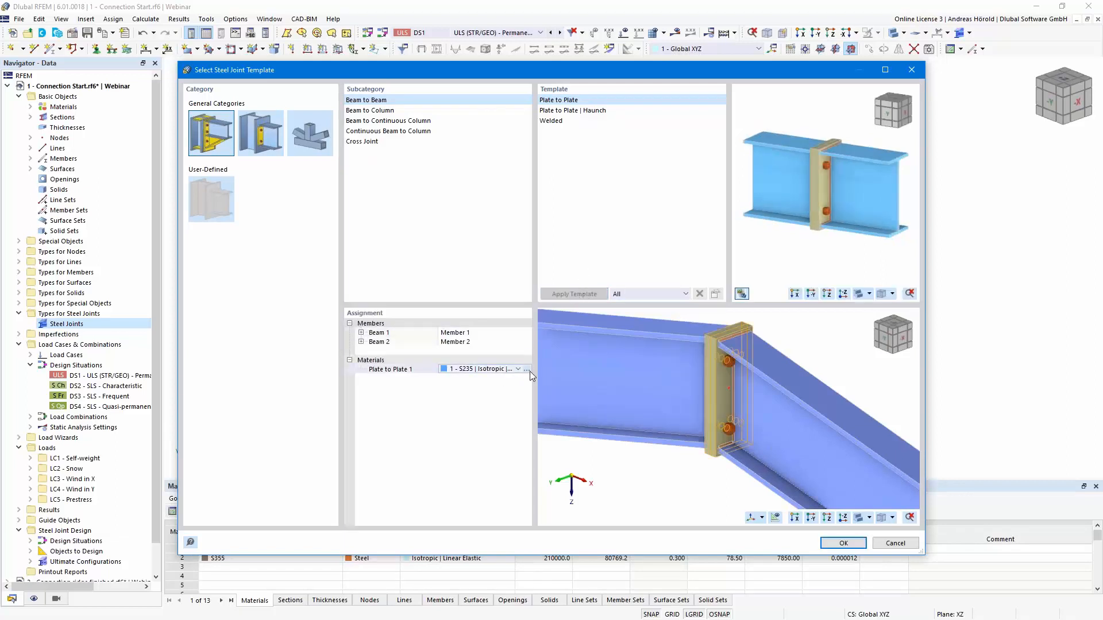
click(517, 369)
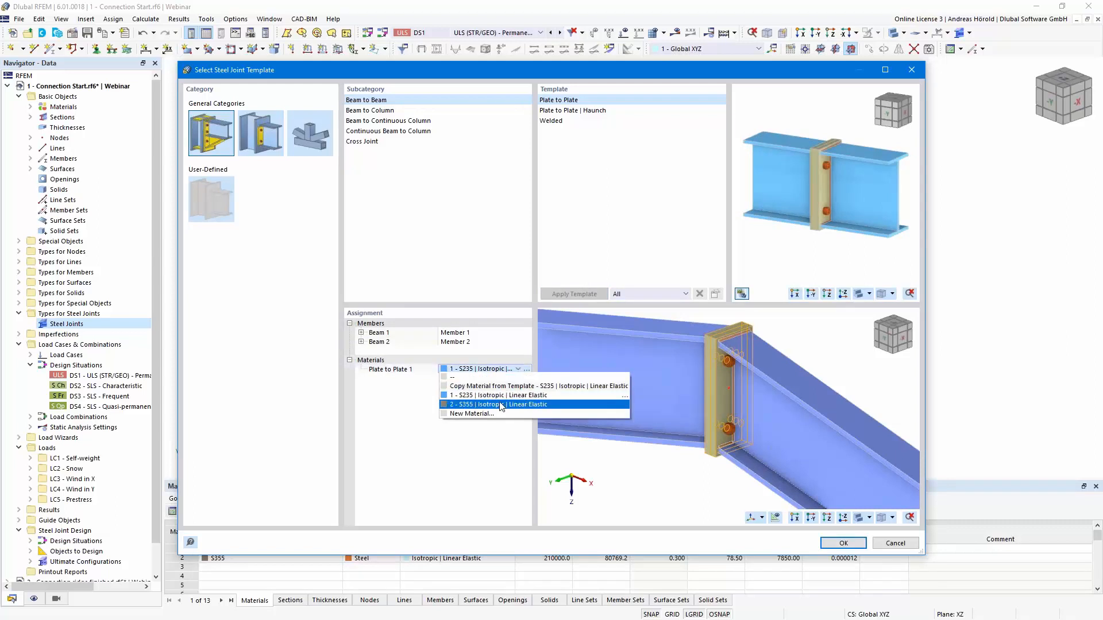
key(Escape)
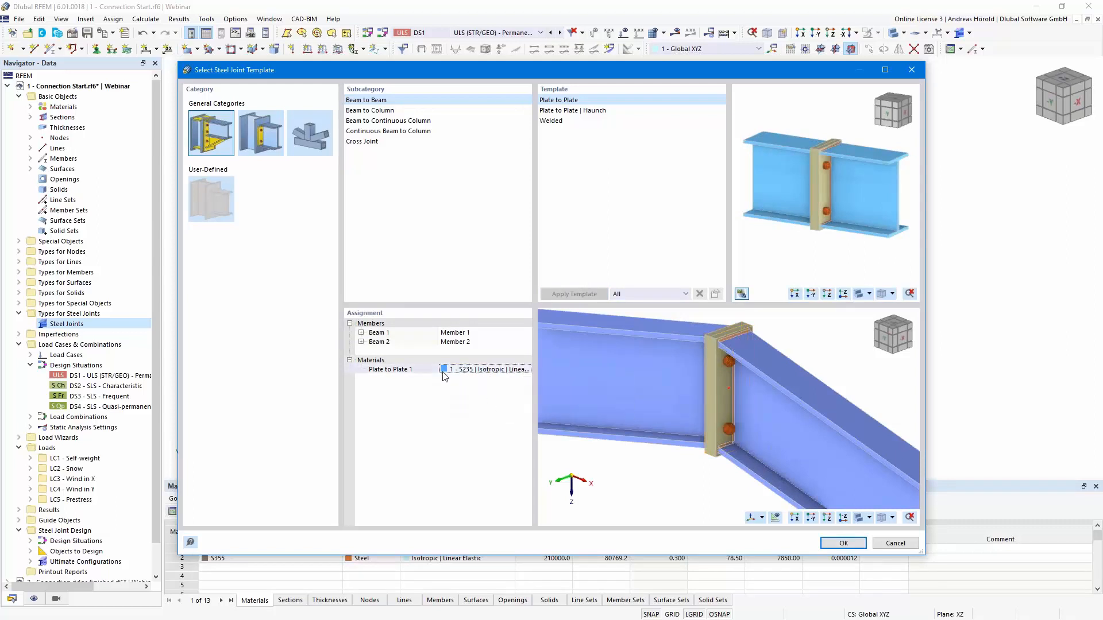
click(515, 371)
click(518, 369)
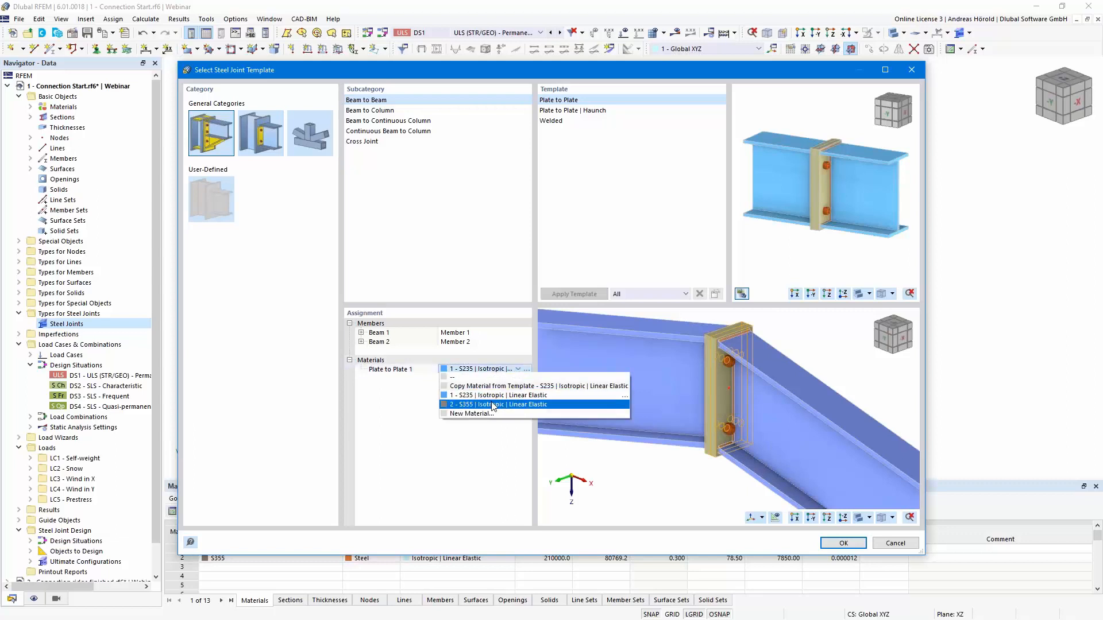
key(Escape)
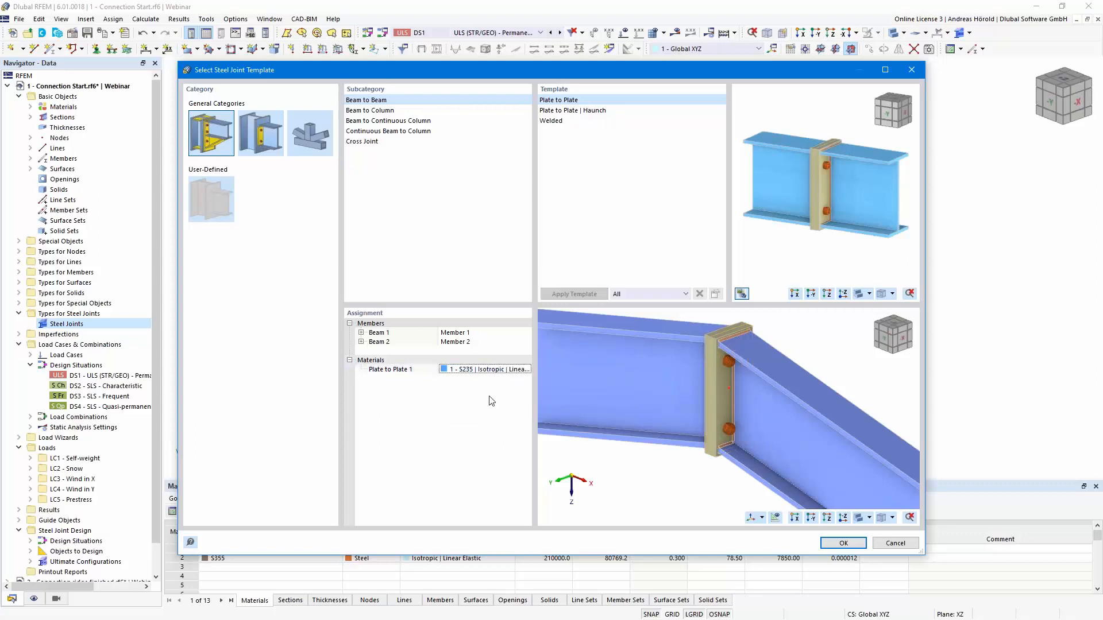
click(493, 370)
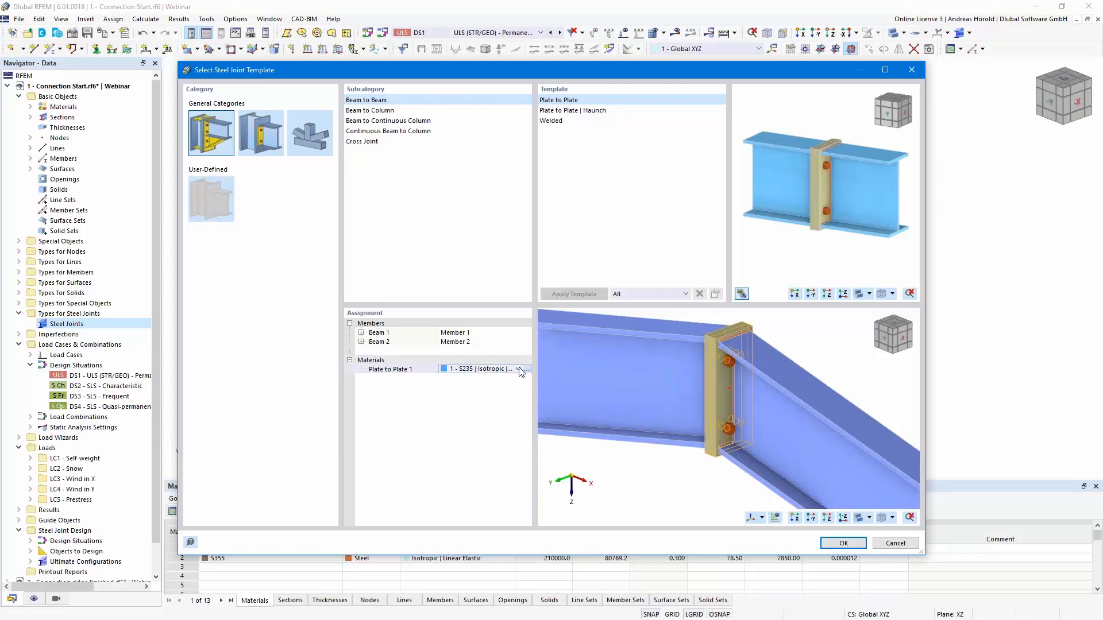
click(518, 370)
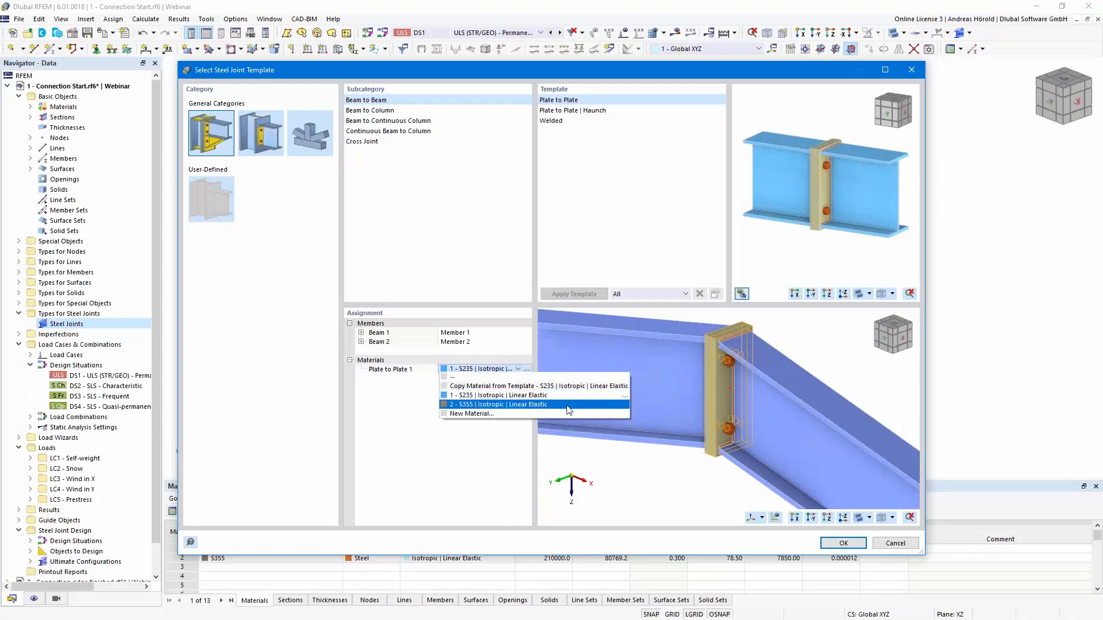
key(Escape)
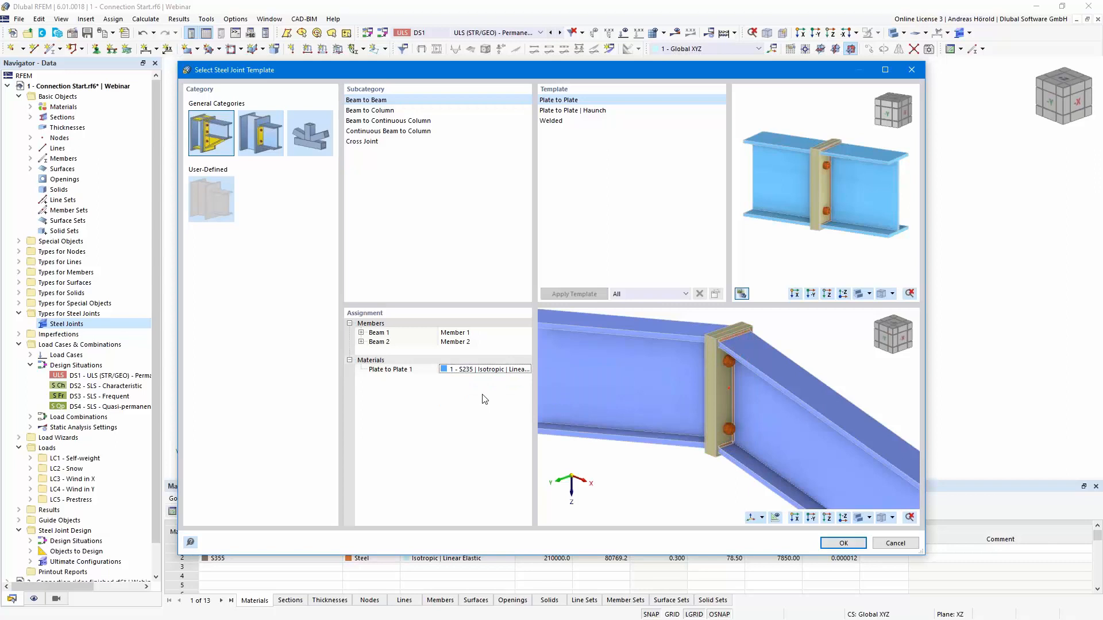
- Accept the Plate to Plate template for the joint, and check its connected members, position and plate settings against the ridge model
click(843, 543)
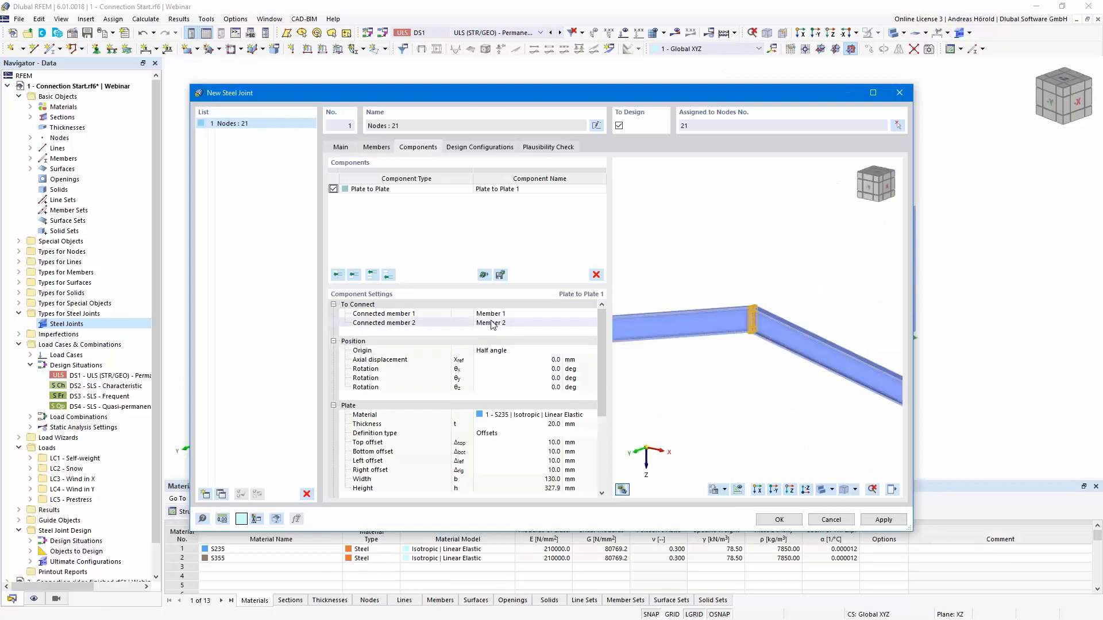
click(520, 315)
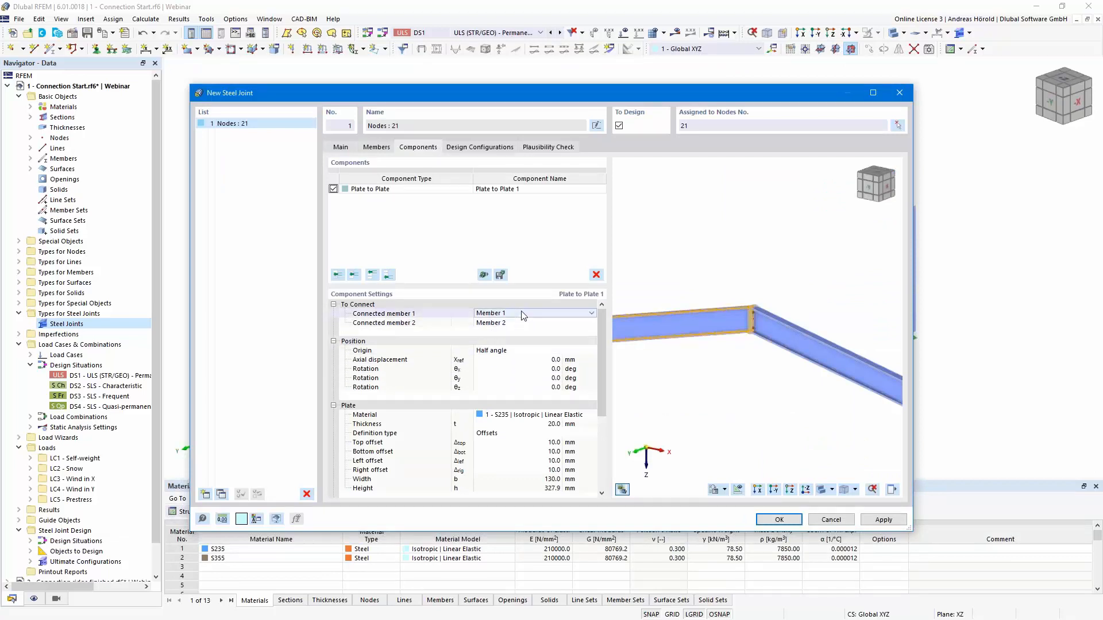
click(520, 324)
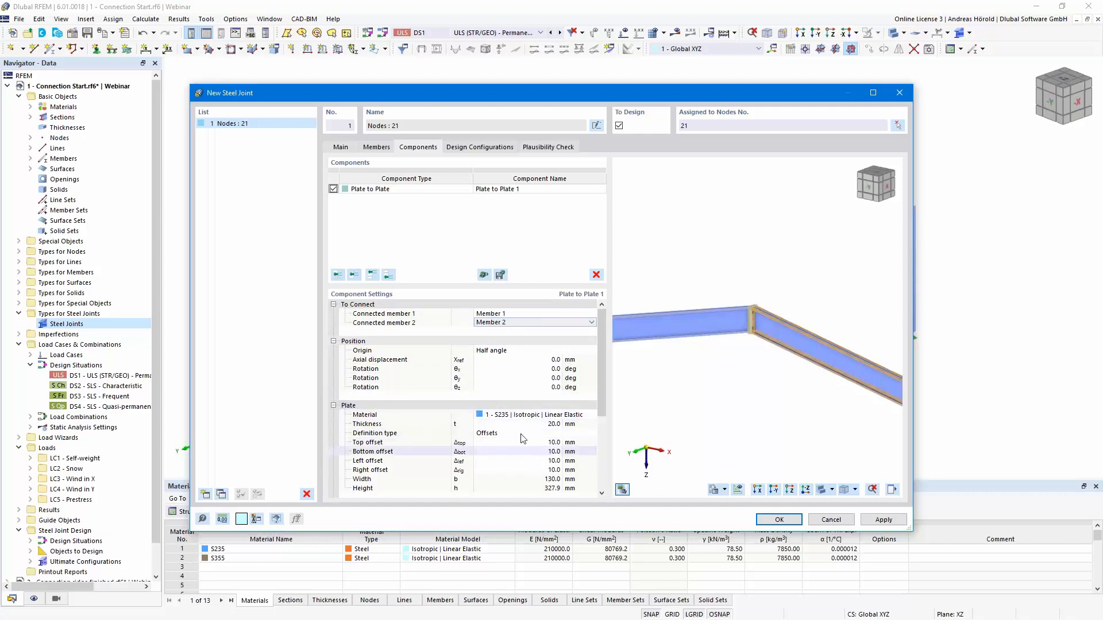
scroll(513, 416, down, 1)
scroll(513, 415, up, 1)
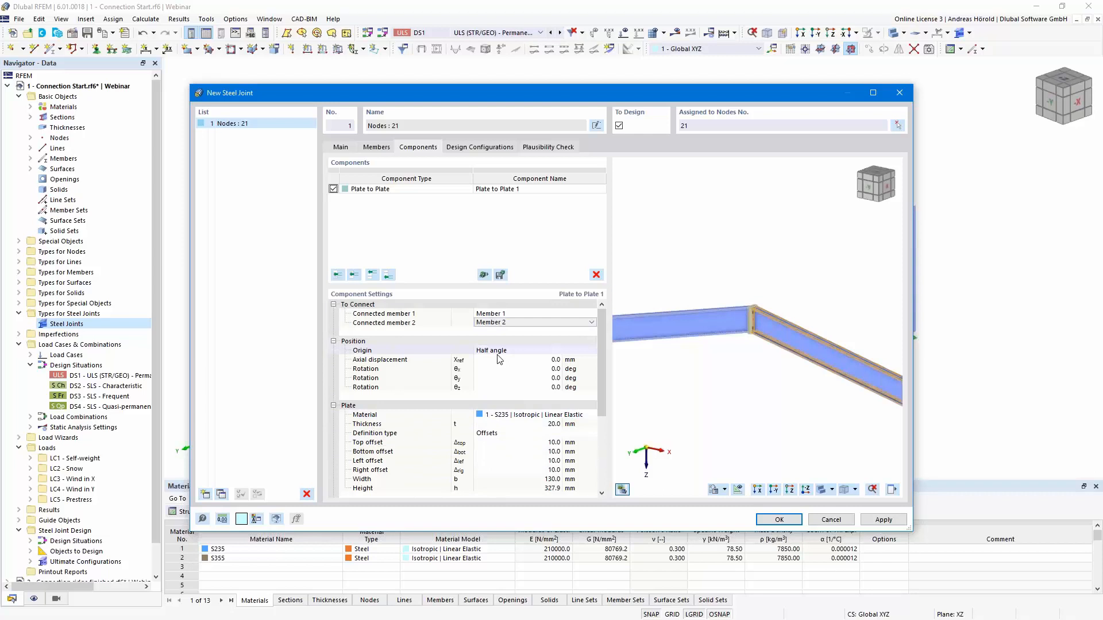
scroll(792, 336, up, 5)
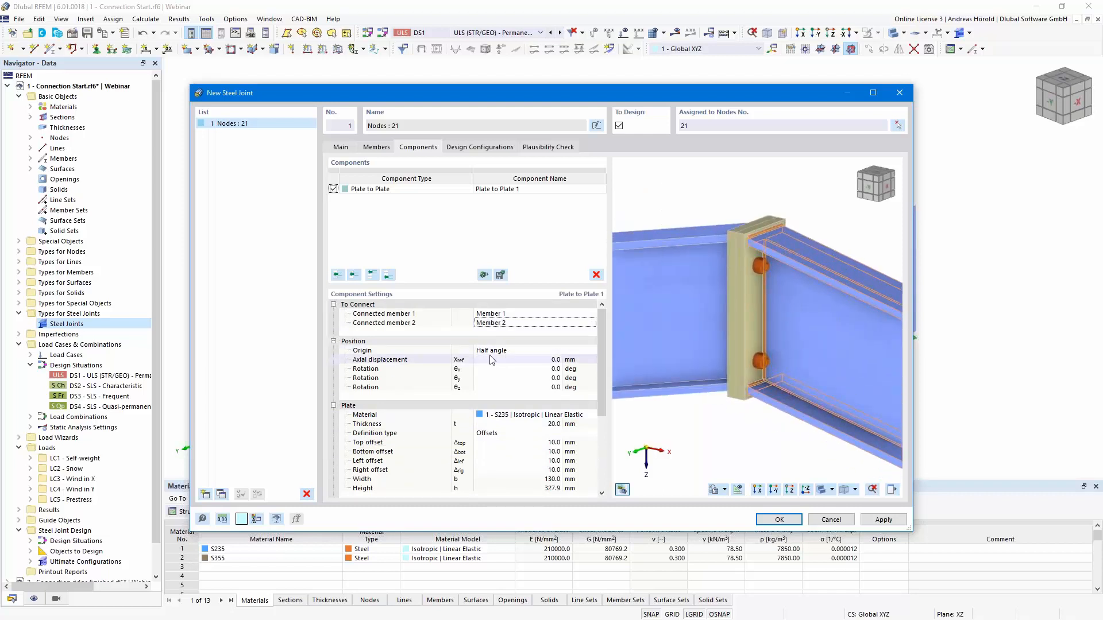
- Examine the origin options for the plate position in a front view of the ridge, keeping Half angle
ctrl+middle_drag(750, 431, 721, 407)
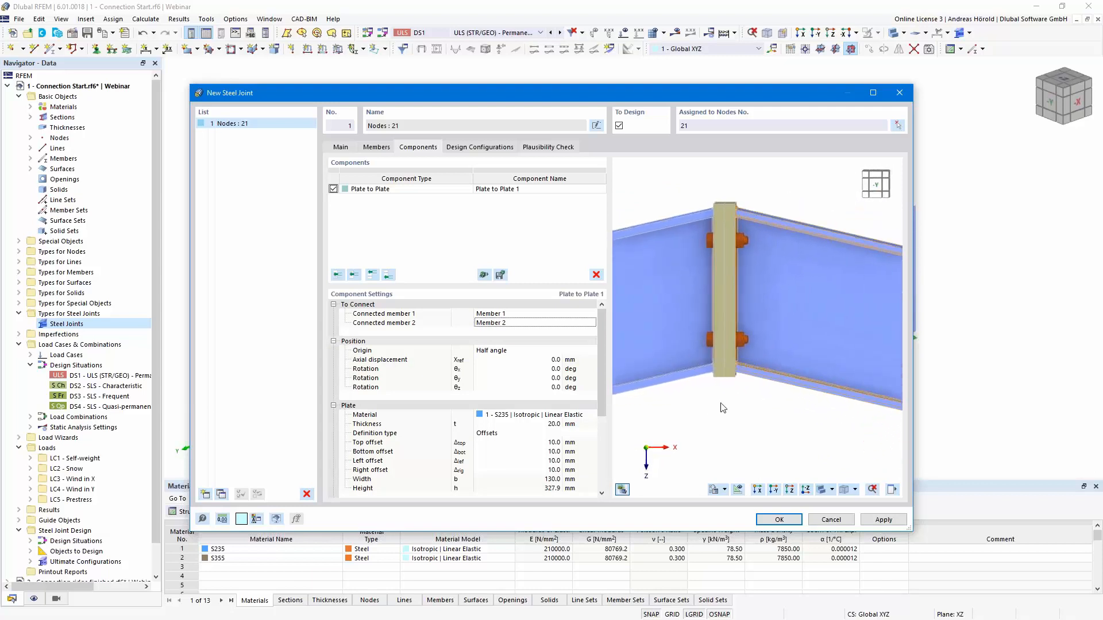
click(507, 355)
click(592, 351)
click(539, 369)
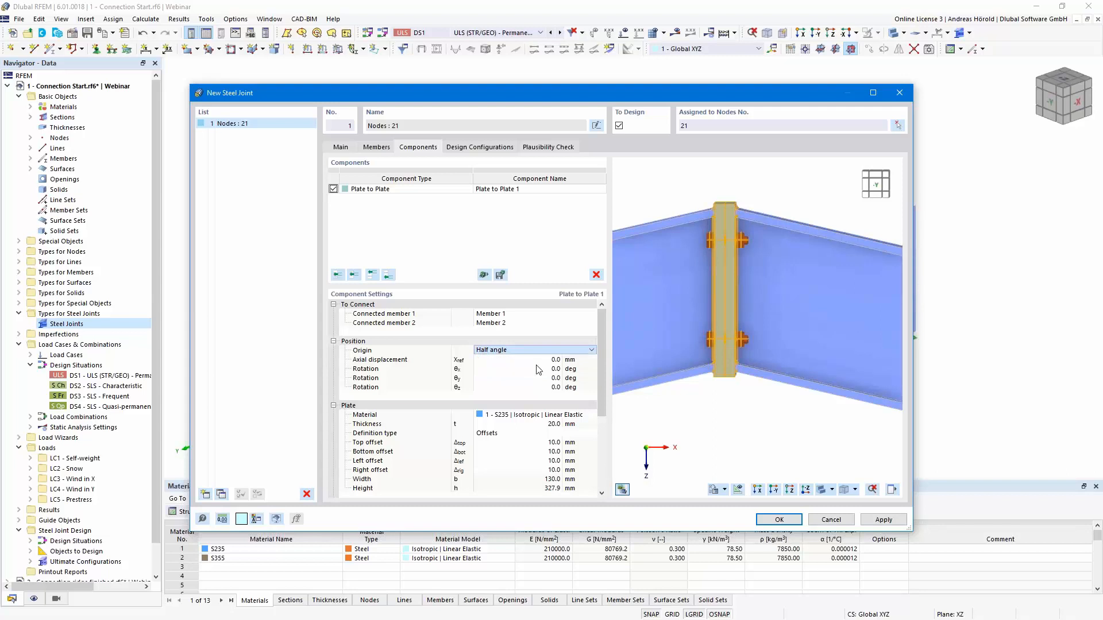
click(594, 349)
click(534, 360)
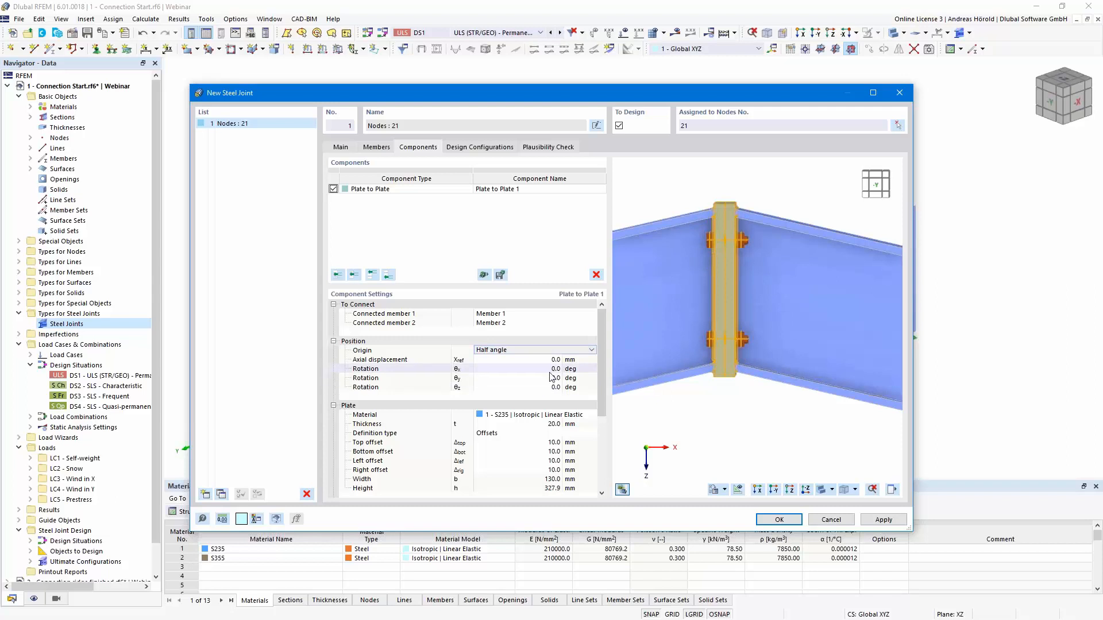
- Assign material 2 - S355 to the plate of the Plate to Plate component
scroll(544, 378, down, 1)
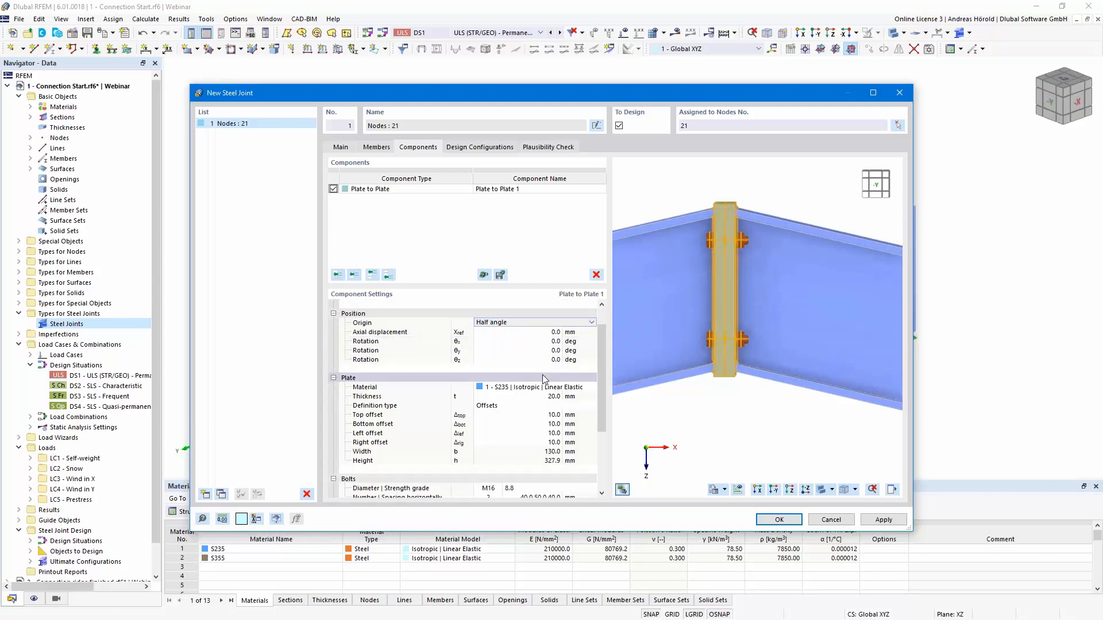
scroll(542, 379, down, 1)
click(550, 361)
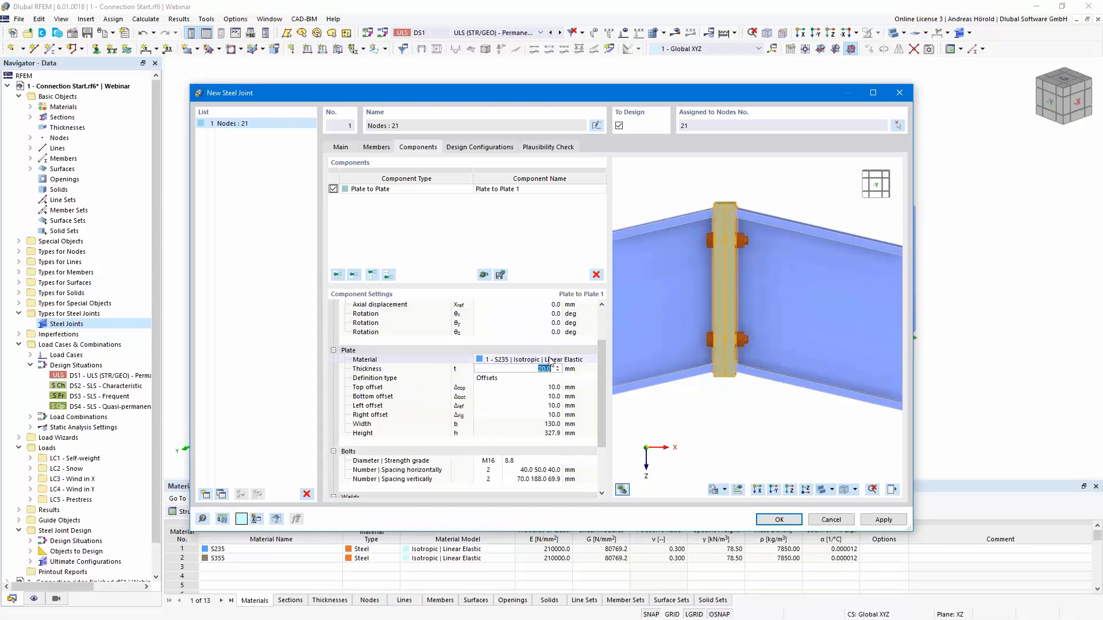
click(583, 361)
click(540, 377)
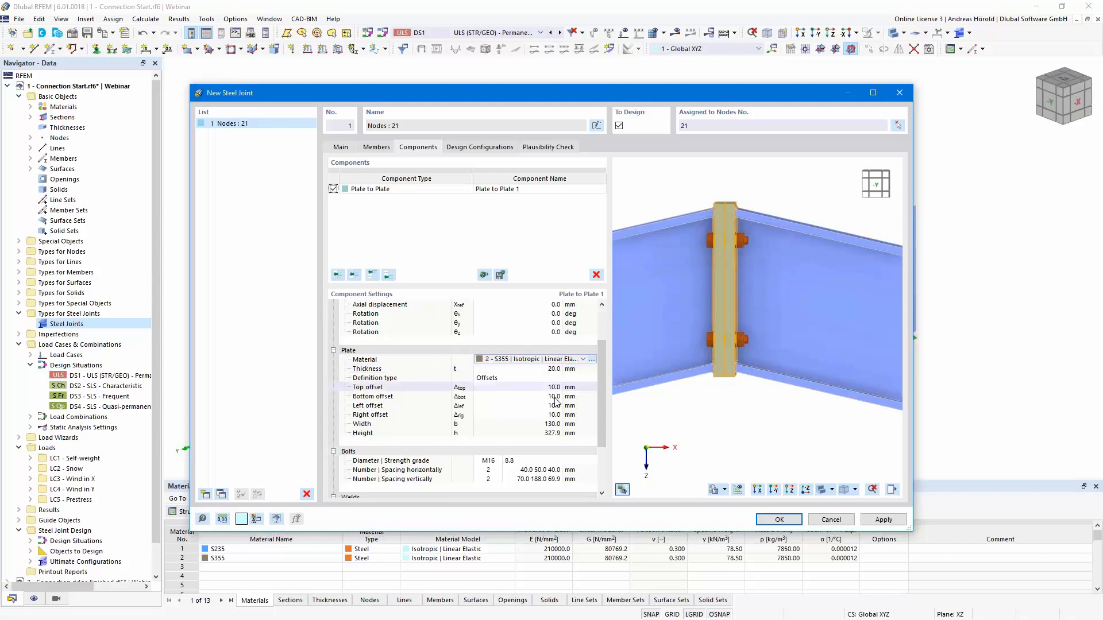
- Try the plate's Dimensions and position definition type, and return it to Offsets
click(535, 379)
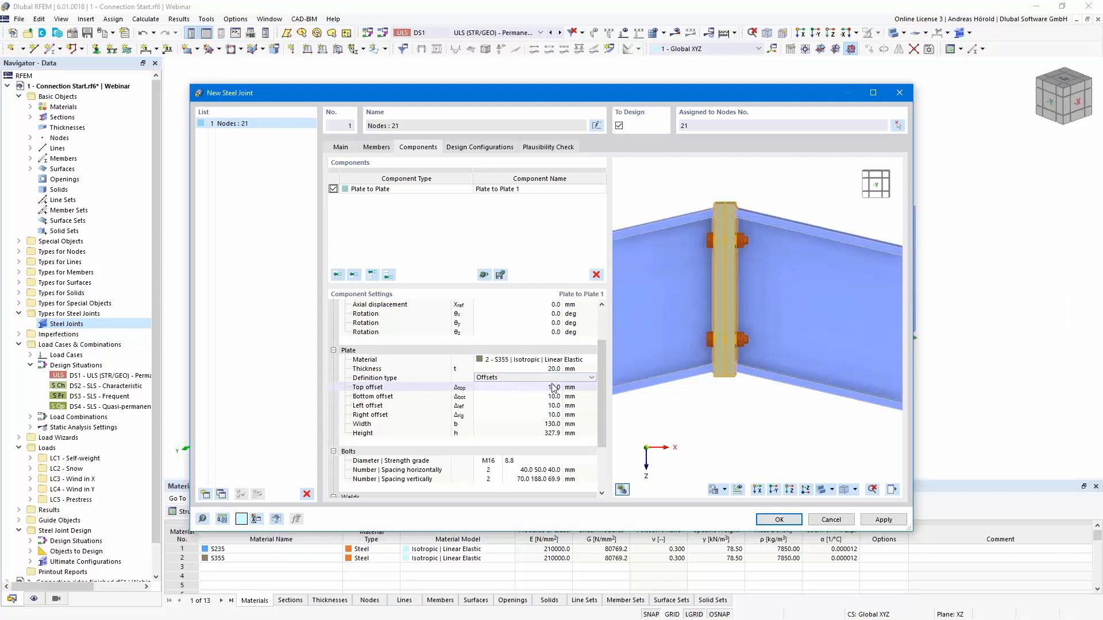
click(591, 378)
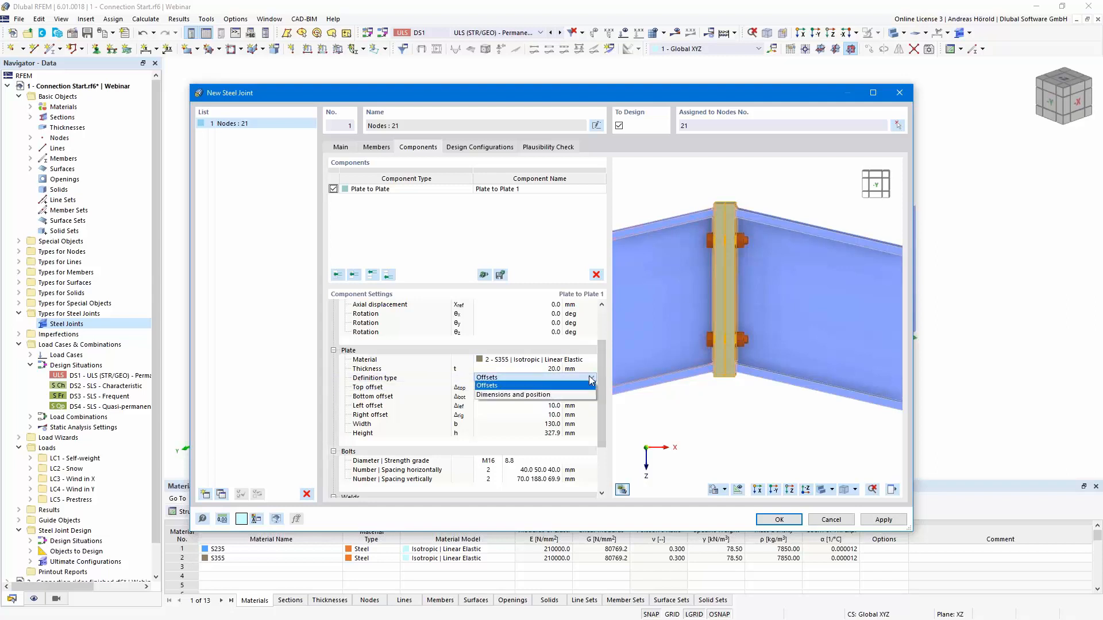
click(565, 396)
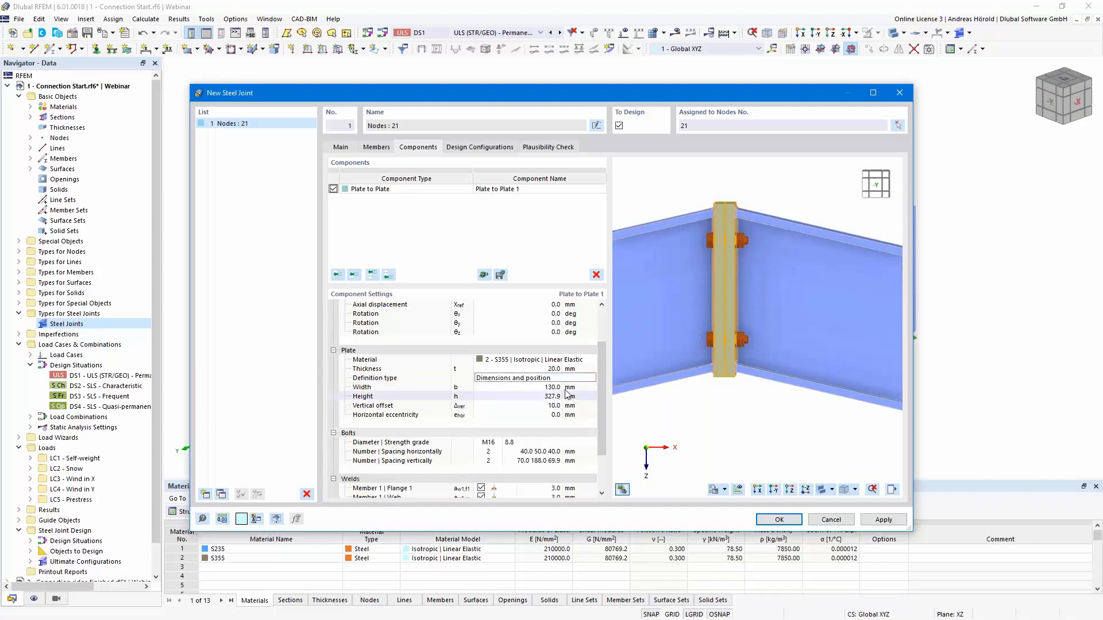
click(589, 378)
click(568, 385)
- Set the plate's top offset to -13 mm and inspect its upper edge between the rafter flanges
click(552, 387)
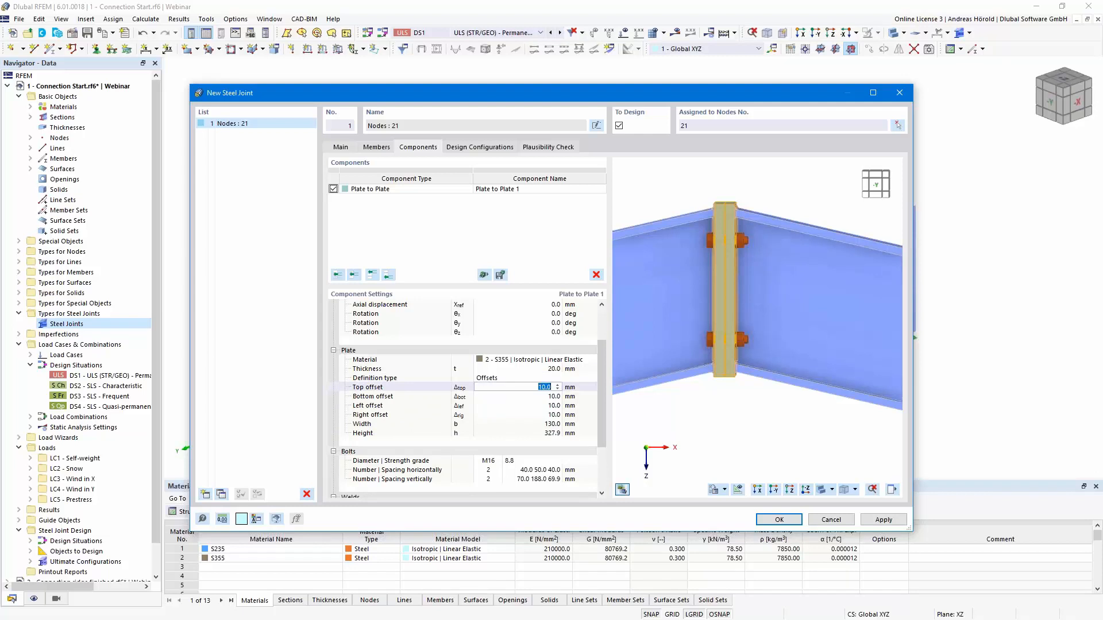
text(-13)
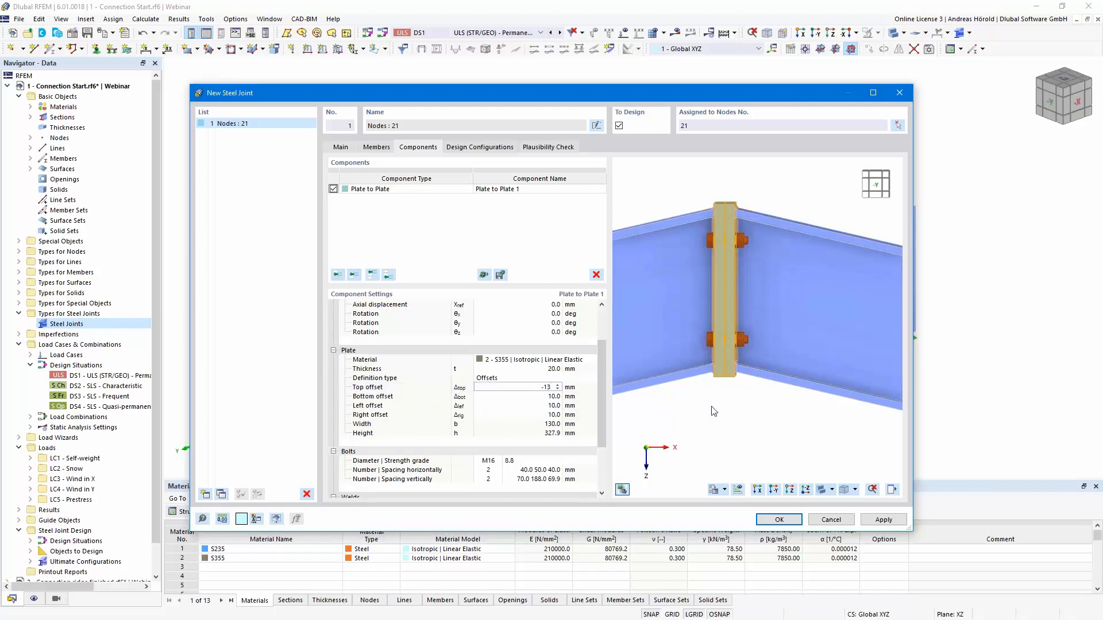
key(Tab)
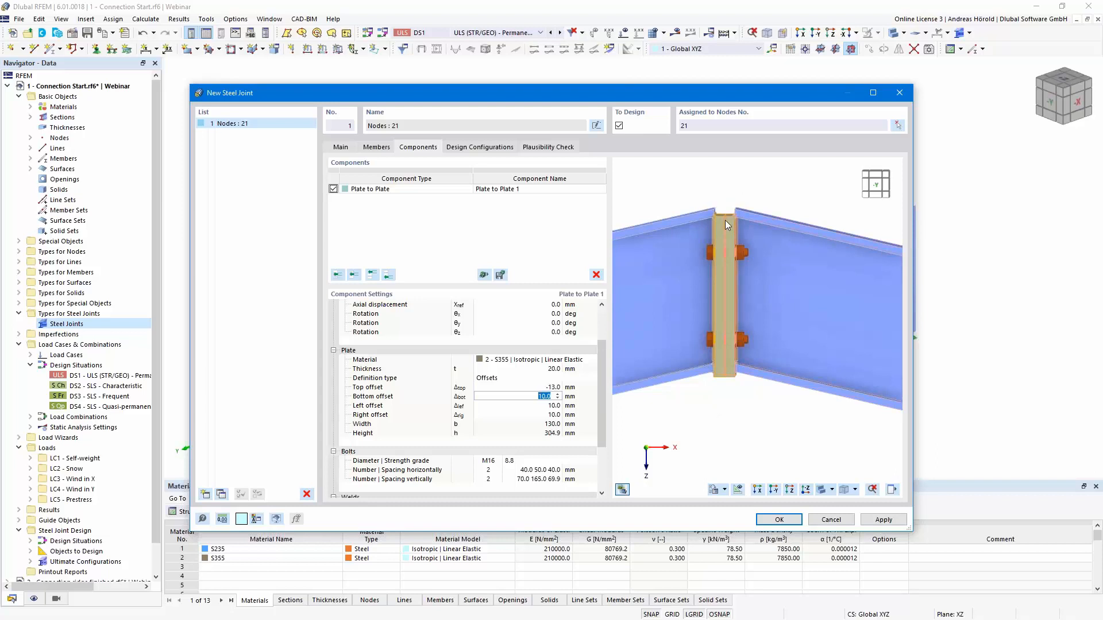
scroll(725, 219, up, 4)
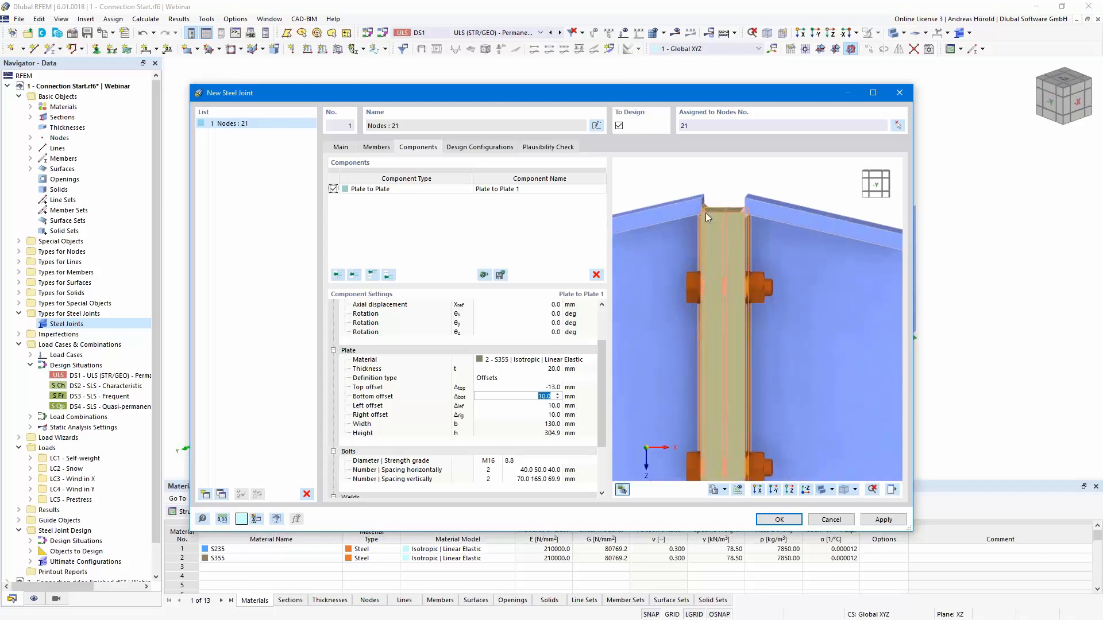
scroll(713, 220, down, 1)
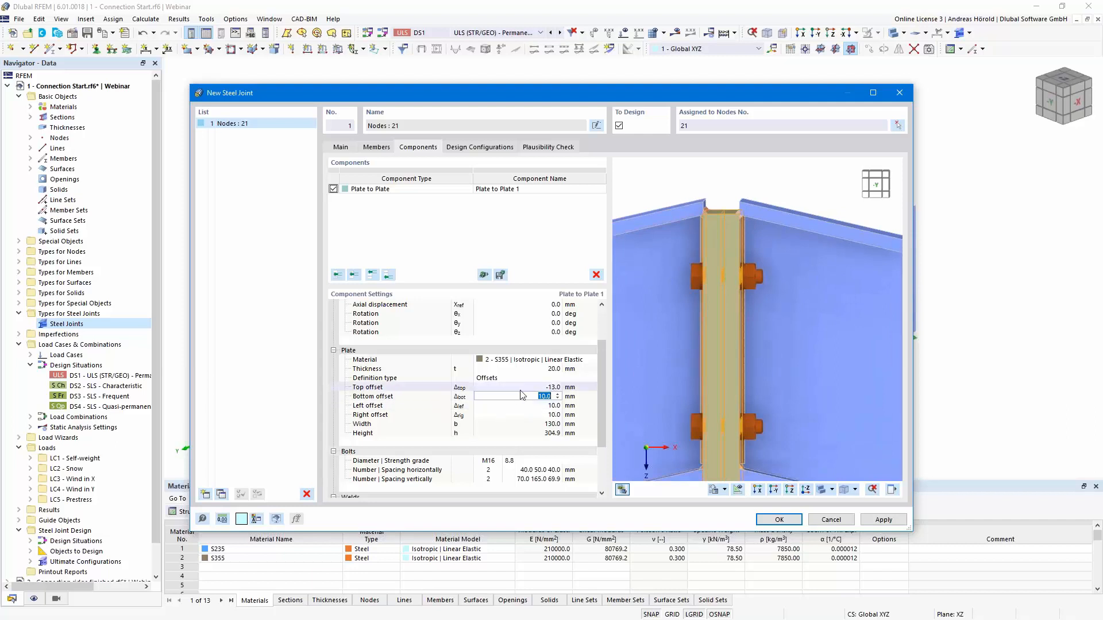
scroll(749, 219, down, 2)
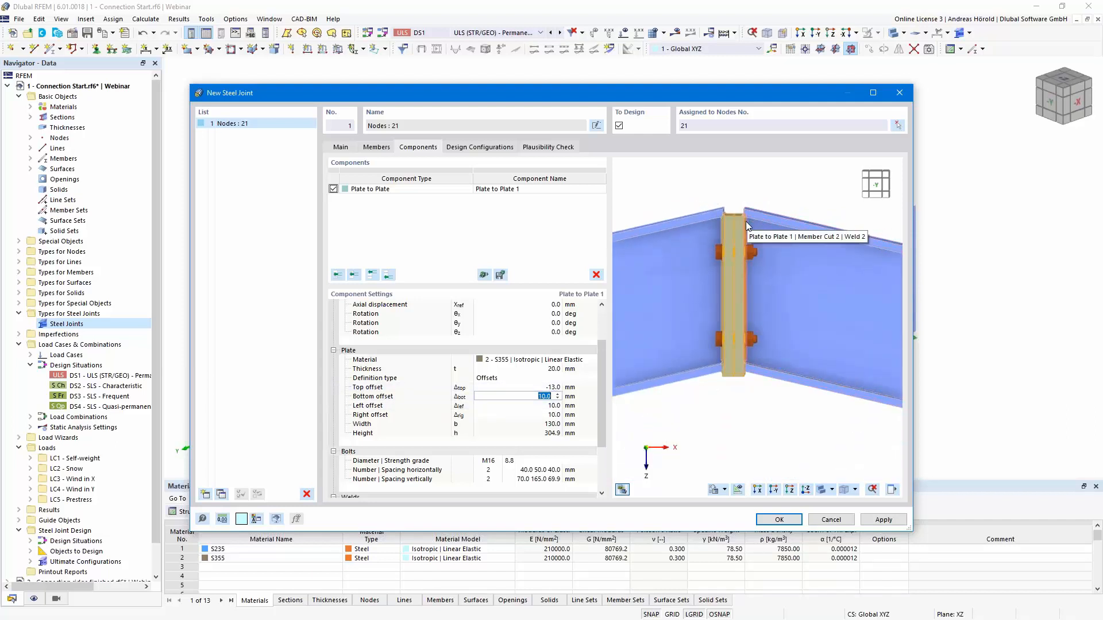
click(745, 222)
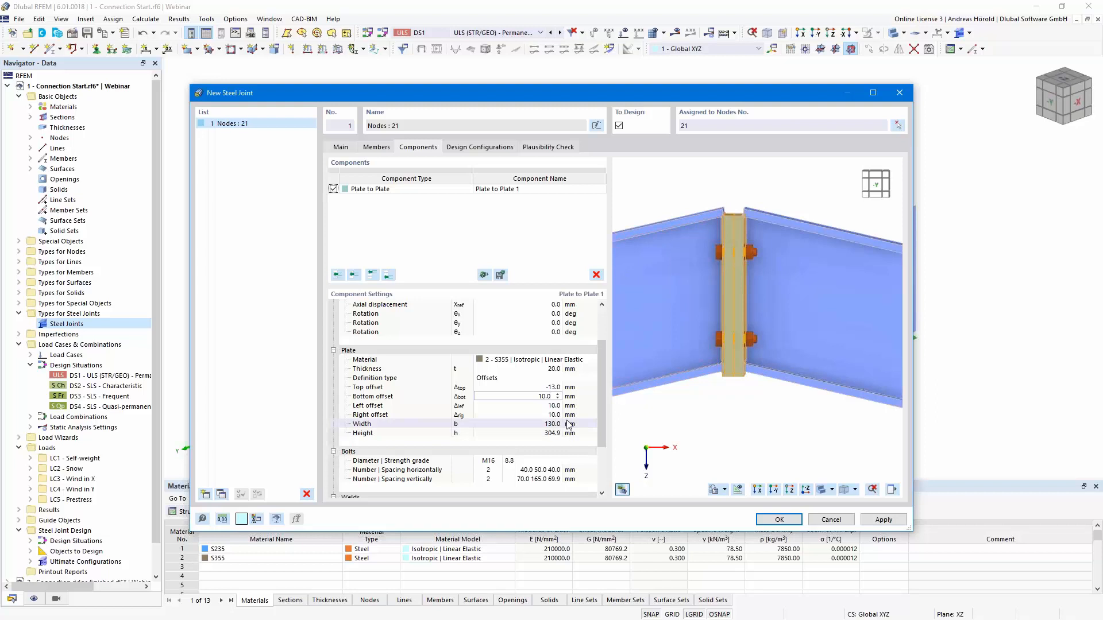
- Set the plate's bottom offset to 20 mm and inspect the plate overhang at the lower flanges
double_click(541, 397)
text(2)
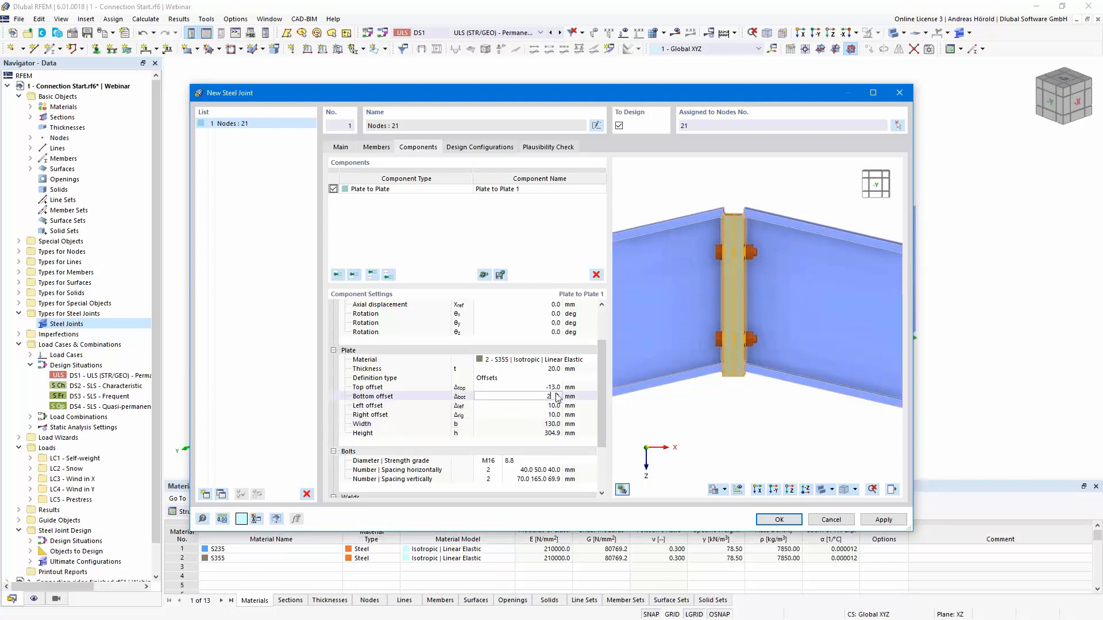
key(Tab)
key(Tab)
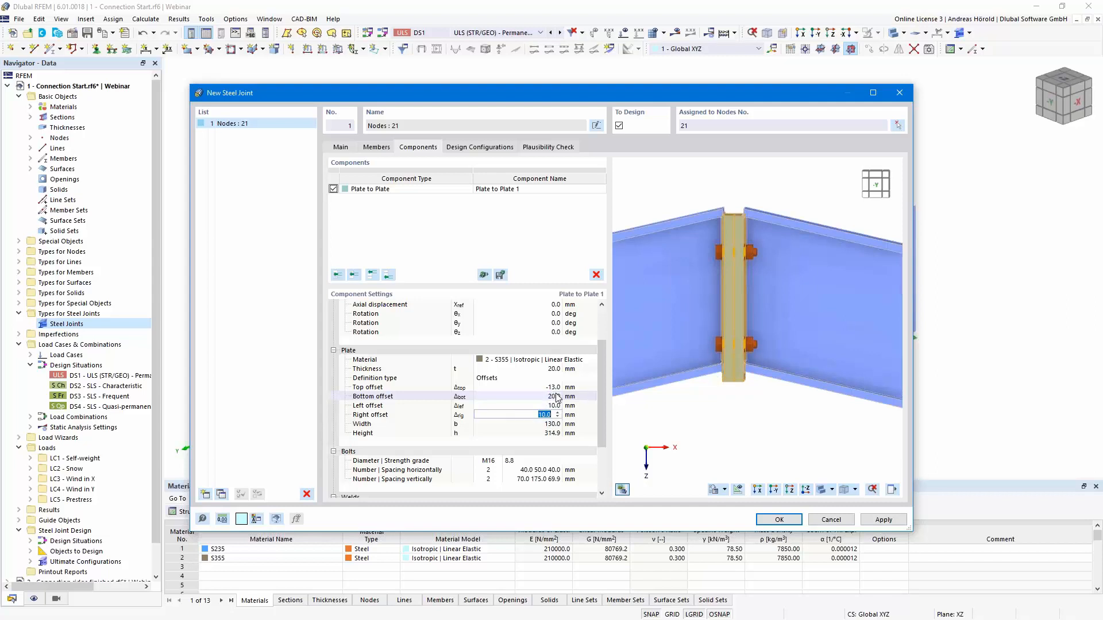
scroll(712, 433, down, 3)
ctrl+middle_drag(796, 416, 679, 417)
scroll(738, 396, up, 5)
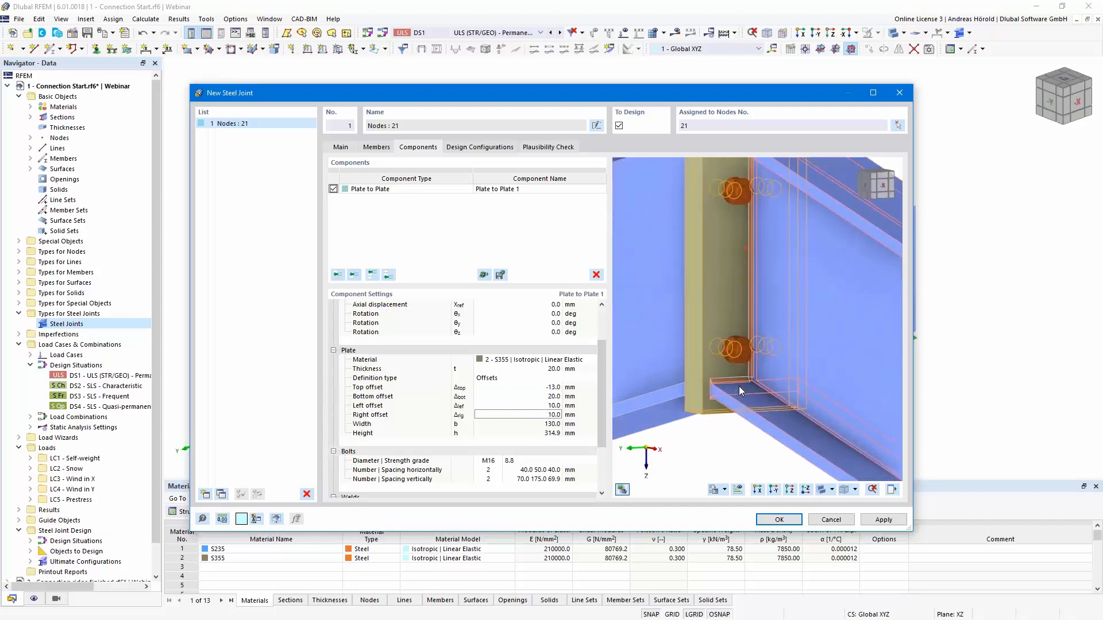
scroll(685, 394, down, 3)
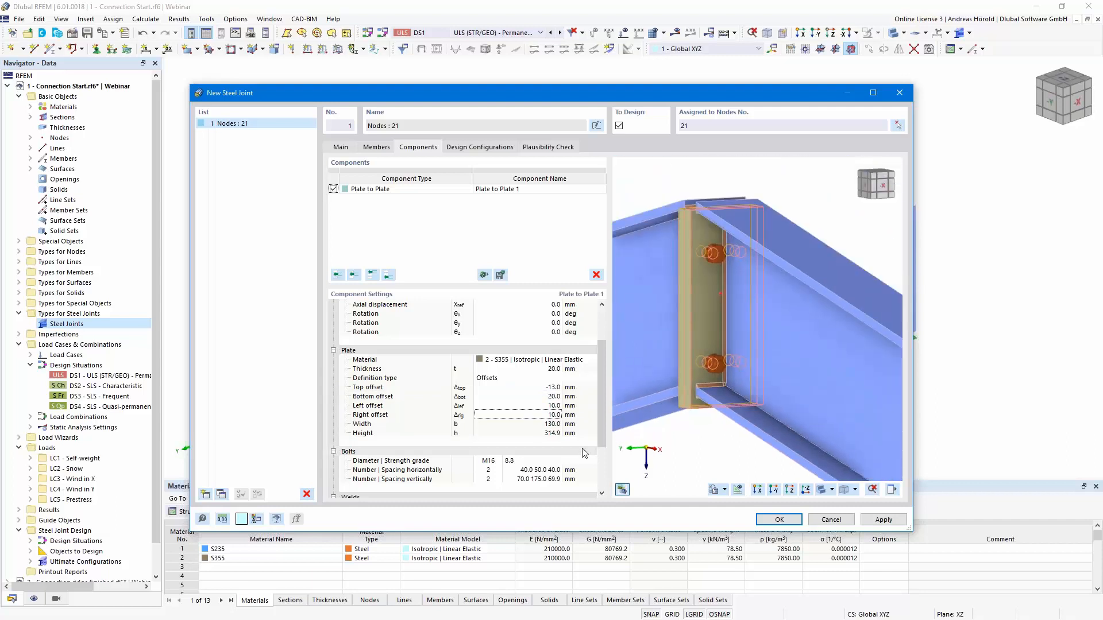
- Keep the bolt diameter at M16 and set the bolt strength grade to 10.9
click(518, 435)
scroll(514, 425, down, 3)
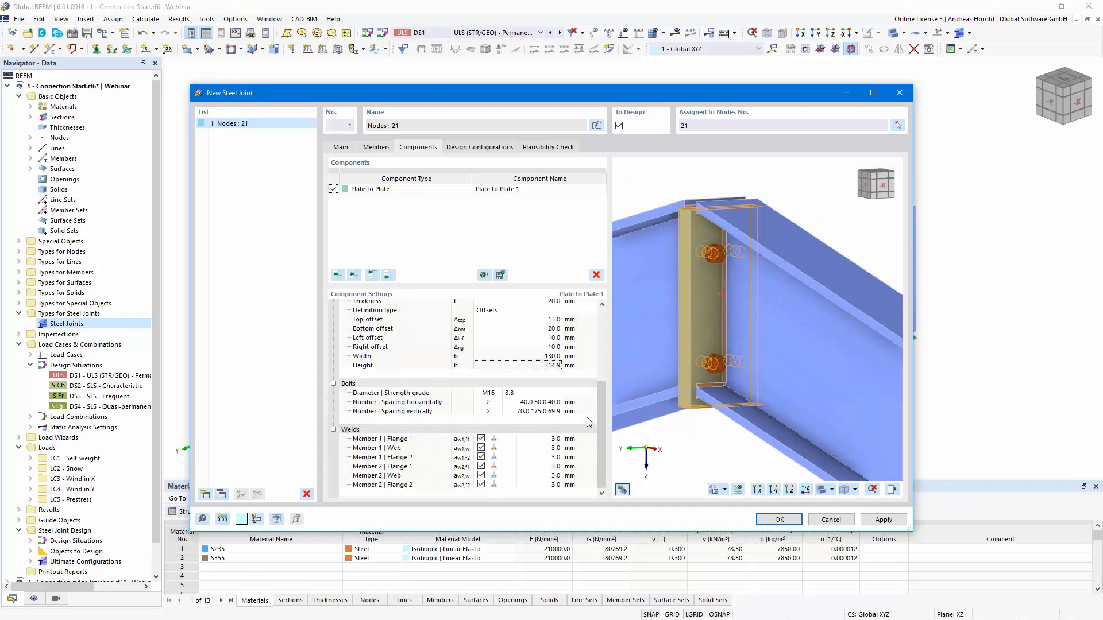
click(498, 395)
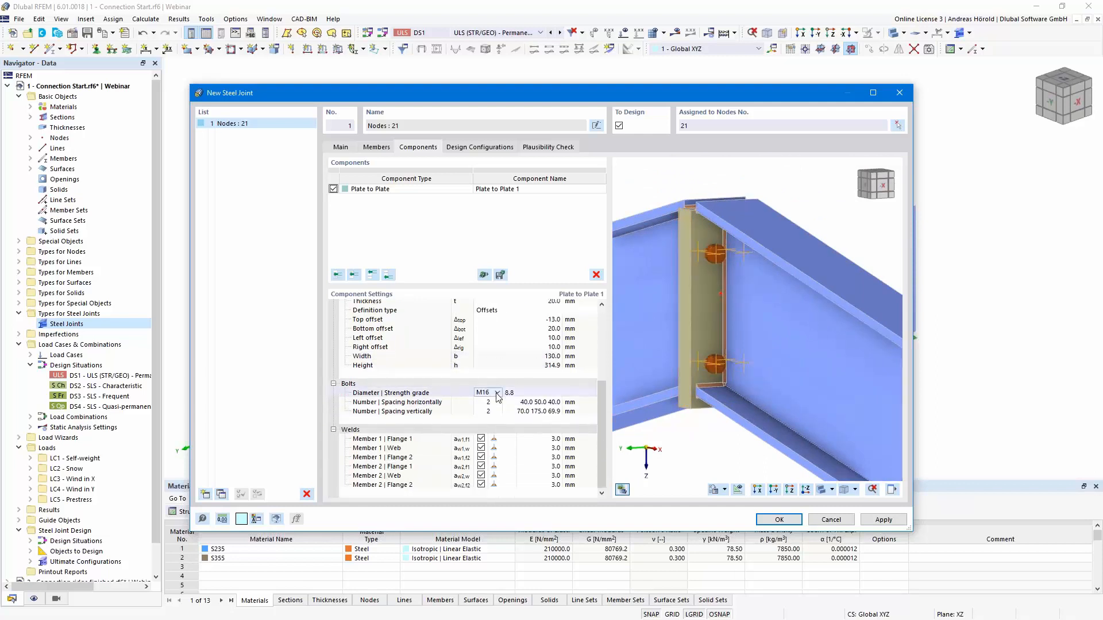
click(497, 395)
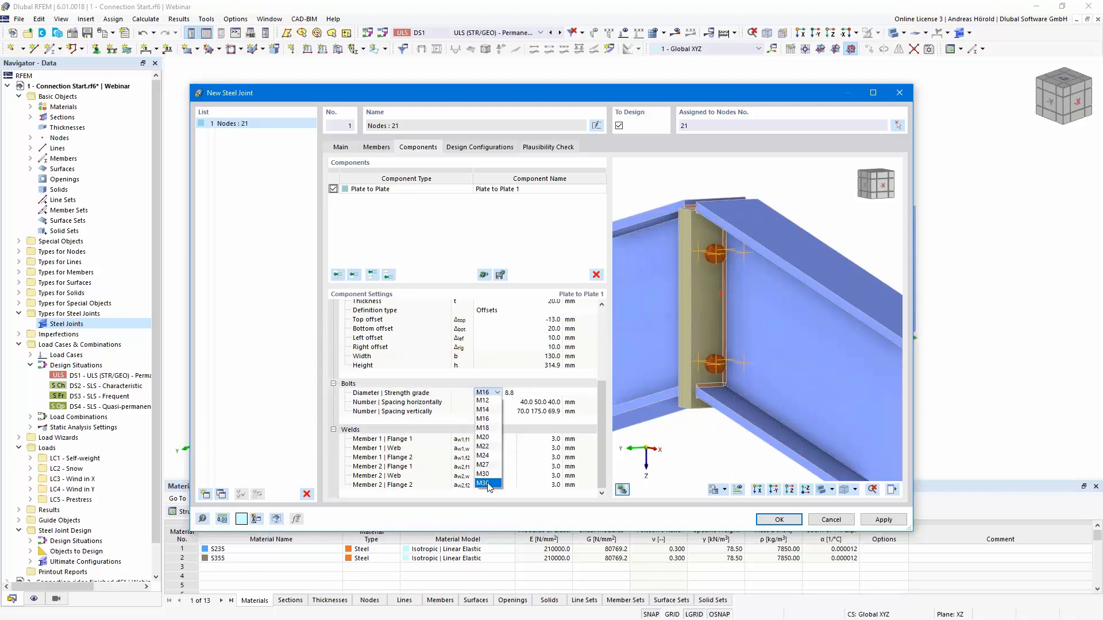
click(488, 420)
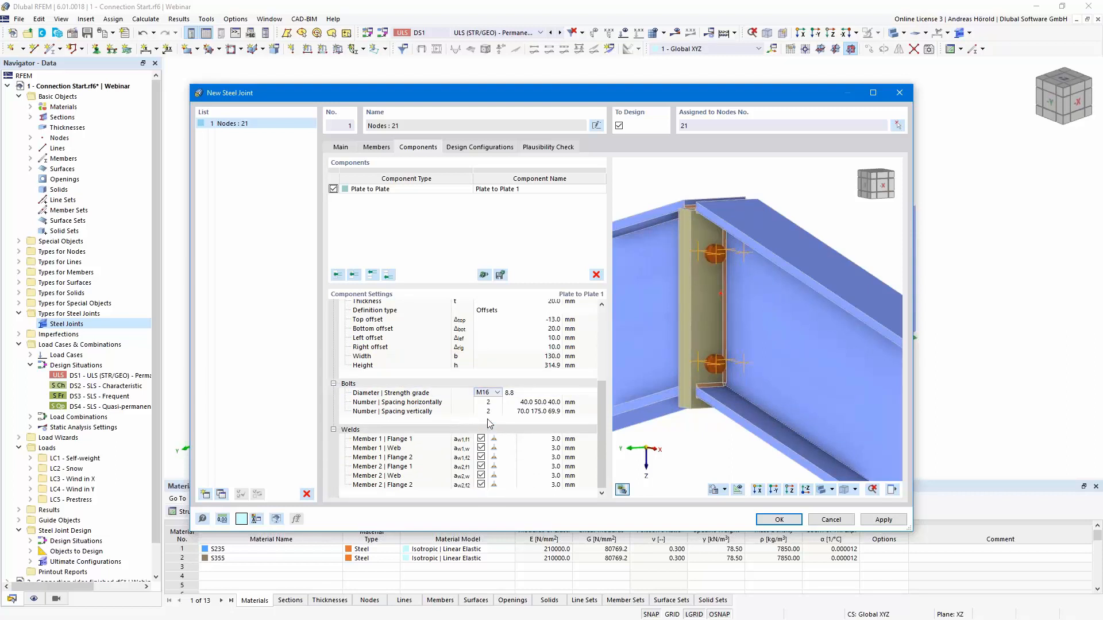
click(540, 392)
click(591, 393)
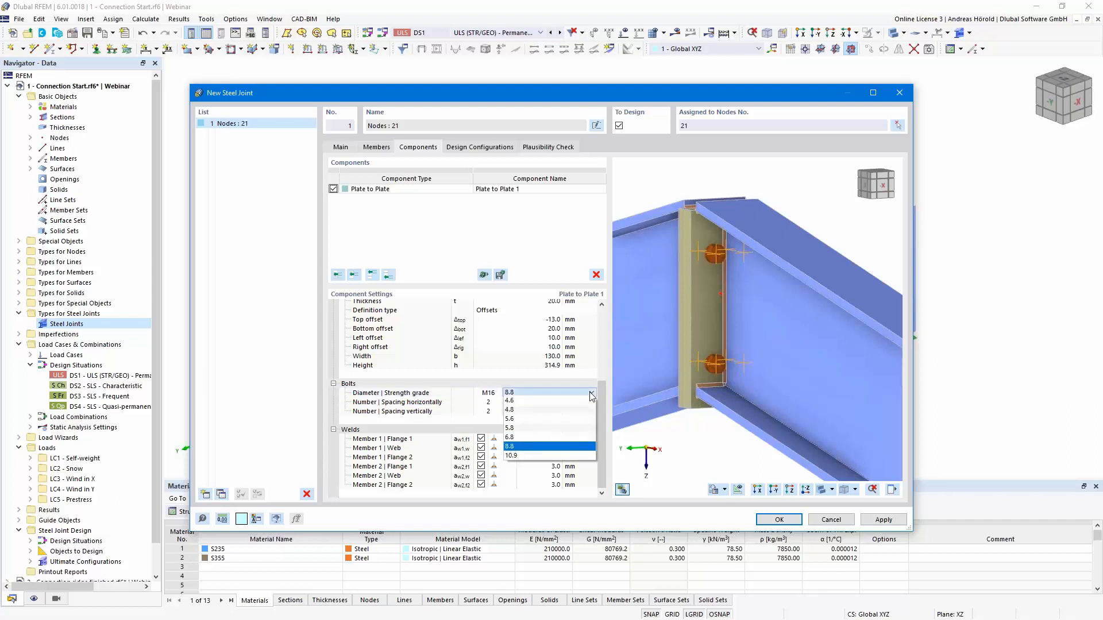
click(548, 456)
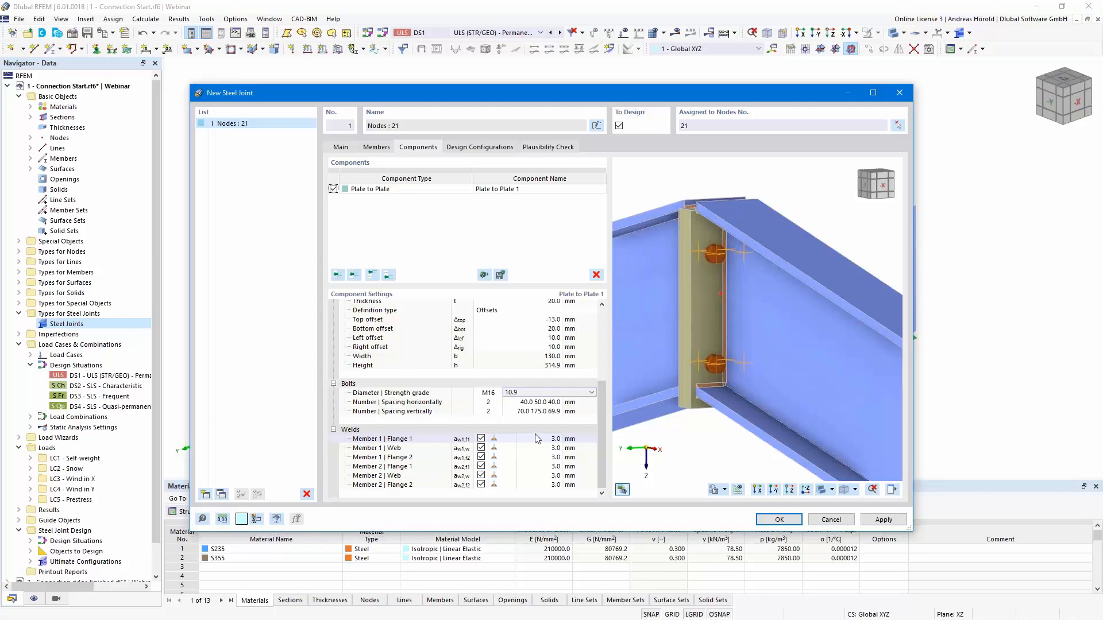
- Set the horizontal bolt spacing to 25, 80 and 25 mm
click(526, 402)
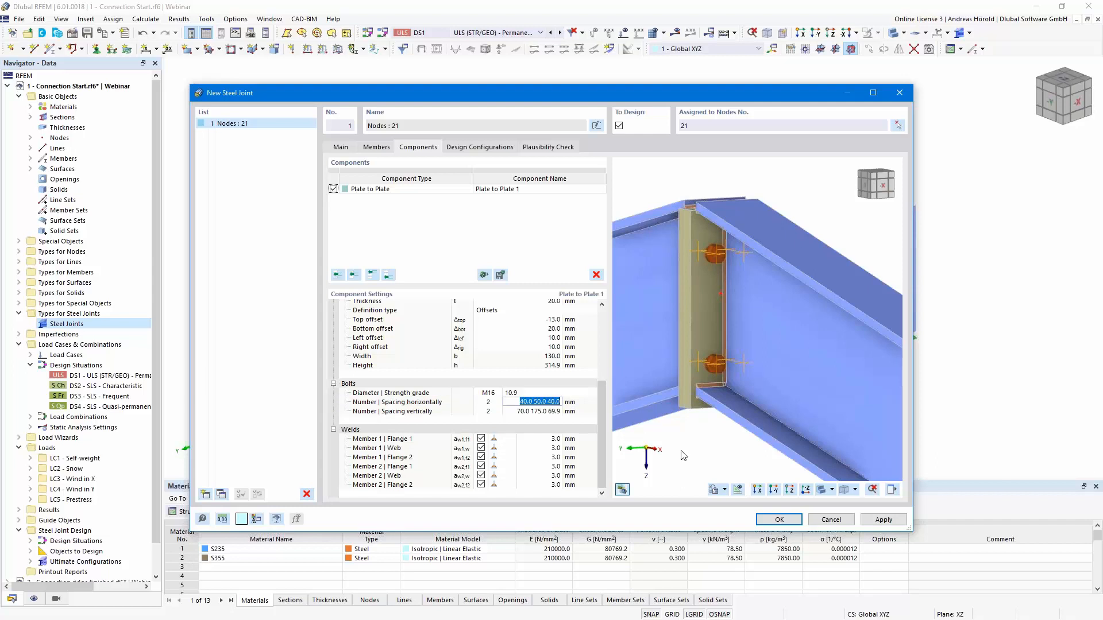
text(25.0 8)
key(Tab)
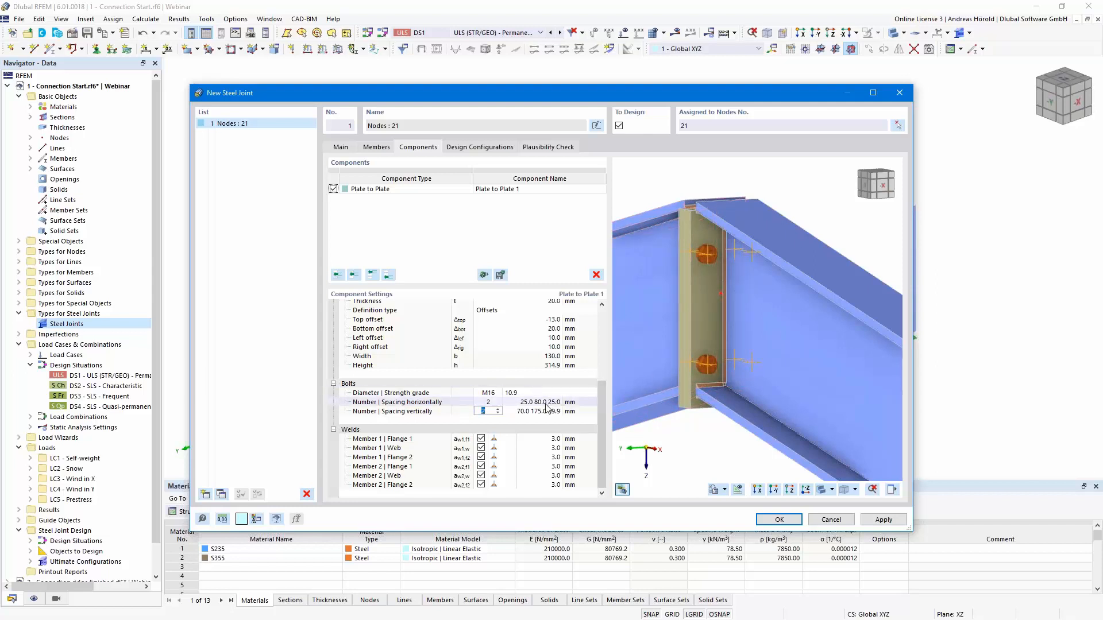
- Increase the vertical bolt rows to 3 and set their spacing to 62, 125 and 50 mm
click(498, 408)
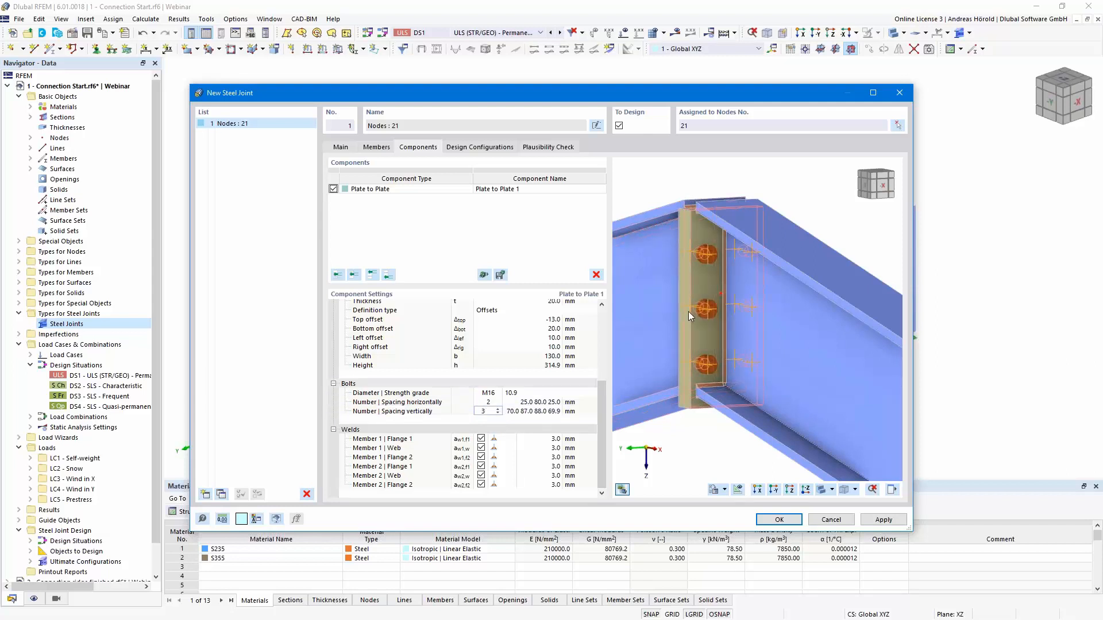
click(521, 412)
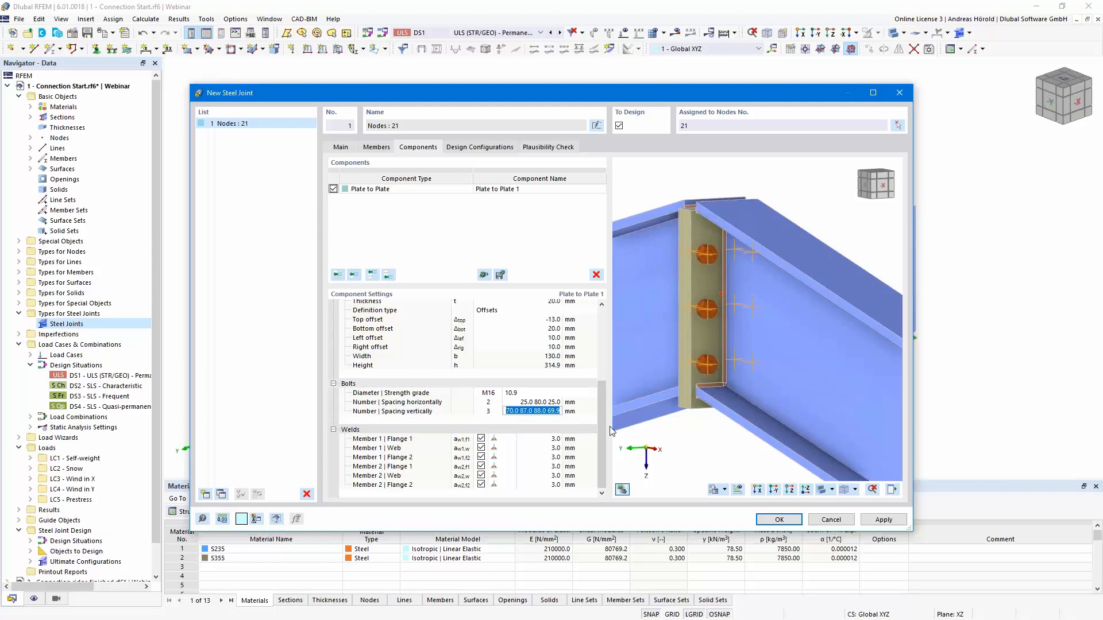
text(62 125 50)
key(Return)
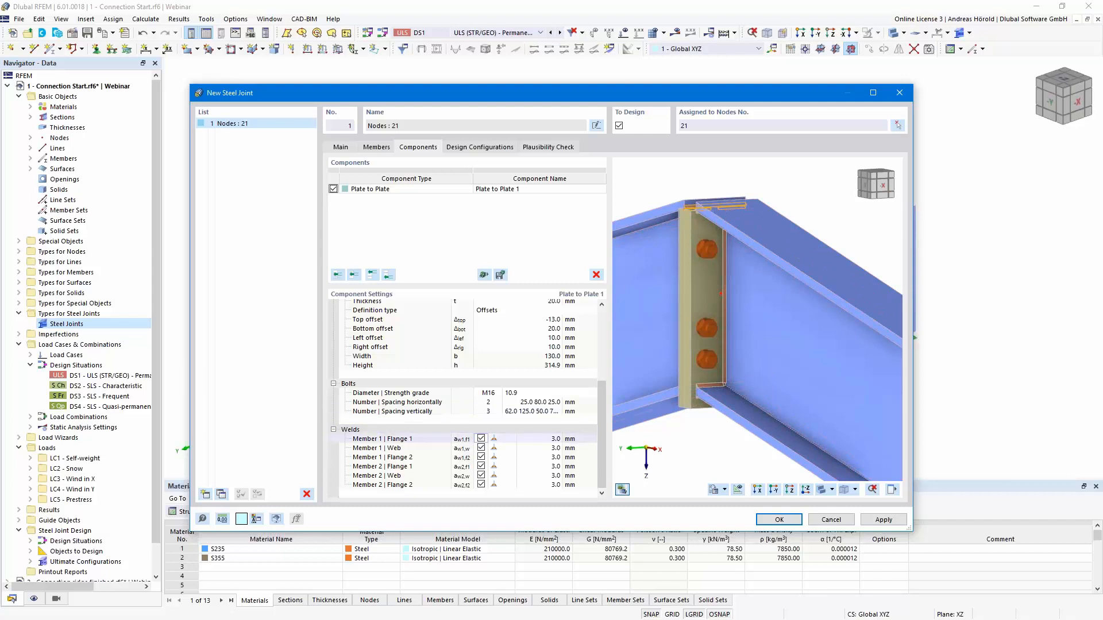
- Set the Member 1 weld sizes to 9 mm for flange 1, 5 mm for the web and 8 mm for flange 2
click(551, 439)
text(9)
key(Return)
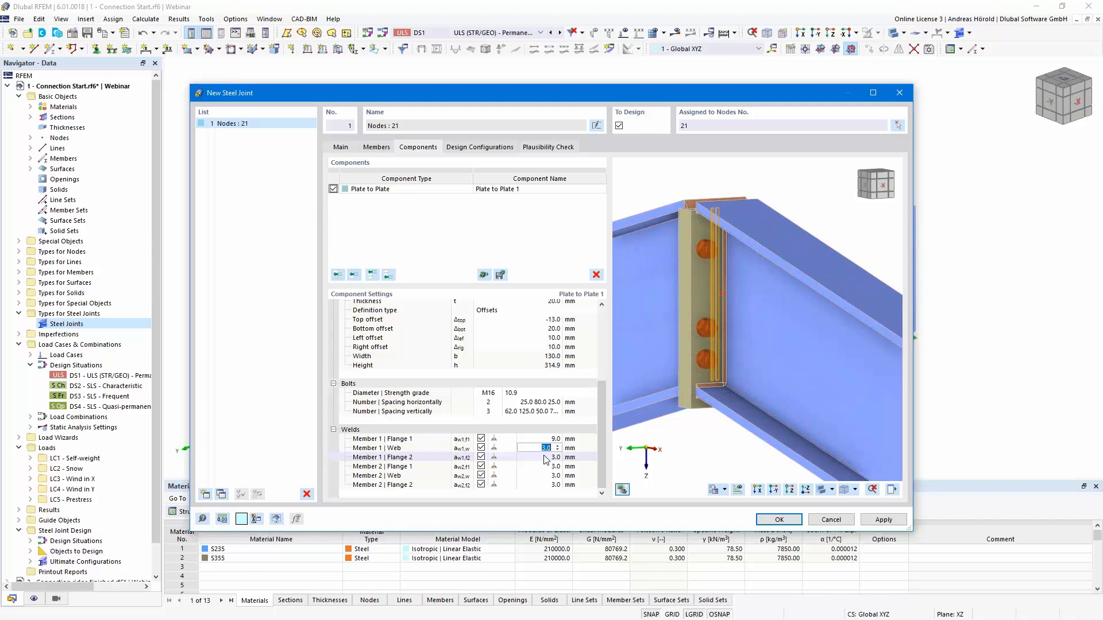
text(5)
click(550, 457)
text(8)
- Set the Member 2 weld sizes to 9 mm for flange 1, 5 mm for the web and 8 mm for flange 2
click(545, 467)
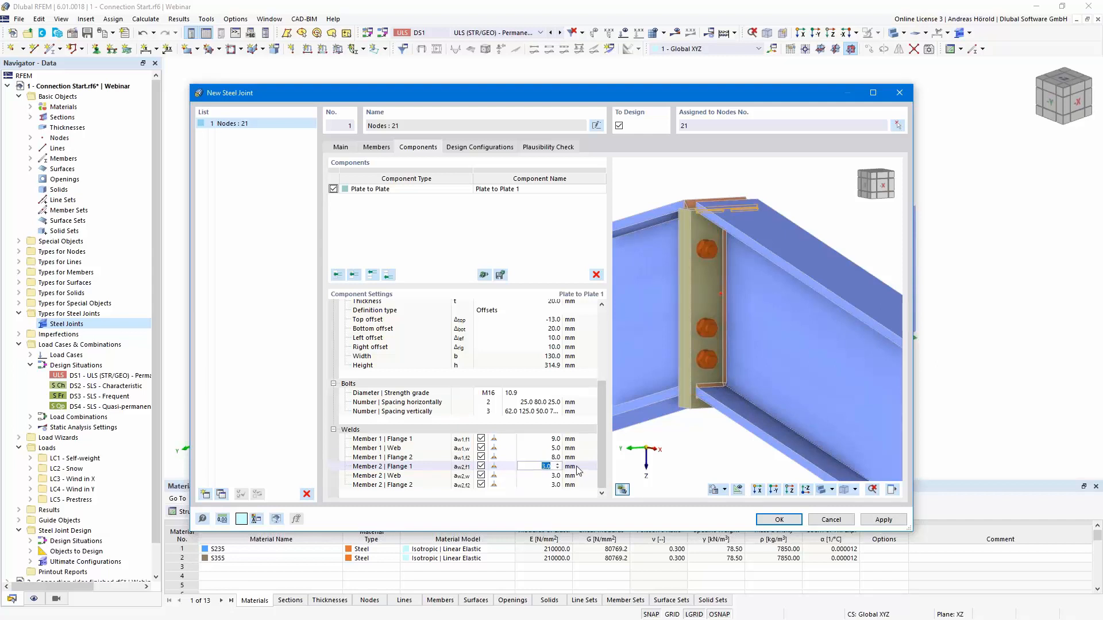
text(9)
click(546, 475)
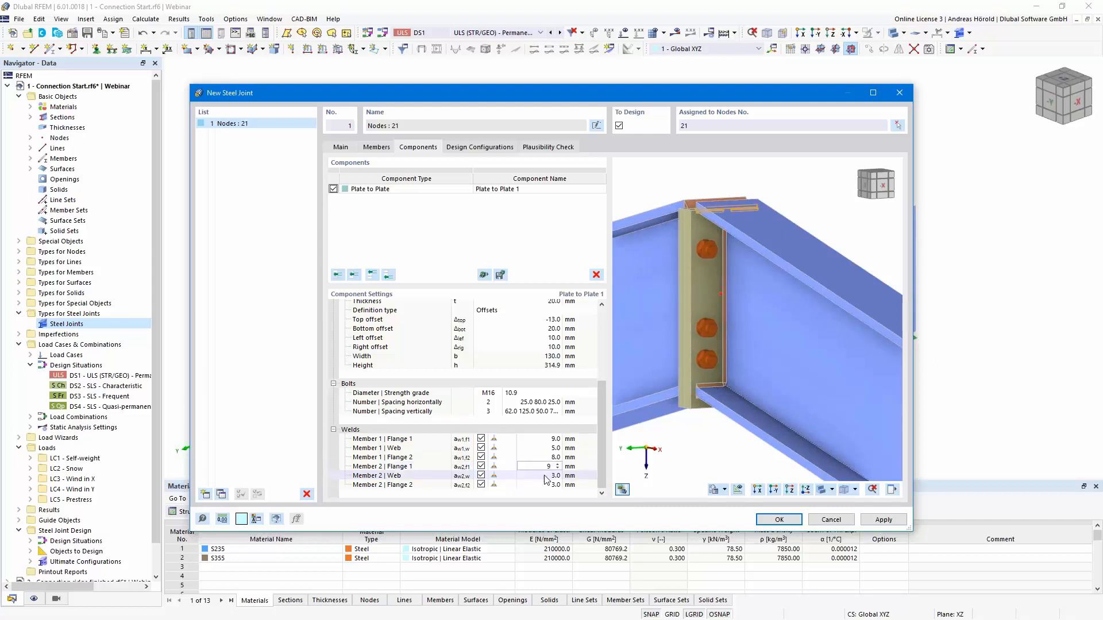
text(5)
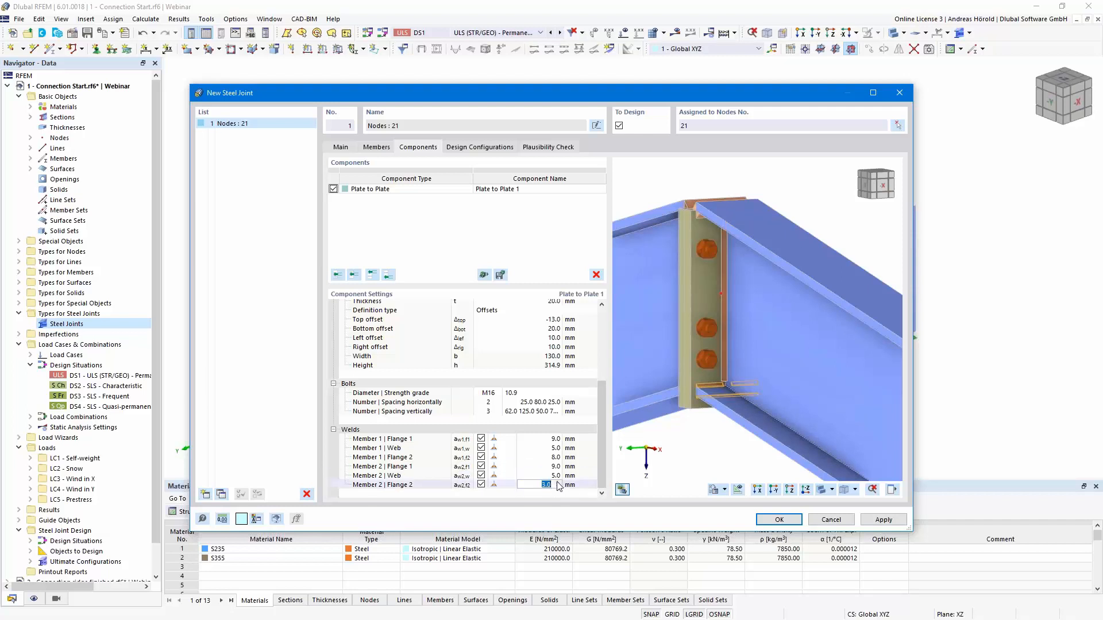
click(545, 484)
click(543, 476)
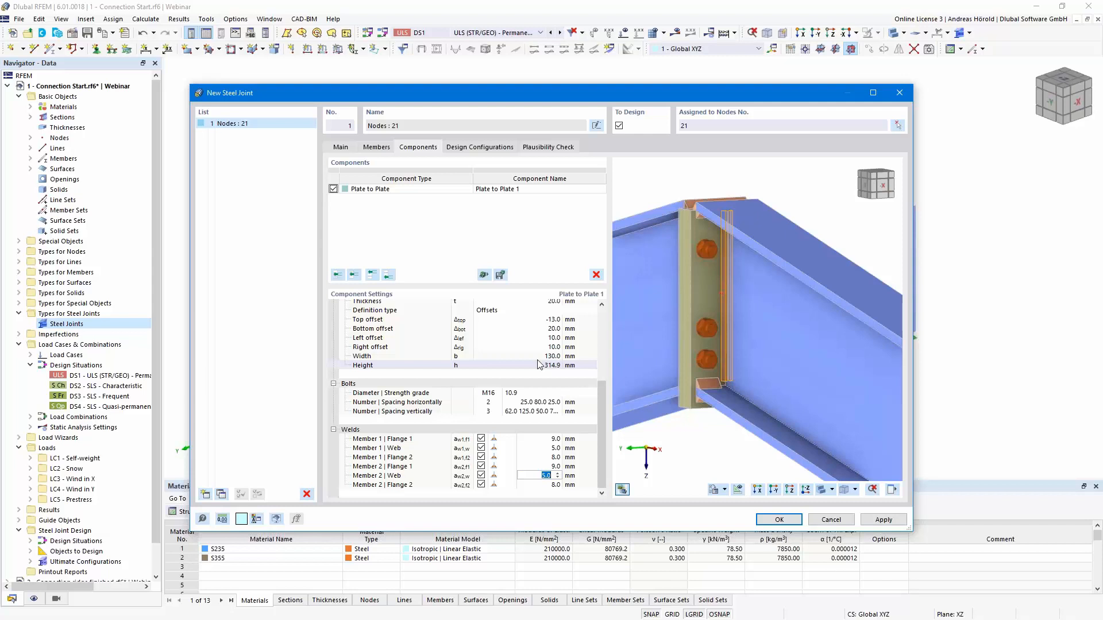
- Open the joint's Default ultimate configuration for editing, enable the buckling analysis and review the plastic strain limit and mesh settings
click(480, 148)
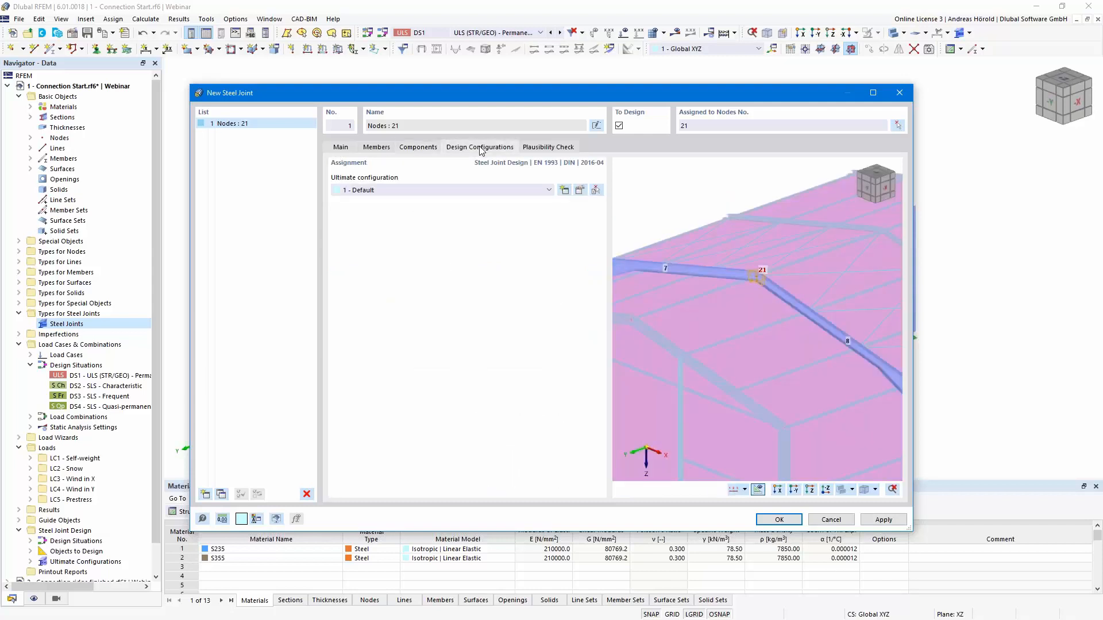
click(579, 191)
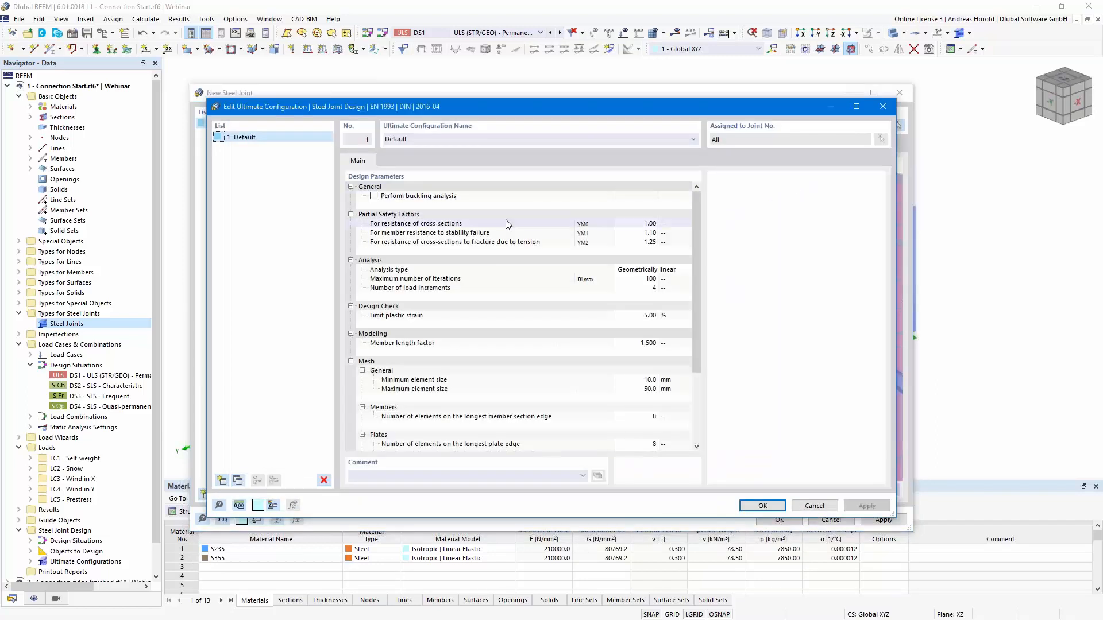
click(374, 196)
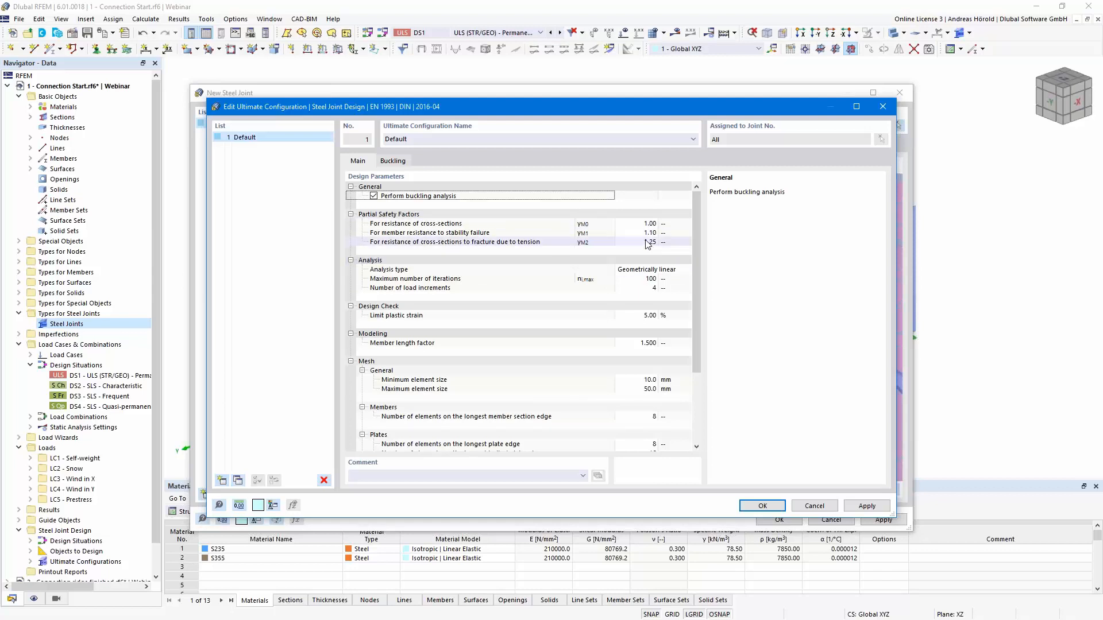
click(647, 315)
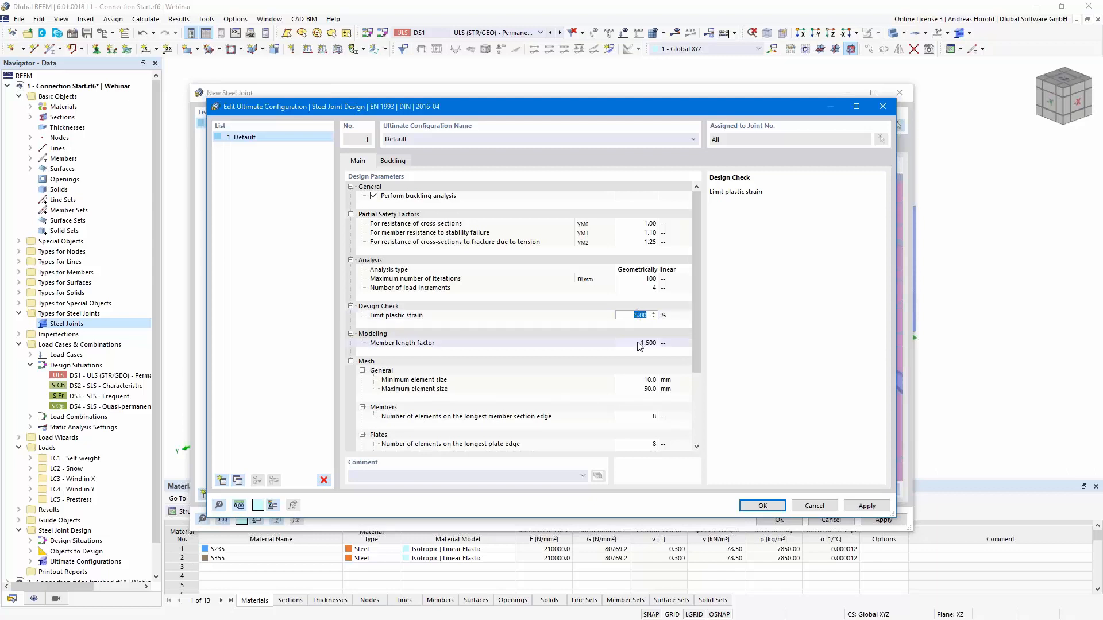
scroll(637, 359, down, 3)
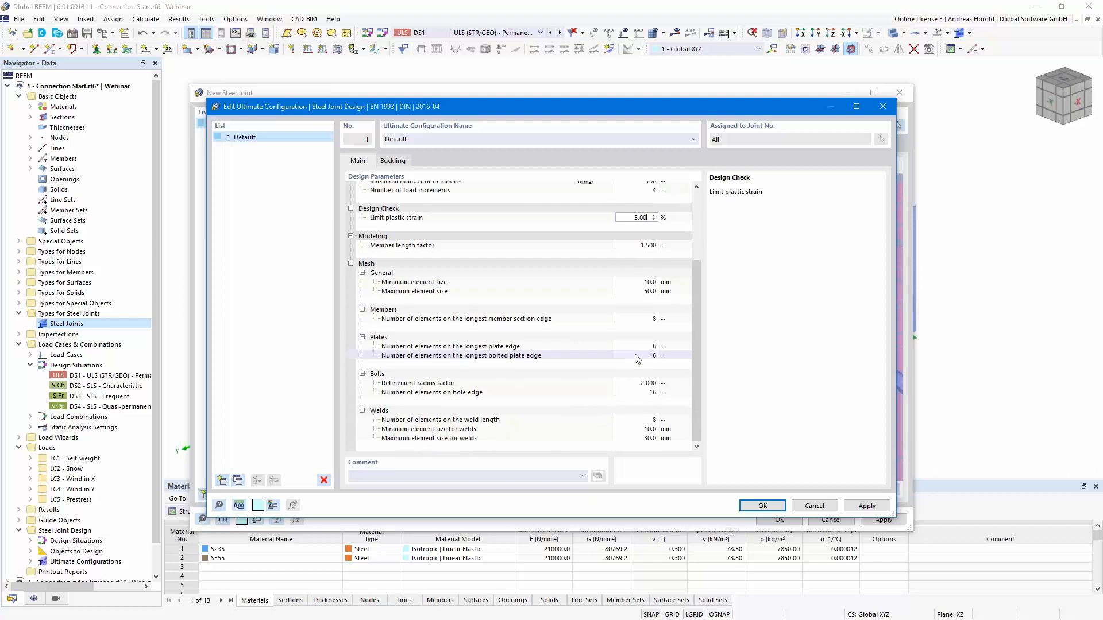
scroll(632, 399, up, 3)
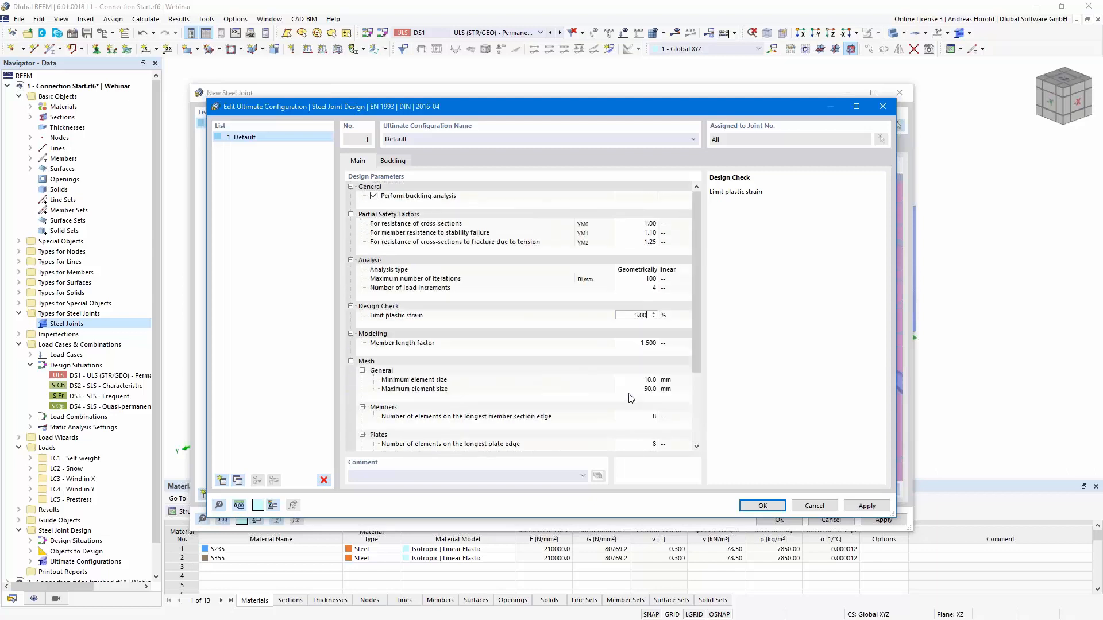
- Keep 4 lowest eigenvalues and a limit load factor of 15.00 for buckling, and accept the ultimate configuration
click(391, 162)
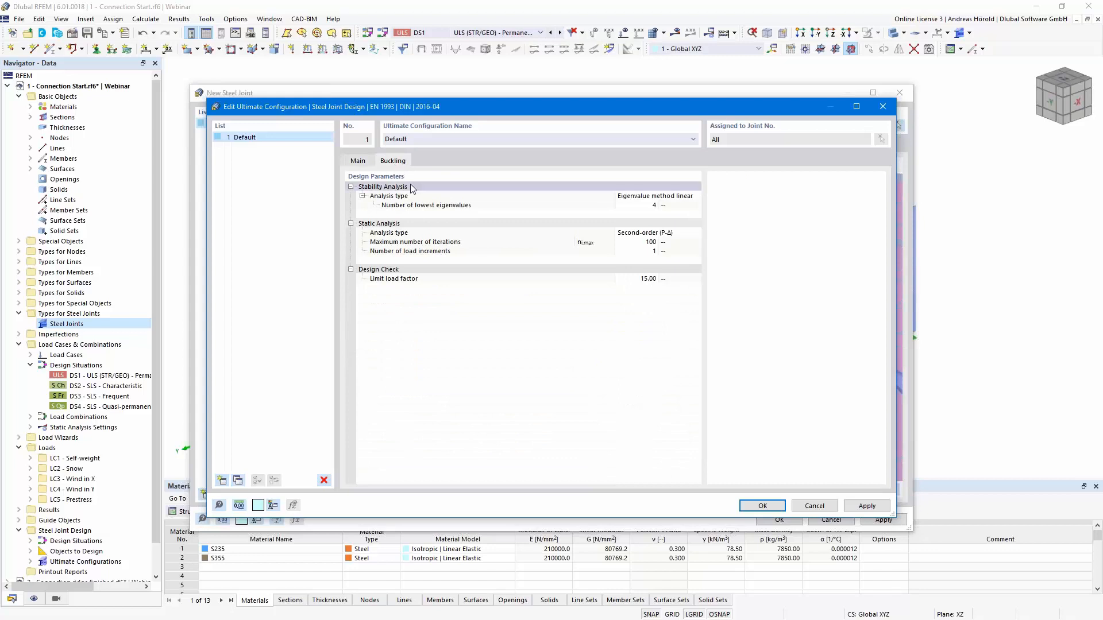
click(656, 207)
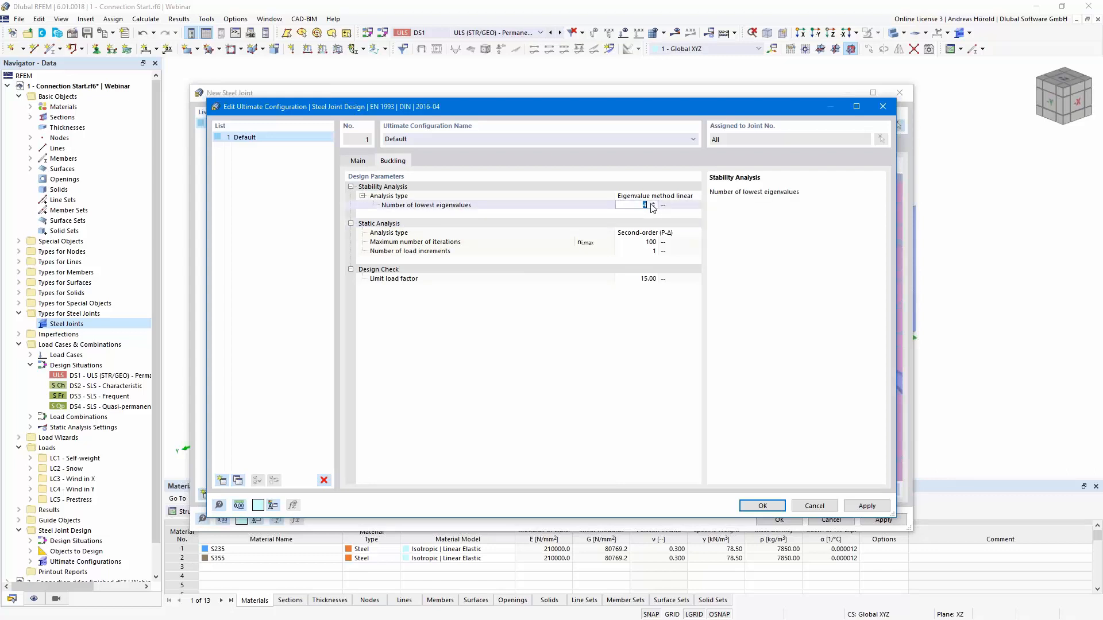
click(654, 204)
click(653, 207)
click(642, 279)
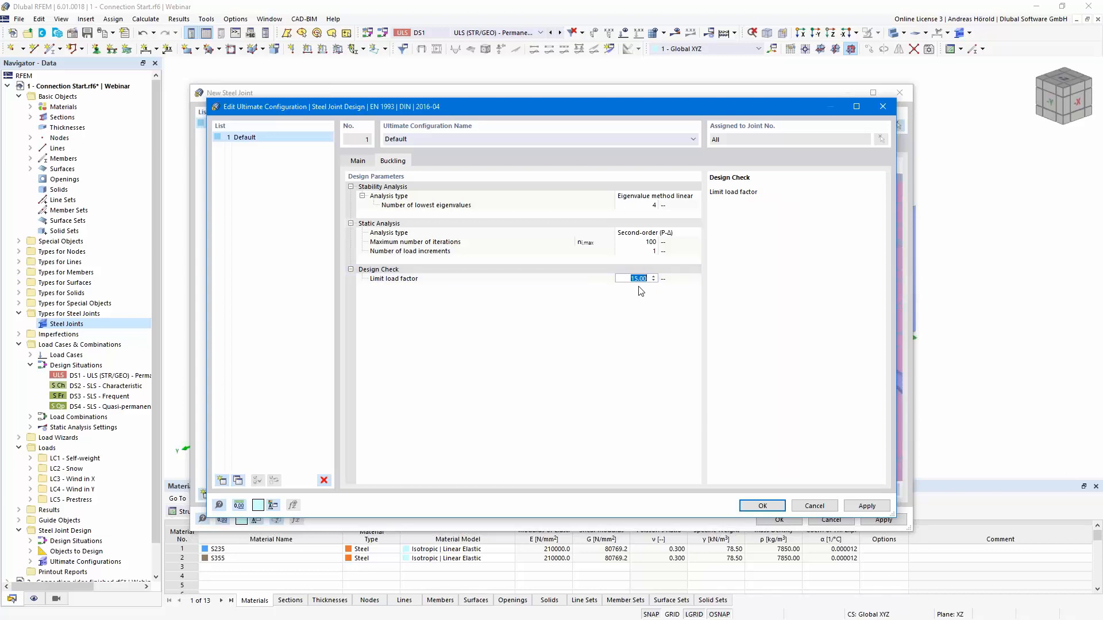
click(760, 507)
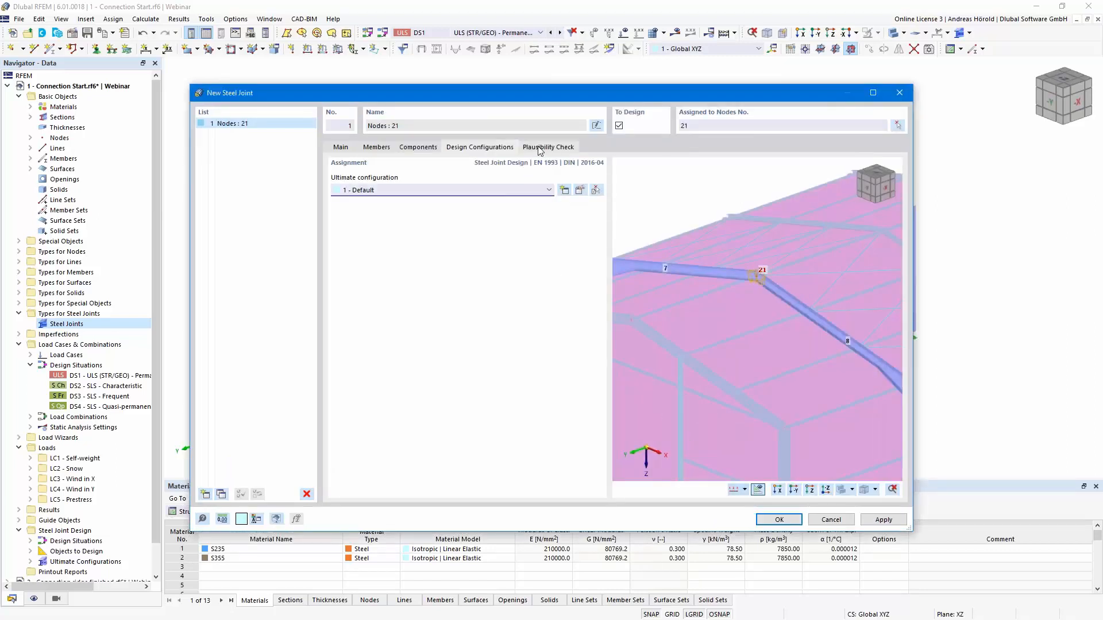
- Run through the plausibility check of the joint at node 21, inspect its preview and confirm the new steel joint
click(540, 148)
scroll(673, 316, down, 5)
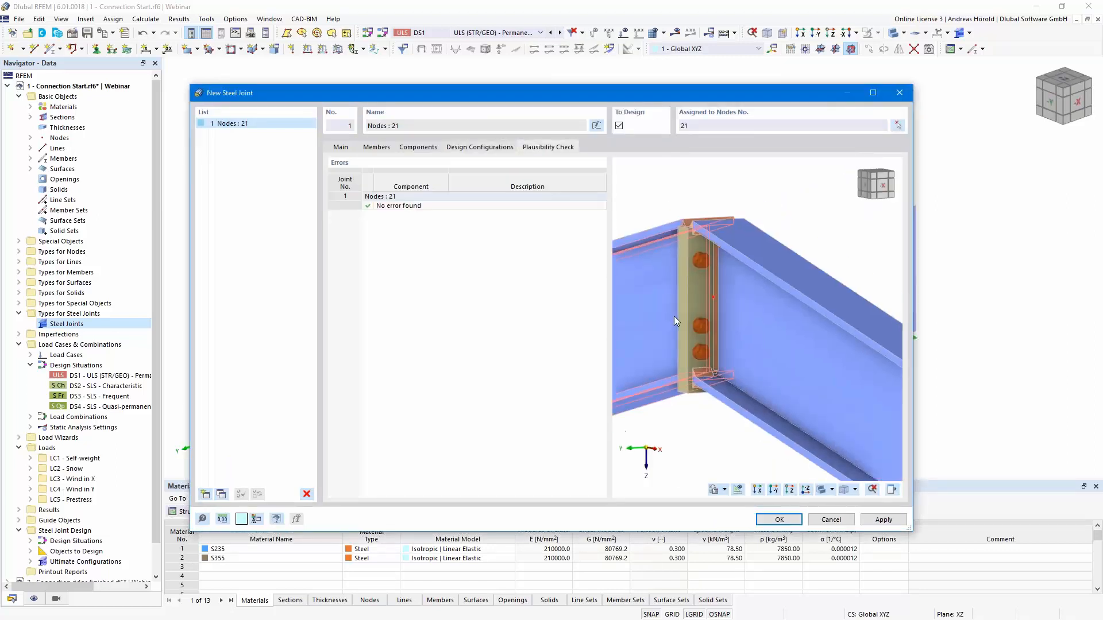
middle_drag(673, 316, 743, 317)
scroll(743, 316, down, 1)
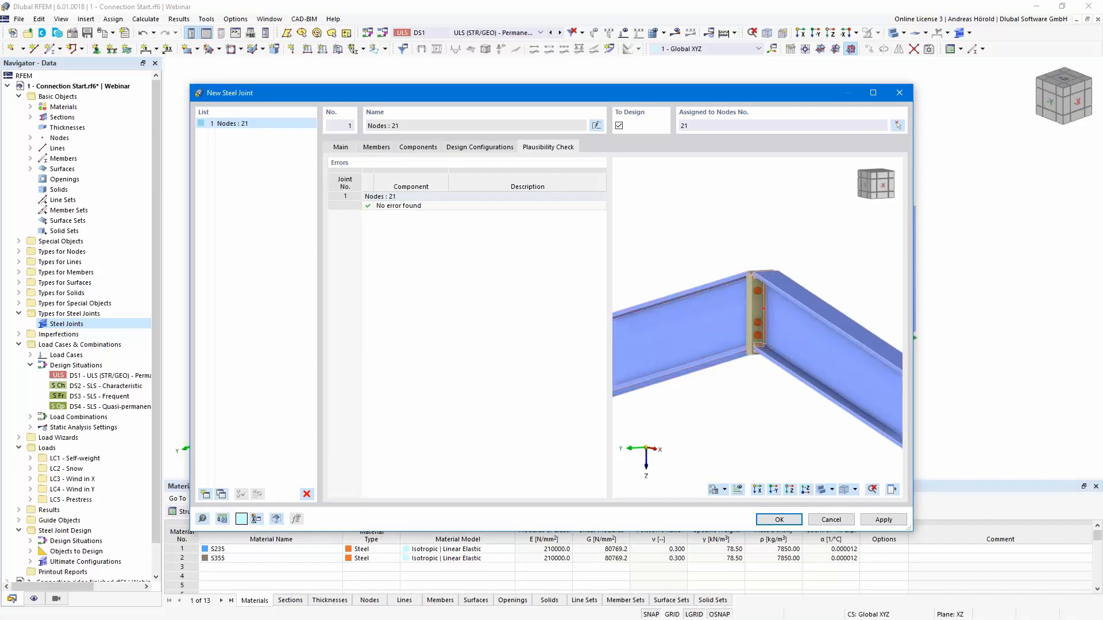
click(780, 519)
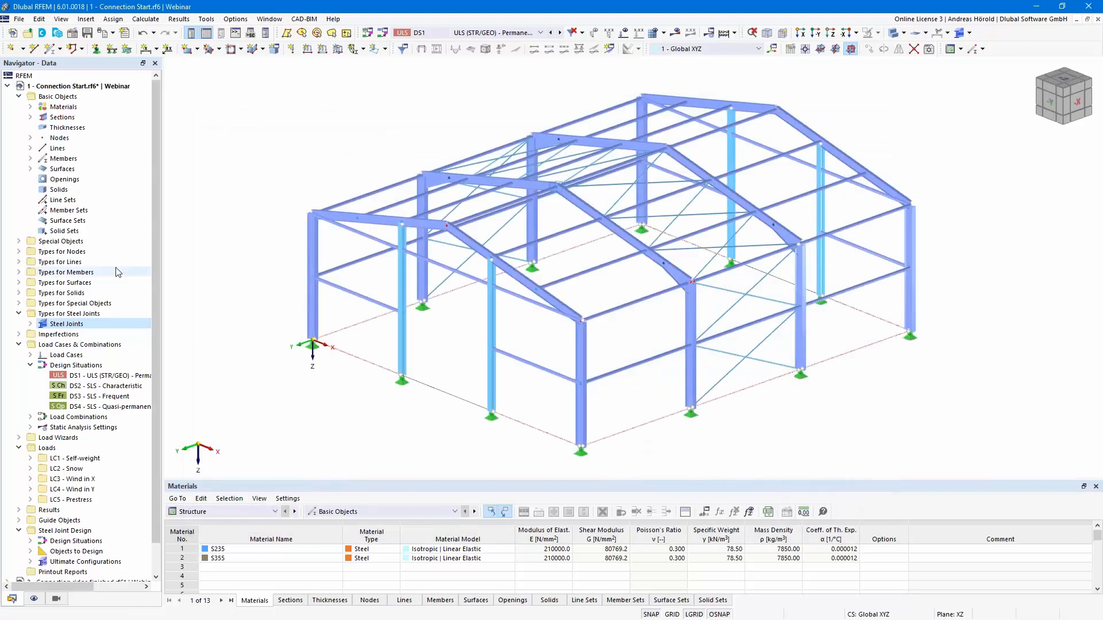
- Switch to the model 2 - Connection ridge finished and inspect the coloured design check ratios on the ridge joint
scroll(96, 299, down, 1)
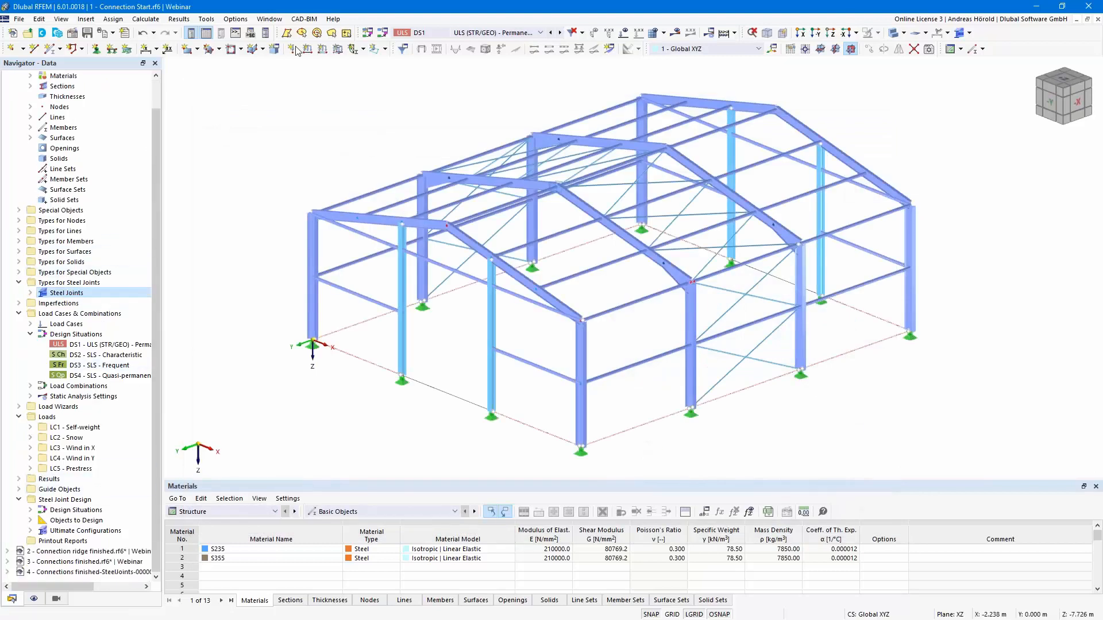
click(270, 19)
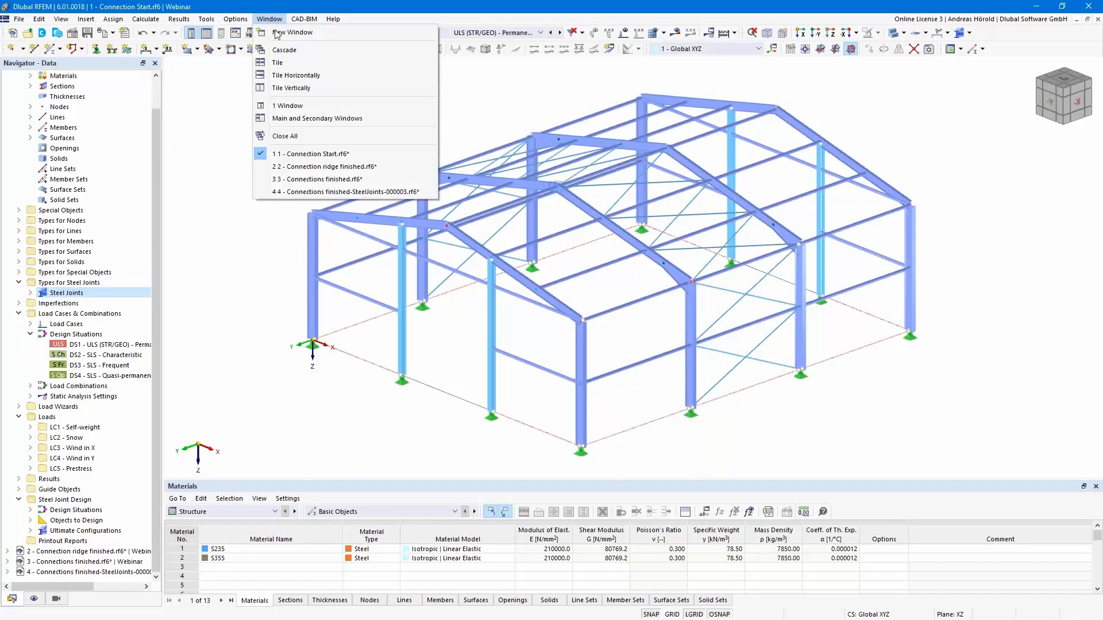
click(326, 166)
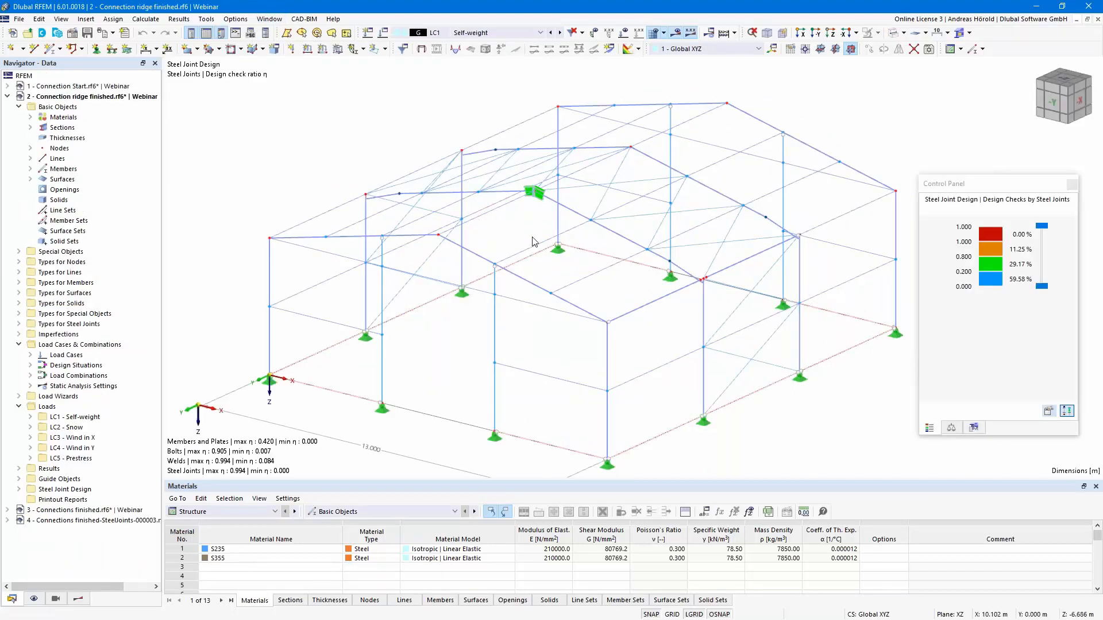
scroll(536, 241, up, 5)
middle_drag(524, 216, 544, 291)
scroll(563, 270, up, 5)
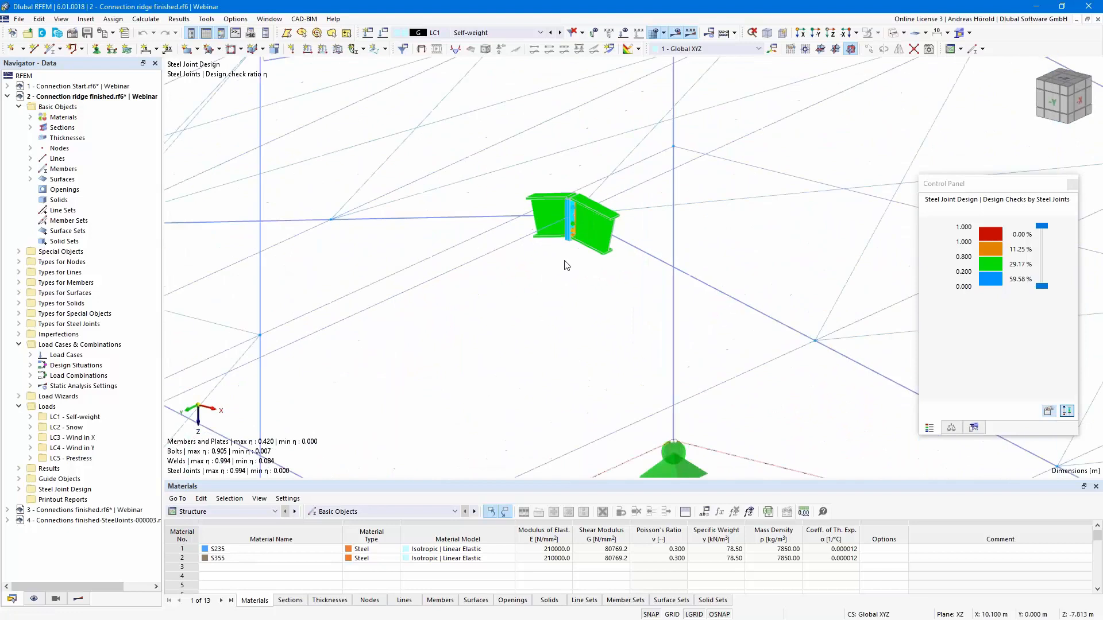
scroll(554, 321, down, 5)
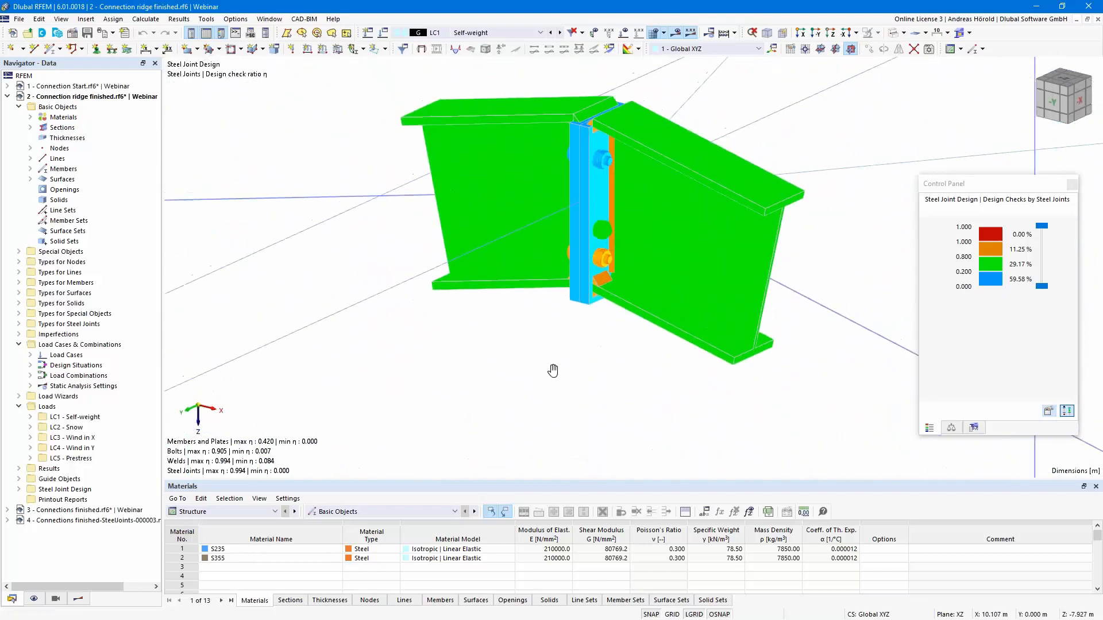
- Show the Steel Joint Design results by joint in an enlarged table
click(240, 510)
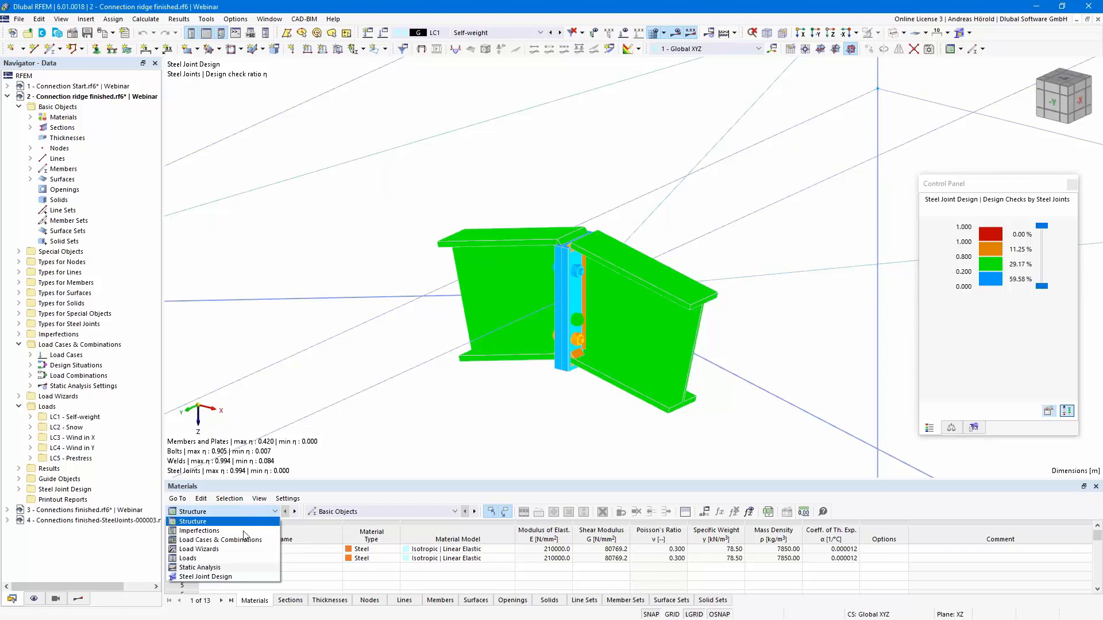
click(240, 577)
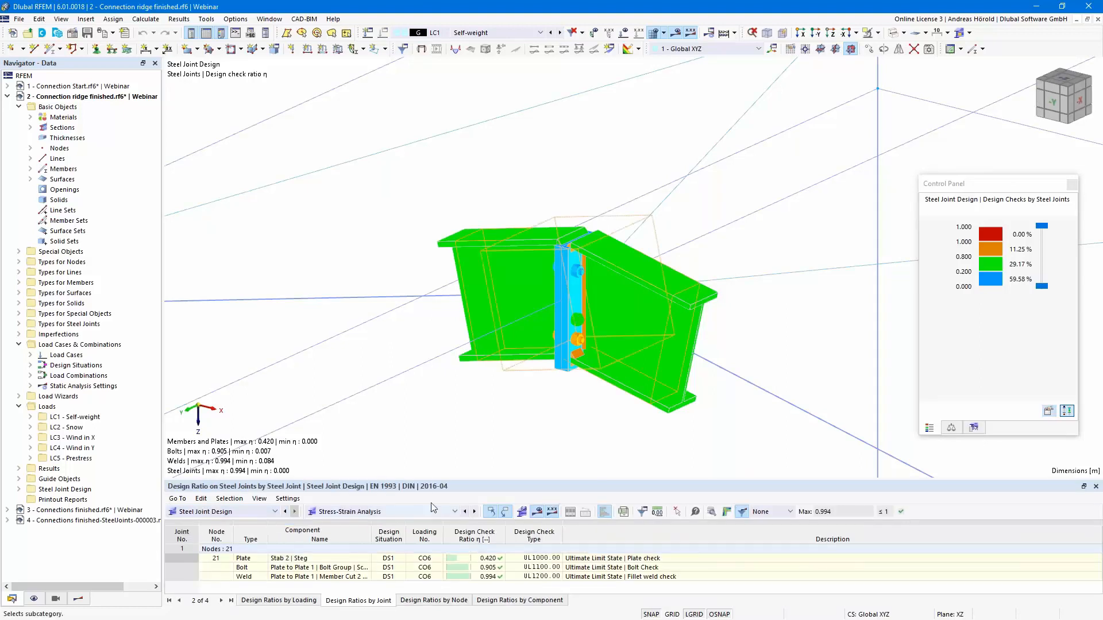
drag(449, 481, 450, 405)
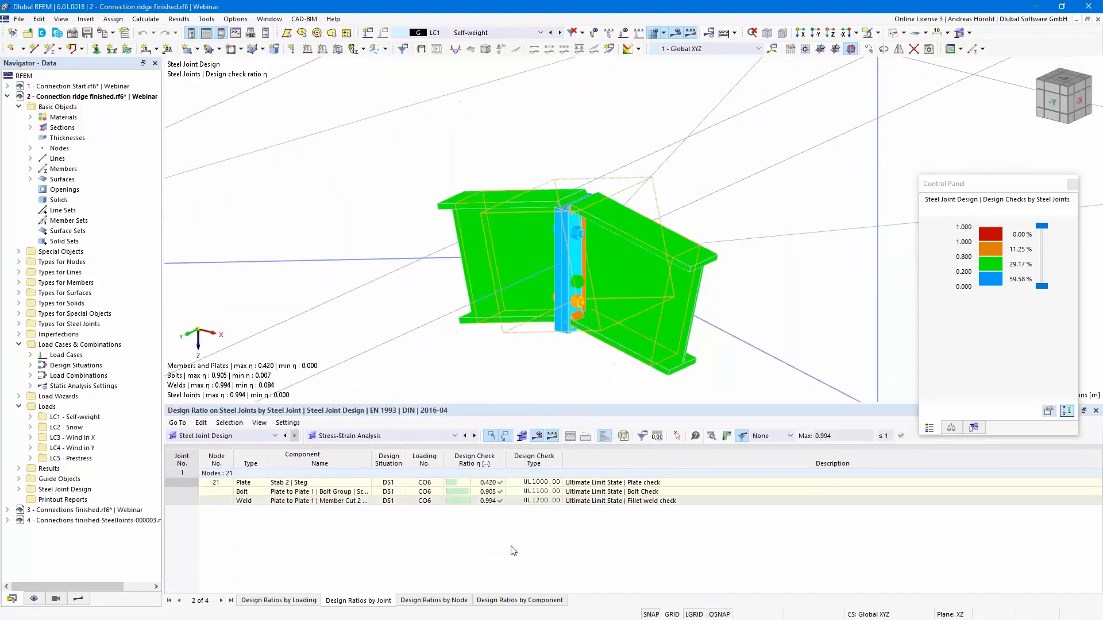
- Open the design check details of the fillet weld at node 21 and review the weld stress calculation
click(491, 501)
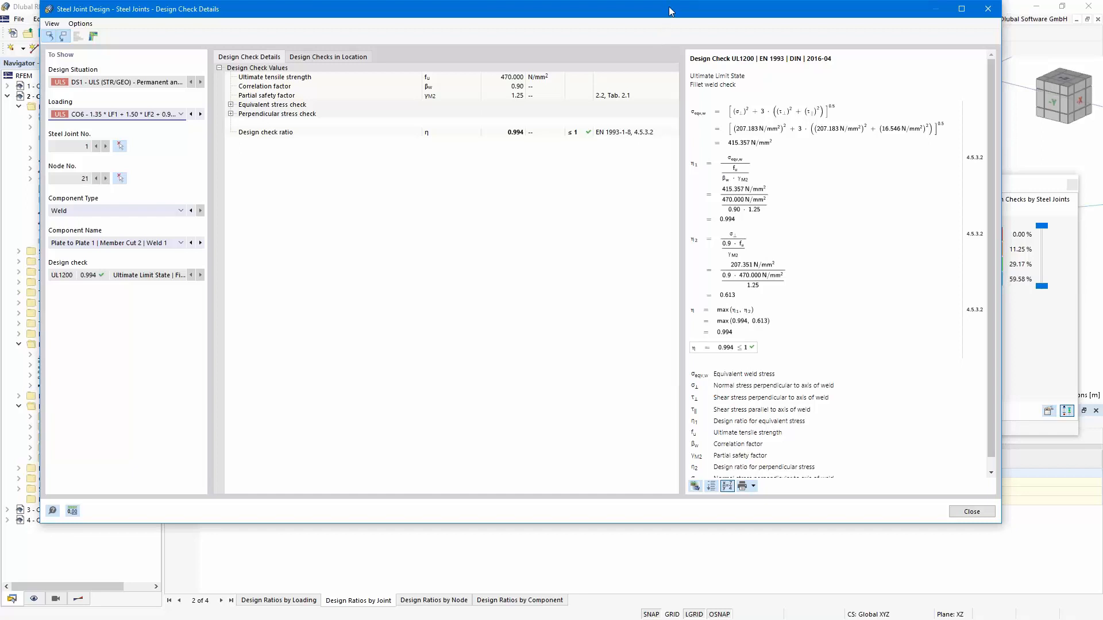
scroll(853, 165, down, 1)
scroll(853, 168, up, 1)
- Display the graphical results of the steel joint and examine the equivalent plastic strains, bolt forces and member end forces
click(95, 37)
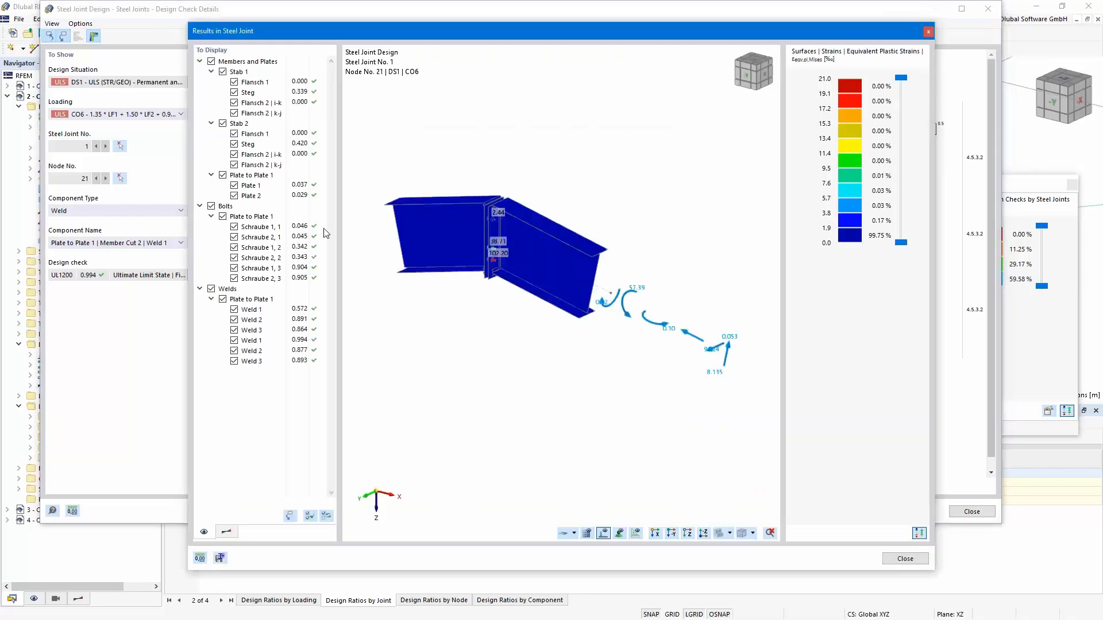
scroll(475, 306, up, 2)
middle_drag(475, 306, 503, 328)
scroll(494, 322, down, 2)
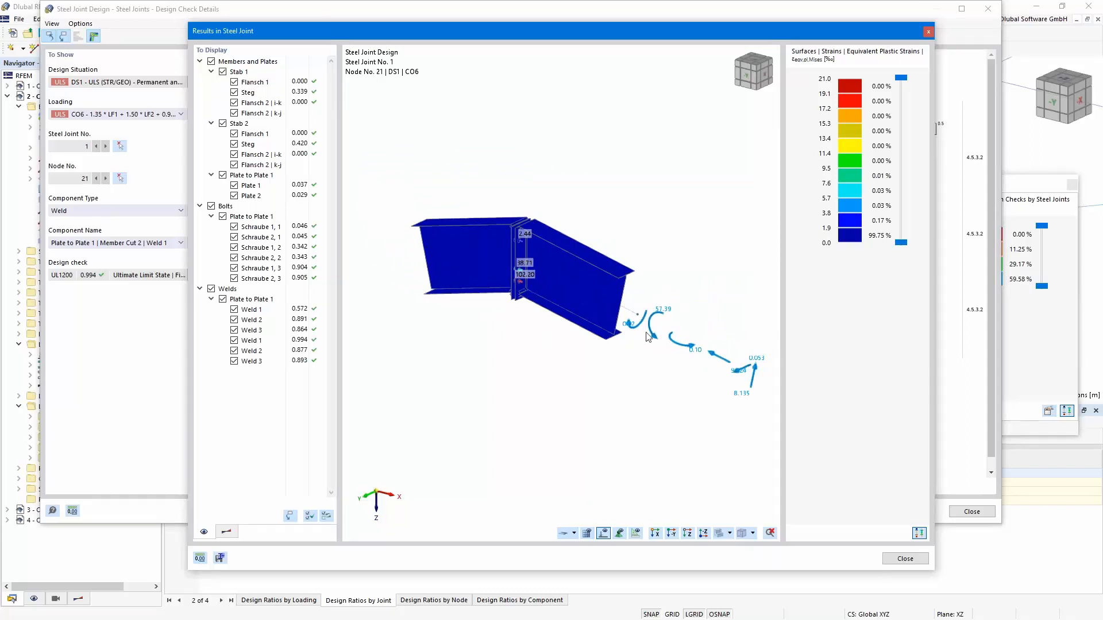
scroll(636, 319, up, 2)
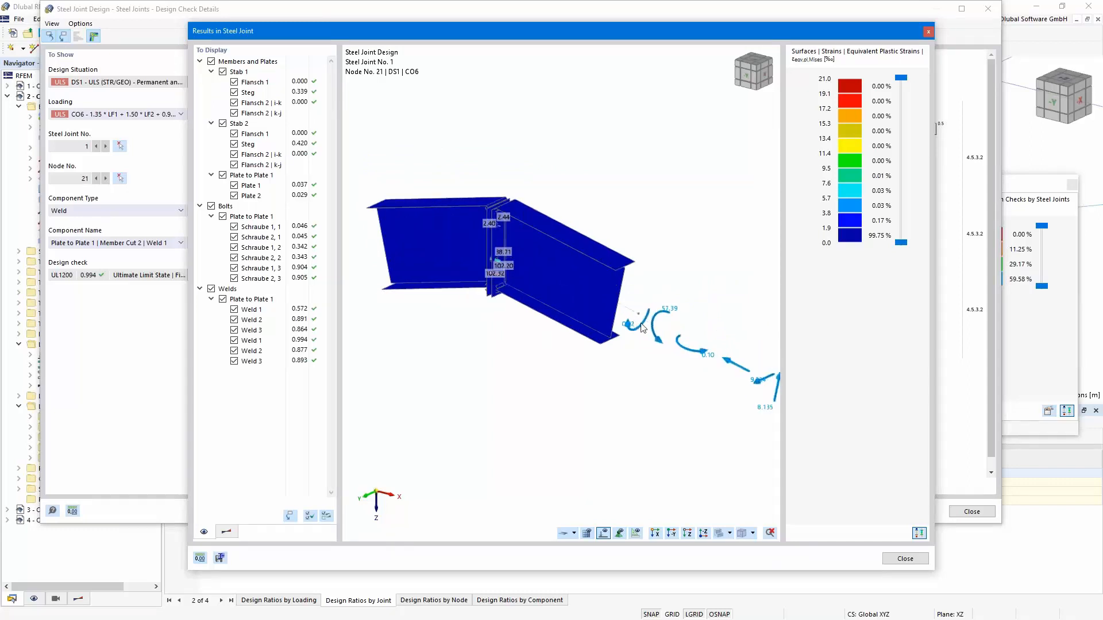
middle_drag(718, 364, 660, 352)
scroll(598, 322, down, 1)
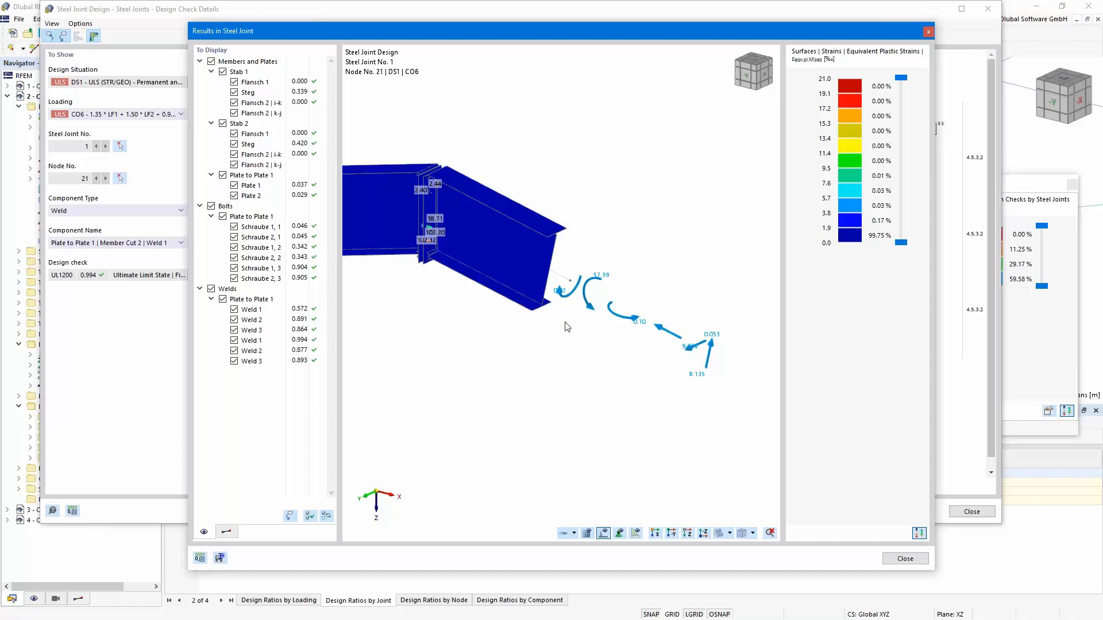
scroll(411, 347, down, 1)
middle_drag(411, 346, 476, 356)
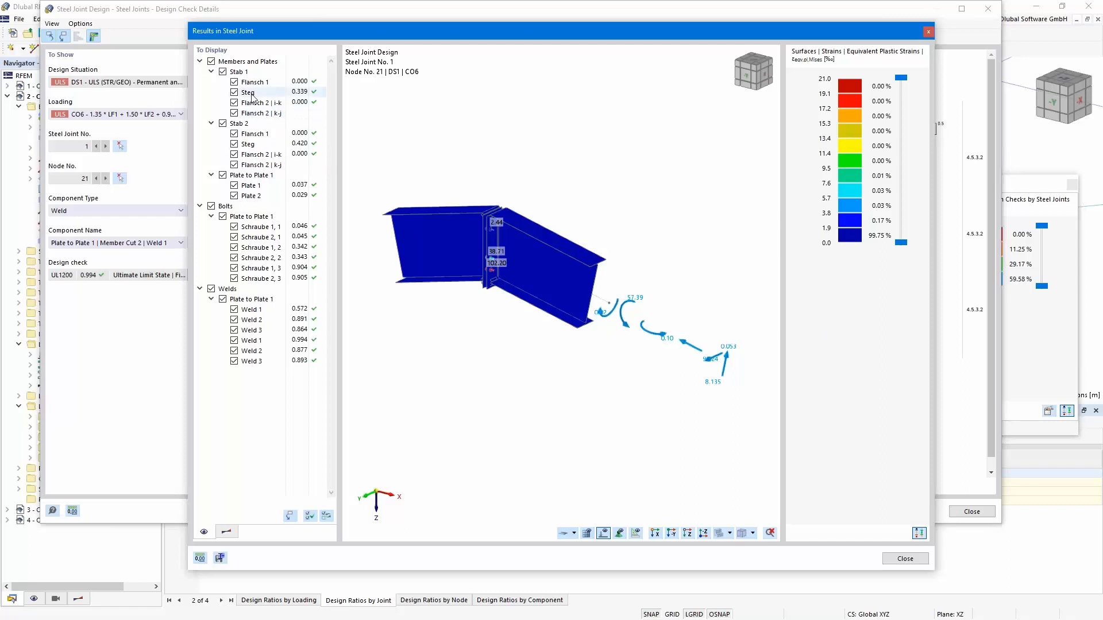
- Hide the members and plates and the bolts to examine only the weld results, and close the result and check detail windows
click(211, 62)
scroll(462, 241, up, 5)
scroll(622, 255, up, 1)
middle_drag(622, 256, 588, 297)
scroll(587, 297, up, 1)
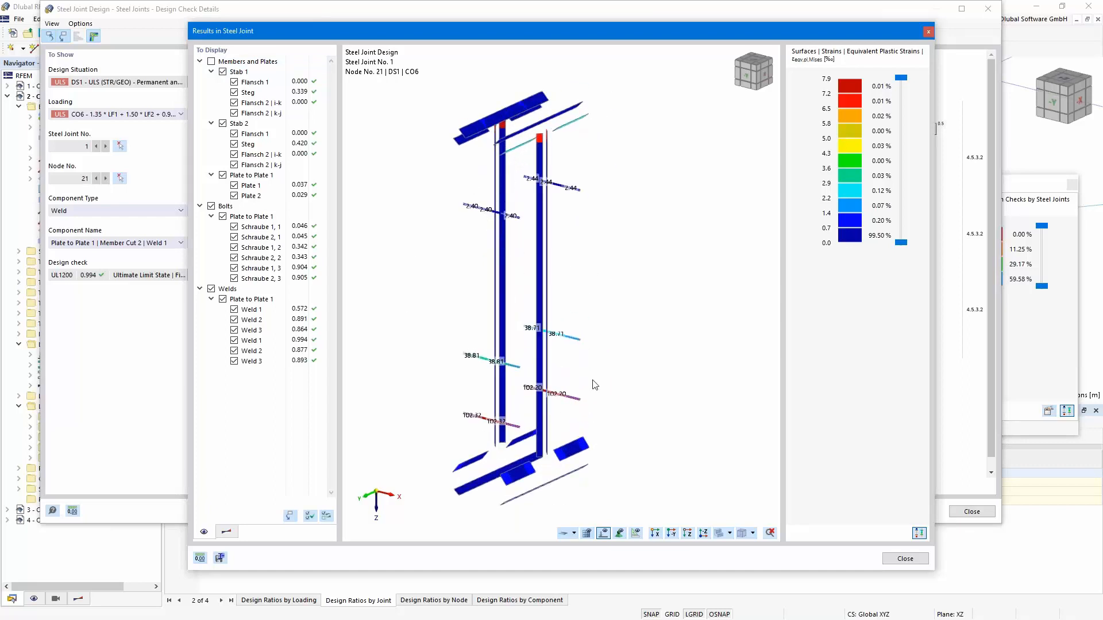
click(212, 206)
ctrl+middle_drag(514, 270, 612, 269)
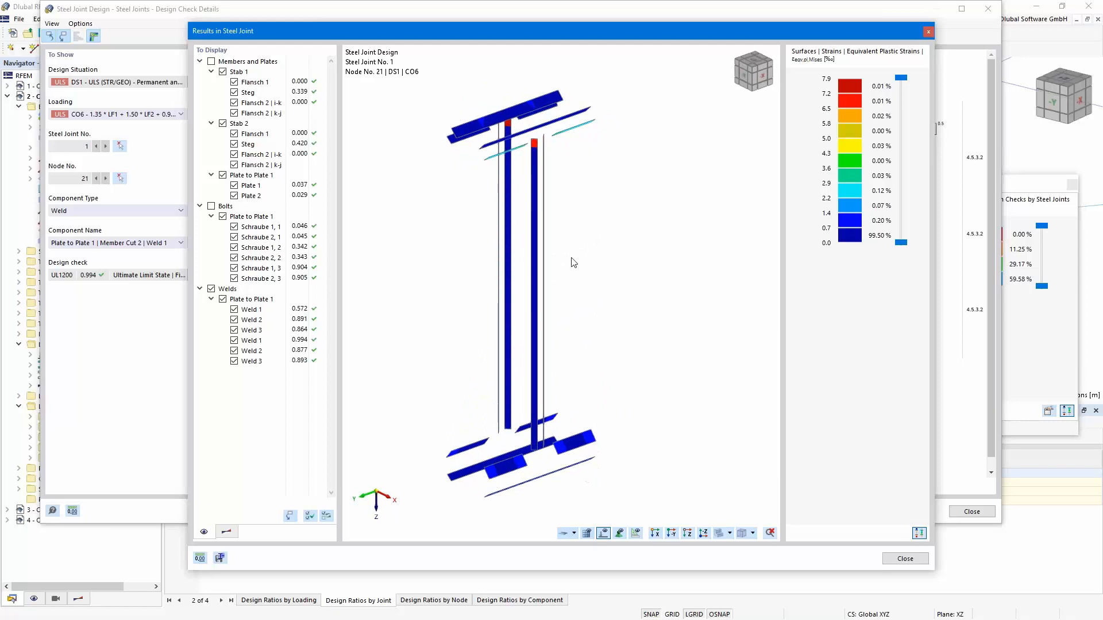
click(928, 33)
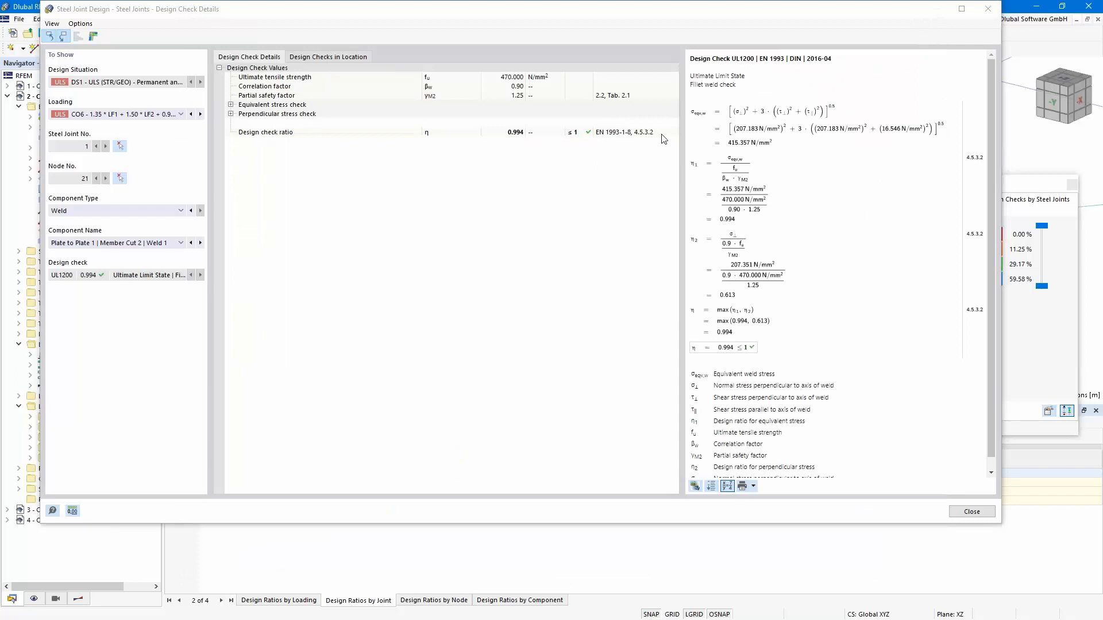
click(988, 9)
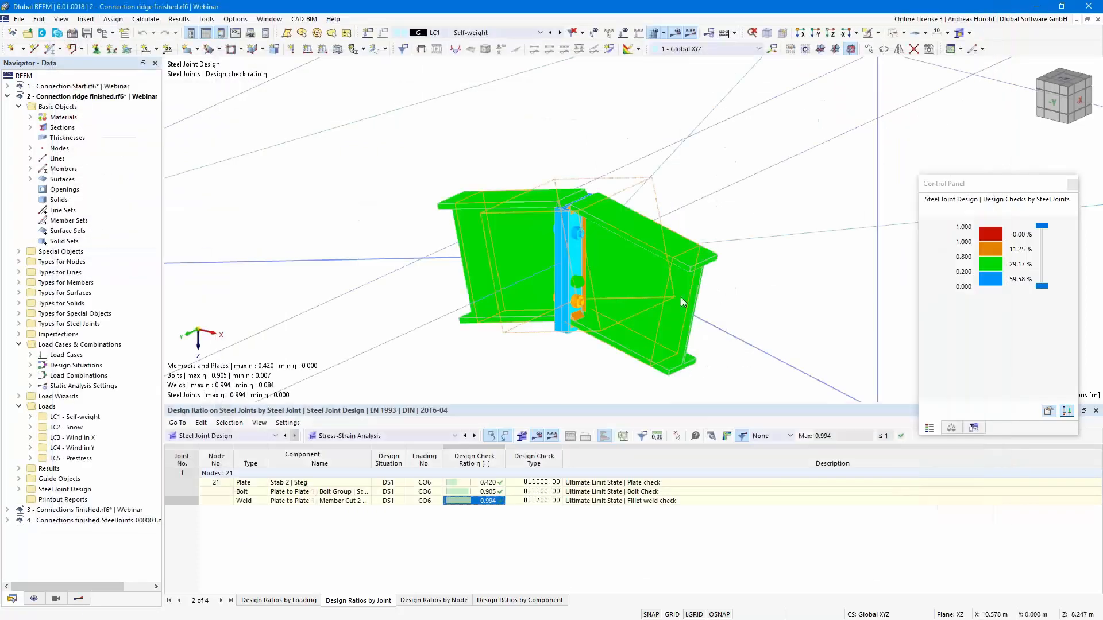
- Create a new steel joint below the existing ridge joint in the model data and assign it to eaves node 18
scroll(608, 301, down, 1)
middle_drag(608, 301, 639, 221)
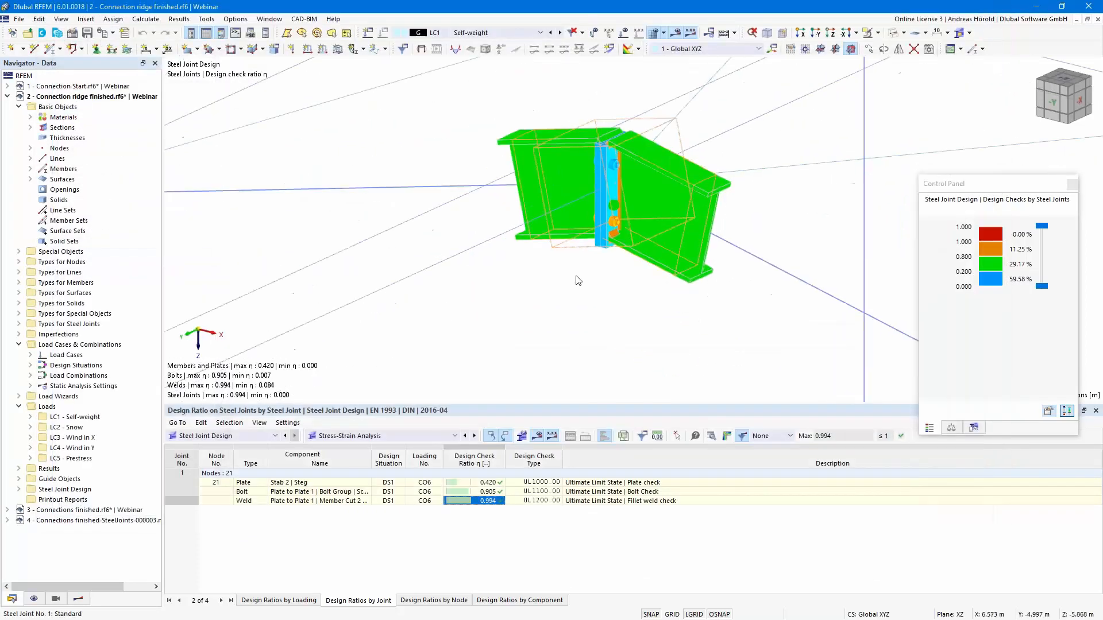
drag(552, 403, 546, 468)
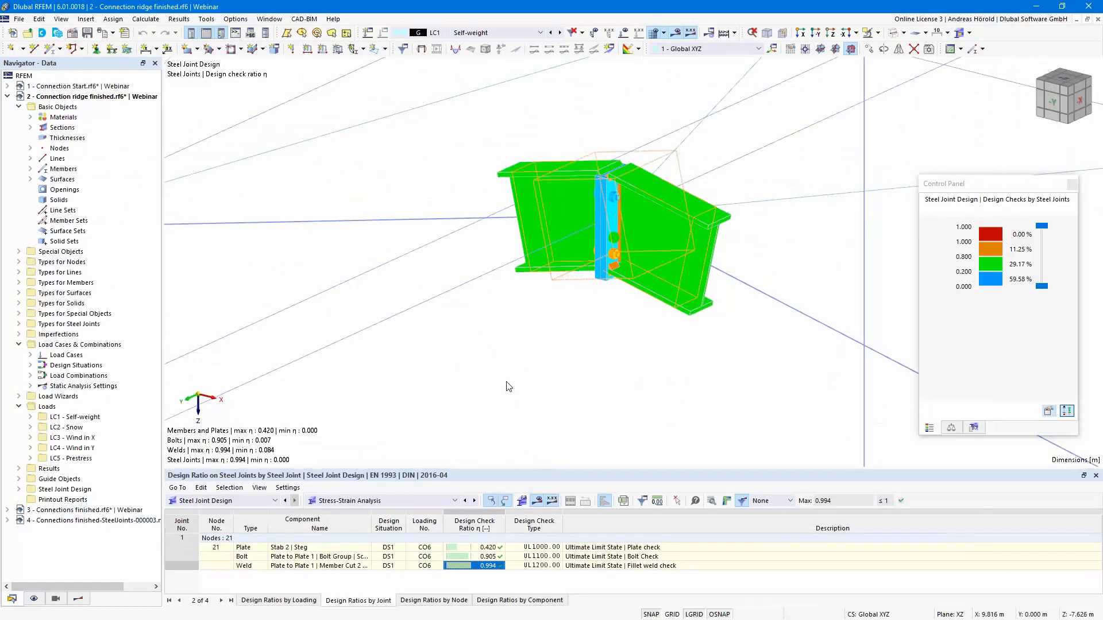
scroll(506, 382, down, 3)
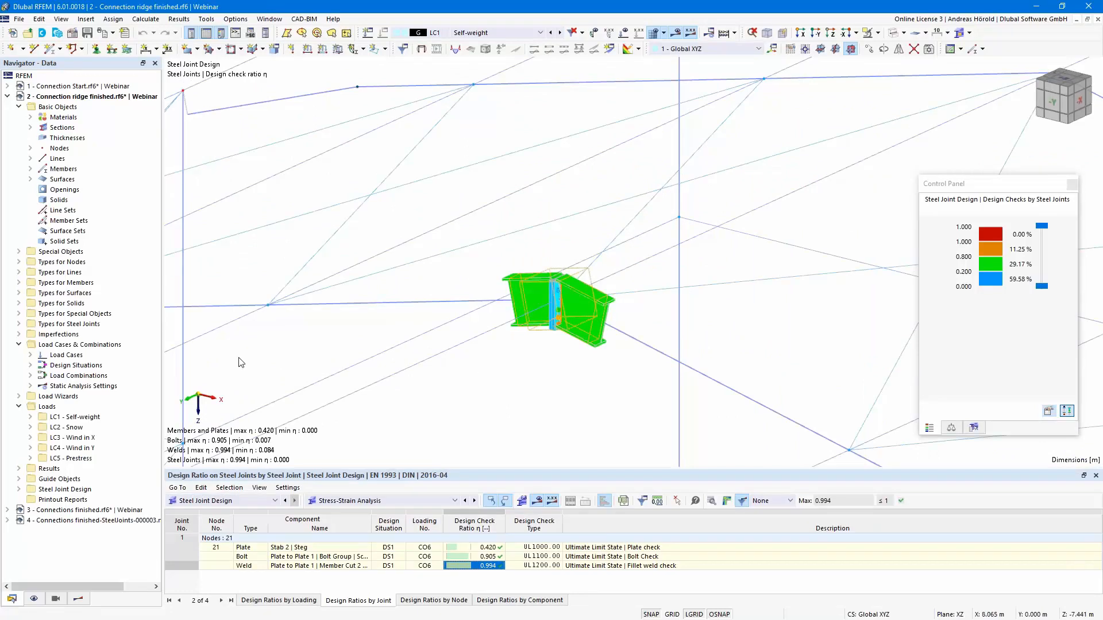
click(18, 324)
click(30, 334)
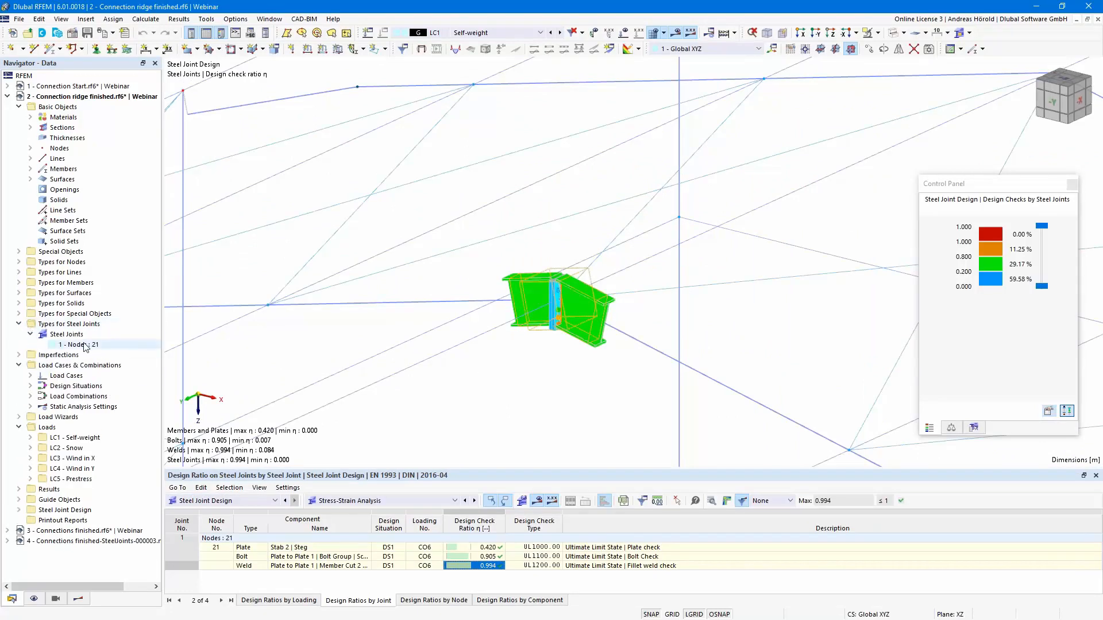
right_click(75, 334)
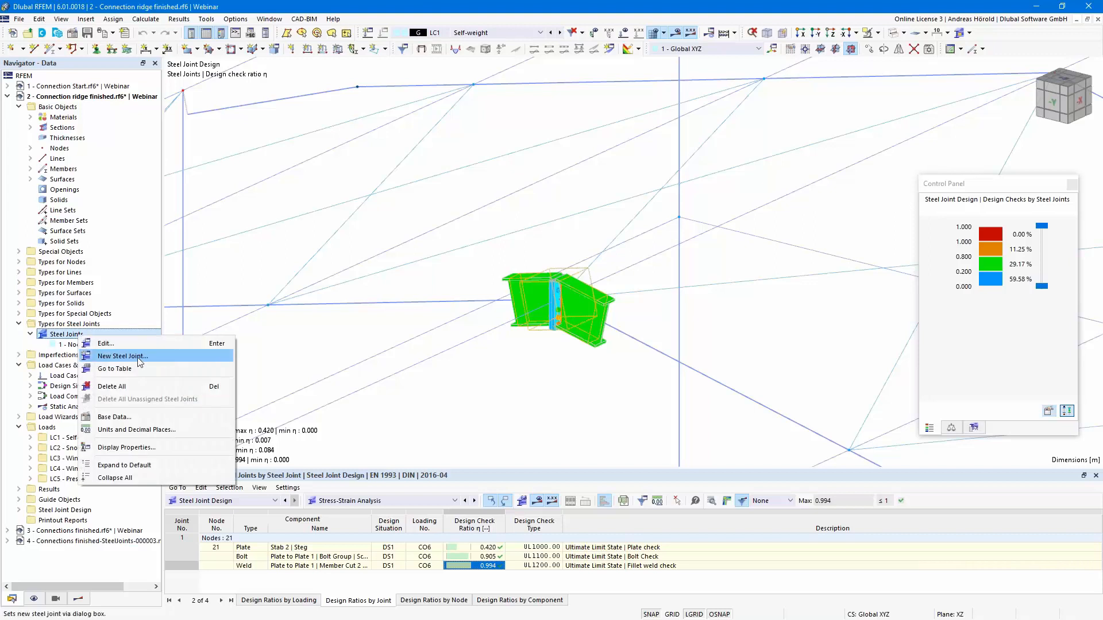
click(124, 356)
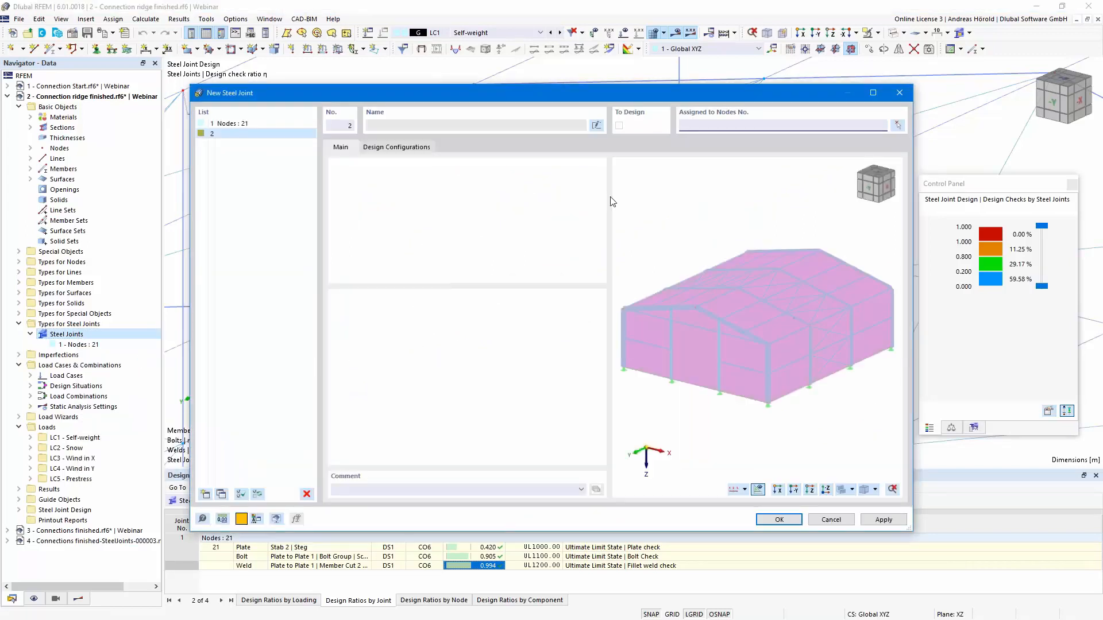
click(897, 124)
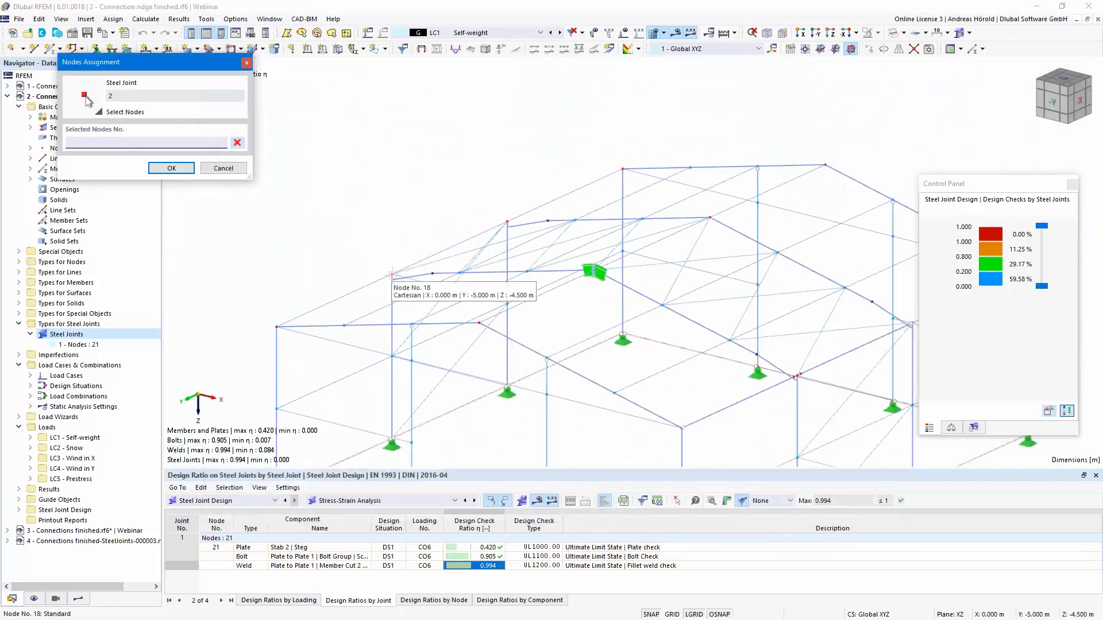
click(392, 275)
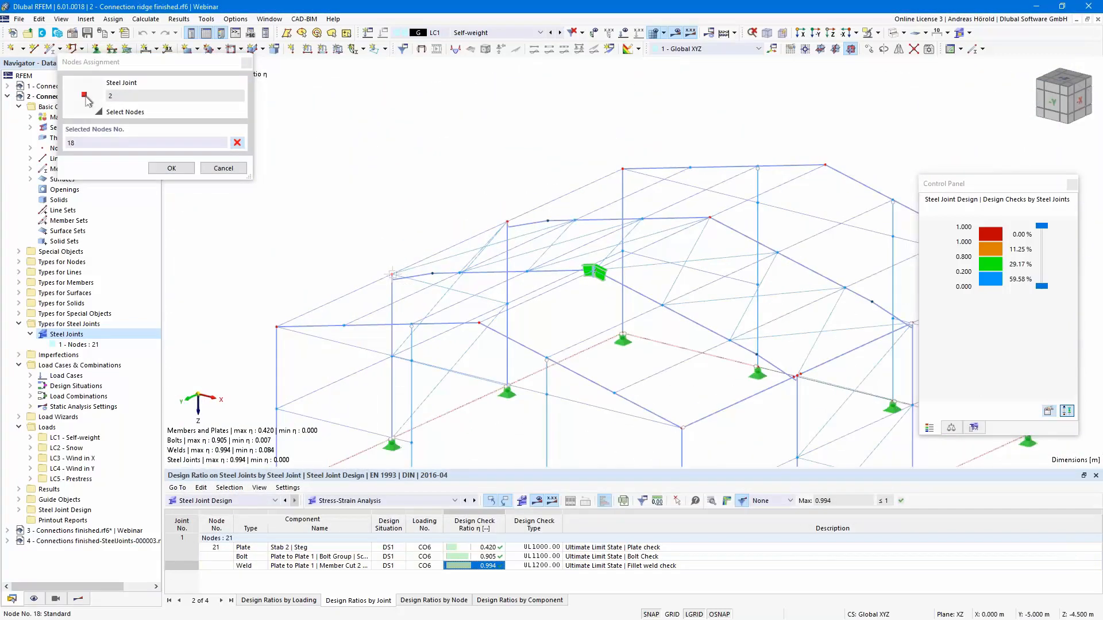
click(170, 168)
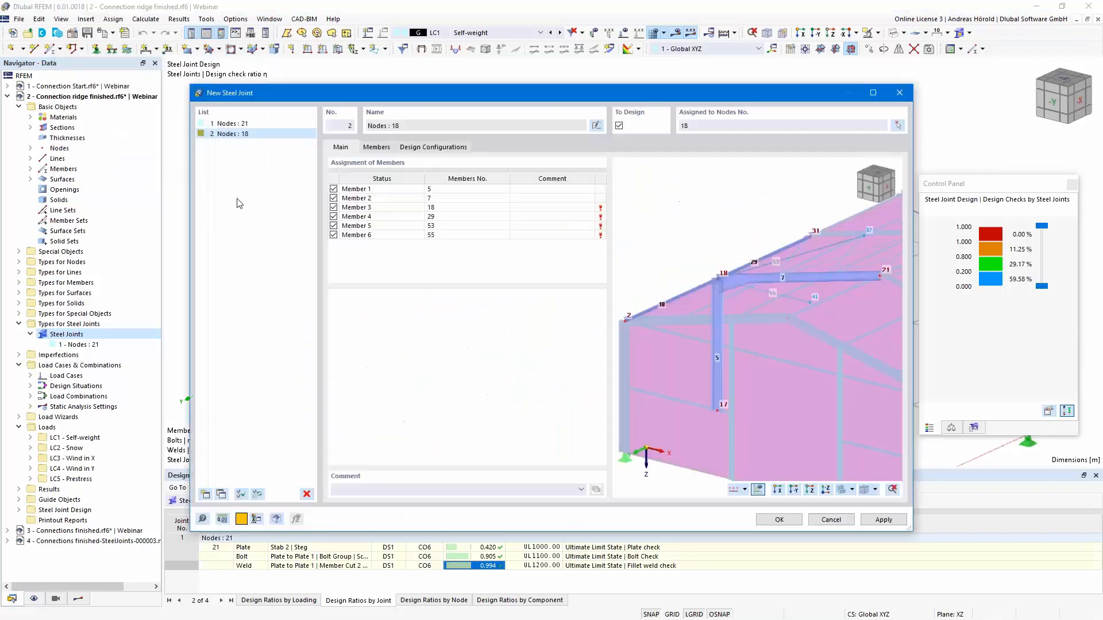
- Exclude members 18, 29, 53 and 55 from the joint at node 18 and review the end types of the remaining members
click(334, 207)
click(333, 216)
click(333, 226)
click(333, 235)
click(443, 198)
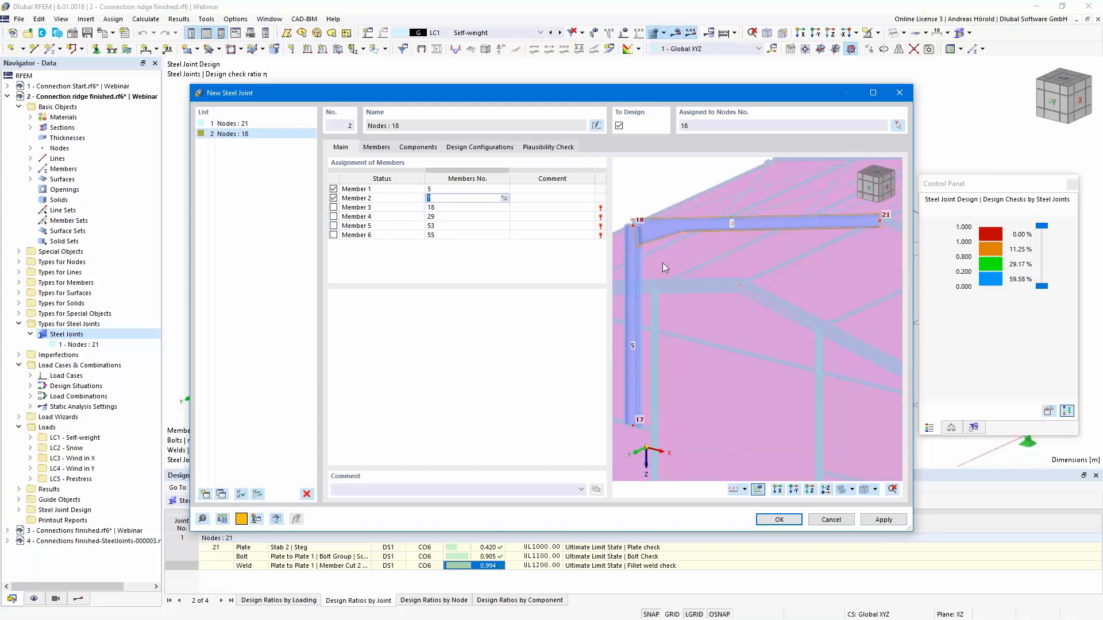
middle_drag(804, 339, 820, 366)
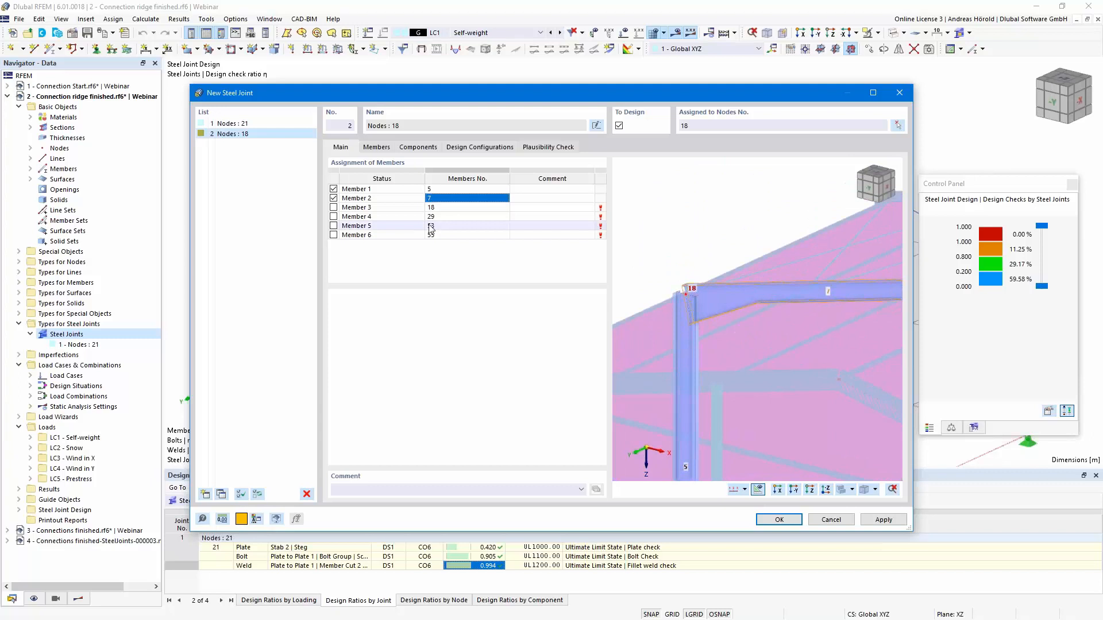
click(377, 148)
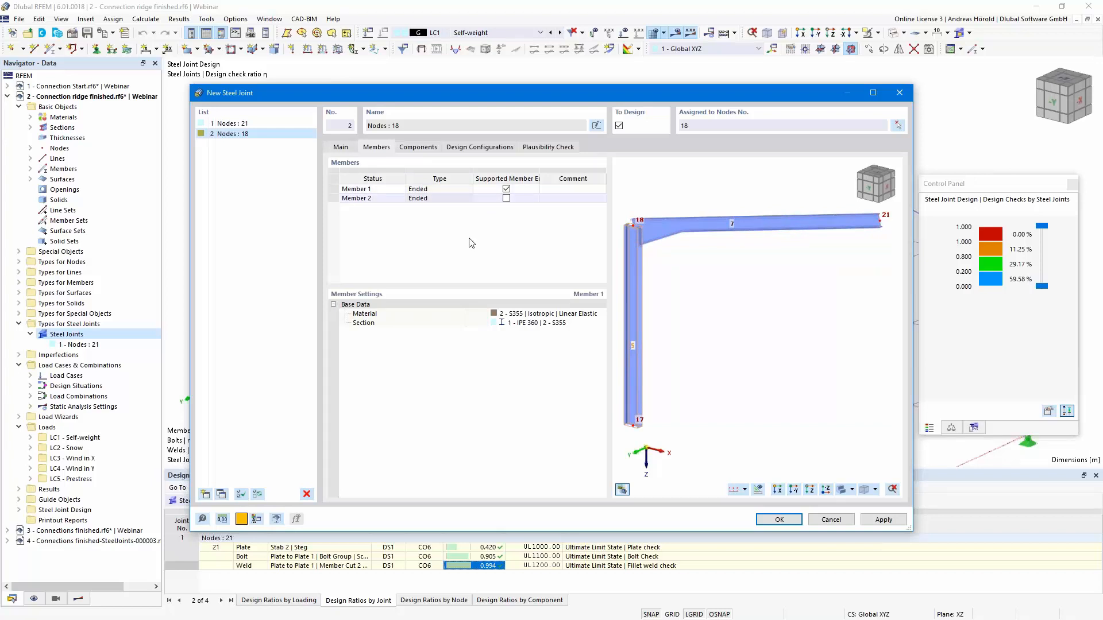
- Add a Member Cut component to the joint at node 18
click(417, 148)
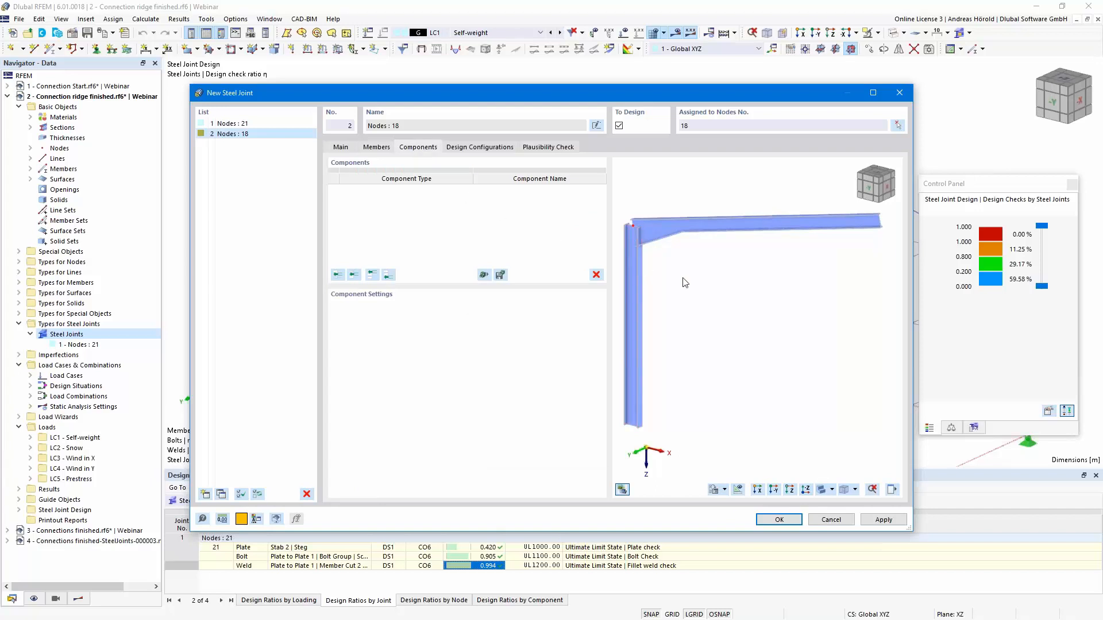
middle_drag(685, 280, 751, 334)
scroll(752, 336, up, 3)
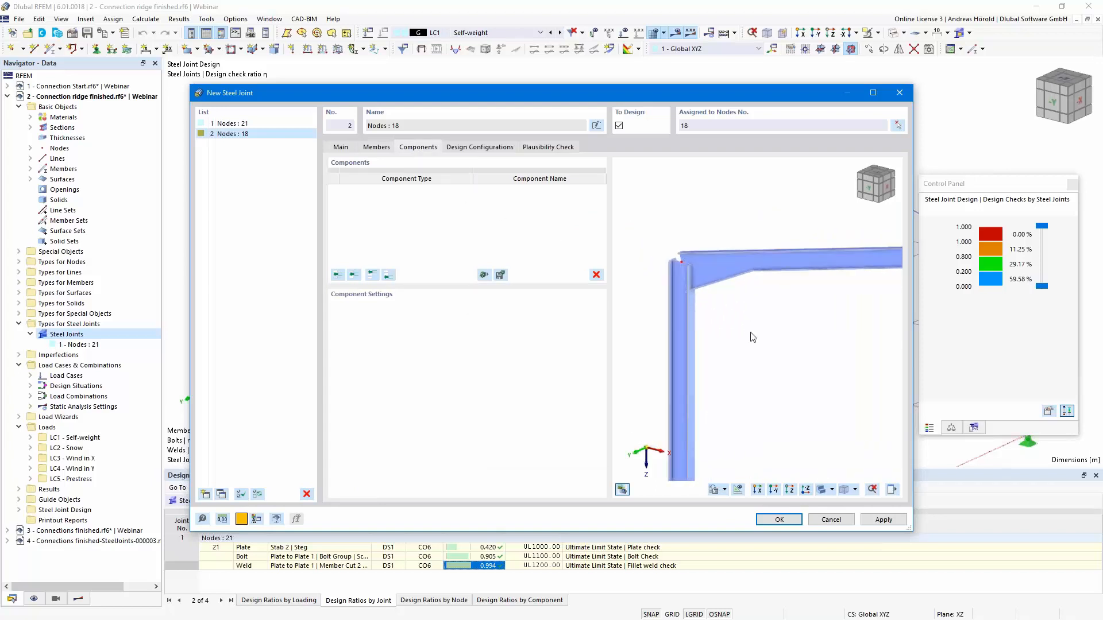
scroll(751, 333, up, 4)
middle_drag(751, 330, 817, 396)
scroll(817, 396, down, 1)
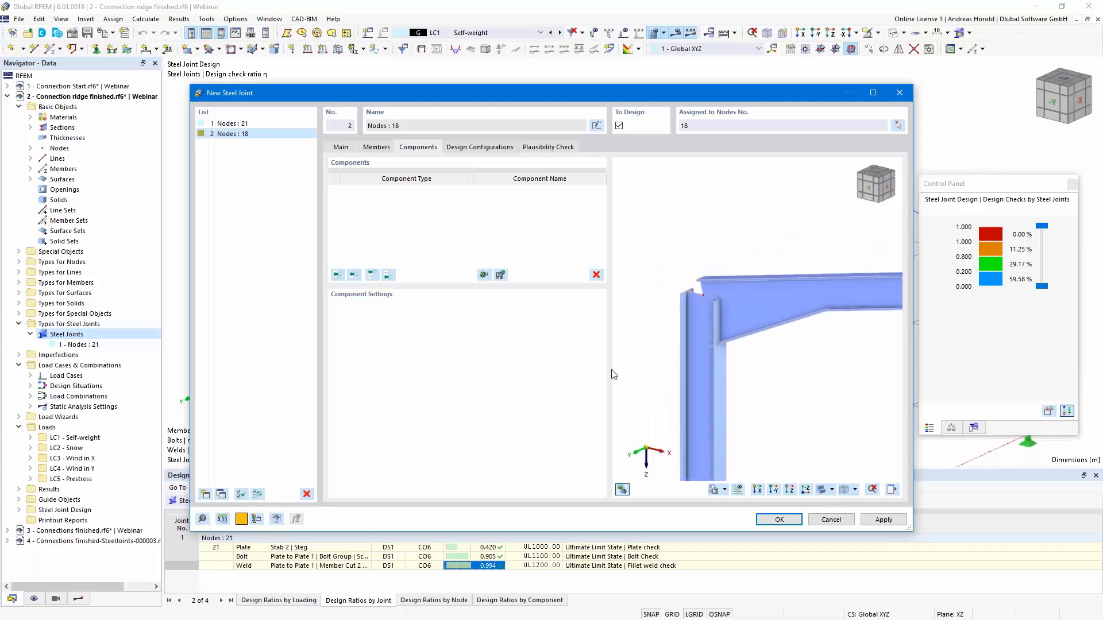
click(389, 275)
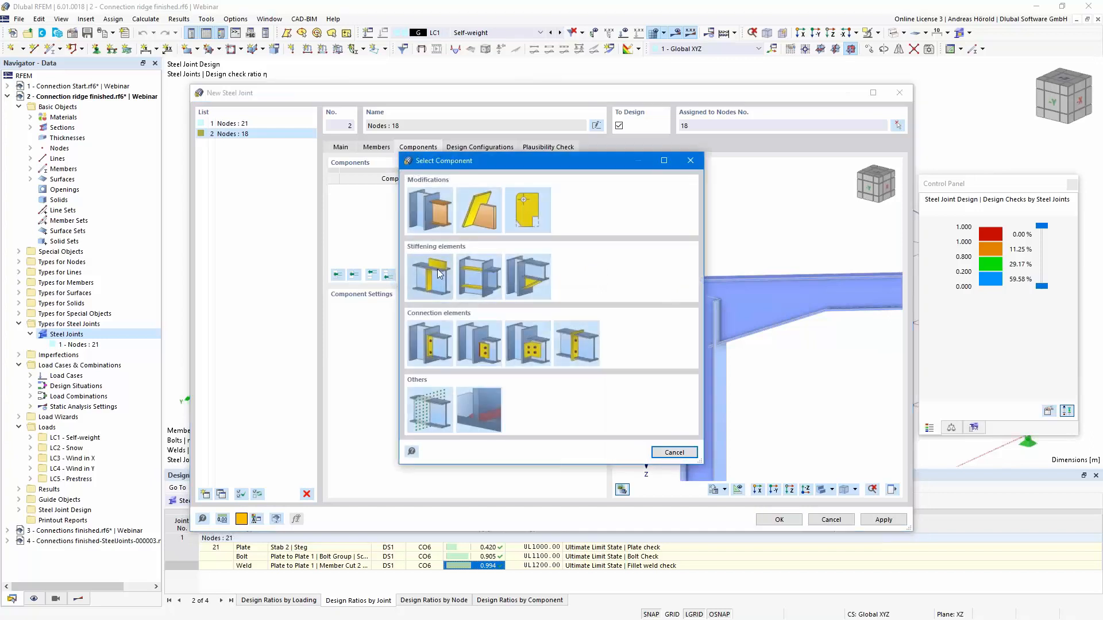
click(427, 201)
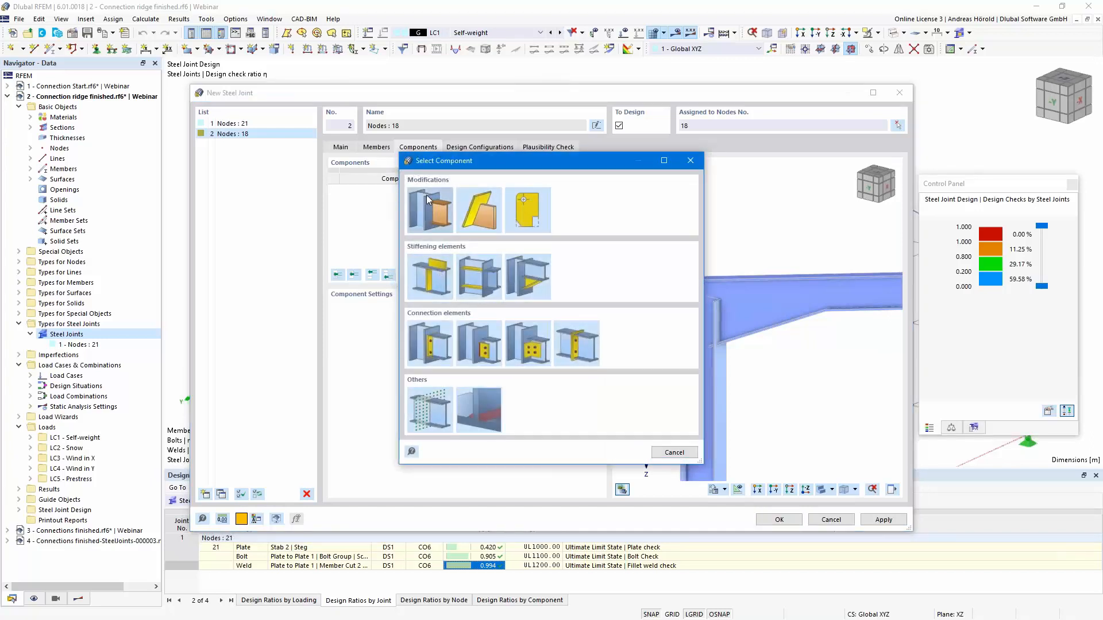
- Set the first member cut to trim Member 2 by Member 1, using the Closer cutting plane
click(774, 490)
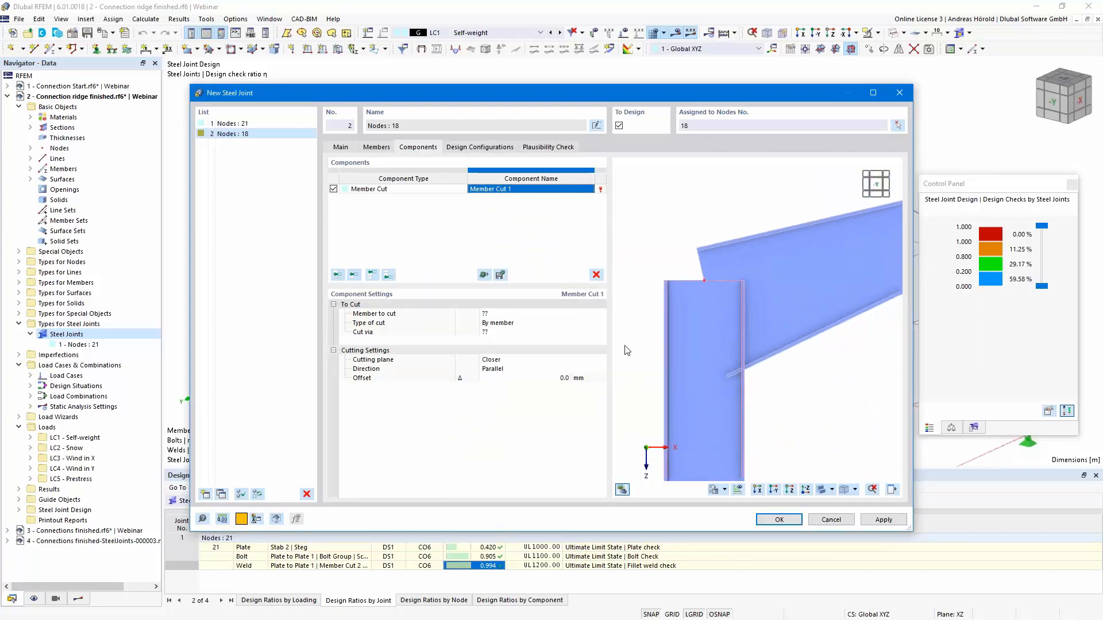
click(507, 315)
click(601, 313)
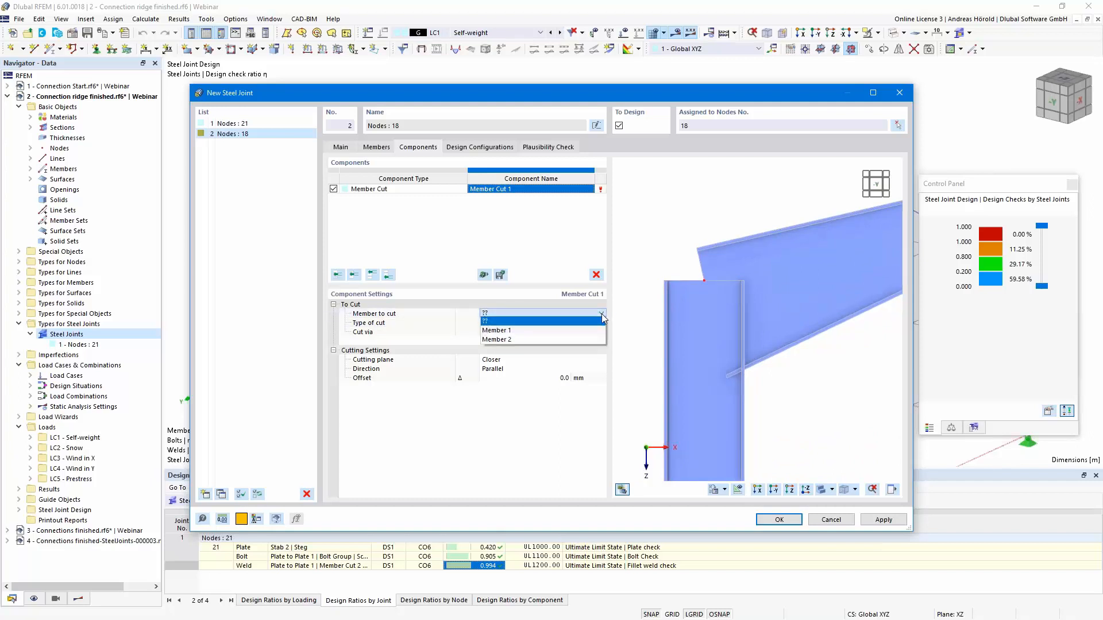
click(531, 340)
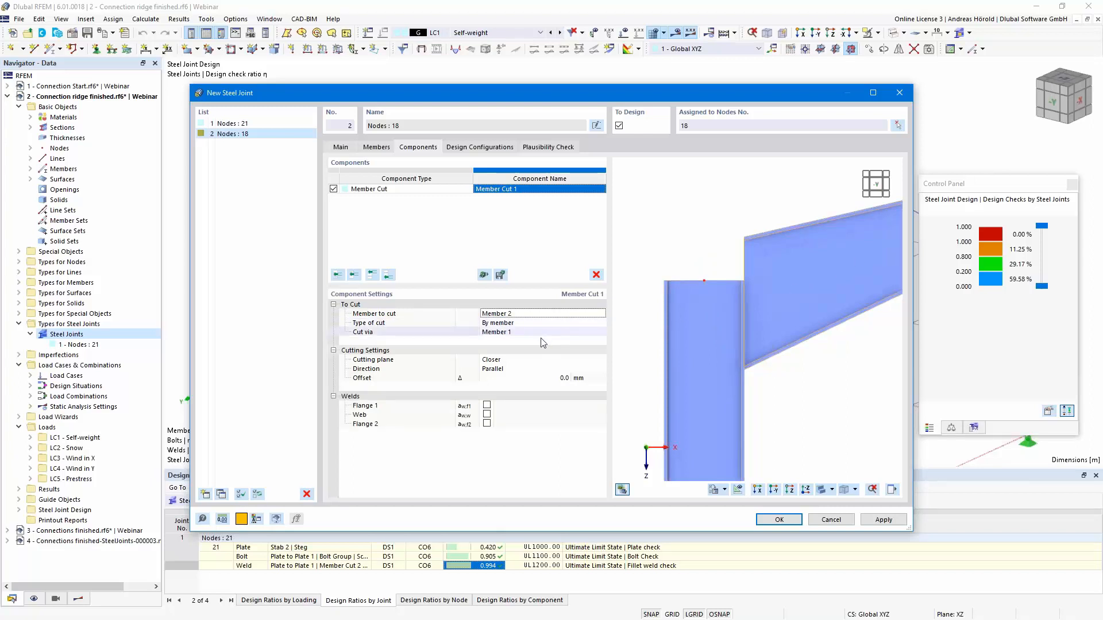
click(524, 359)
click(602, 360)
click(603, 358)
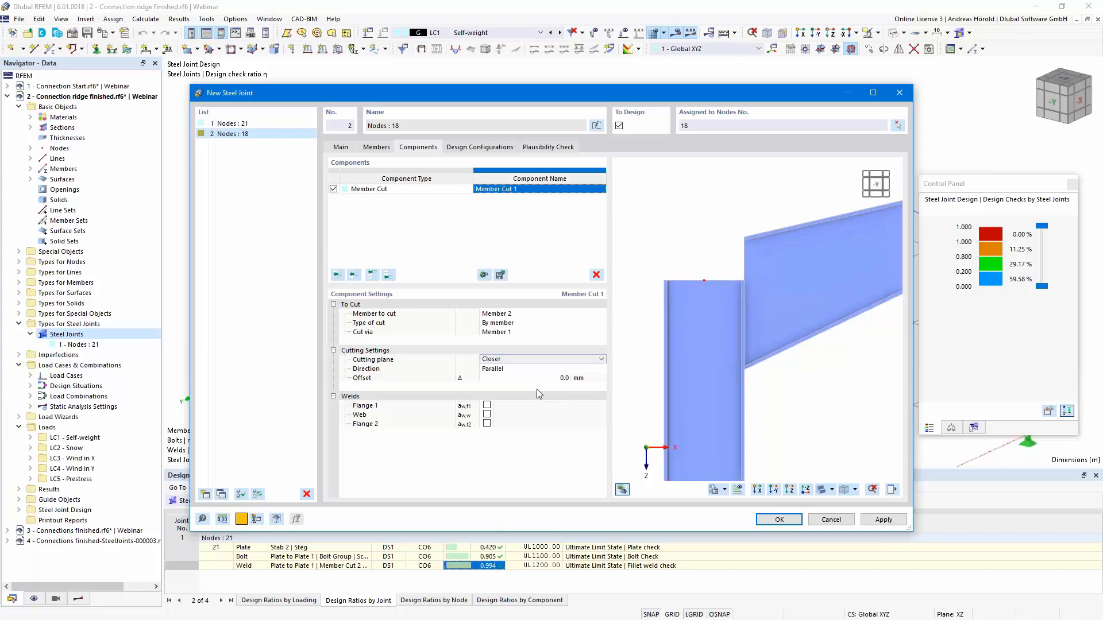
- Activate the welds of Member Cut 1 on flange 1, the web and flange 2
click(486, 405)
click(487, 415)
click(486, 423)
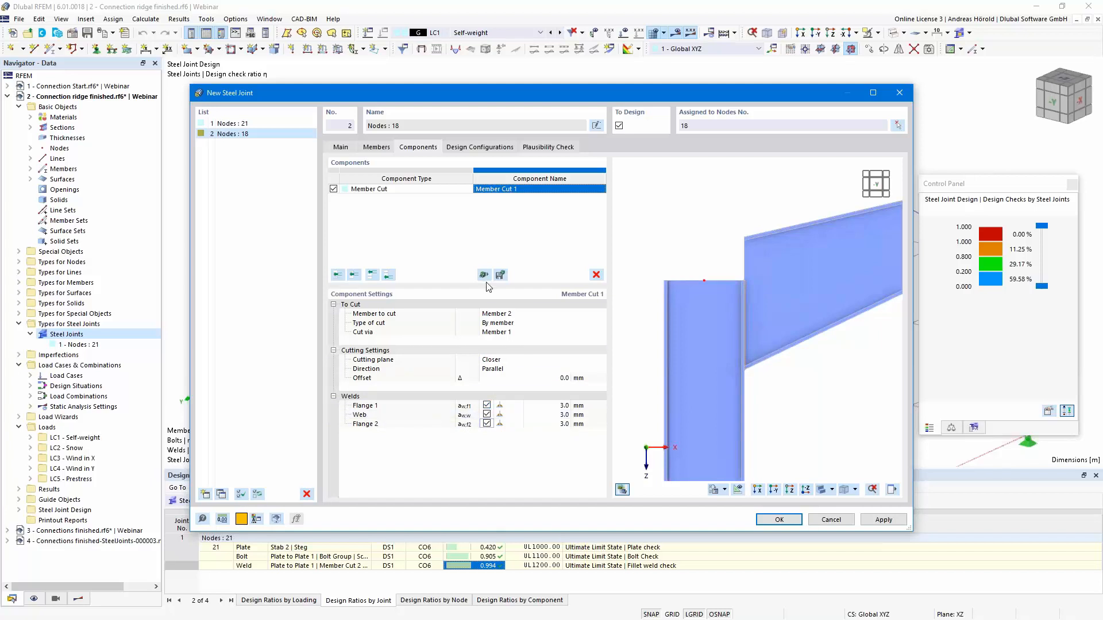
- Add a second member cut that trims Member 1 by Member 2, using the Farther cutting plane
click(388, 276)
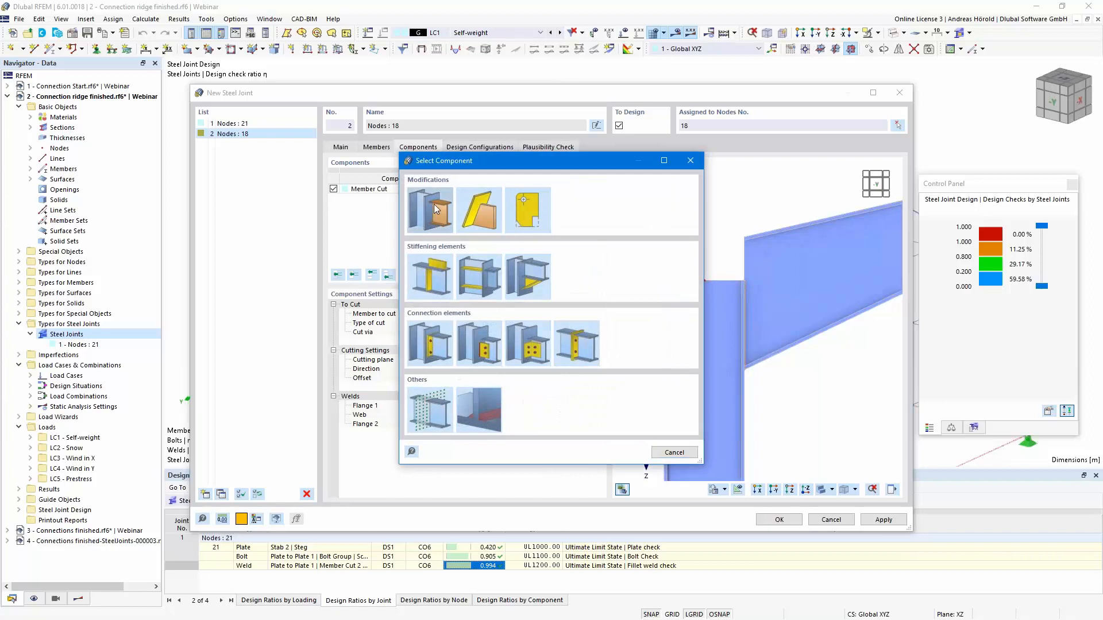
double_click(433, 219)
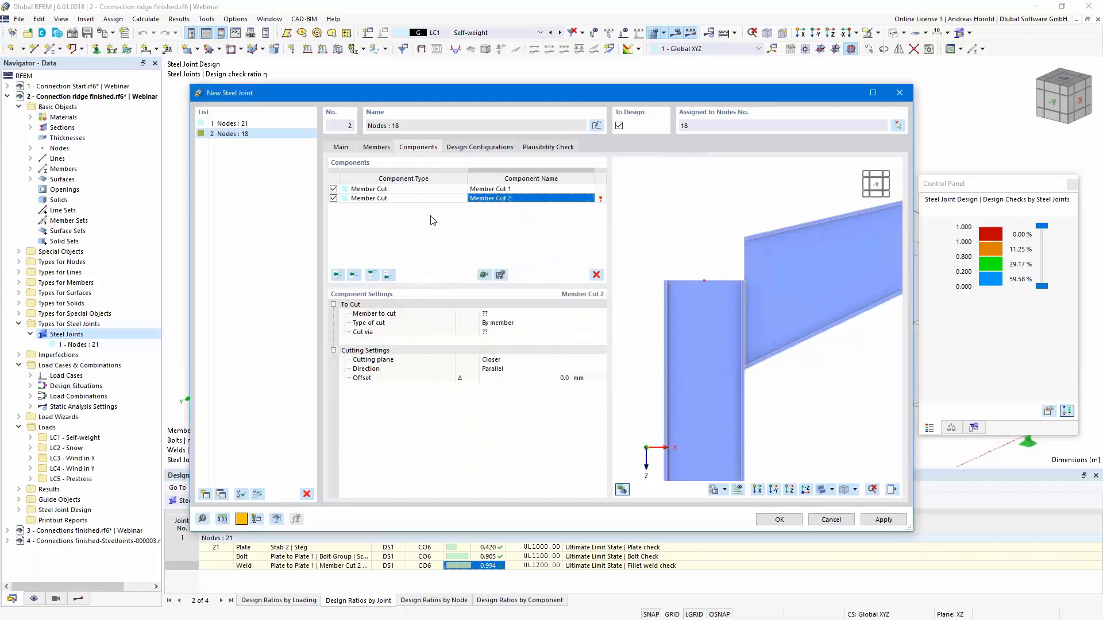
click(515, 314)
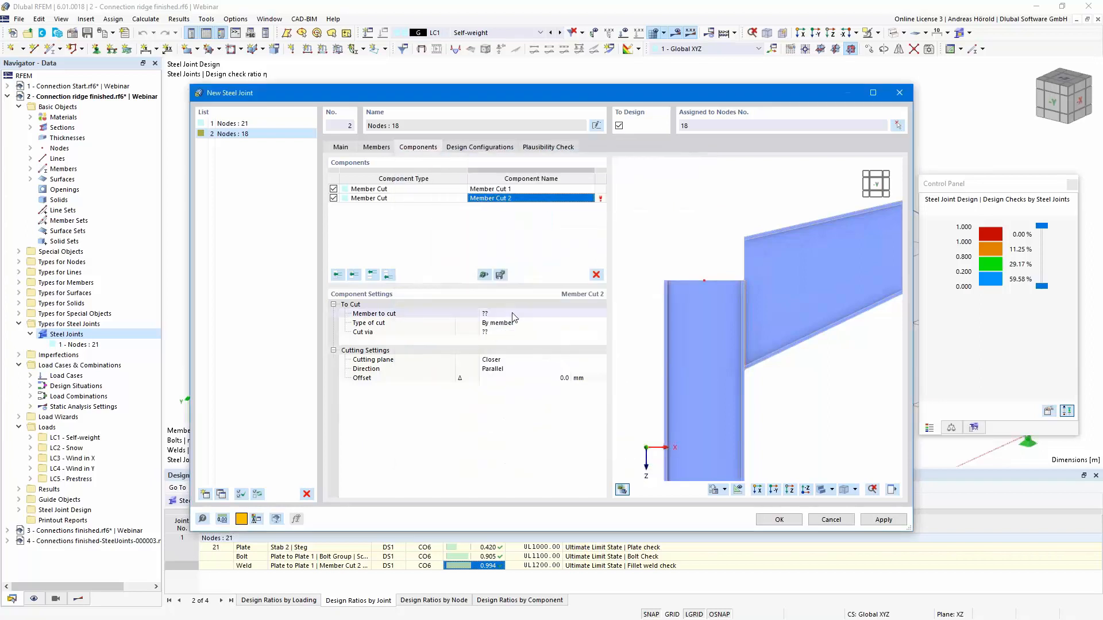
click(600, 313)
click(555, 331)
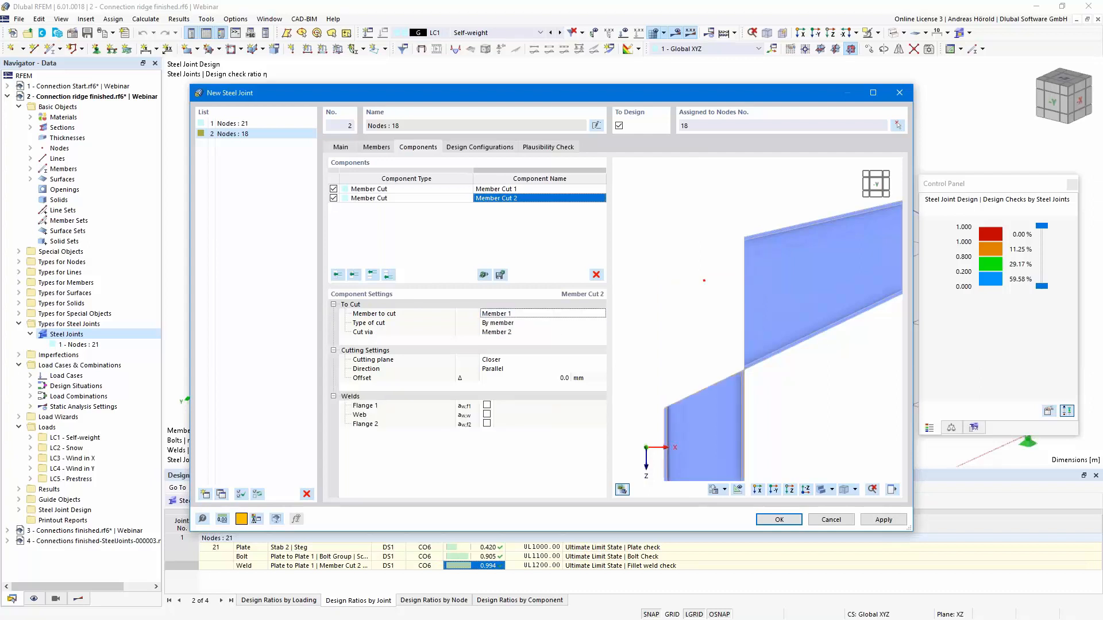
click(564, 362)
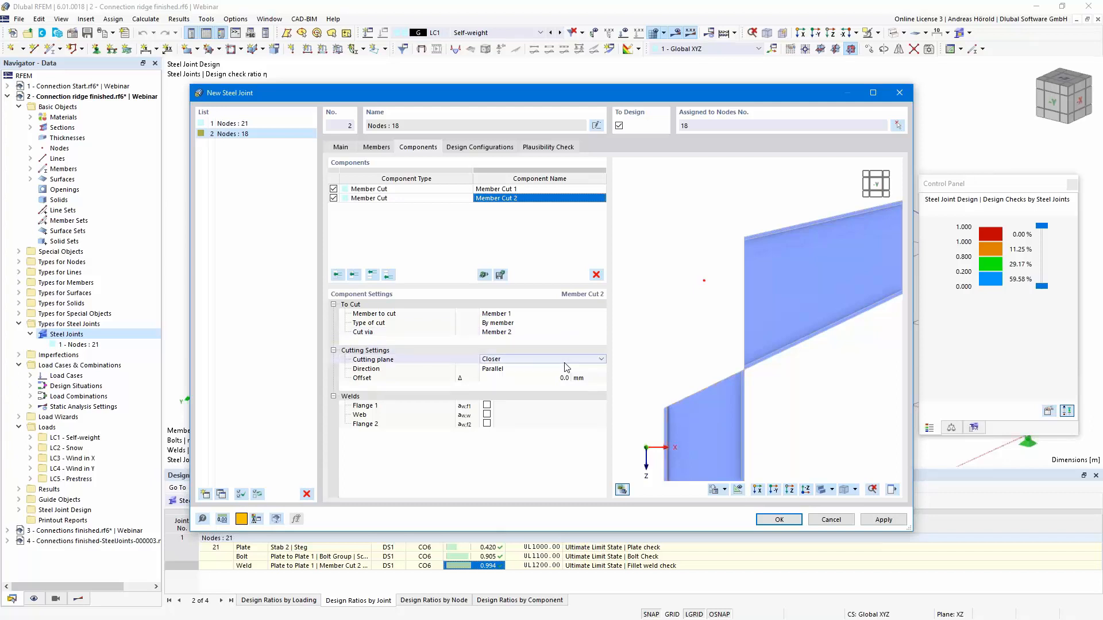
click(600, 359)
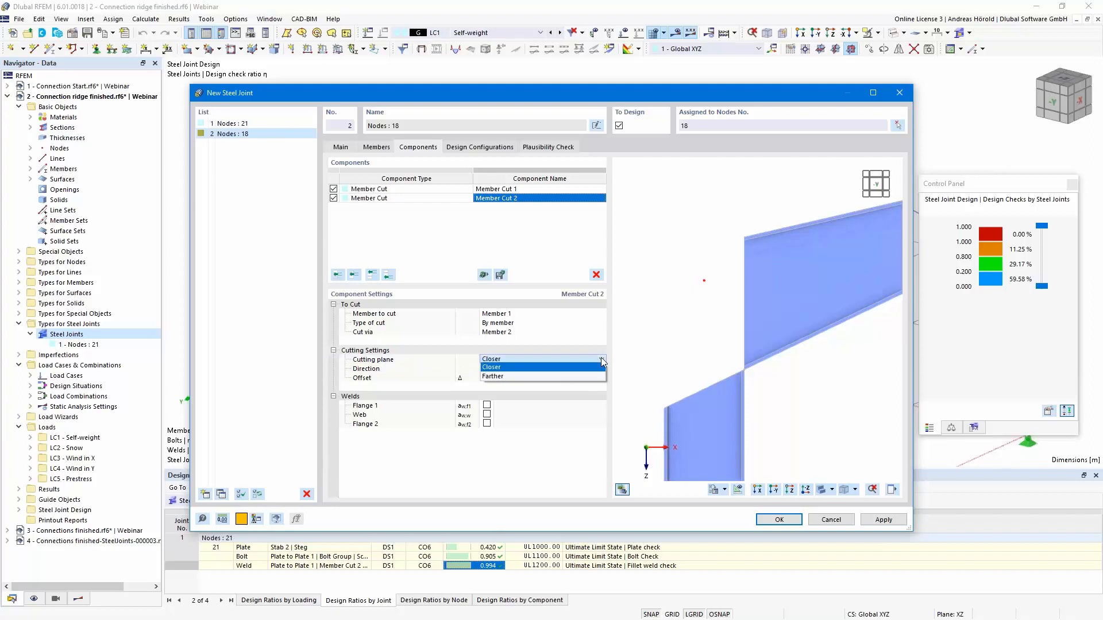
click(570, 374)
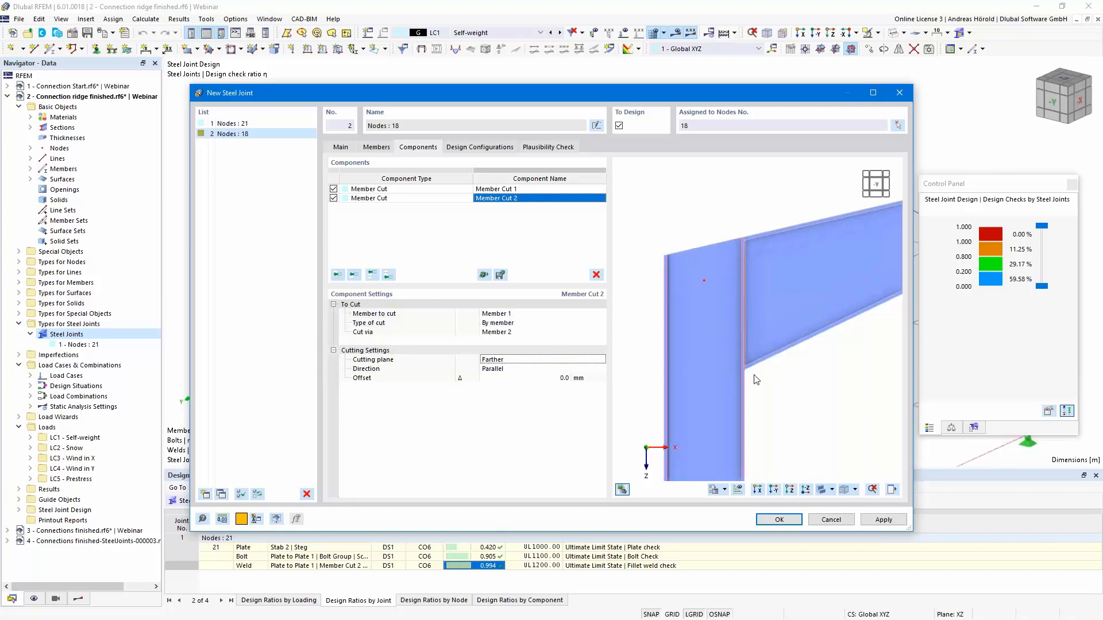
- Add a Stiffener component with Member 1 as the stiffened member and Member 2 as the reference member
click(389, 275)
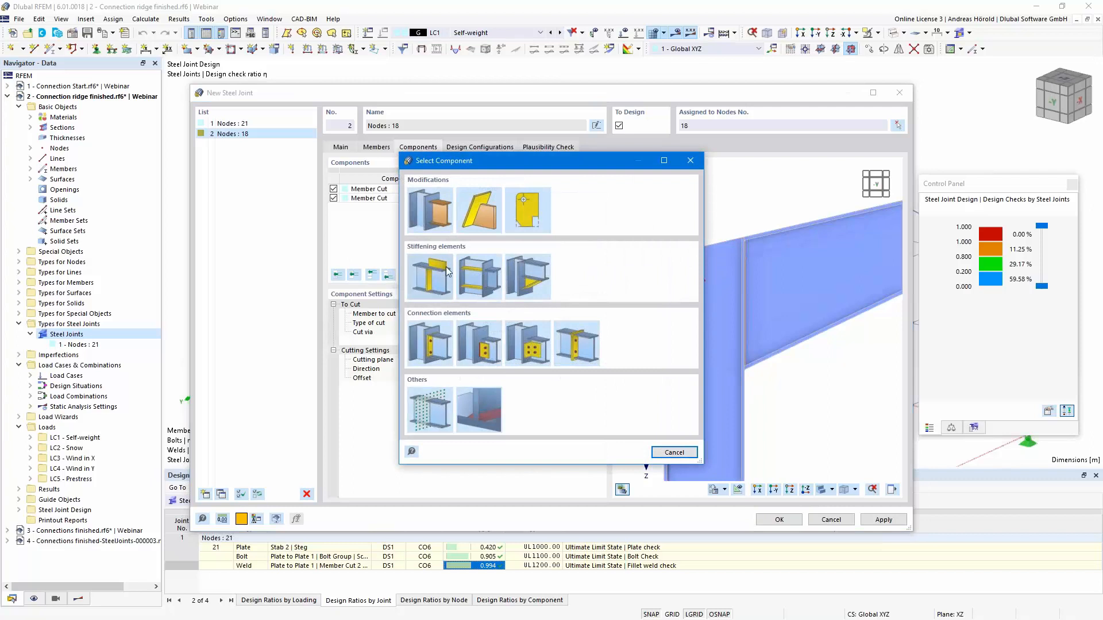
double_click(478, 277)
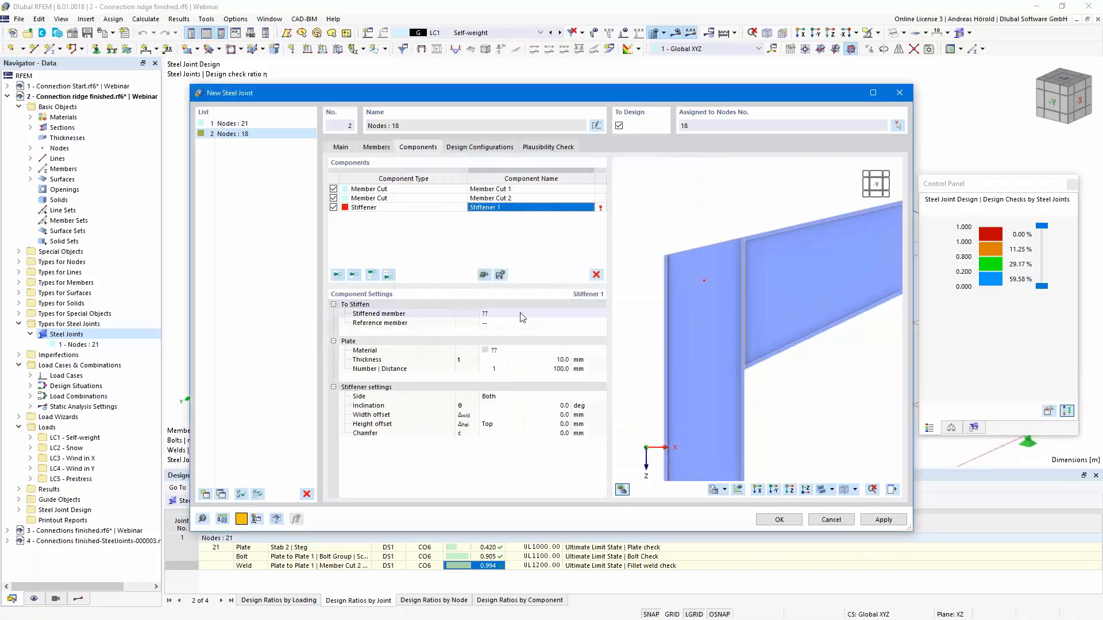
click(536, 314)
click(600, 314)
click(570, 331)
click(575, 323)
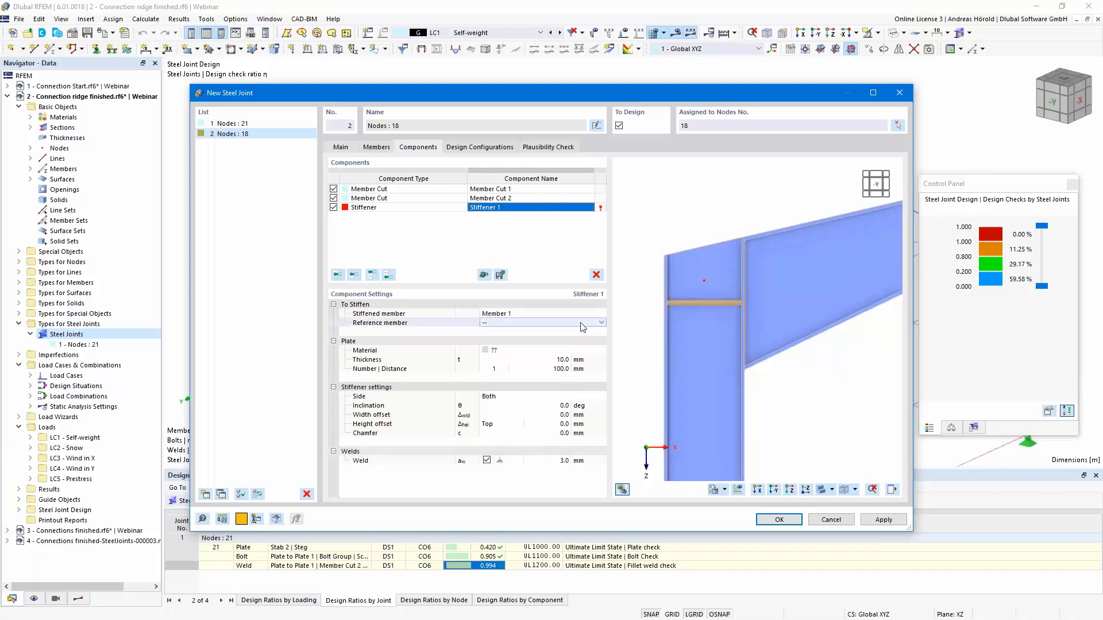
click(600, 323)
click(555, 332)
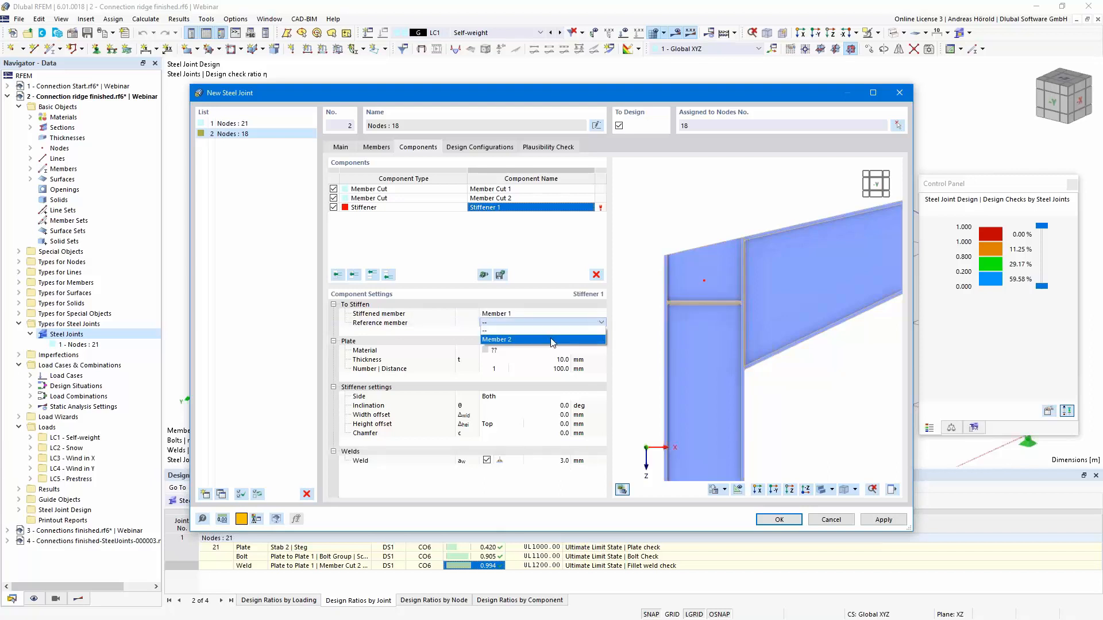
- Set Stiffener 1's plate to material 2 - S355, direction Parallel and position Lower
click(529, 350)
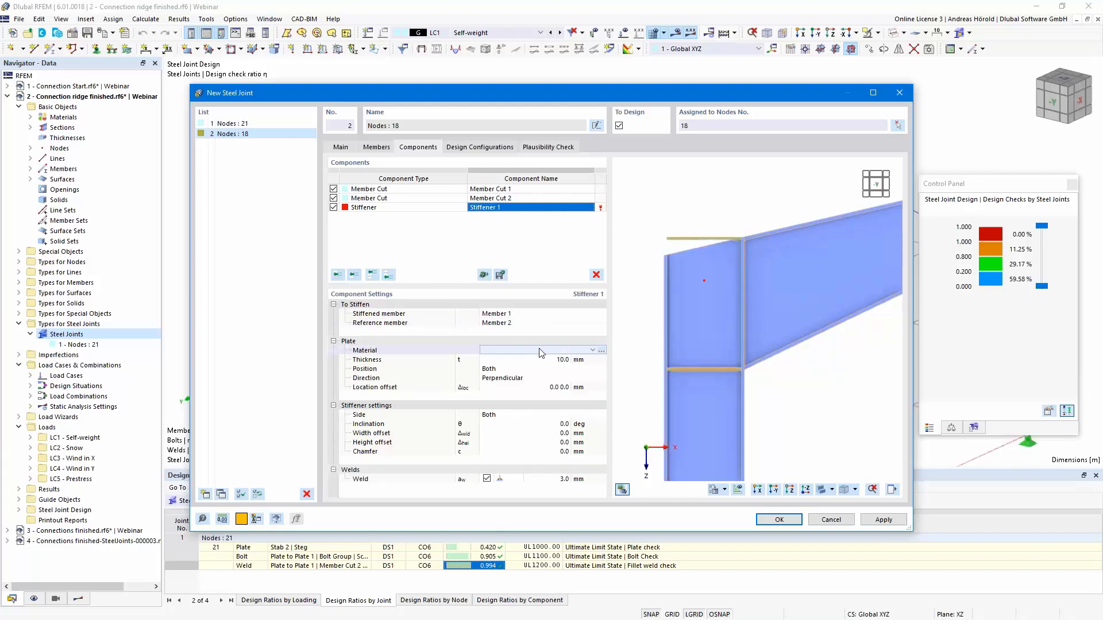
click(592, 351)
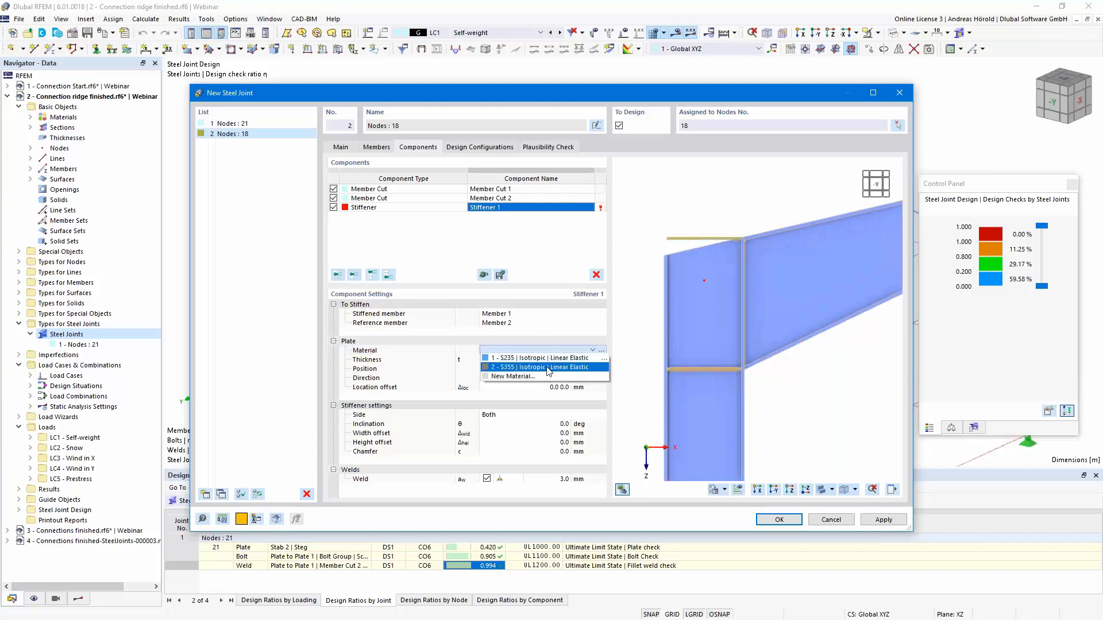
click(547, 371)
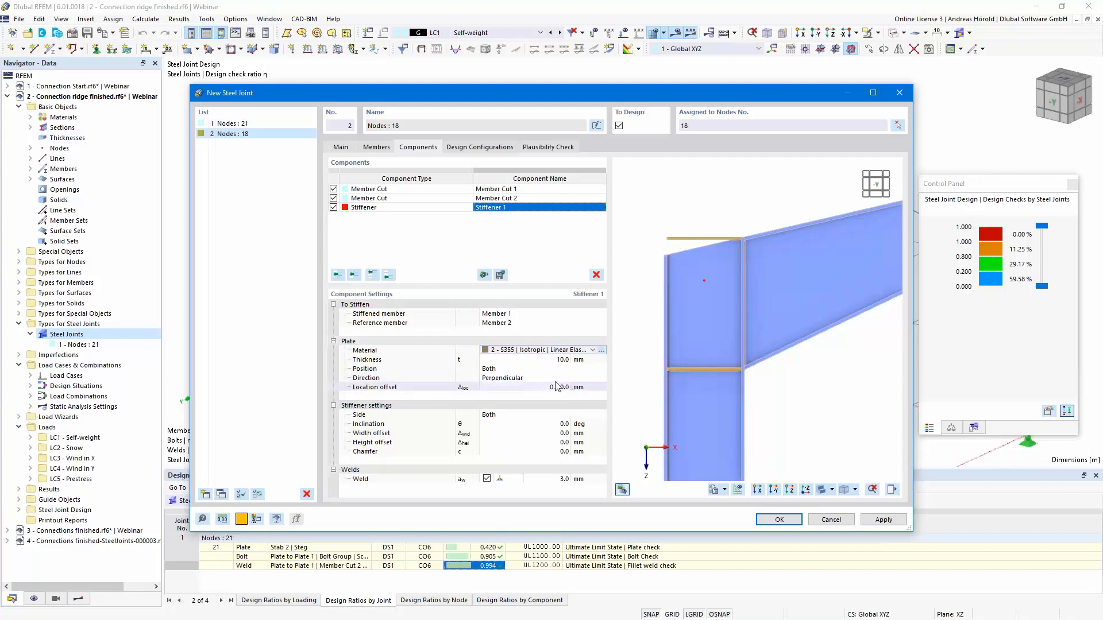
click(530, 377)
click(560, 379)
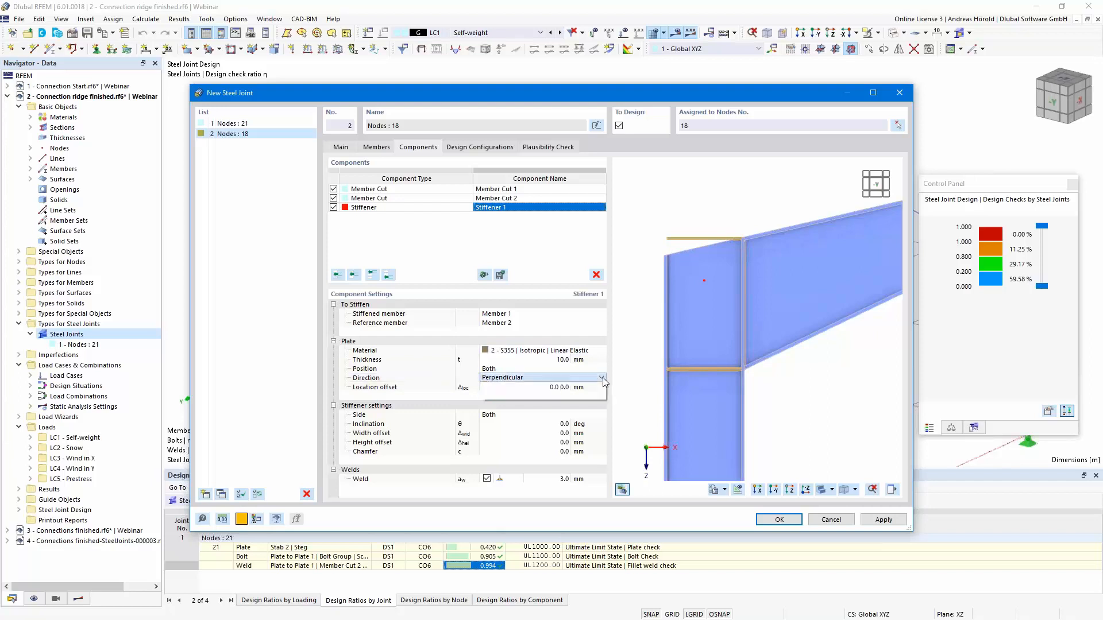
click(557, 391)
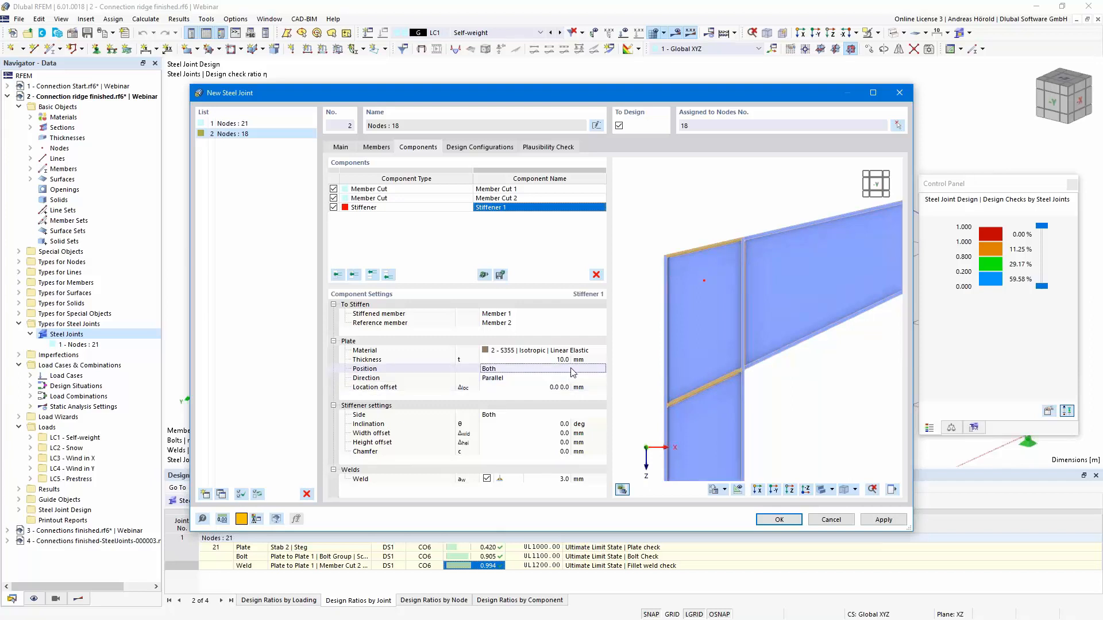
click(600, 368)
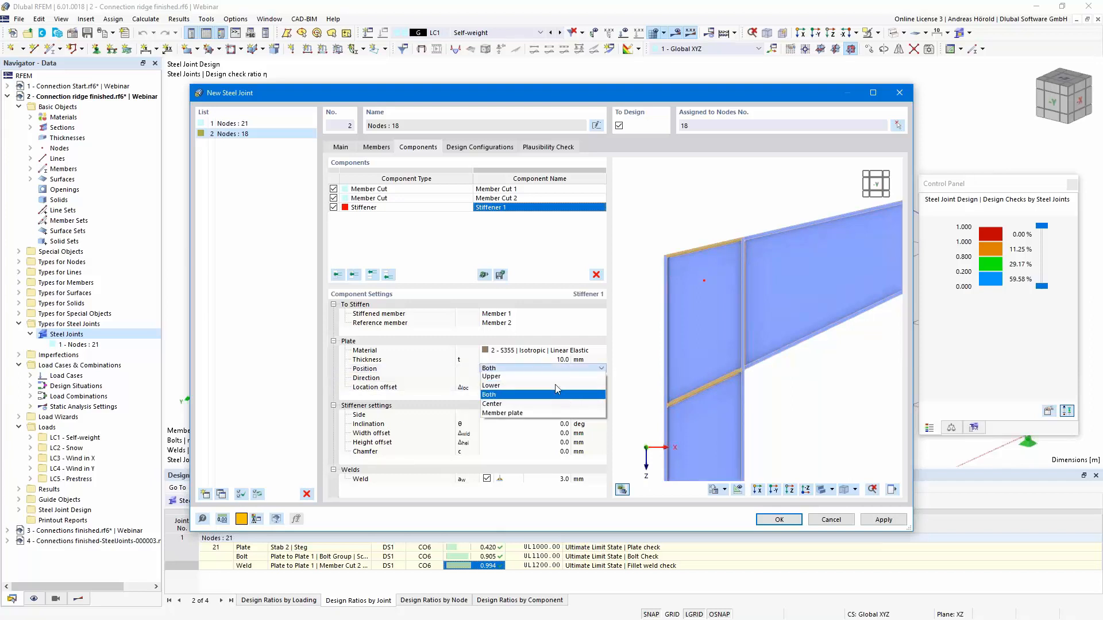
key(Escape)
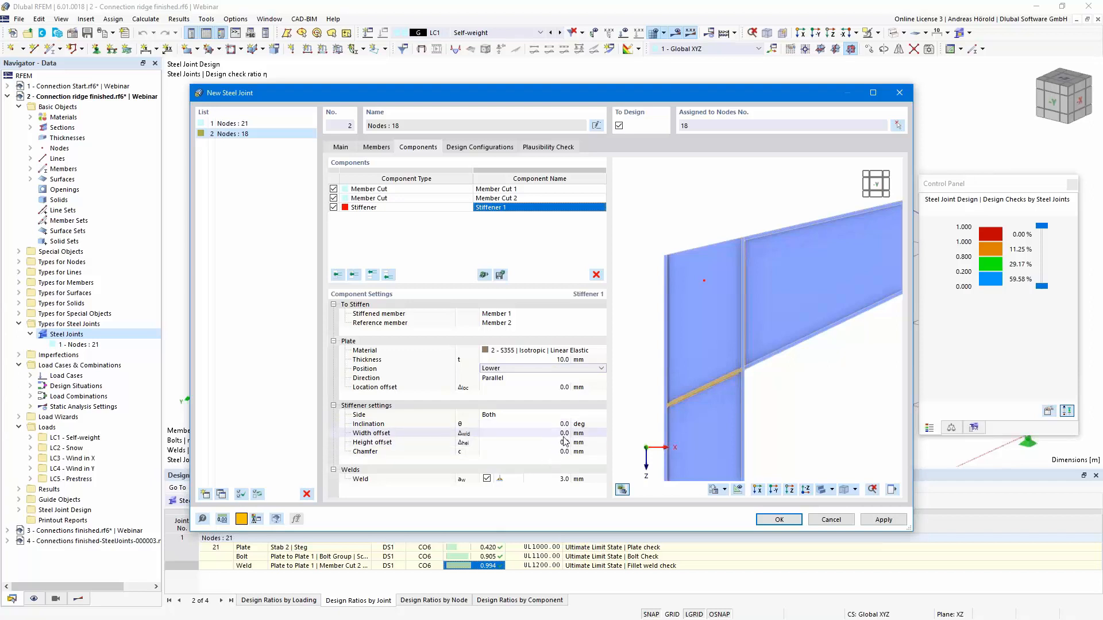
- Add a second Stiffener component with Member 1 as the stiffened member and Member 2 as the reference member
click(388, 275)
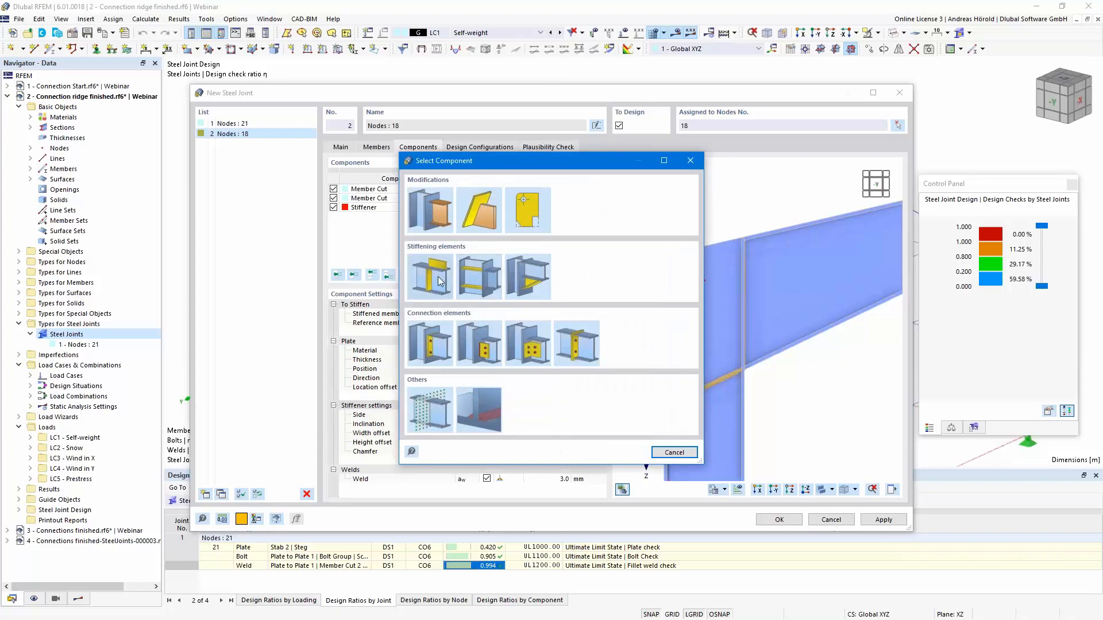
click(483, 282)
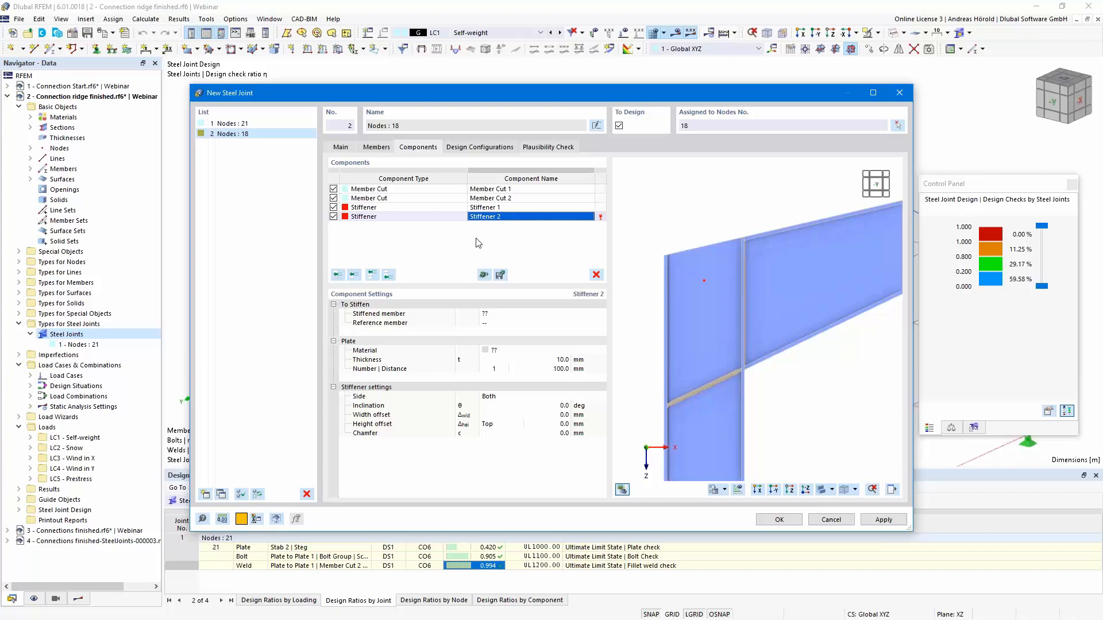
click(529, 315)
click(598, 314)
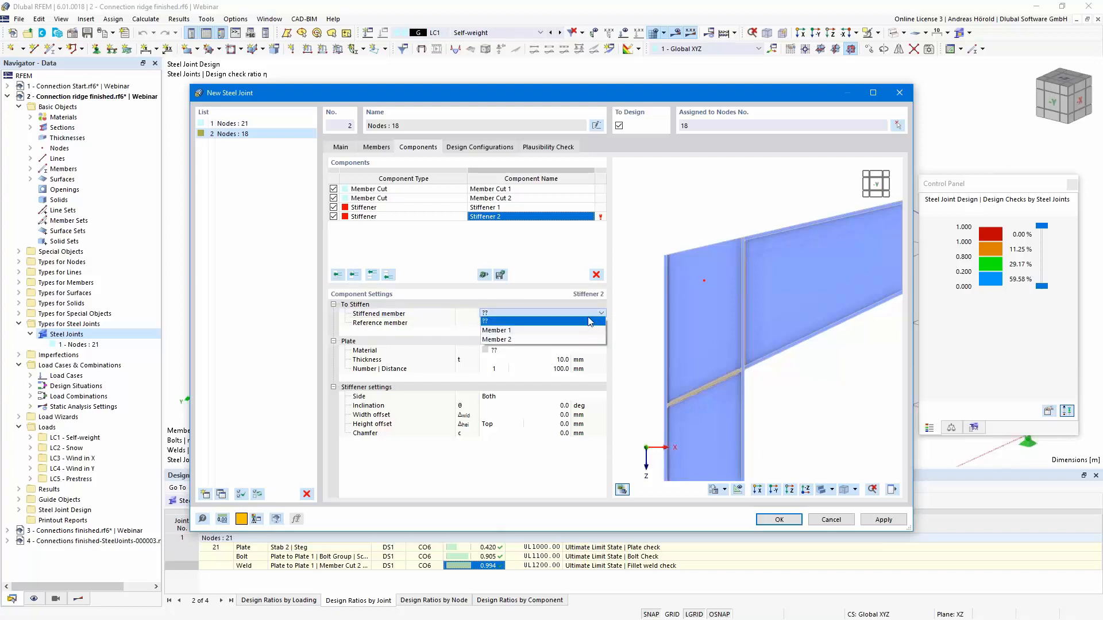
click(576, 330)
click(566, 323)
click(599, 323)
click(577, 330)
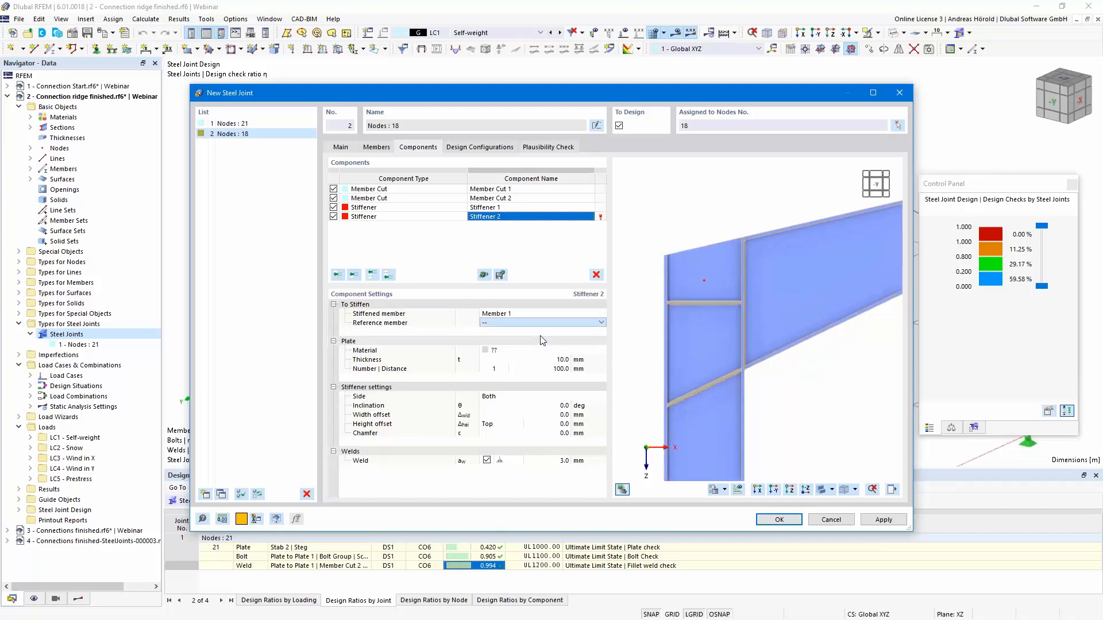
- Assign material 2 - S355 to Stiffener 2's plate and set its position to Upper
click(519, 351)
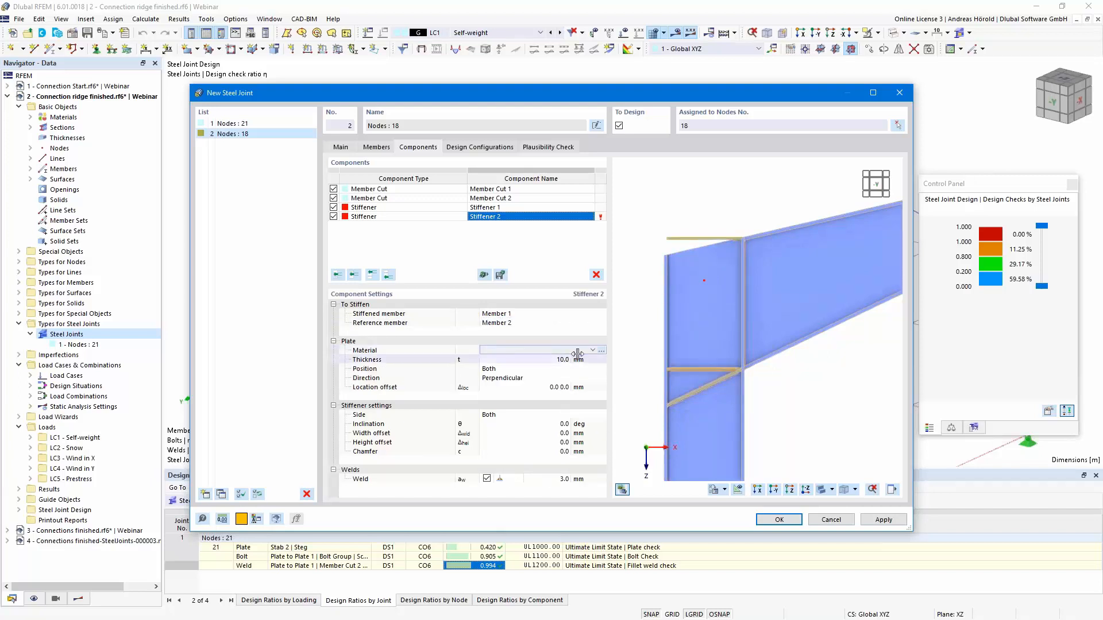
click(592, 351)
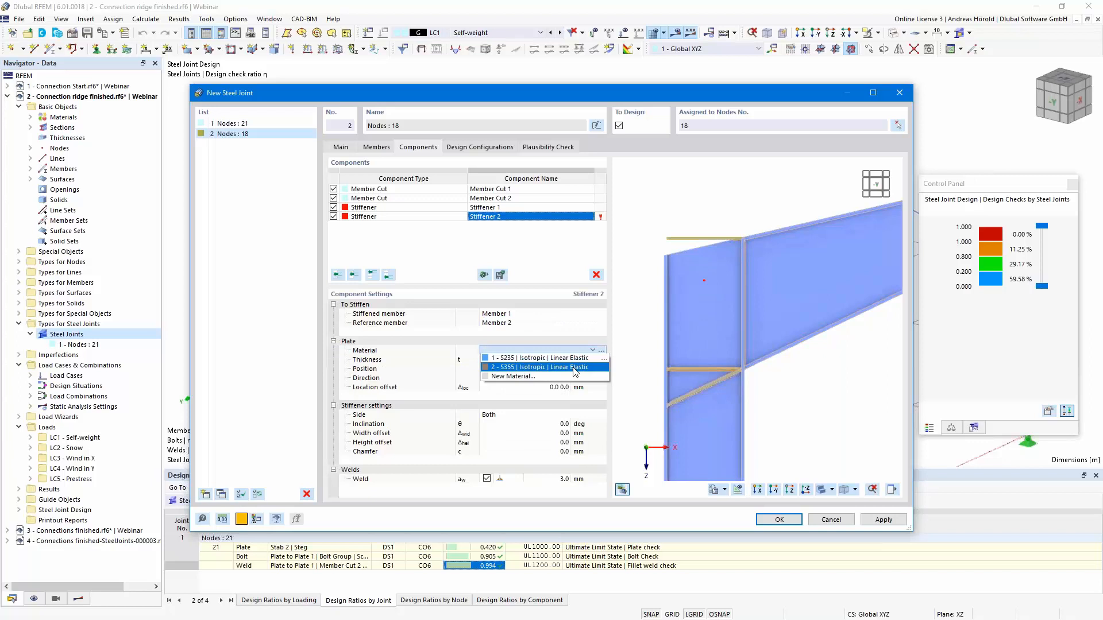
click(574, 368)
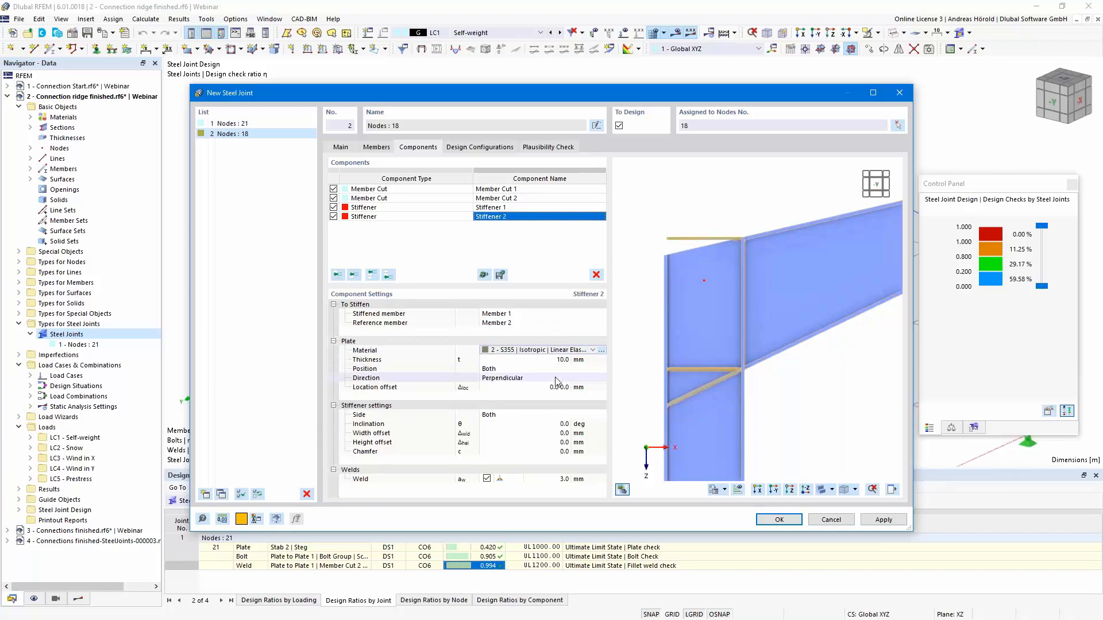
click(524, 370)
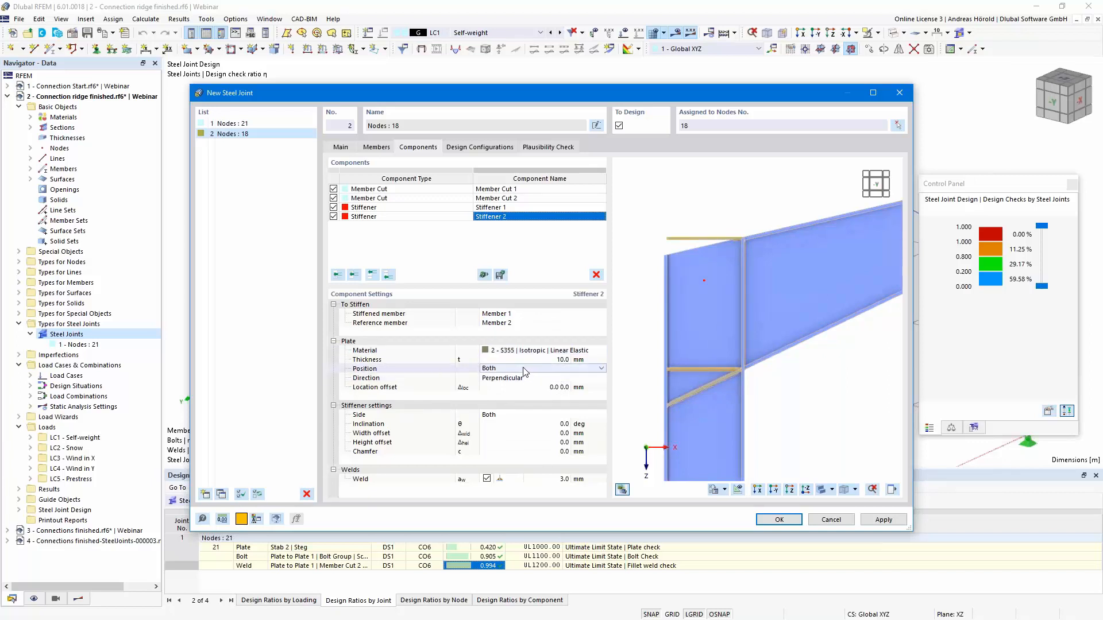
click(601, 369)
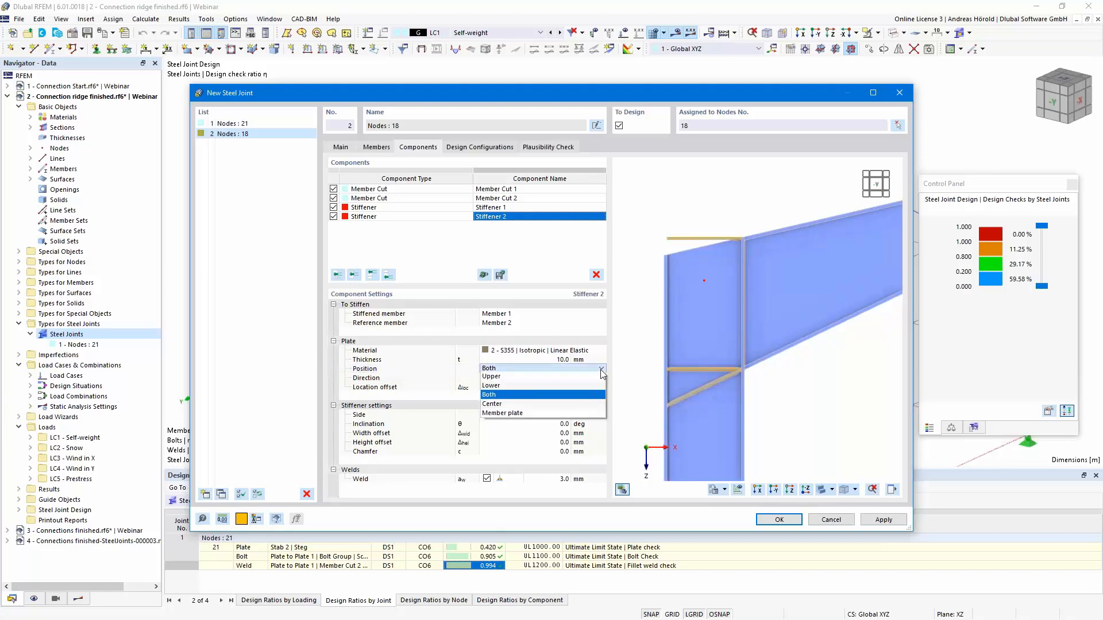
click(517, 378)
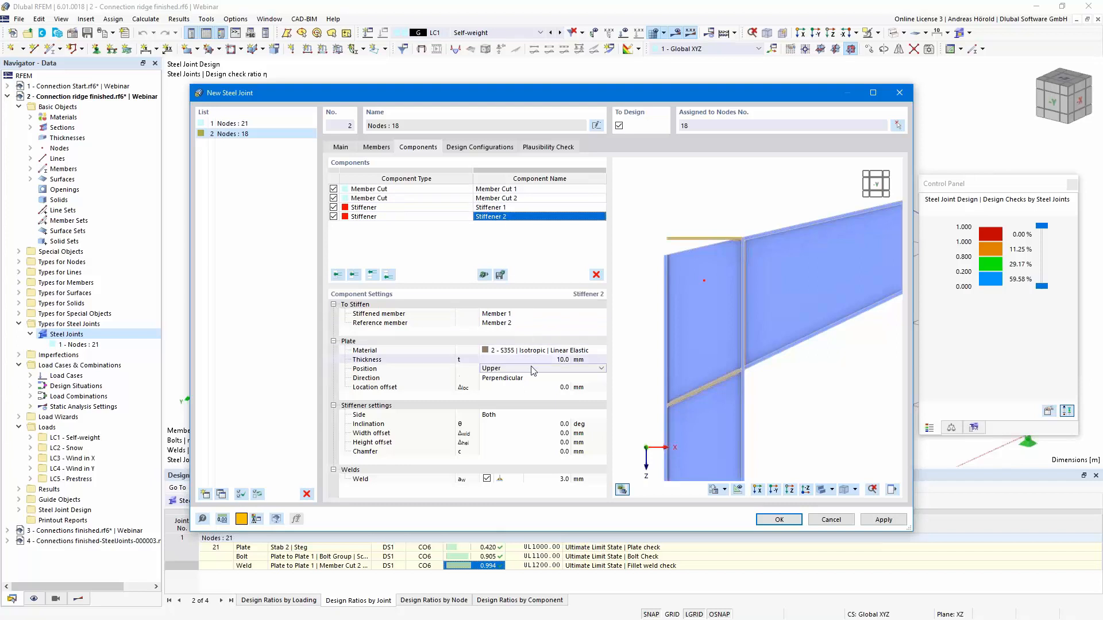
- Set Stiffener 2's direction to Parallel and its weld size to 4 mm
click(574, 379)
click(601, 379)
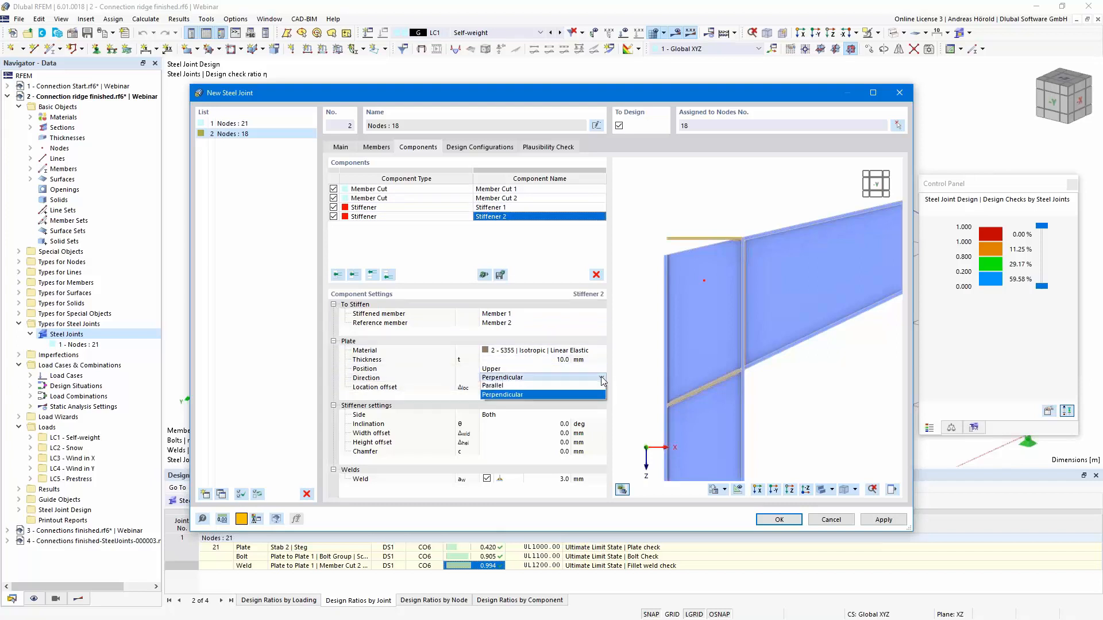
click(505, 386)
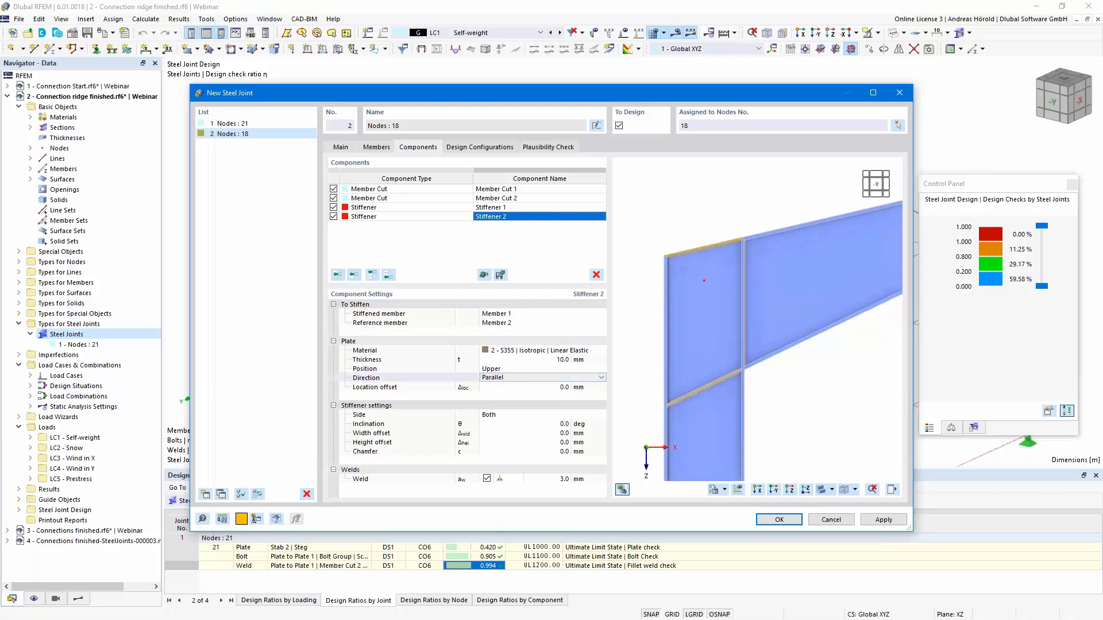
click(557, 479)
text(4)
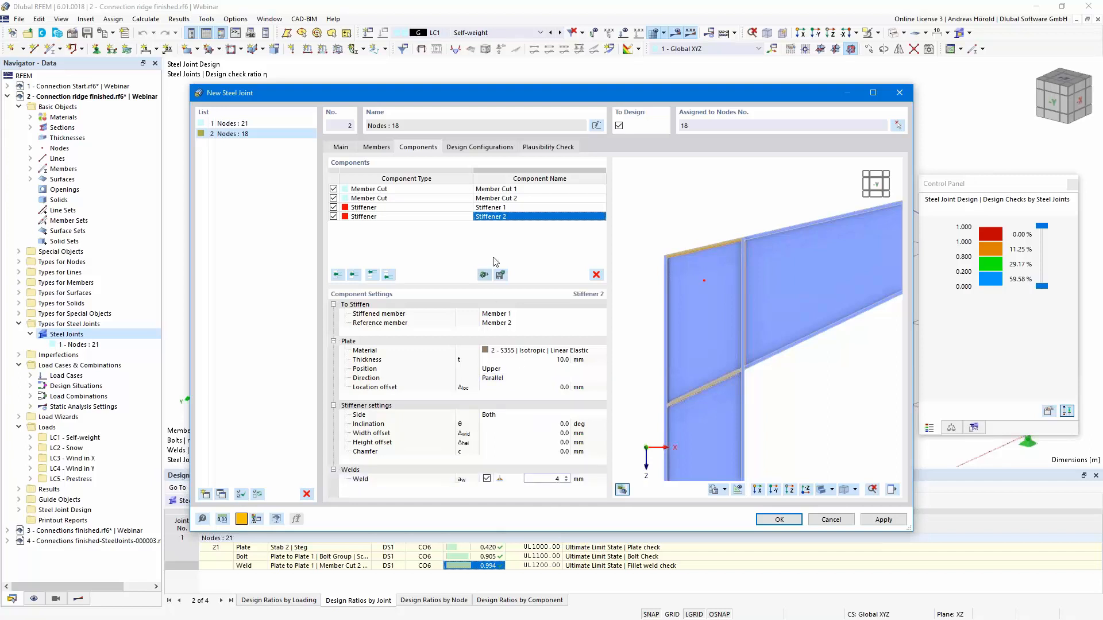
- Change the plate direction of Stiffener 1 to Perpendicular
click(505, 208)
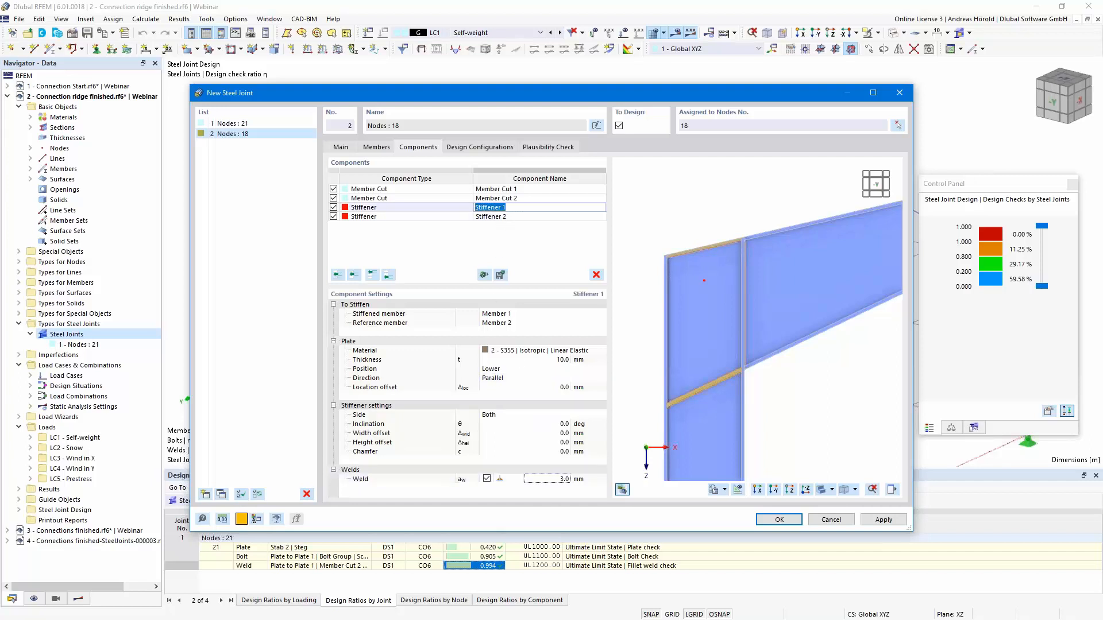
click(590, 378)
click(601, 377)
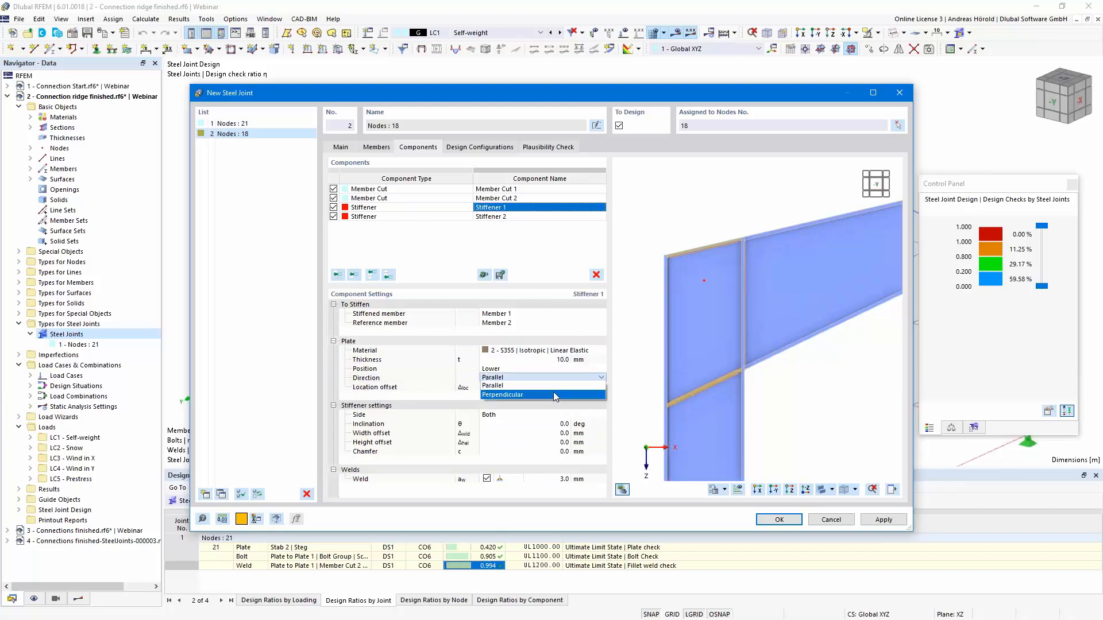
click(555, 395)
key(Down)
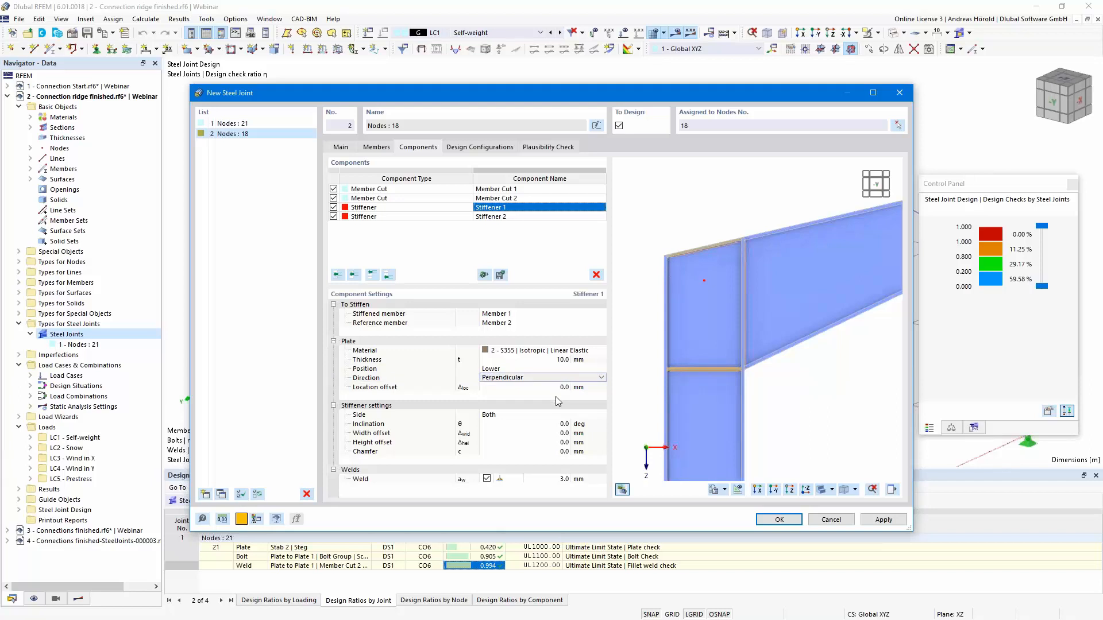
- Delete both stiffeners and both member cuts from the joint at node 18
double_click(510, 217)
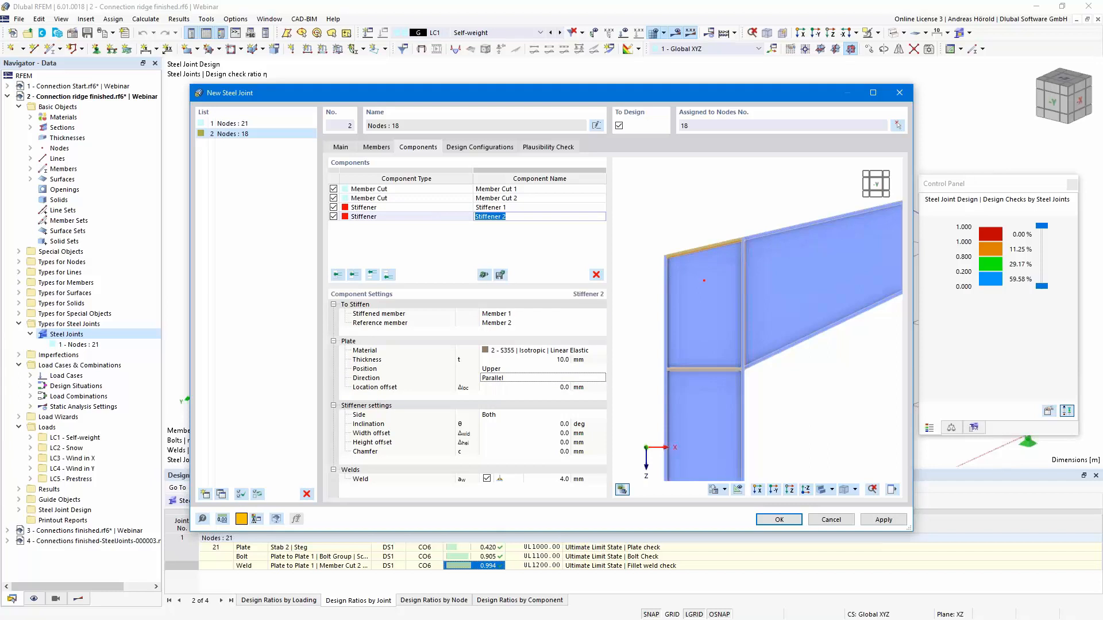
ctrl+middle_drag(809, 433, 767, 421)
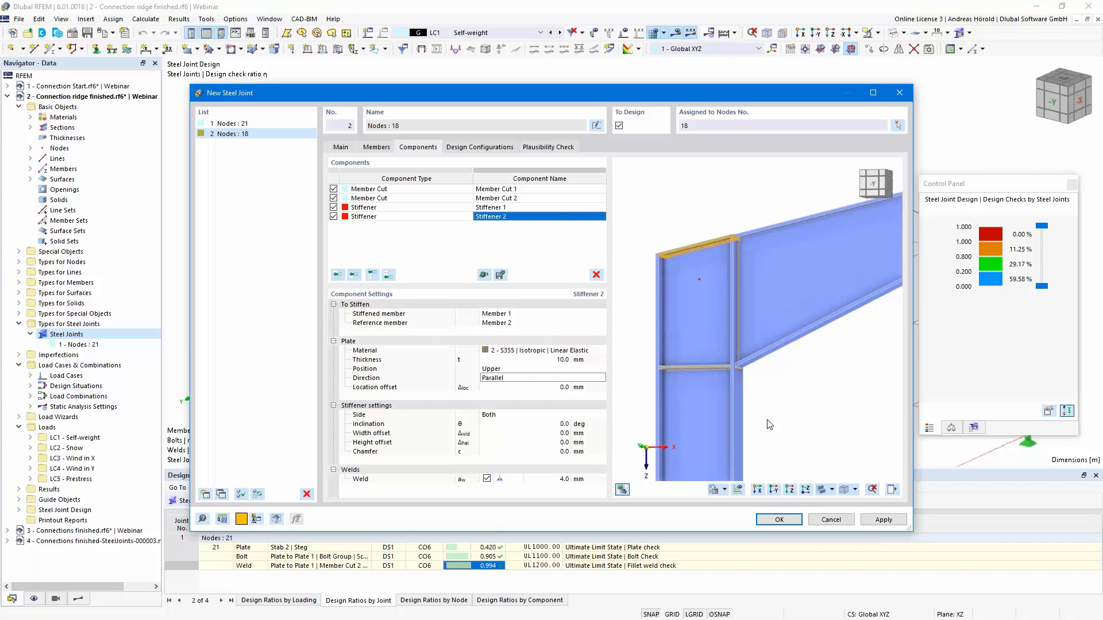
ctrl+middle_drag(779, 411, 829, 393)
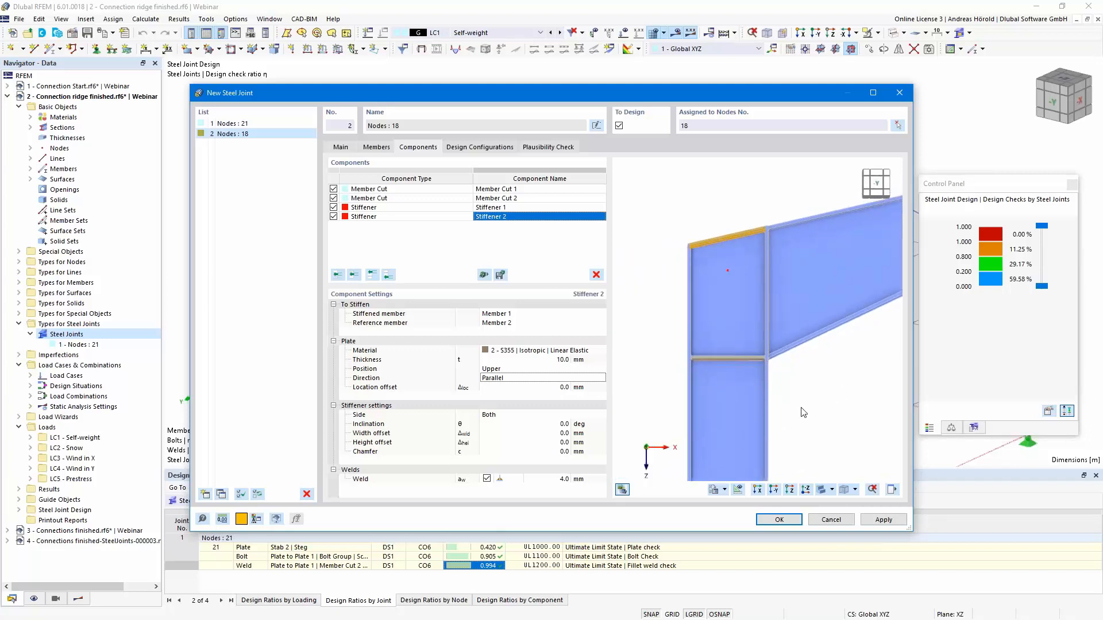
click(596, 275)
click(596, 274)
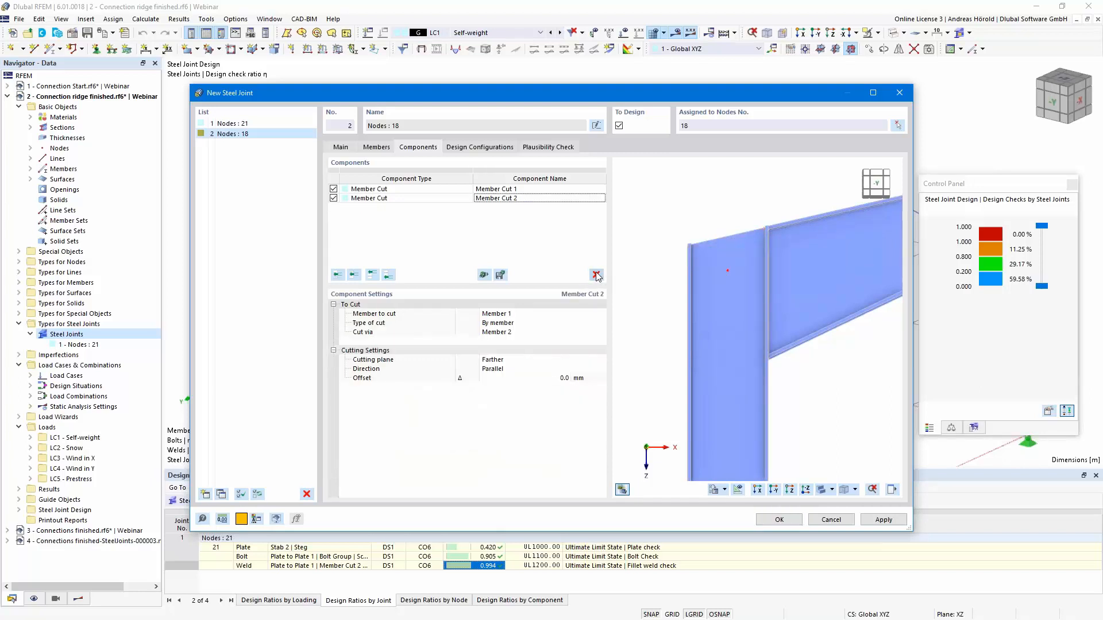
click(596, 274)
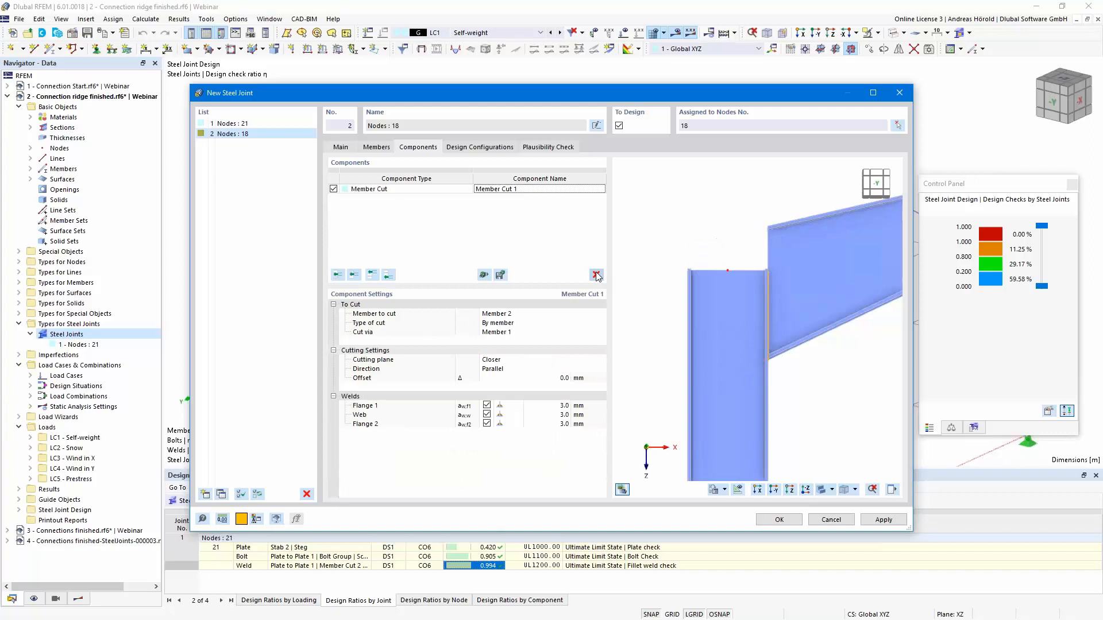
click(596, 275)
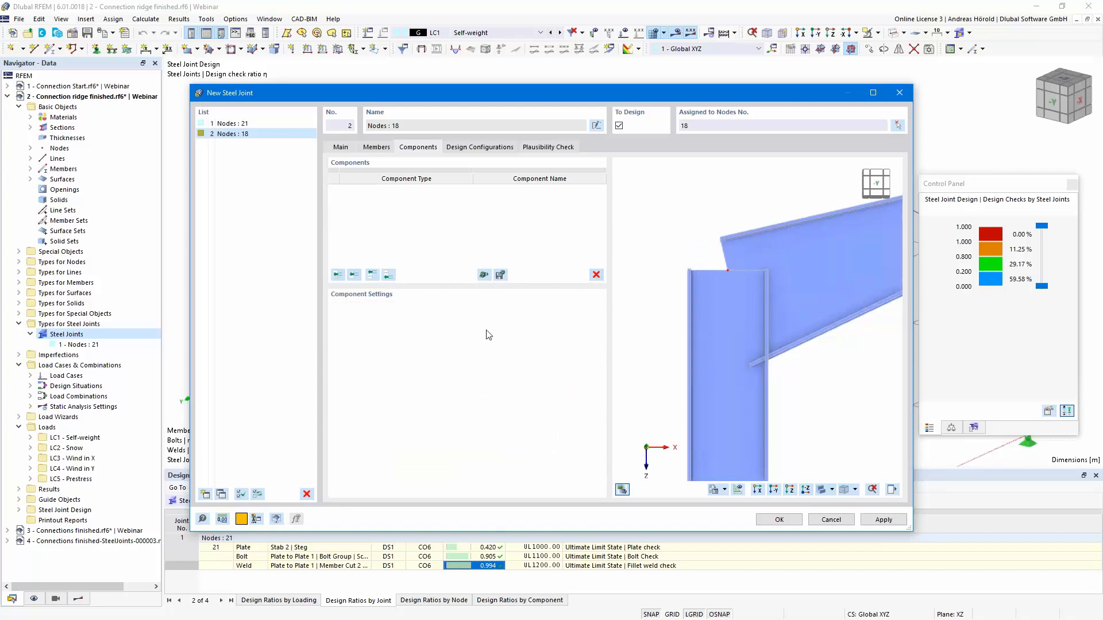
- Apply the Beam to Column template "End Plate | Column Stiffeners" to the joint at node 18
click(483, 276)
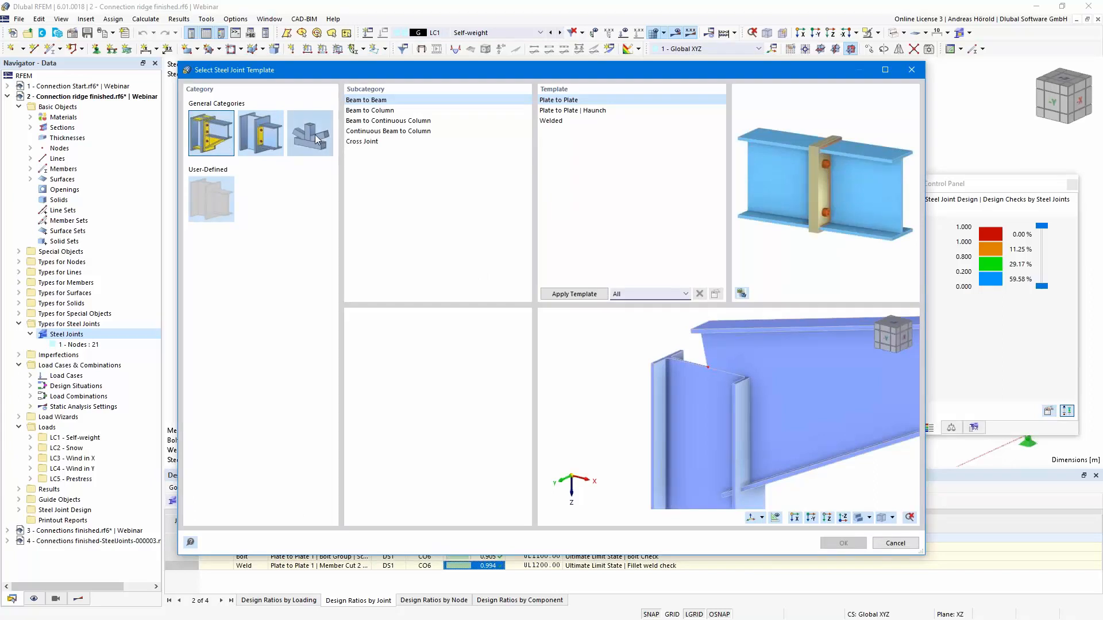
click(379, 111)
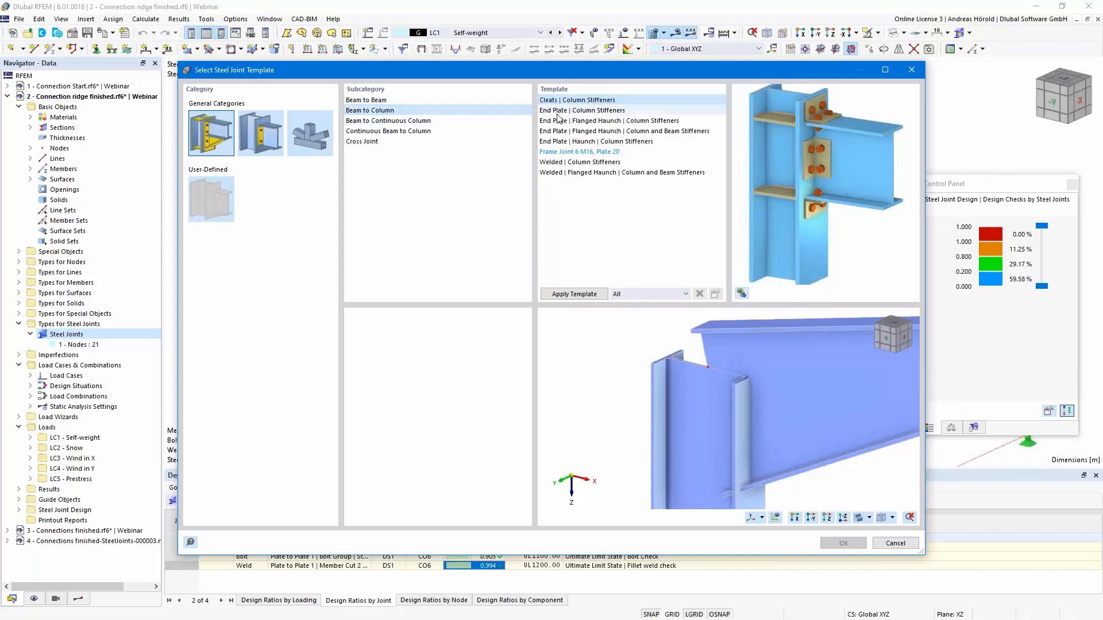
click(574, 111)
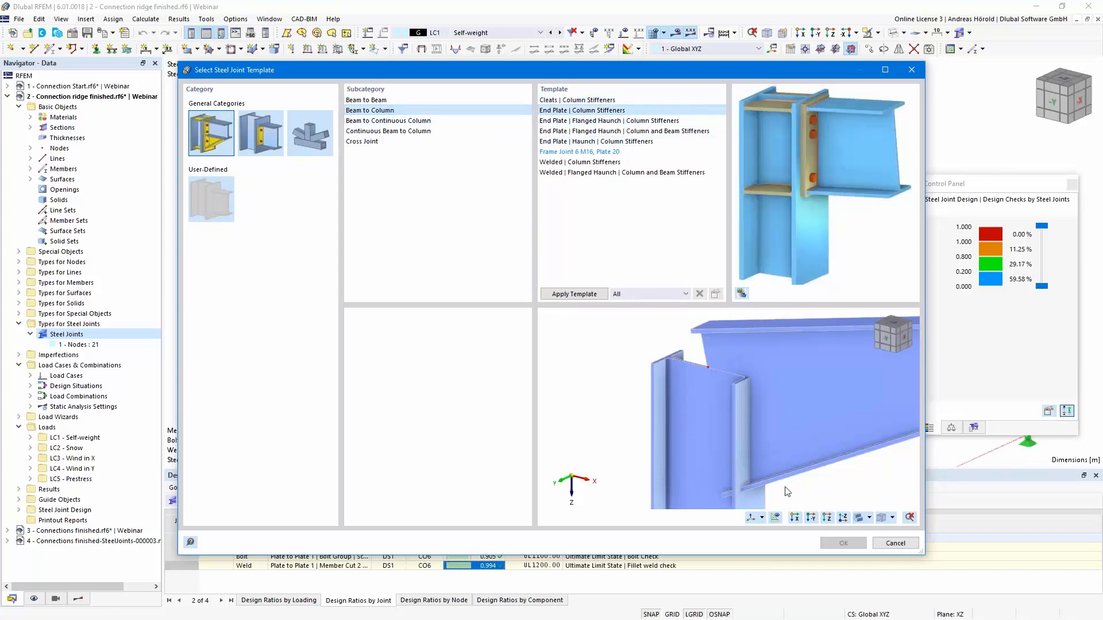
click(575, 294)
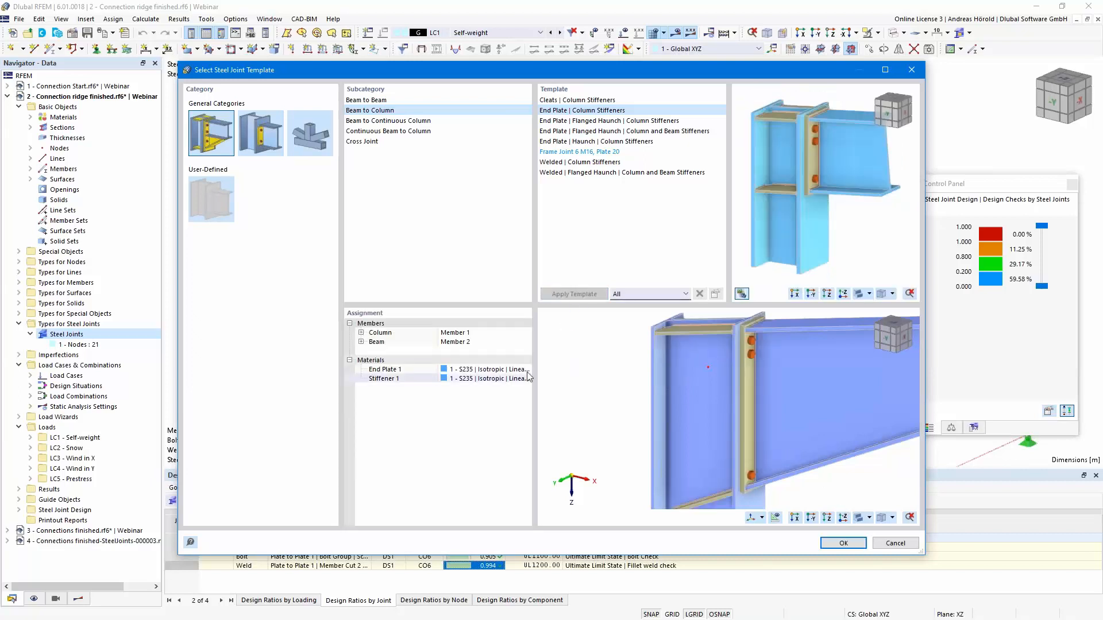
- Assign material 2 - S355 to End Plate 1 and Stiffener 1 and accept the joint template
click(524, 371)
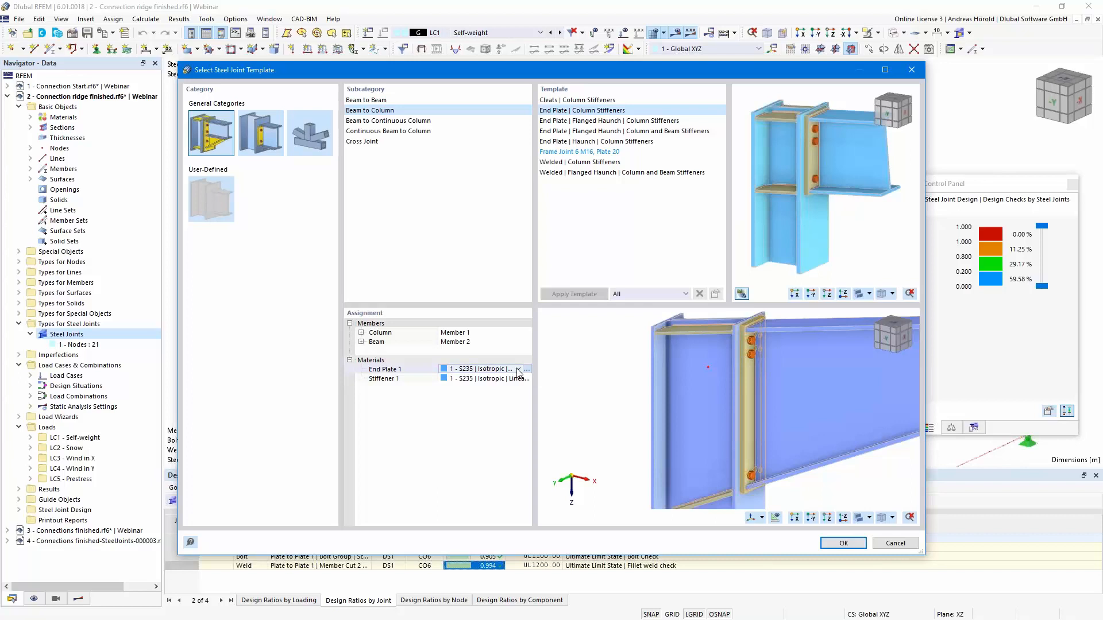
click(519, 370)
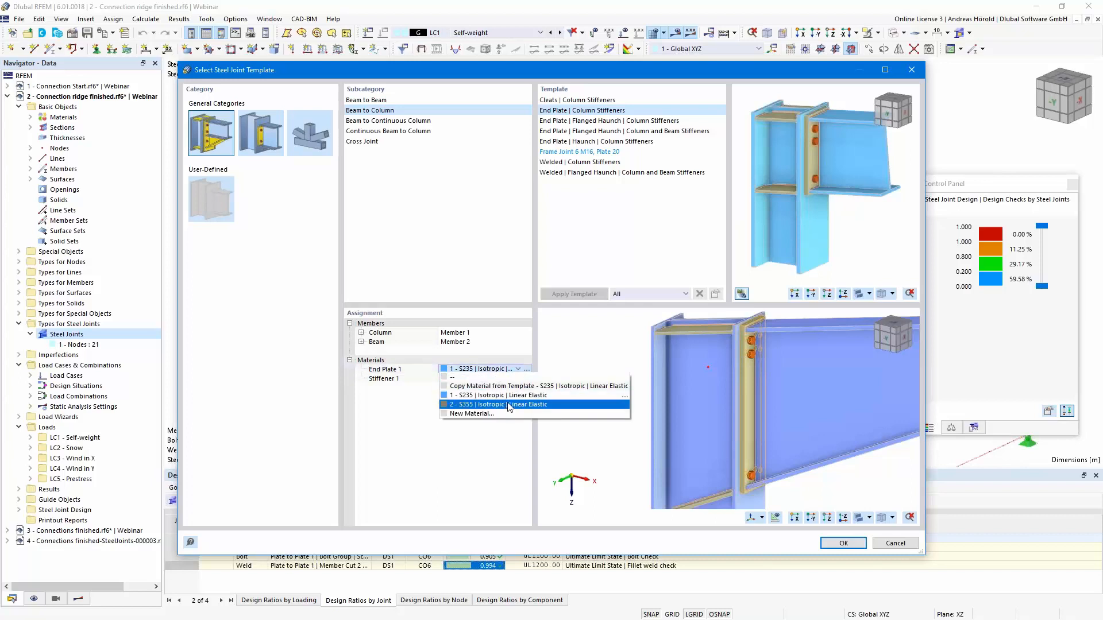
click(508, 405)
click(510, 379)
click(519, 378)
click(495, 417)
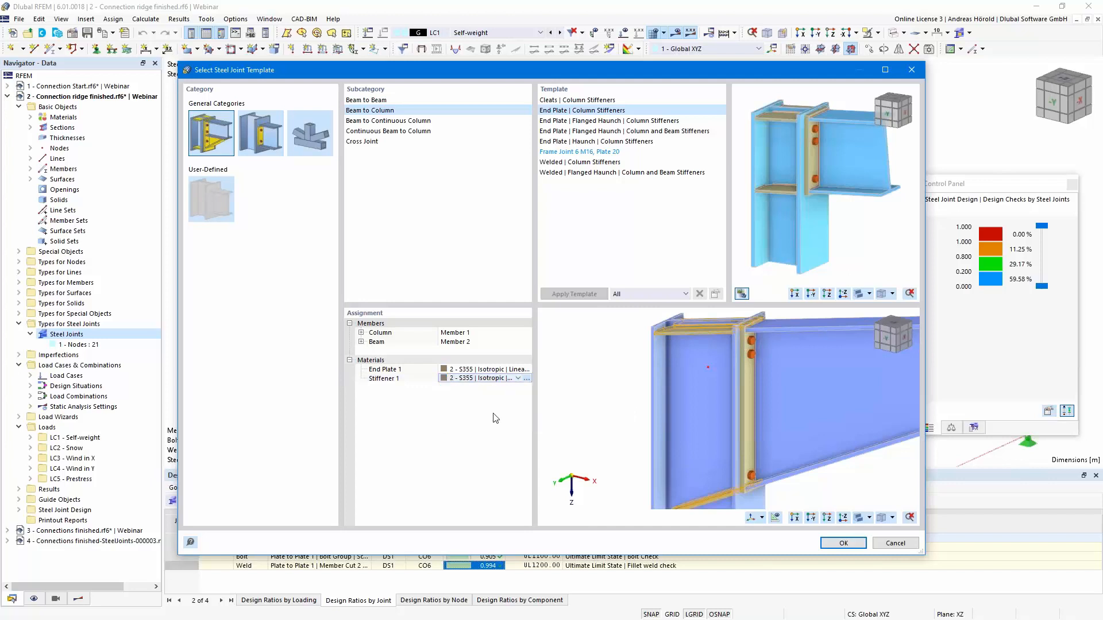
click(839, 543)
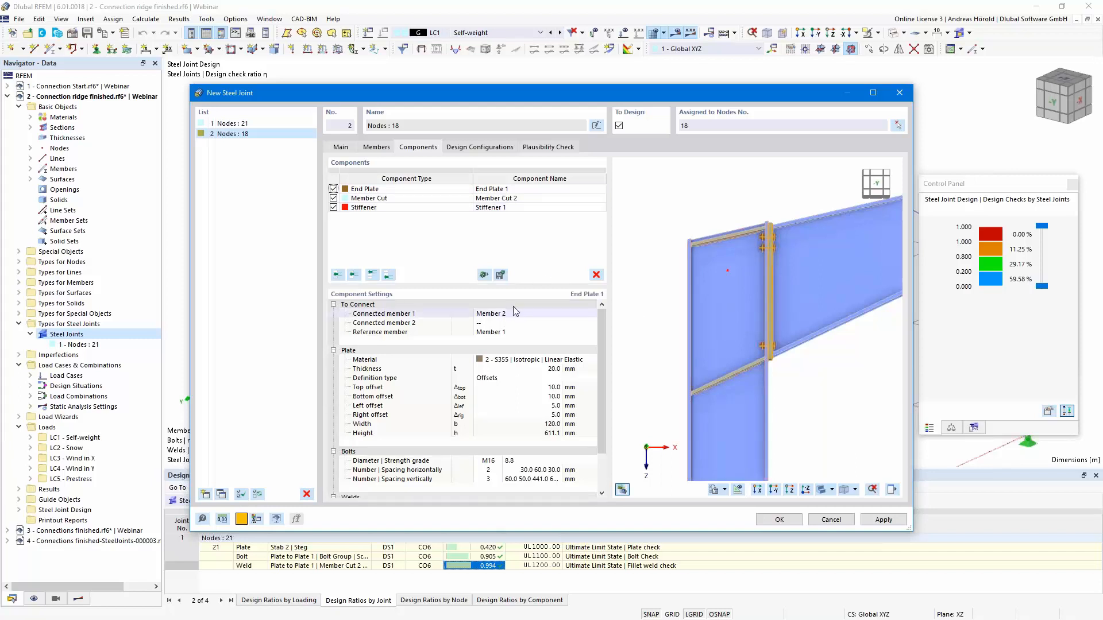
- Set the top offset of End Plate 1 to -13 mm
click(426, 189)
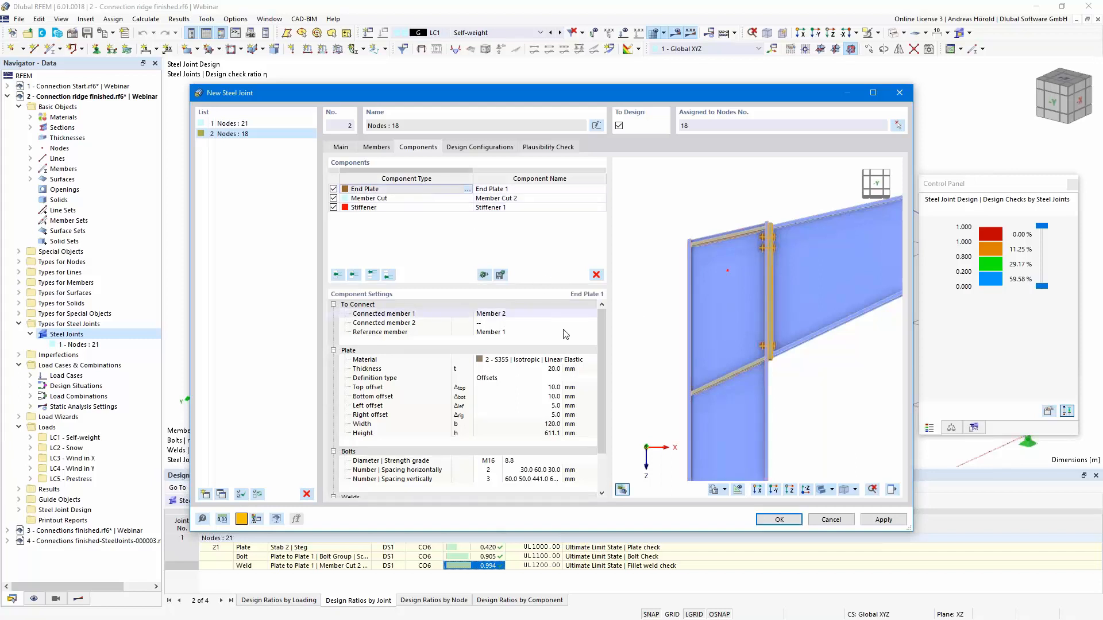
scroll(749, 254, up, 4)
scroll(749, 253, down, 1)
middle_drag(749, 254, 767, 318)
scroll(753, 319, up, 1)
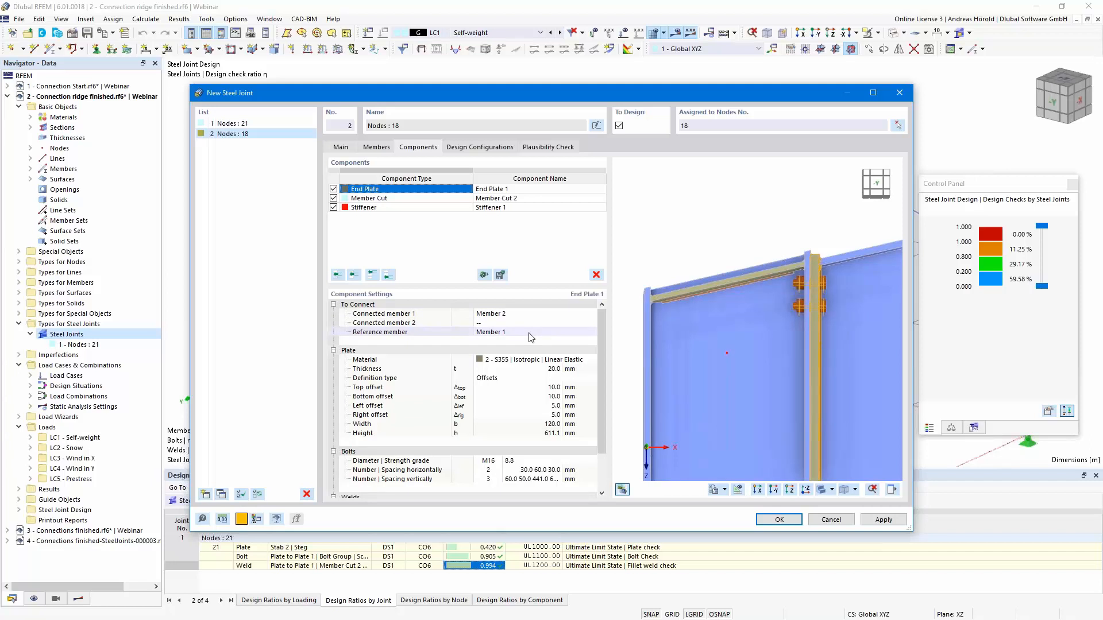
click(550, 391)
key(BackSpace)
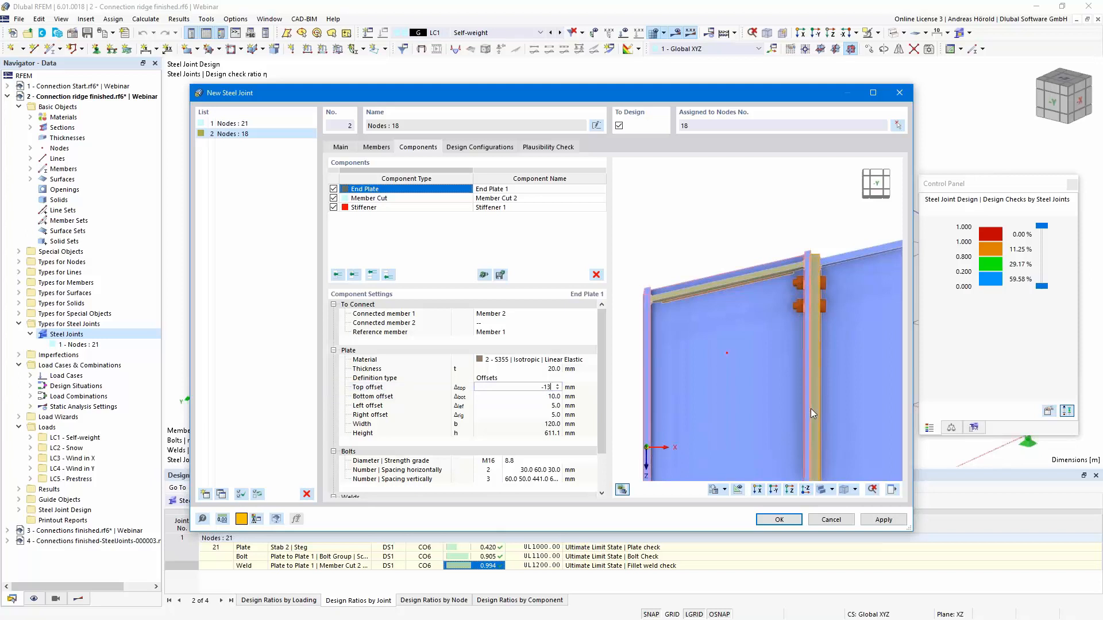
key(Tab)
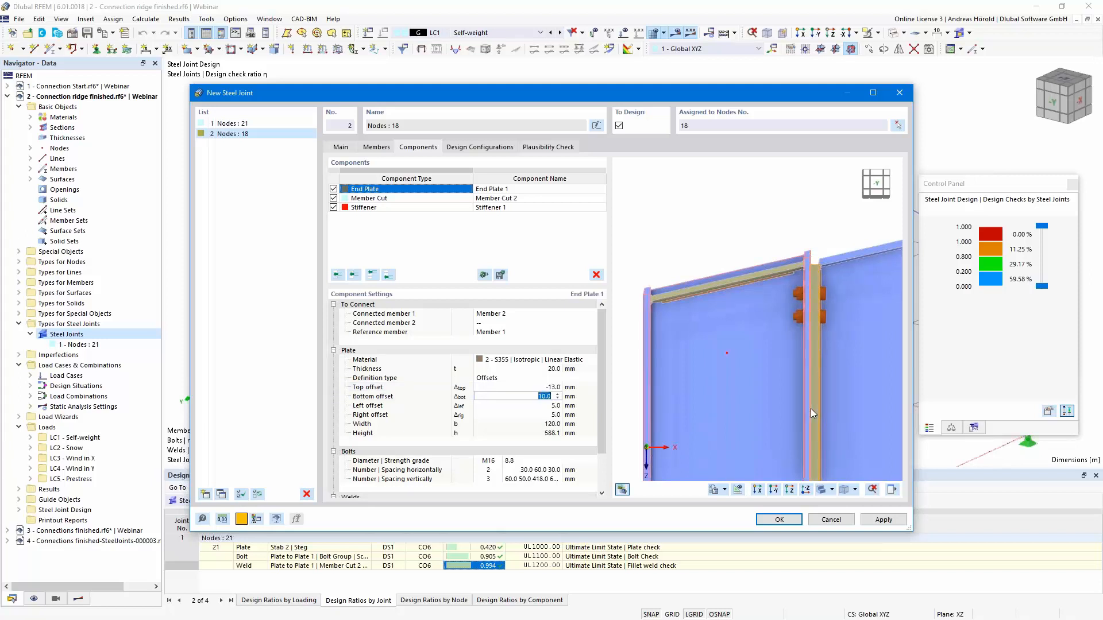
- Set the bottom offset of End Plate 1 to 15 mm
scroll(806, 375, down, 3)
scroll(800, 385, up, 6)
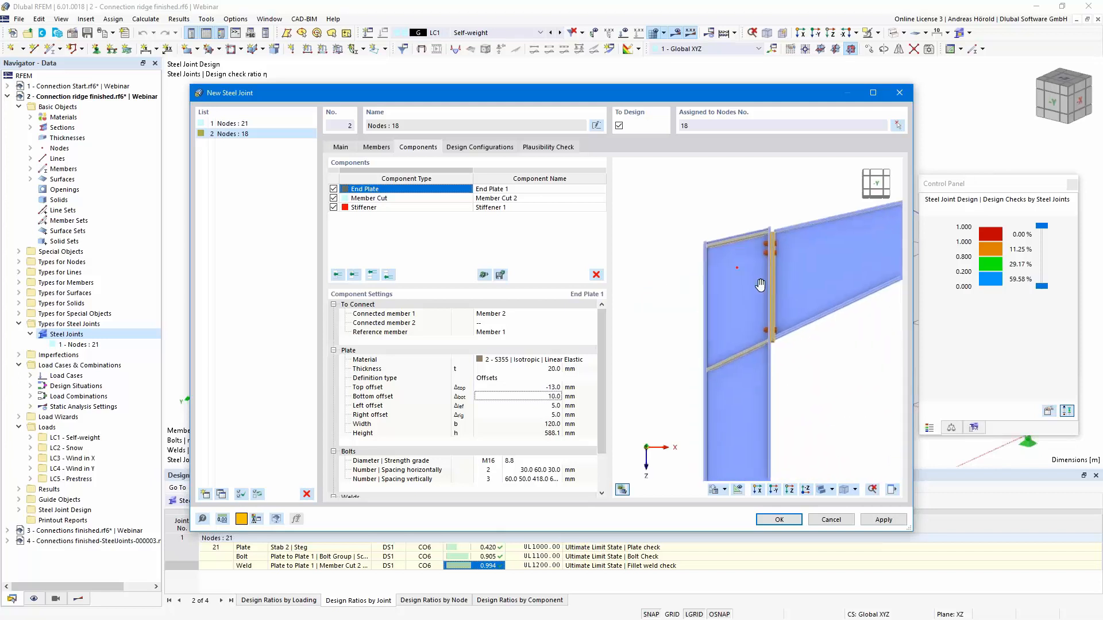
scroll(754, 327, down, 3)
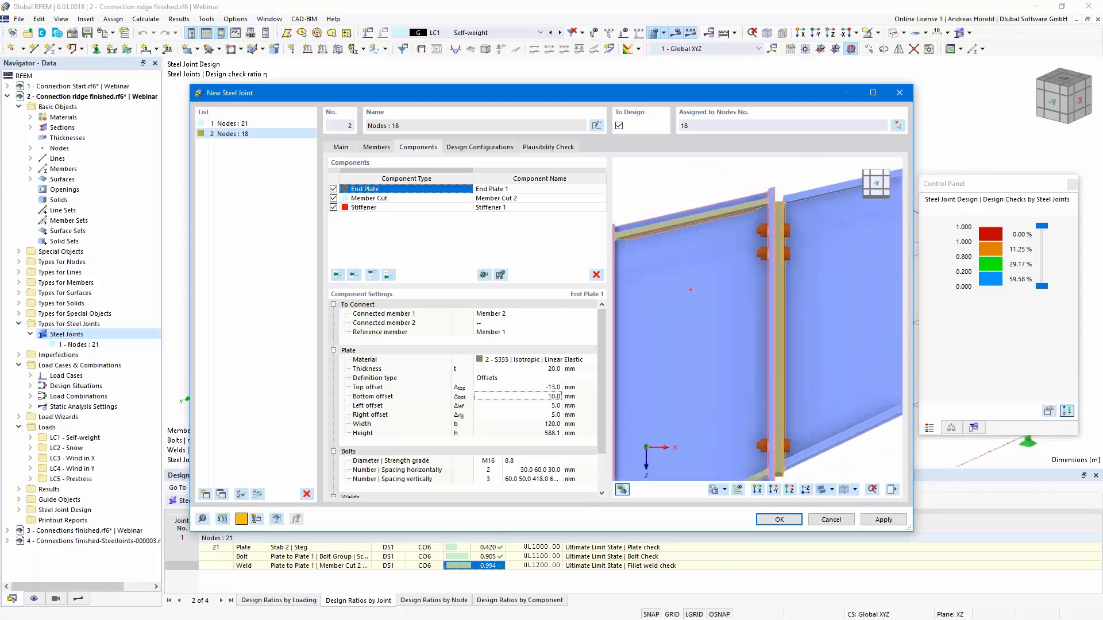
ctrl+middle_drag(751, 312, 748, 339)
click(551, 397)
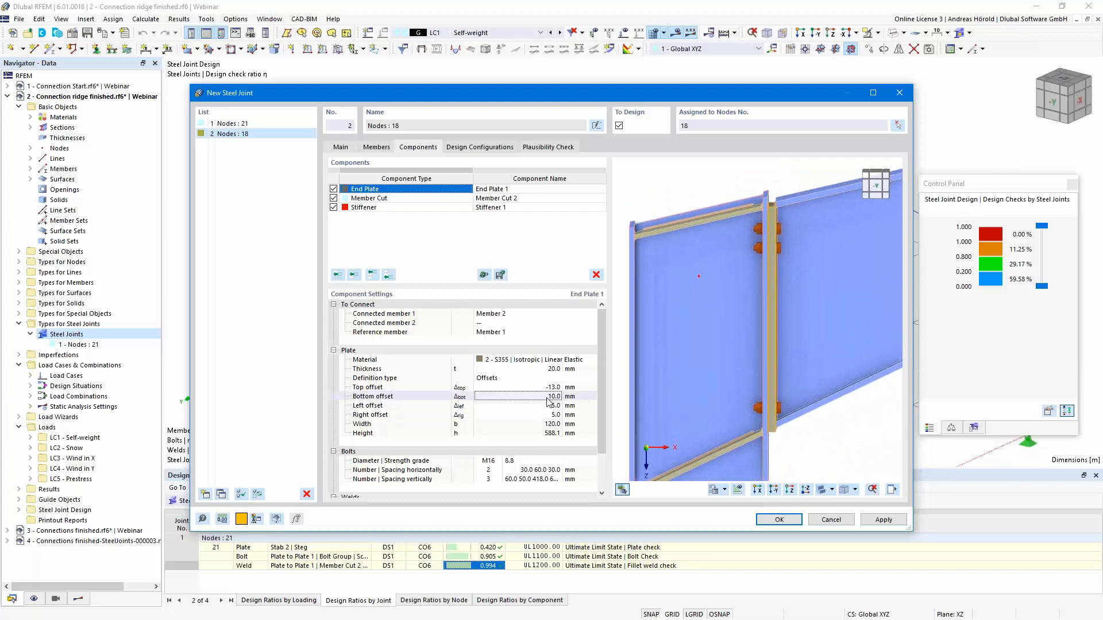
text(1)
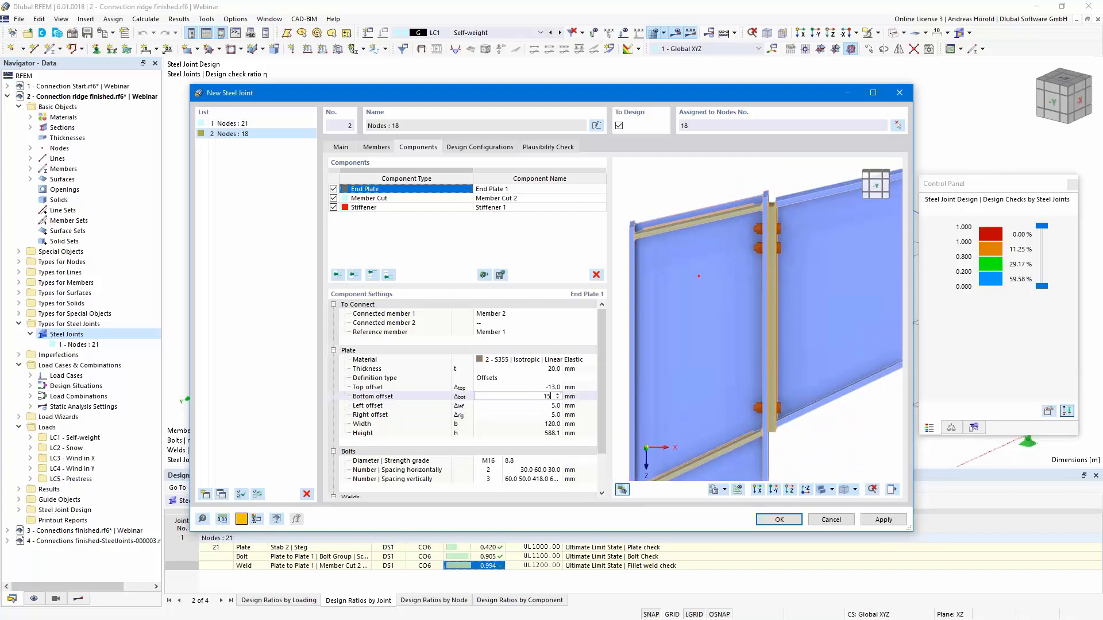
text(5)
key(Tab)
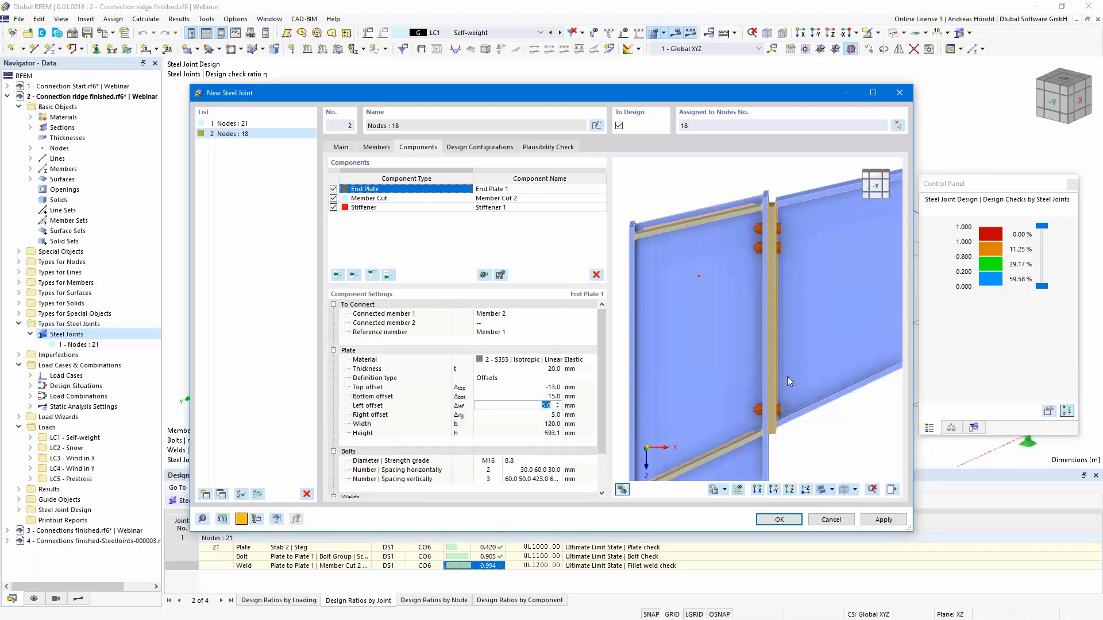
- Set both the left and right offsets of End Plate 1 to 25 mm
ctrl+middle_drag(814, 390, 672, 399)
middle_drag(743, 399, 775, 372)
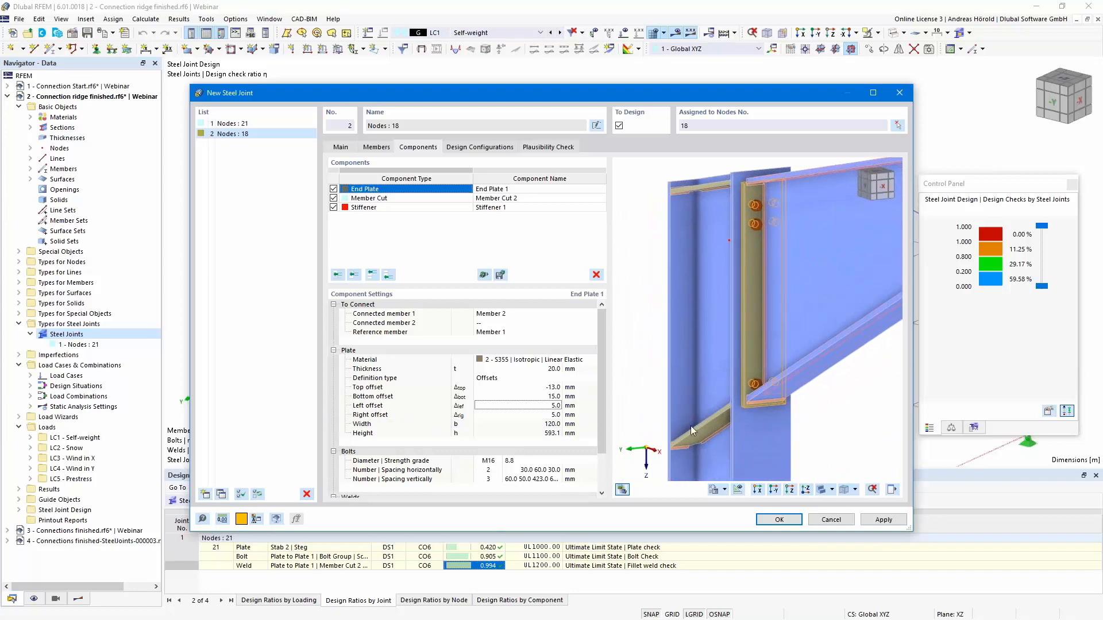
click(553, 405)
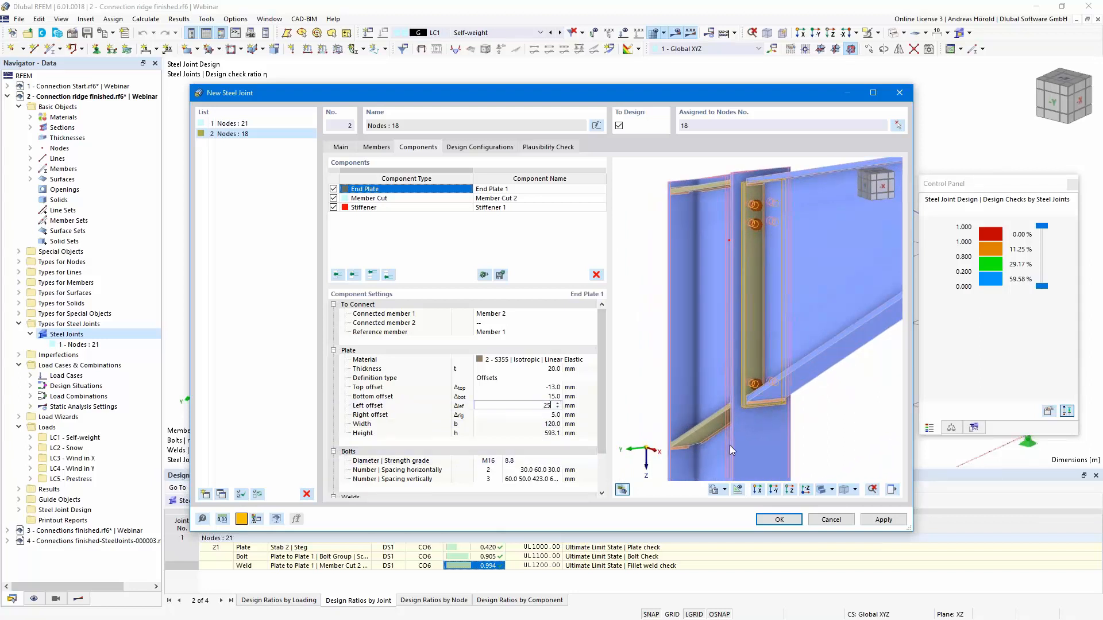
text(25)
key(Tab)
text(2)
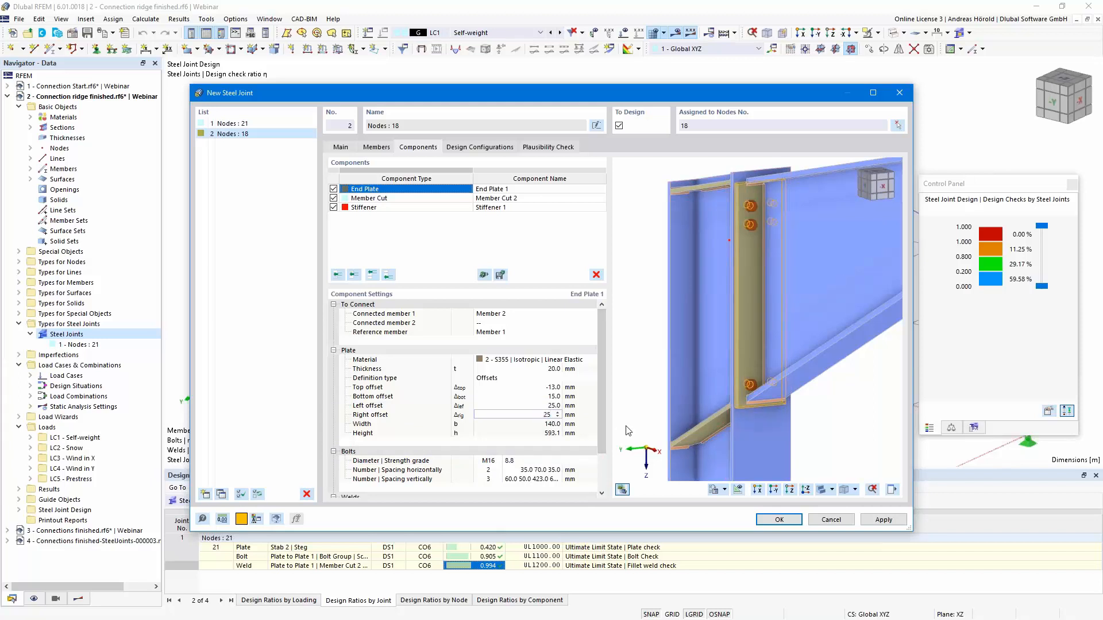
text(5)
key(Tab)
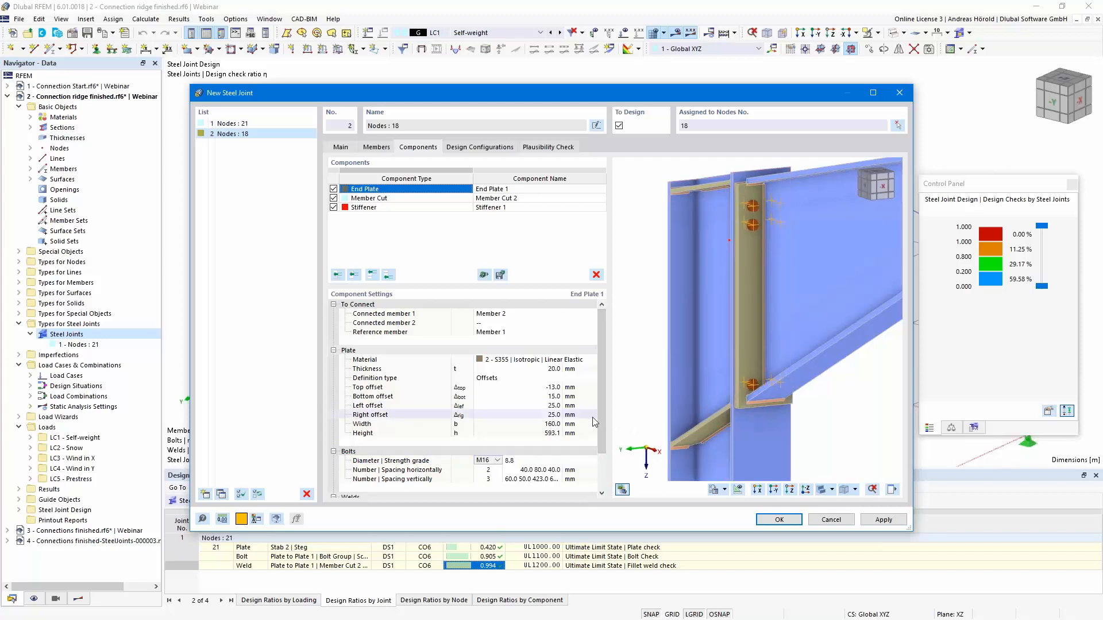
- Change the strength grade of the end plate's M16 bolts to 10.9
scroll(515, 455, down, 2)
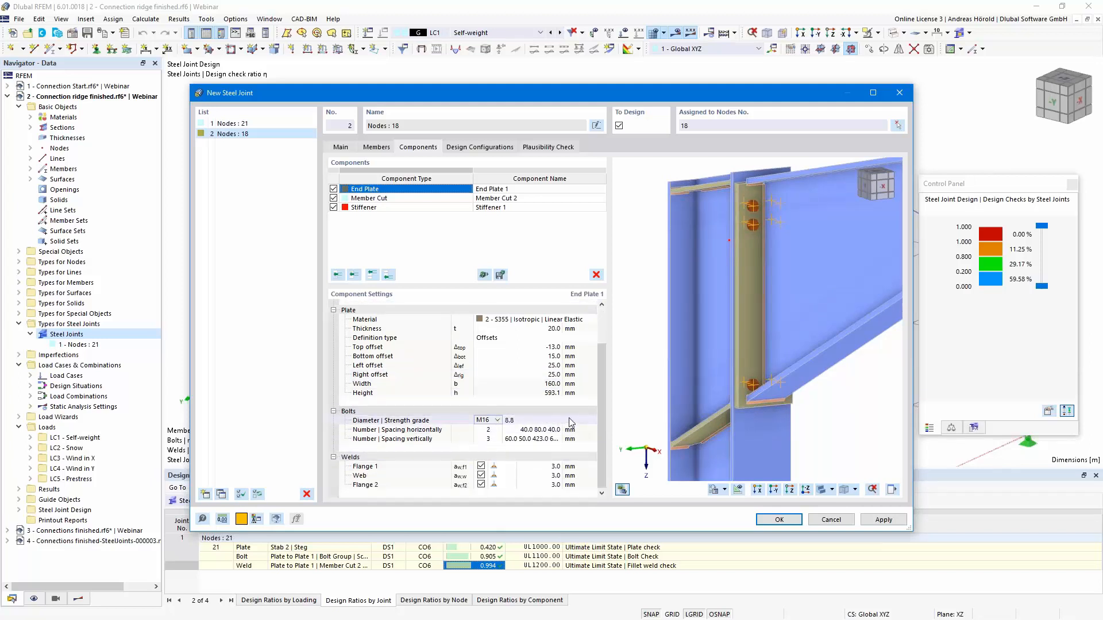
click(592, 422)
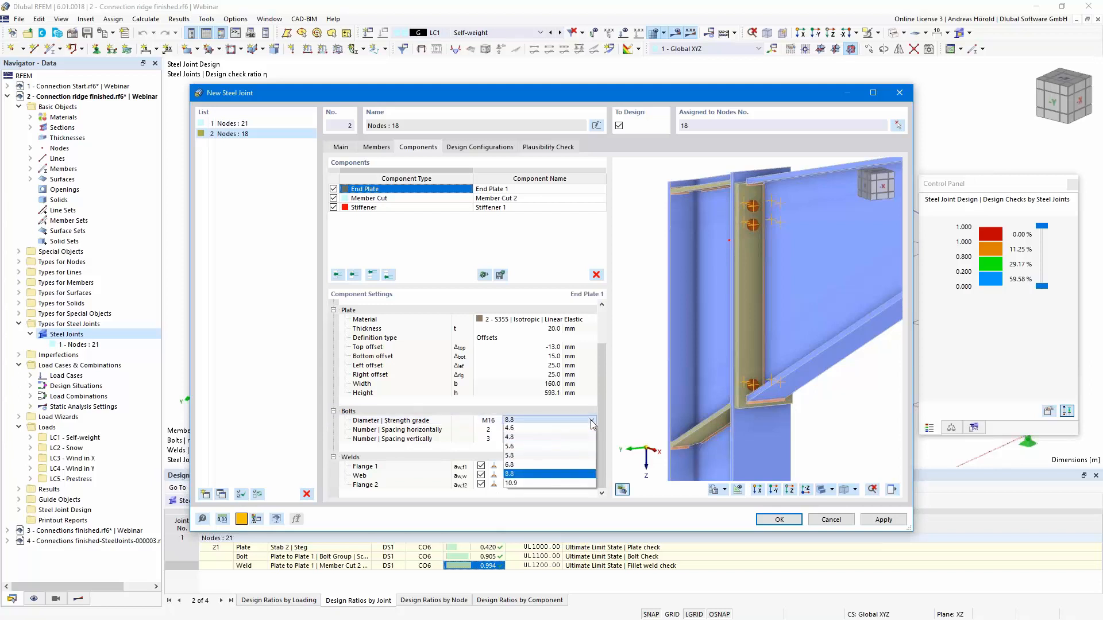
click(564, 483)
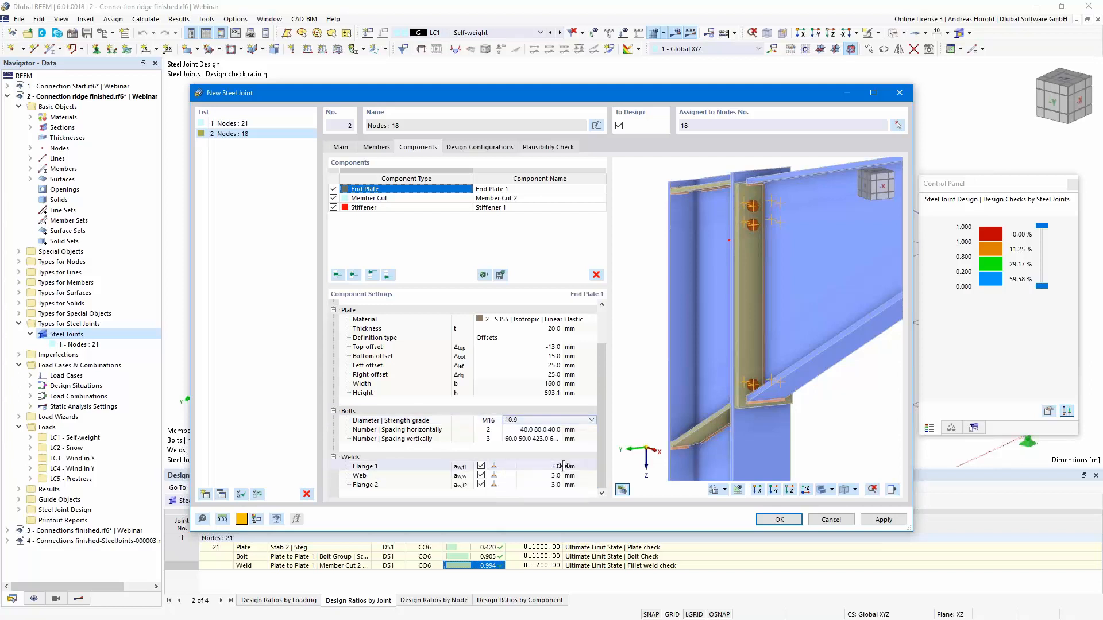
- Set the vertical bolt spacing of End Plate 1 to 60, 50 and 400 mm
click(545, 430)
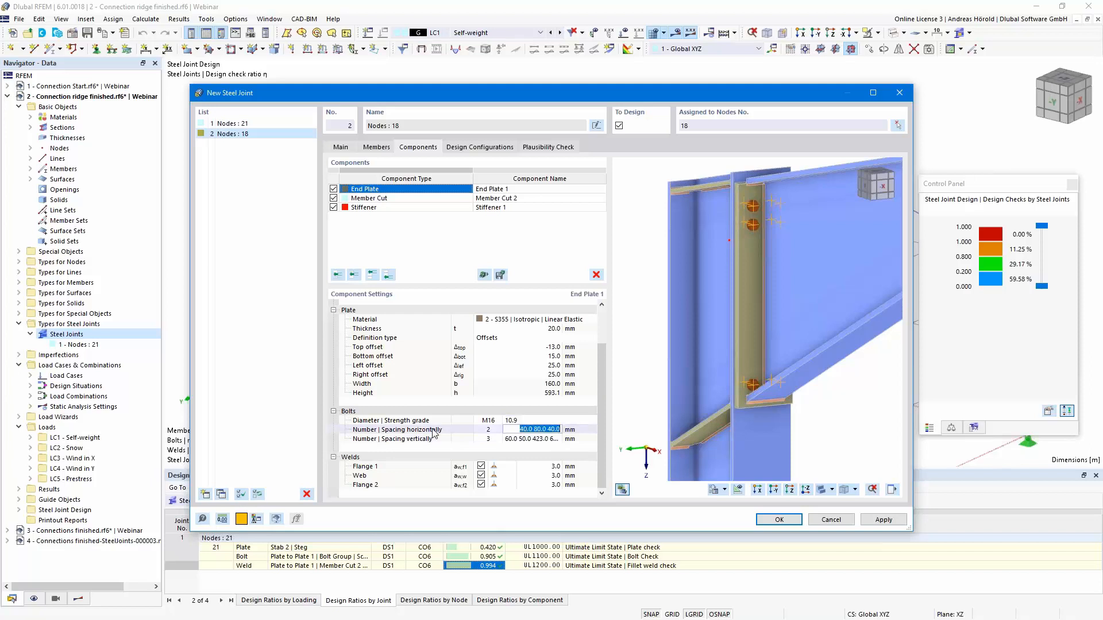
scroll(780, 202, up, 5)
scroll(780, 204, down, 5)
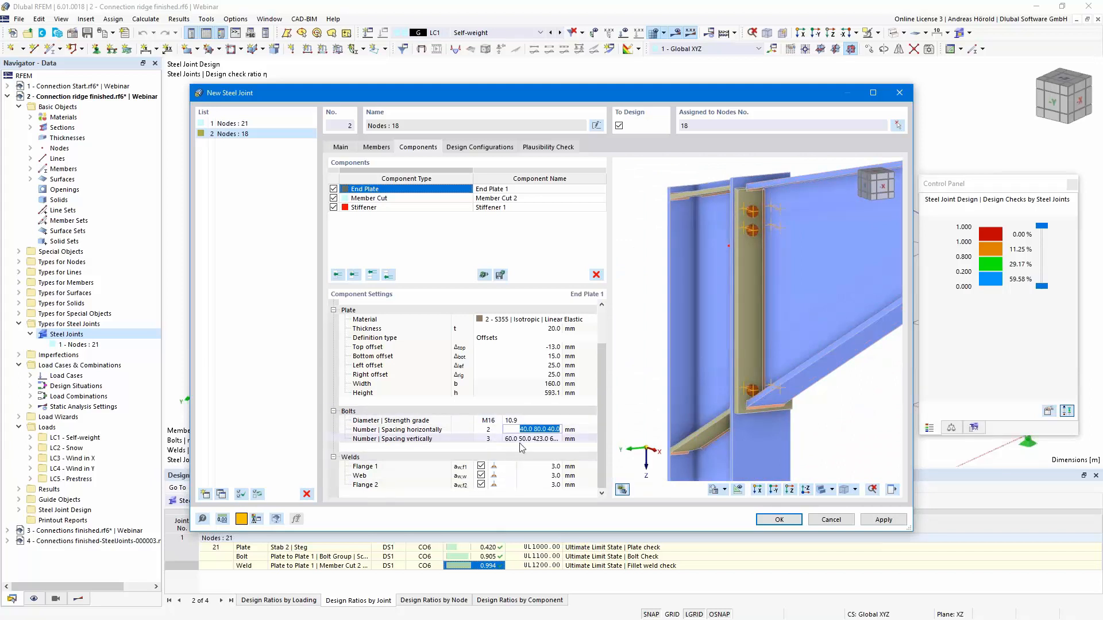
scroll(747, 395, up, 5)
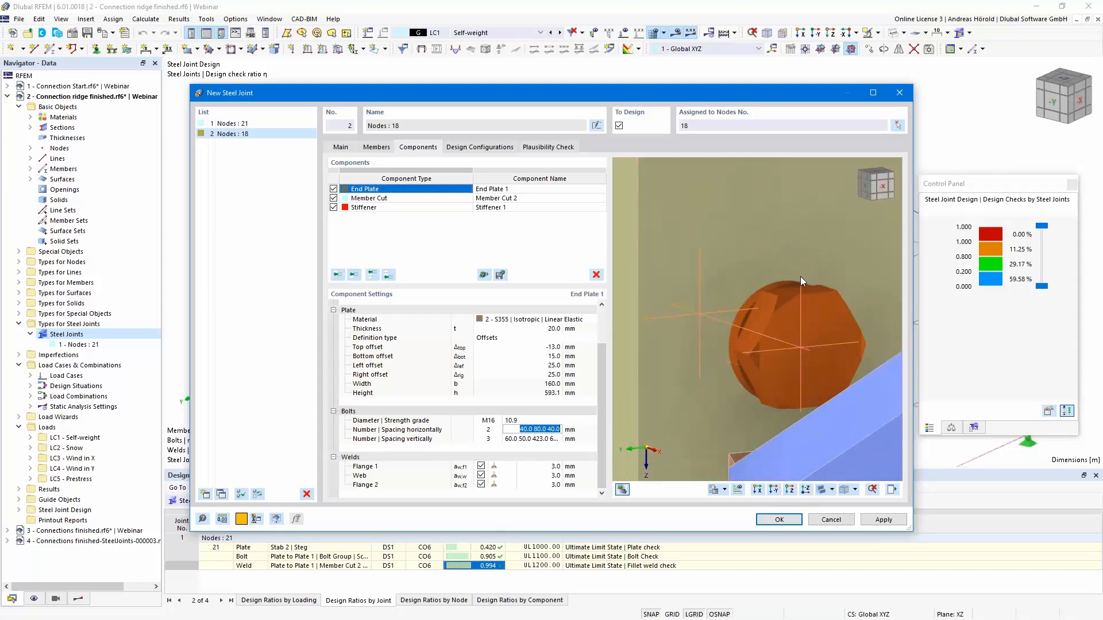
scroll(799, 271, down, 4)
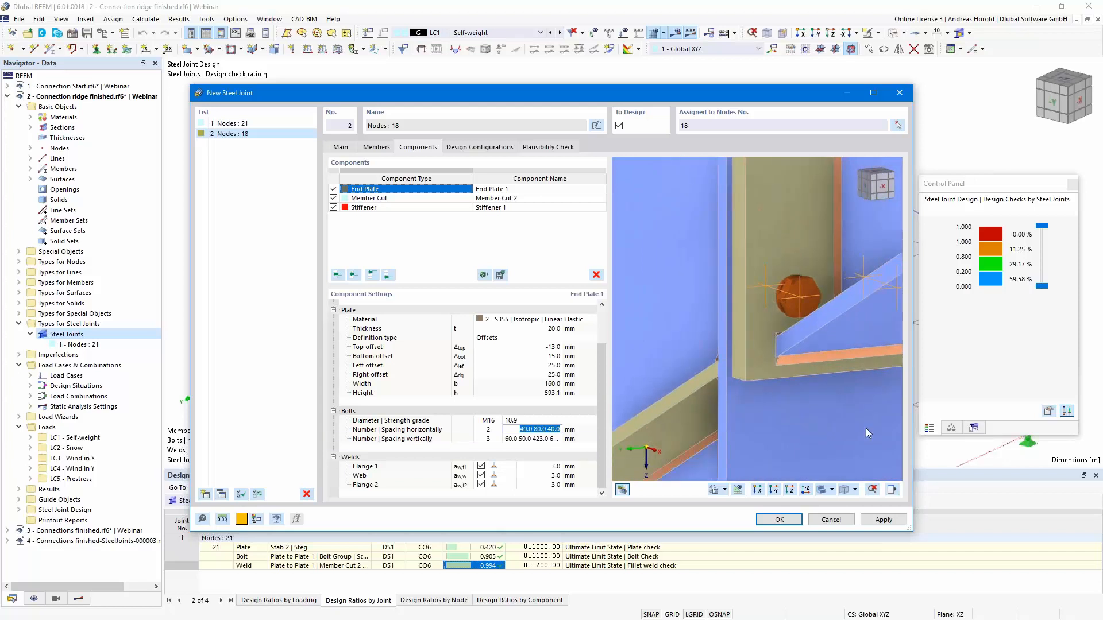
scroll(866, 428, down, 3)
middle_drag(864, 424, 791, 444)
click(531, 438)
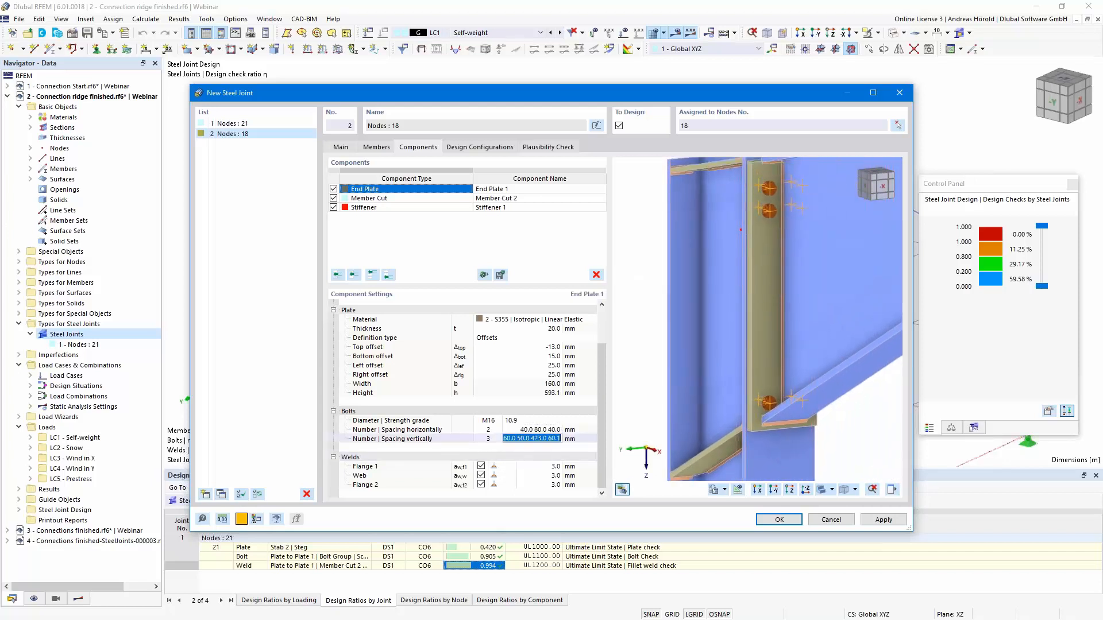
text(60 50 400)
key(Return)
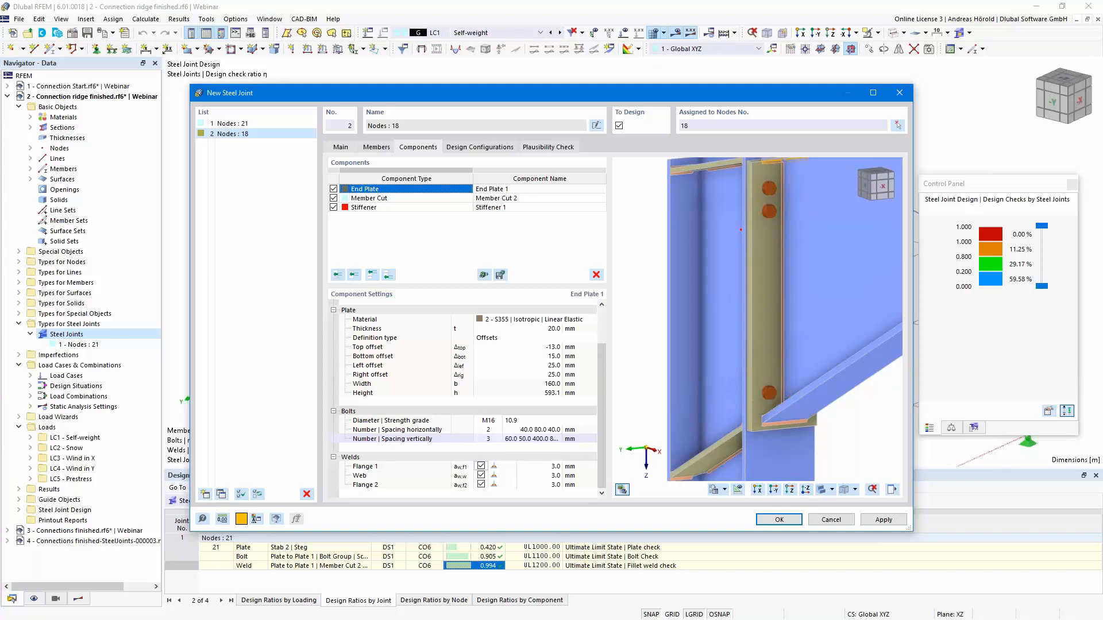
scroll(770, 399, up, 5)
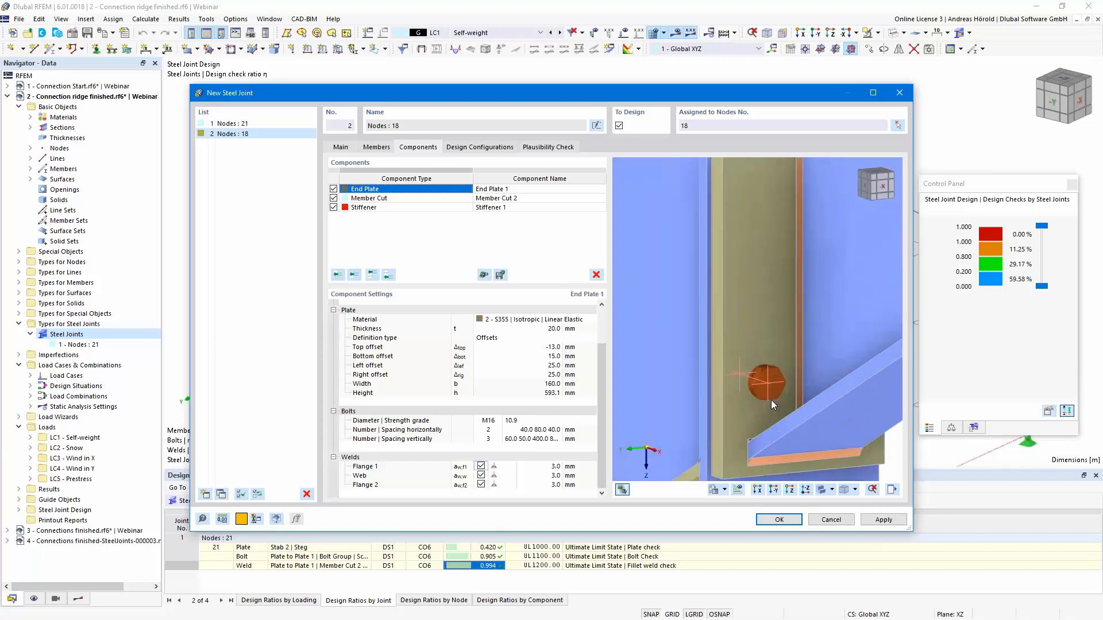
scroll(770, 399, down, 4)
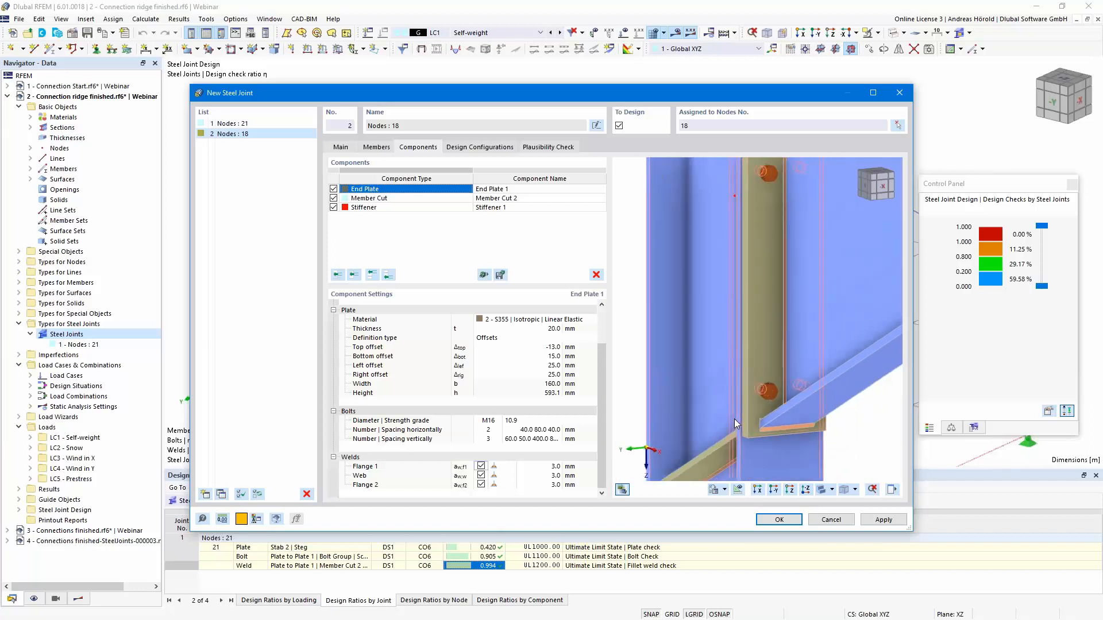
- Set the end plate's weld sizes to 7 mm on both flanges and 5 mm on the web
click(546, 466)
text(7)
key(Return)
text(5)
key(Return)
key(BackSpace)
text(7)
click(549, 476)
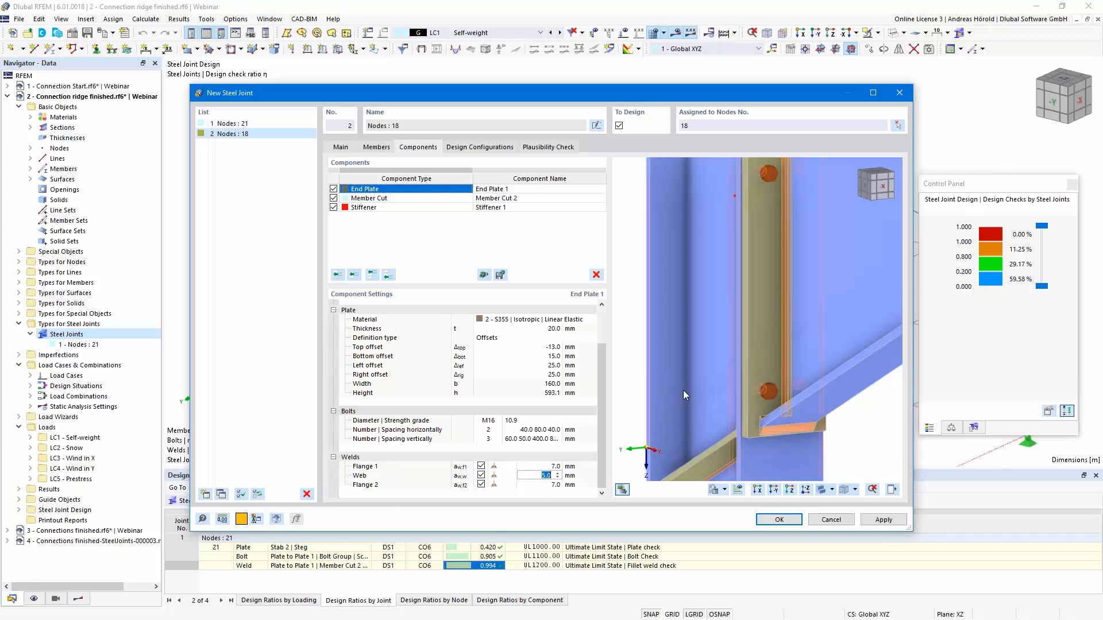
scroll(683, 391, down, 3)
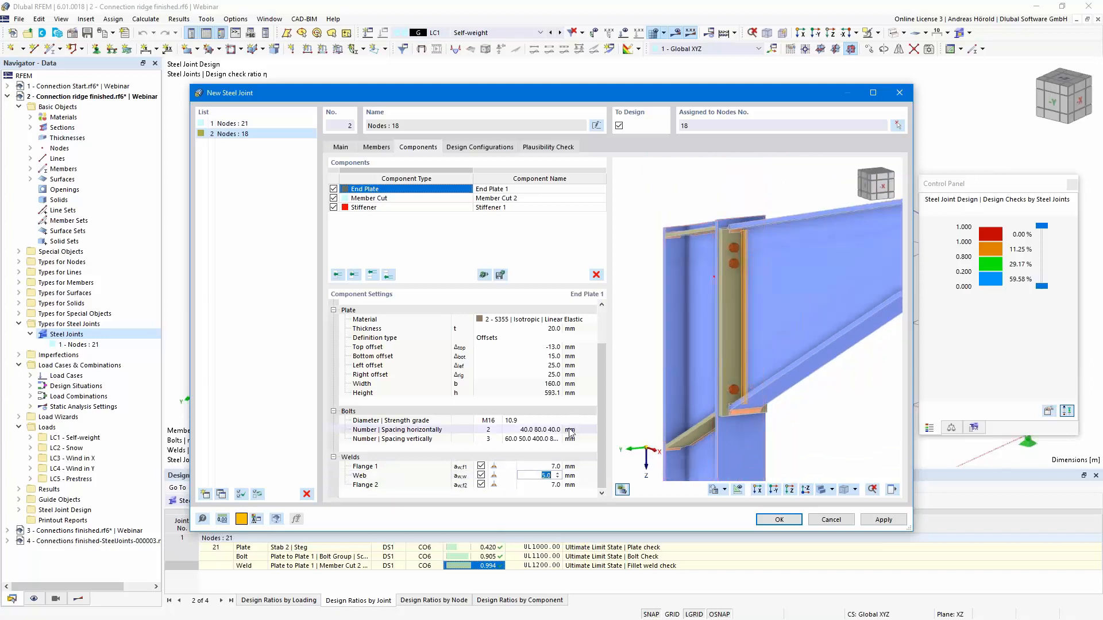
scroll(712, 353, up, 2)
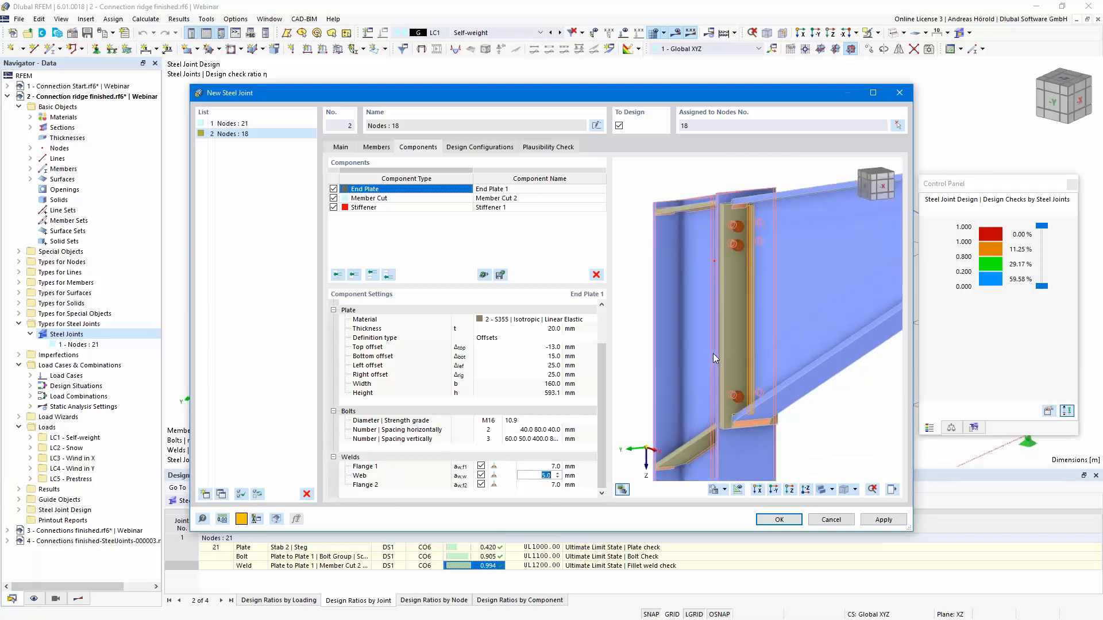
- Set the offset of Member Cut 2, which cuts Member 1 via Member 2, to 0 mm
click(411, 199)
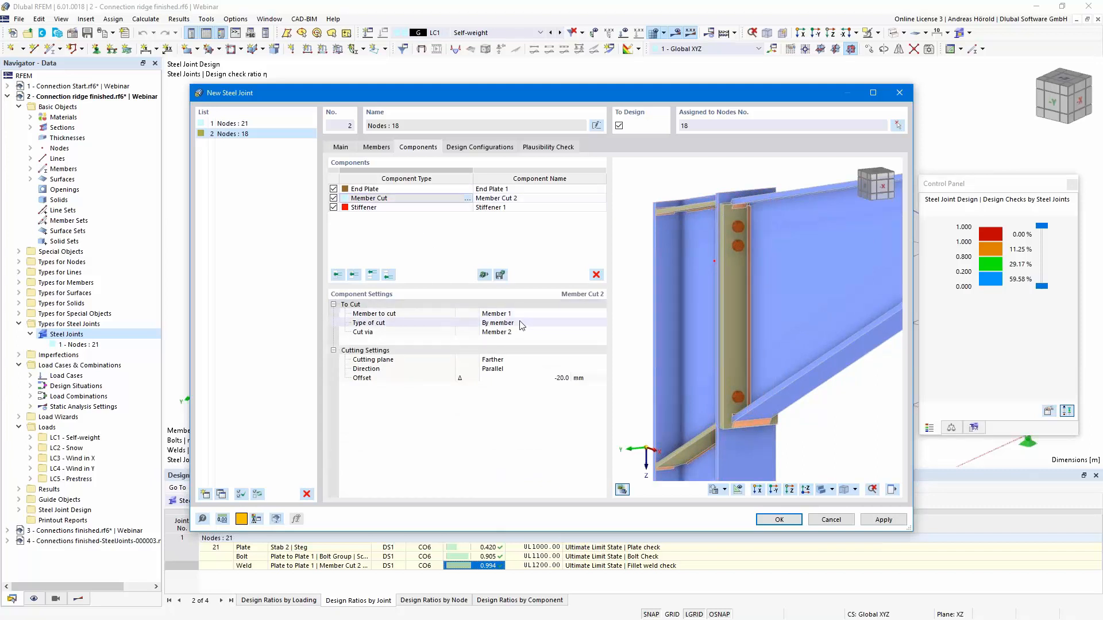
ctrl+middle_drag(776, 388, 811, 393)
middle_drag(695, 398, 850, 428)
scroll(850, 428, down, 2)
middle_drag(748, 428, 799, 382)
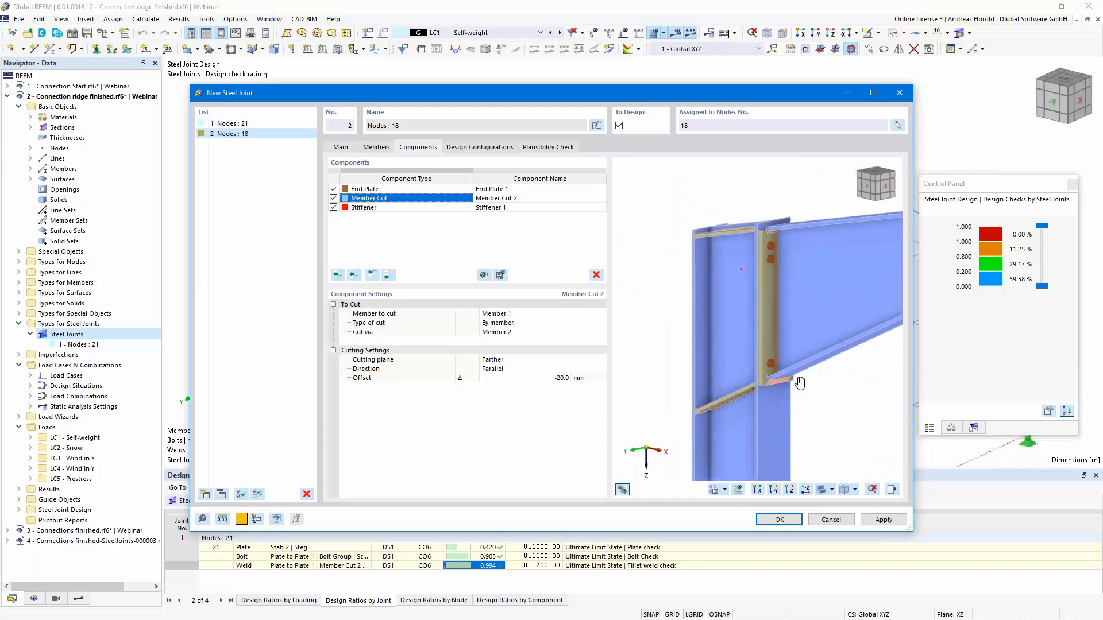
click(552, 377)
text(0)
key(Return)
scroll(752, 243, up, 5)
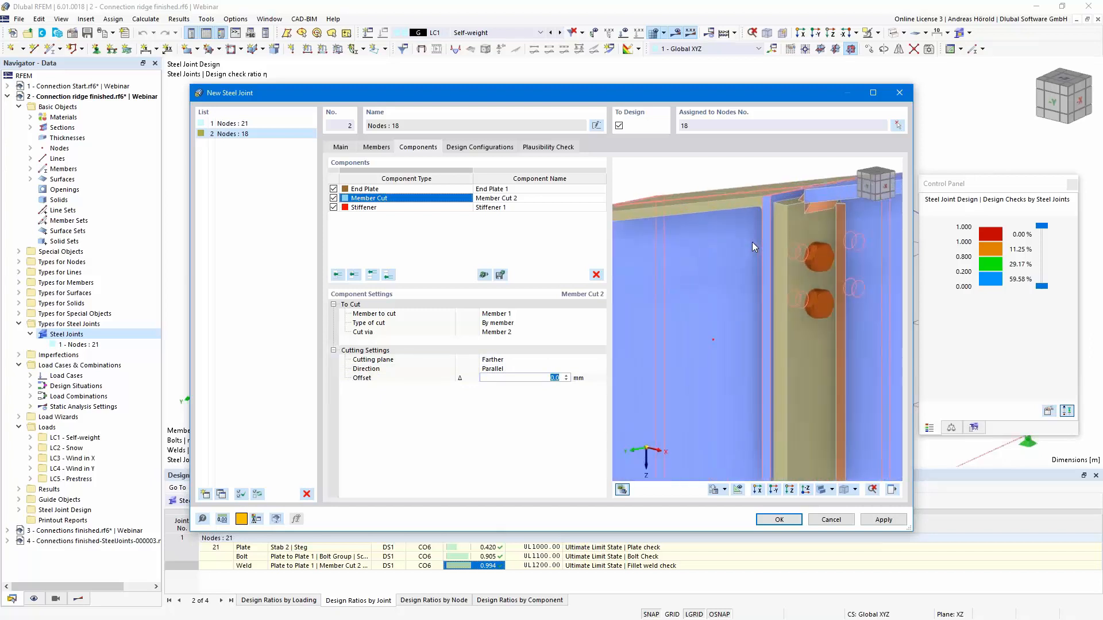
scroll(752, 242, down, 4)
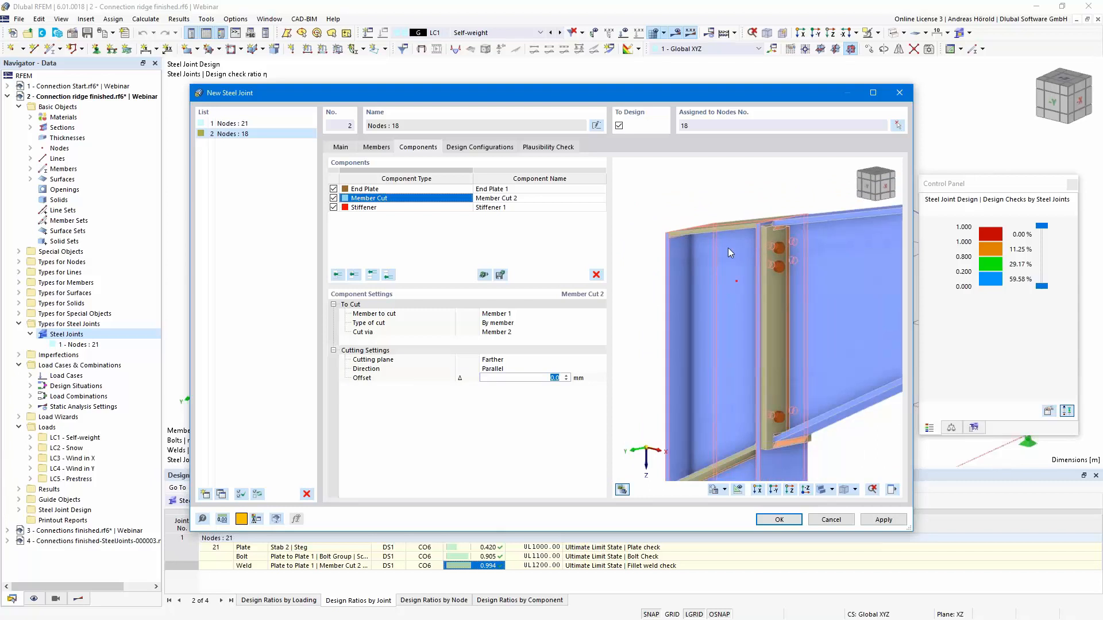
- Set Stiffener 1 to the upper position only and its weld size to 4 mm
click(384, 210)
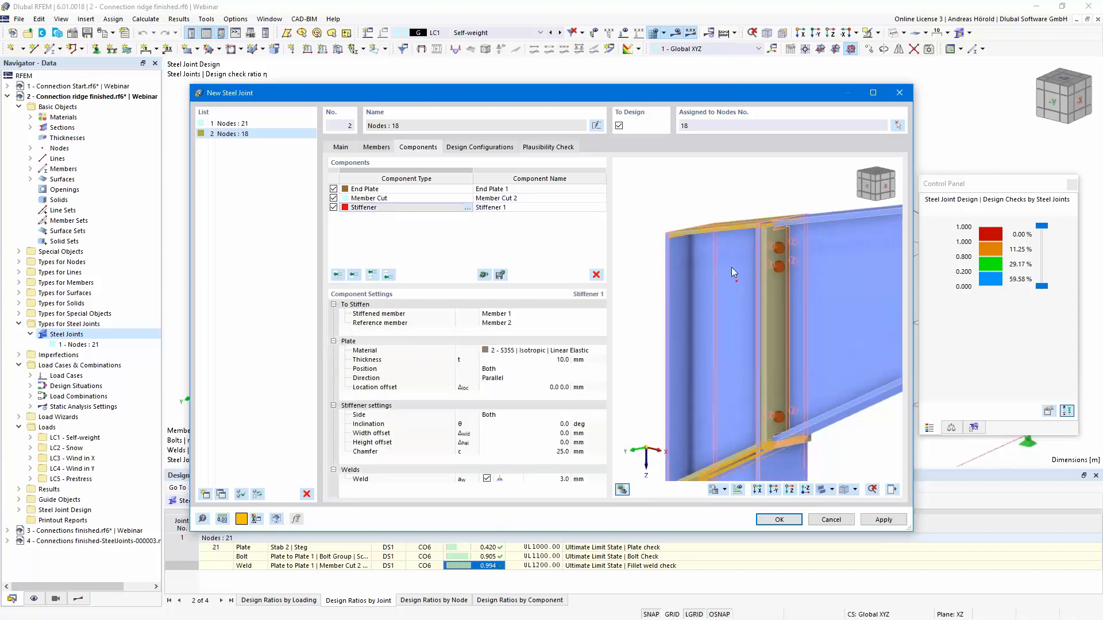
scroll(732, 267, down, 2)
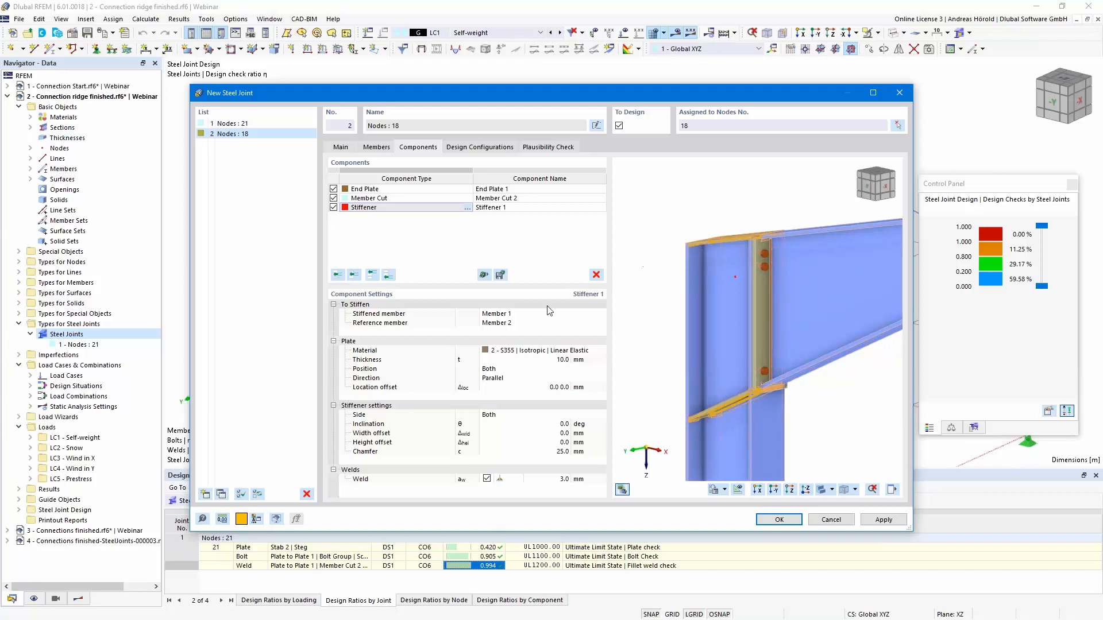
click(516, 370)
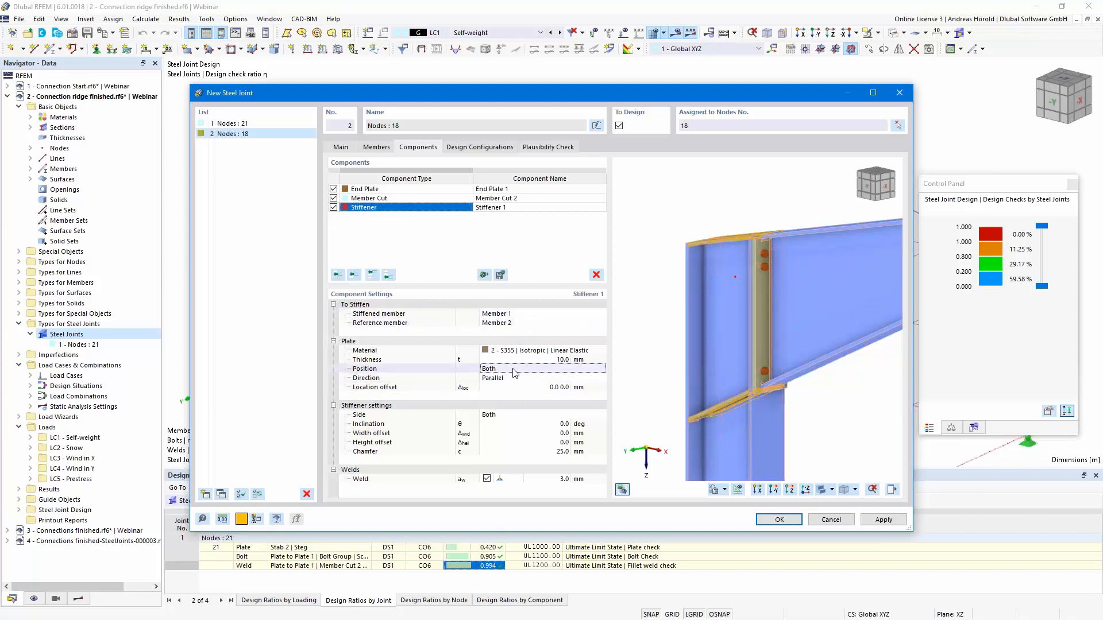
click(601, 368)
key(Escape)
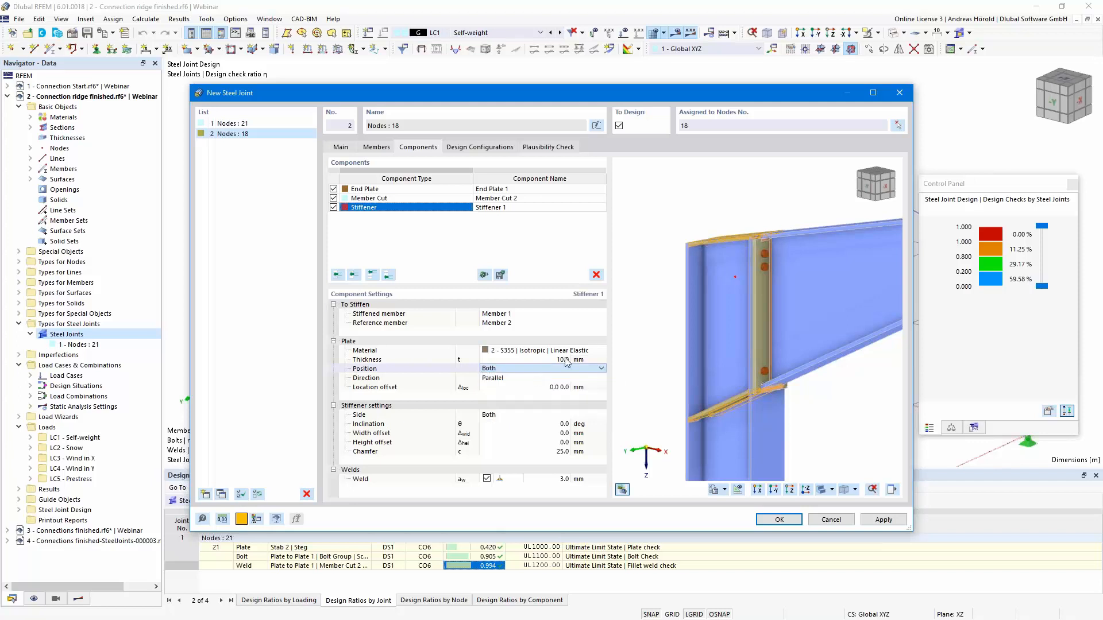
click(537, 379)
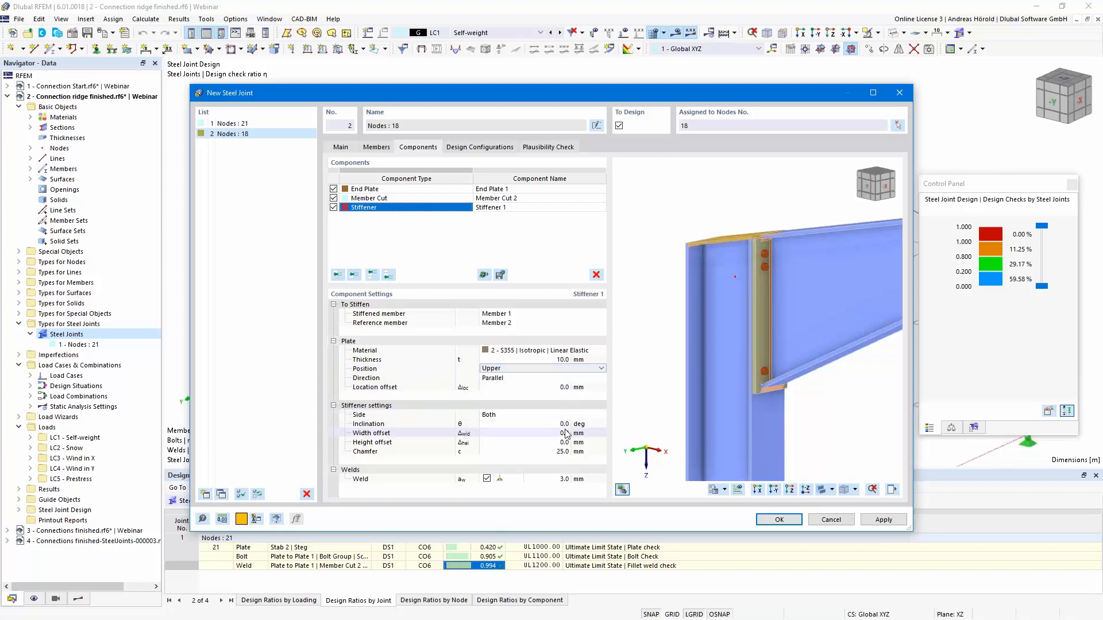
click(564, 480)
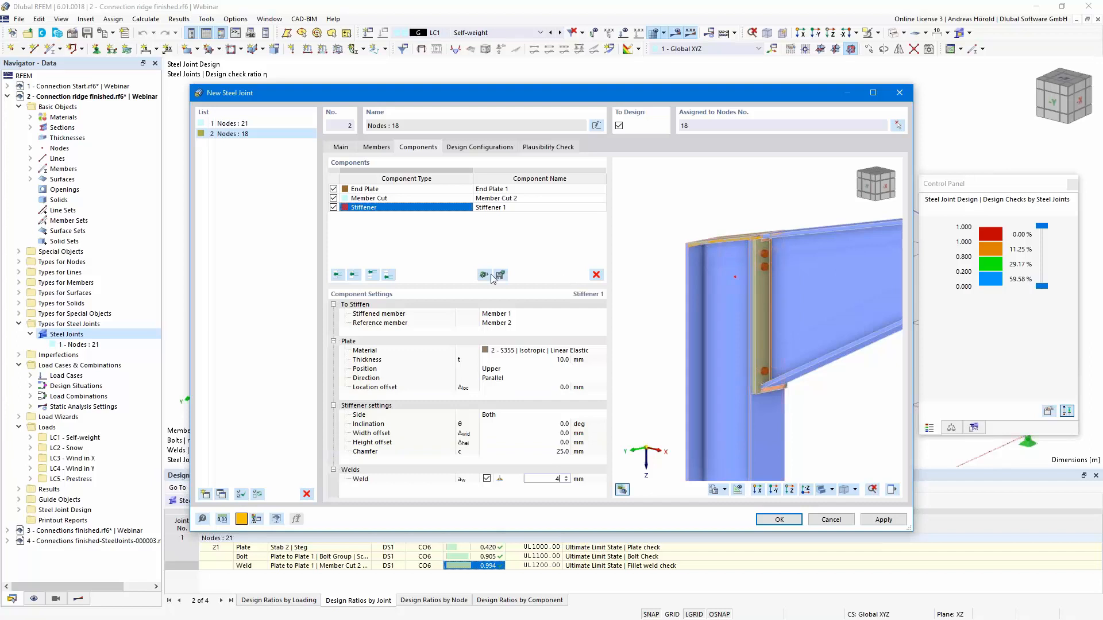
- Add a second stiffener component that stiffens Member 1 with Member 2 as its reference member
click(389, 277)
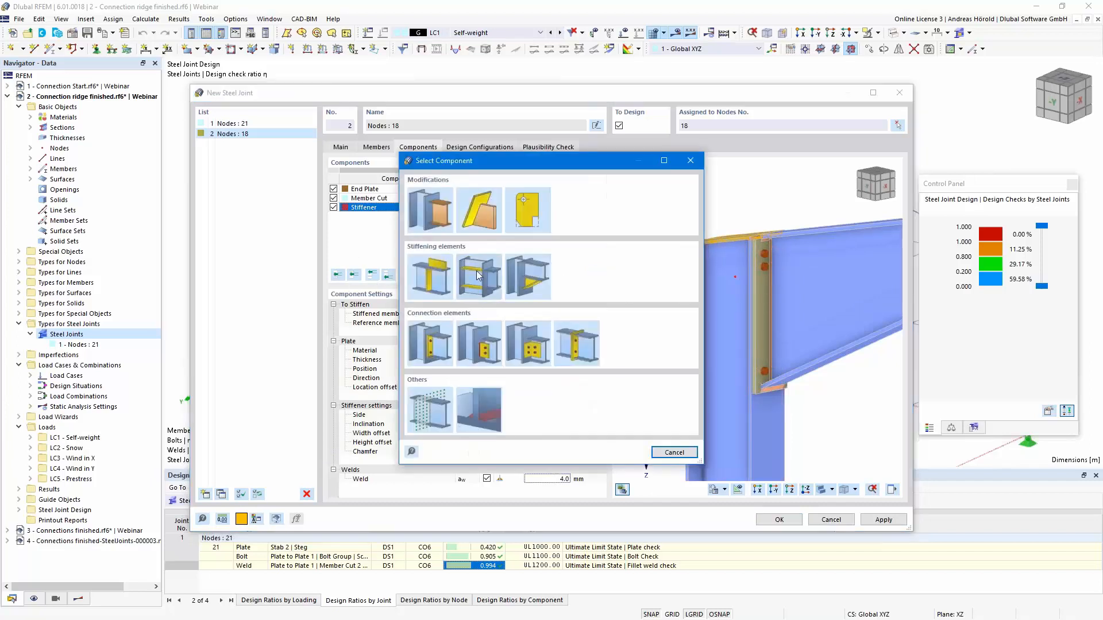
click(478, 277)
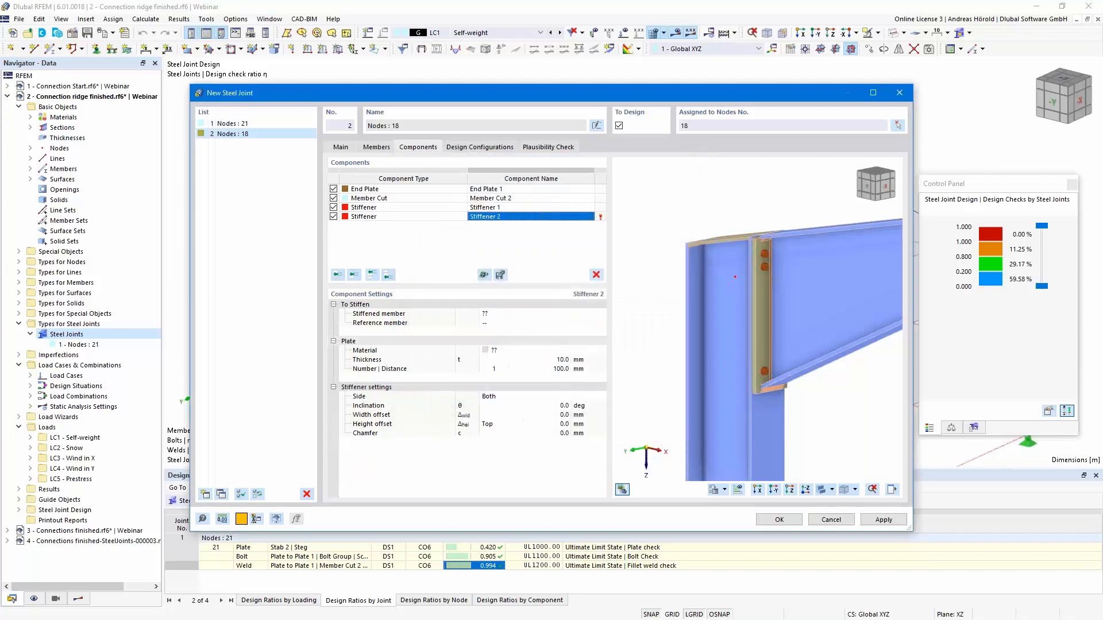
click(503, 315)
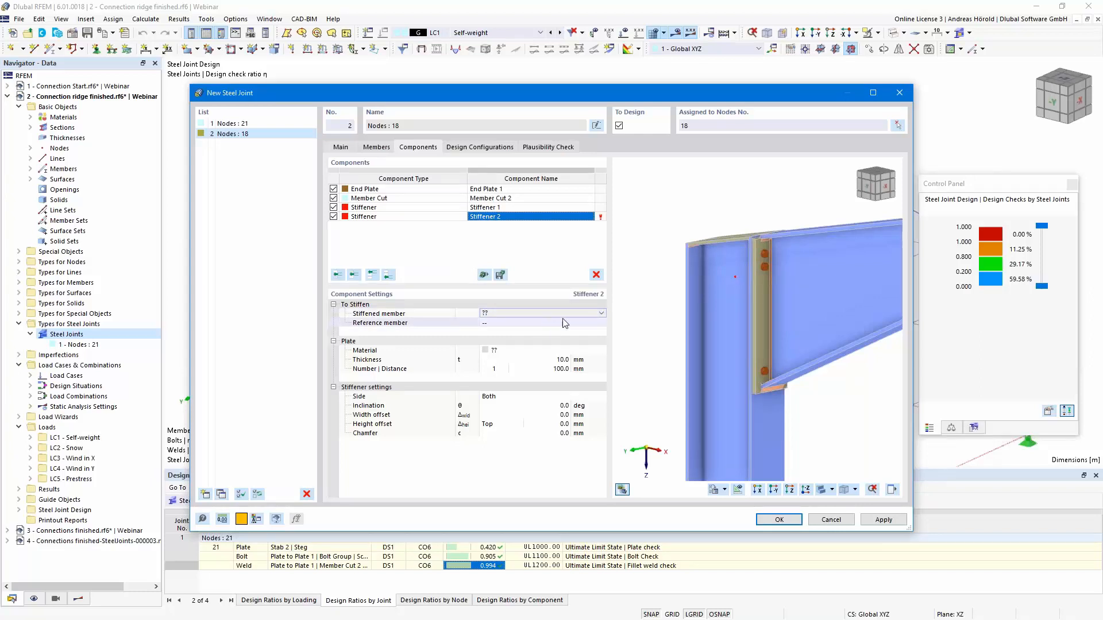
click(600, 314)
click(567, 335)
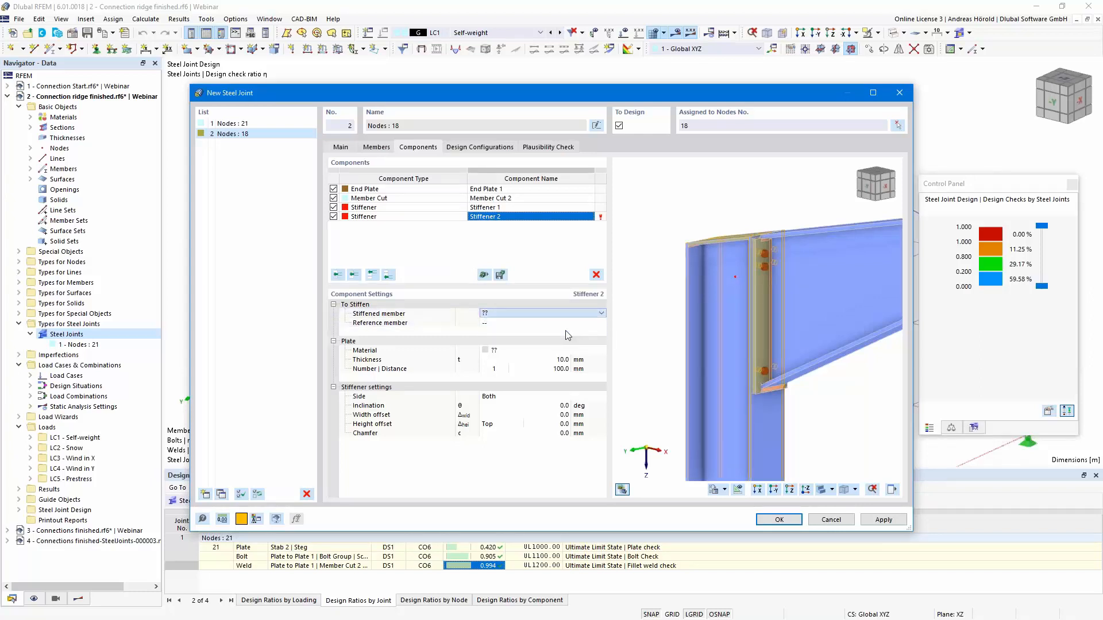
click(545, 323)
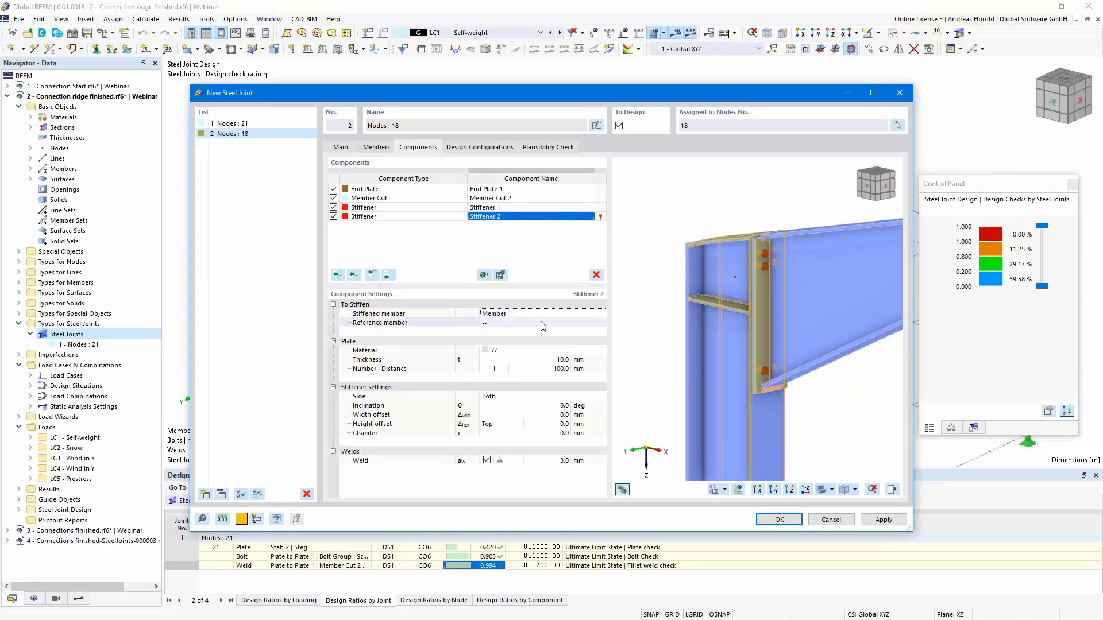
click(600, 323)
click(547, 338)
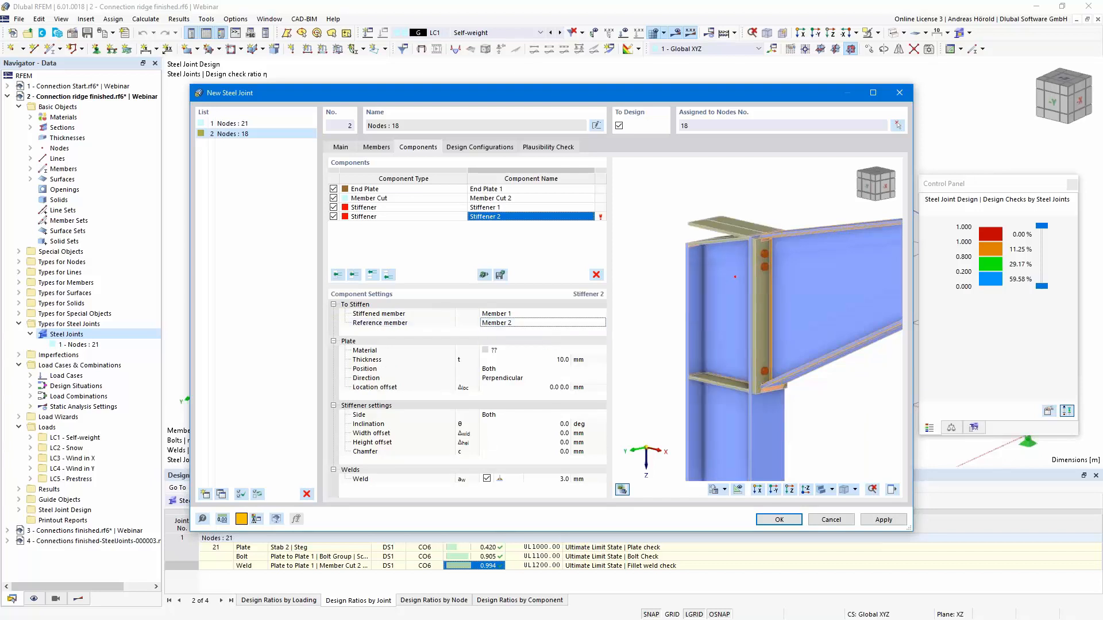
- Assign material 2 - S355 to Stiffener 2 and set its position to Lower
click(560, 350)
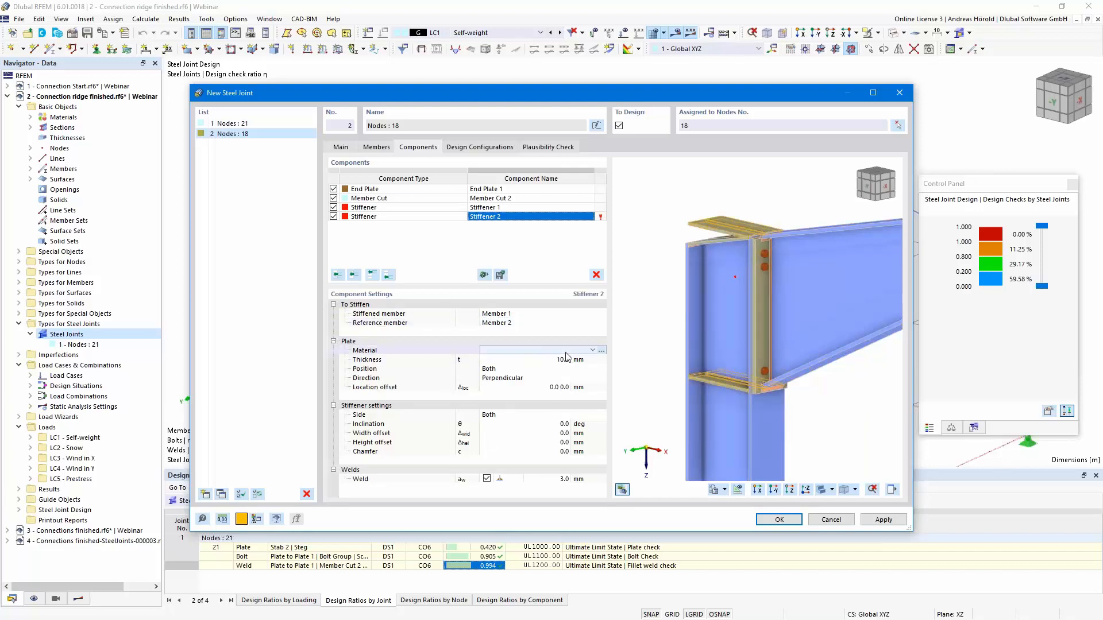
click(592, 350)
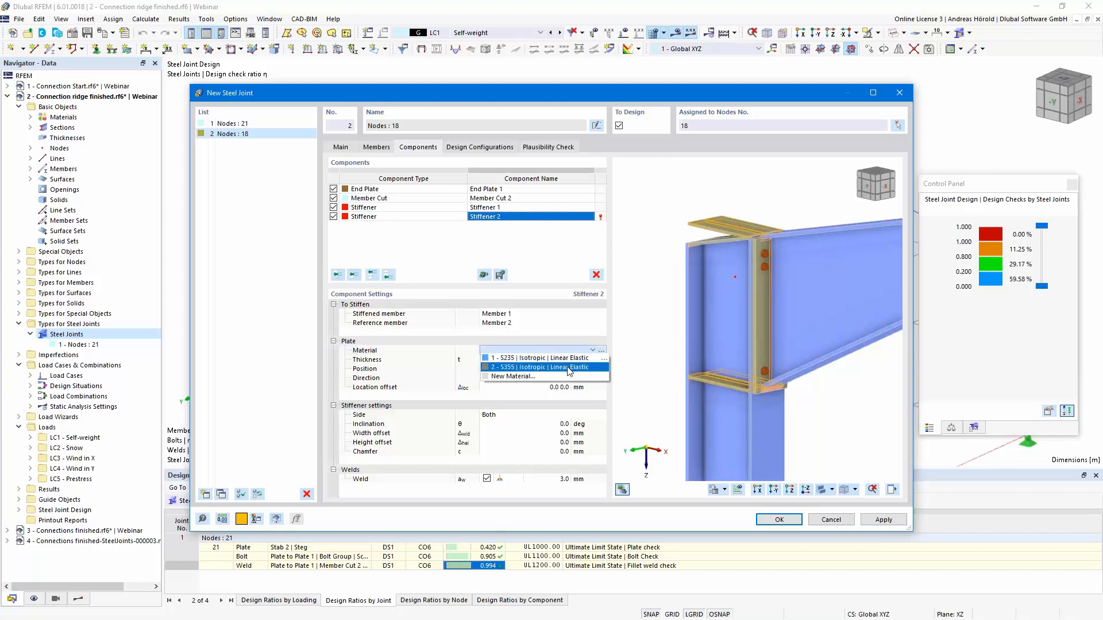
click(569, 368)
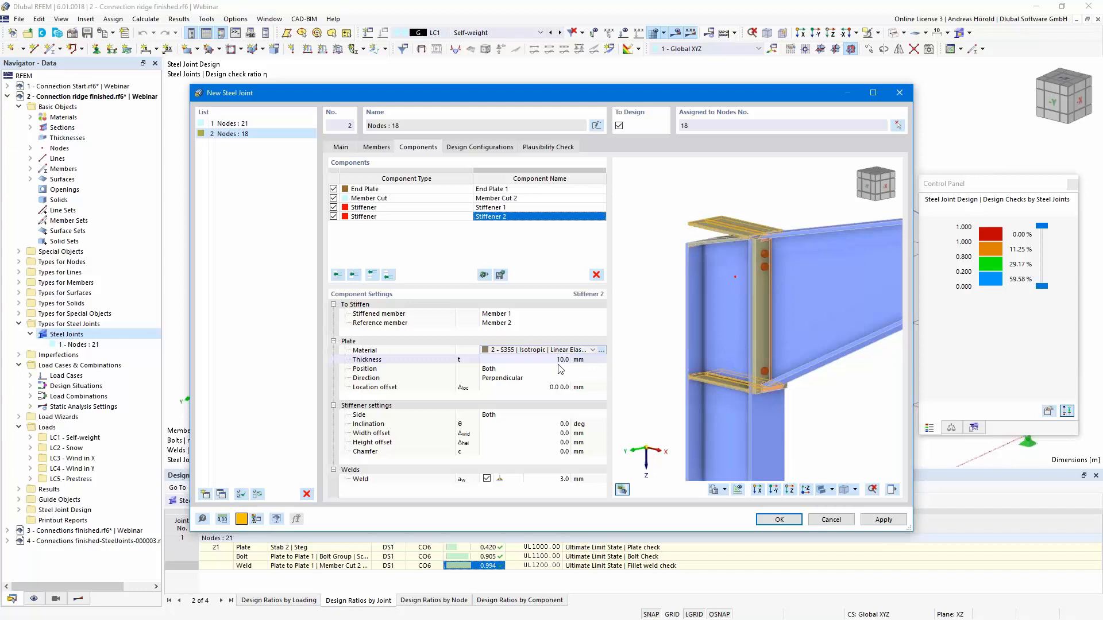
click(574, 368)
click(601, 368)
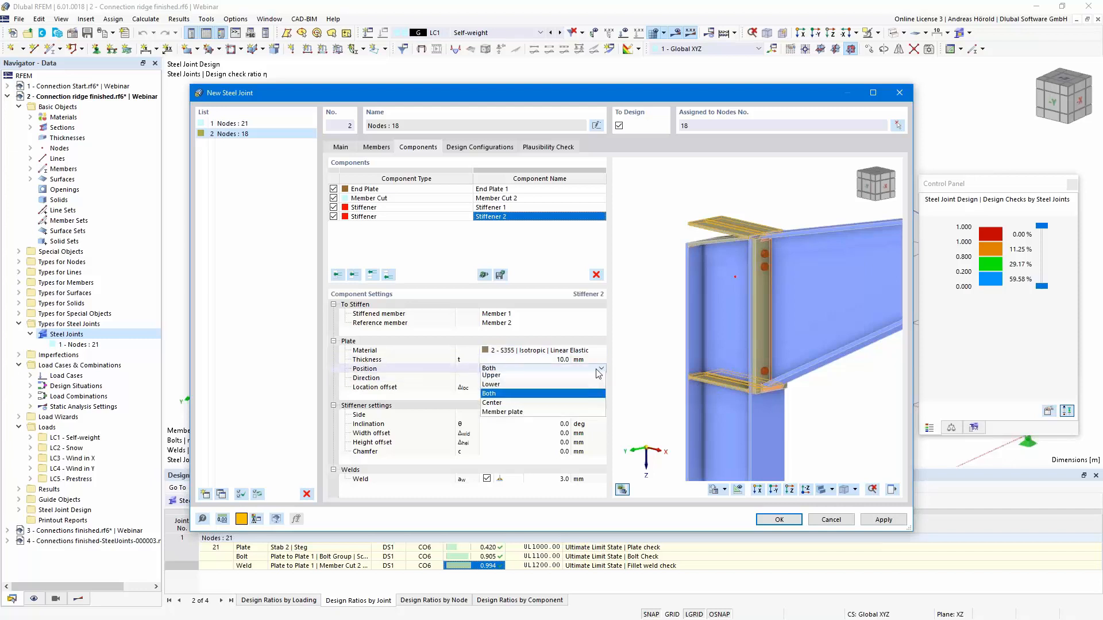
click(533, 386)
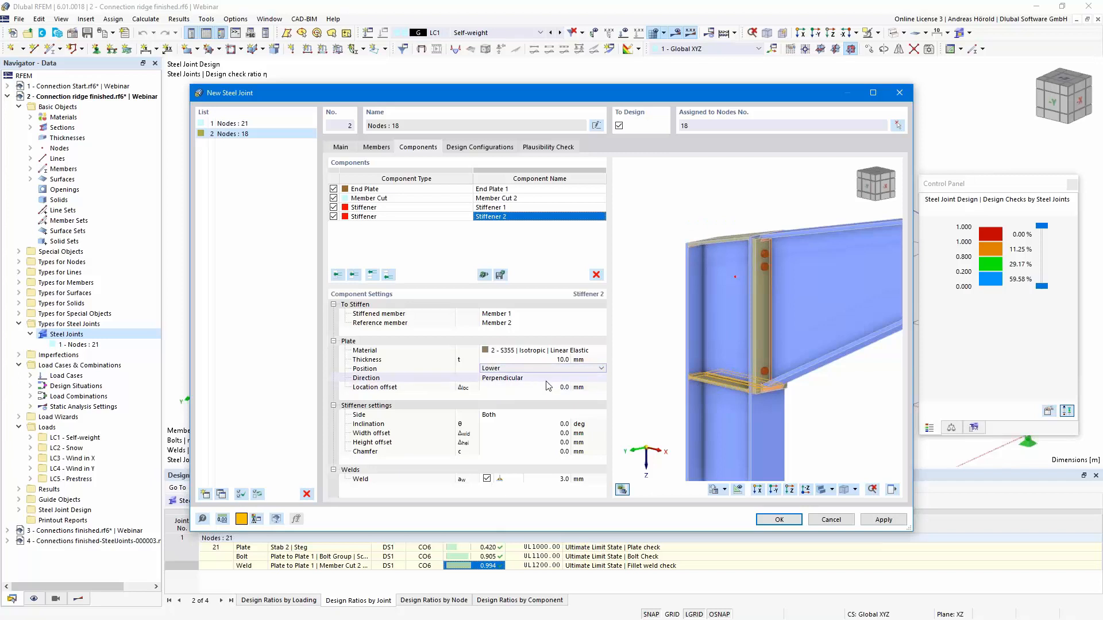
- Examine the corner joint in side view and review its design configuration and plausibility check
click(774, 490)
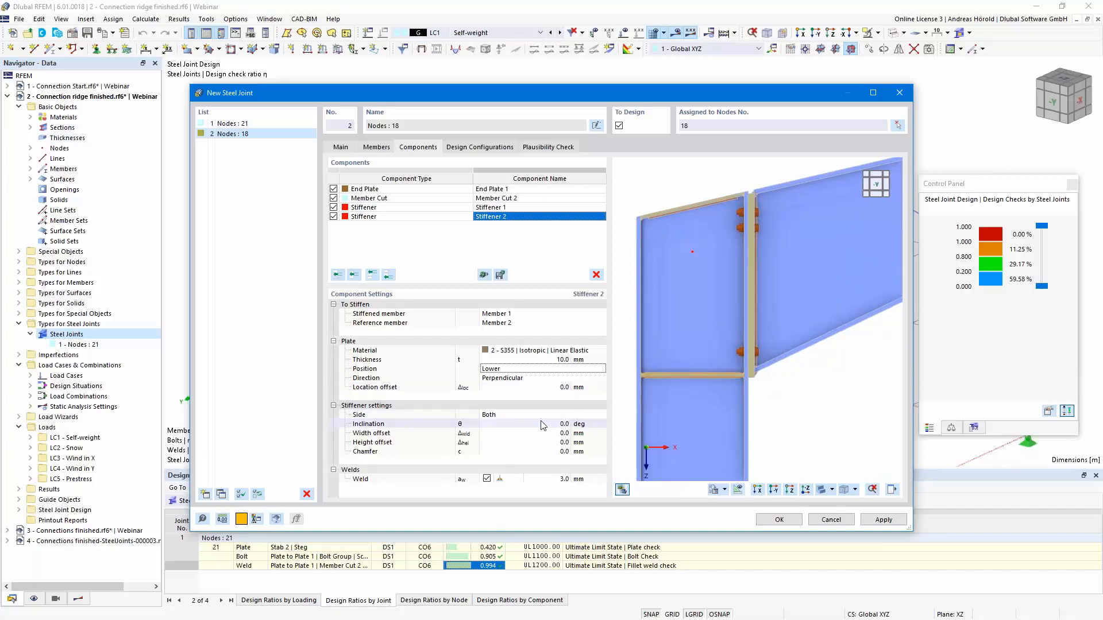
scroll(725, 396, down, 2)
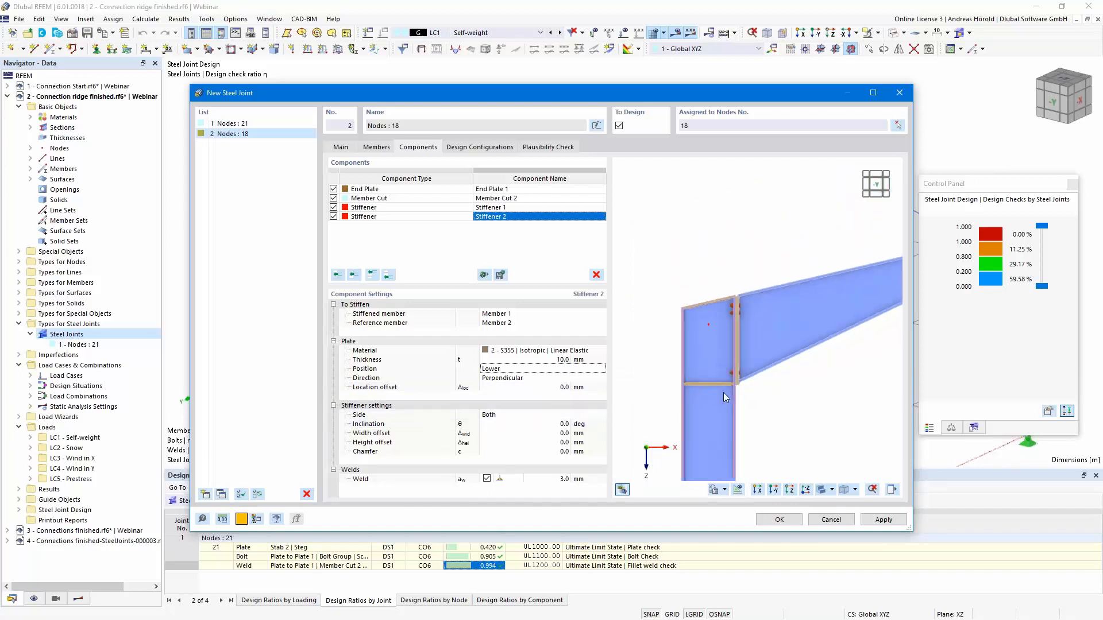
click(466, 148)
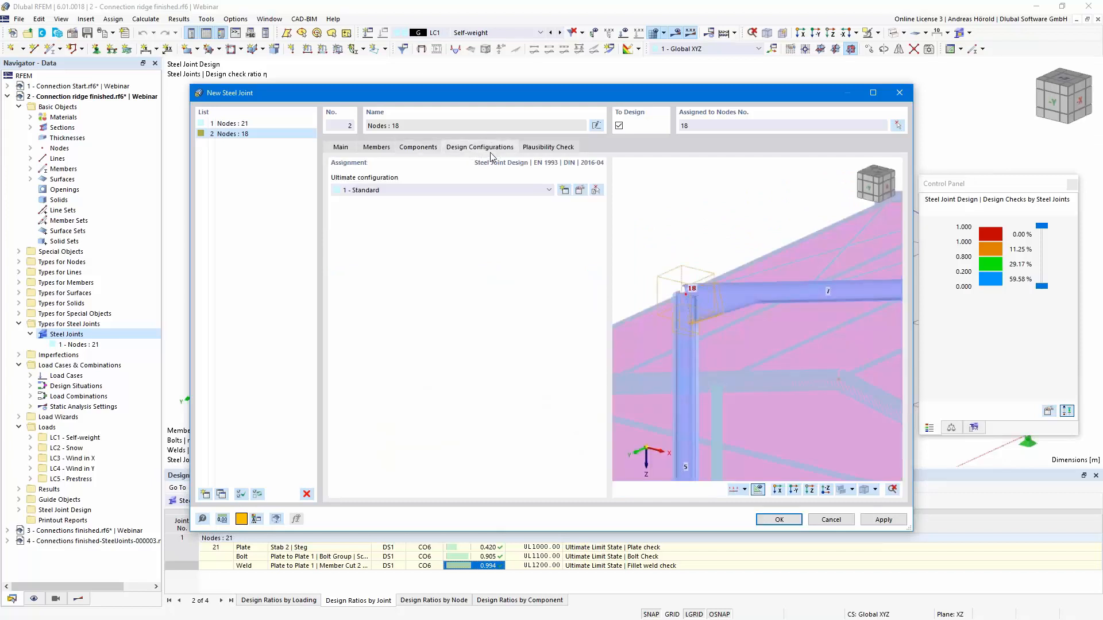
click(543, 148)
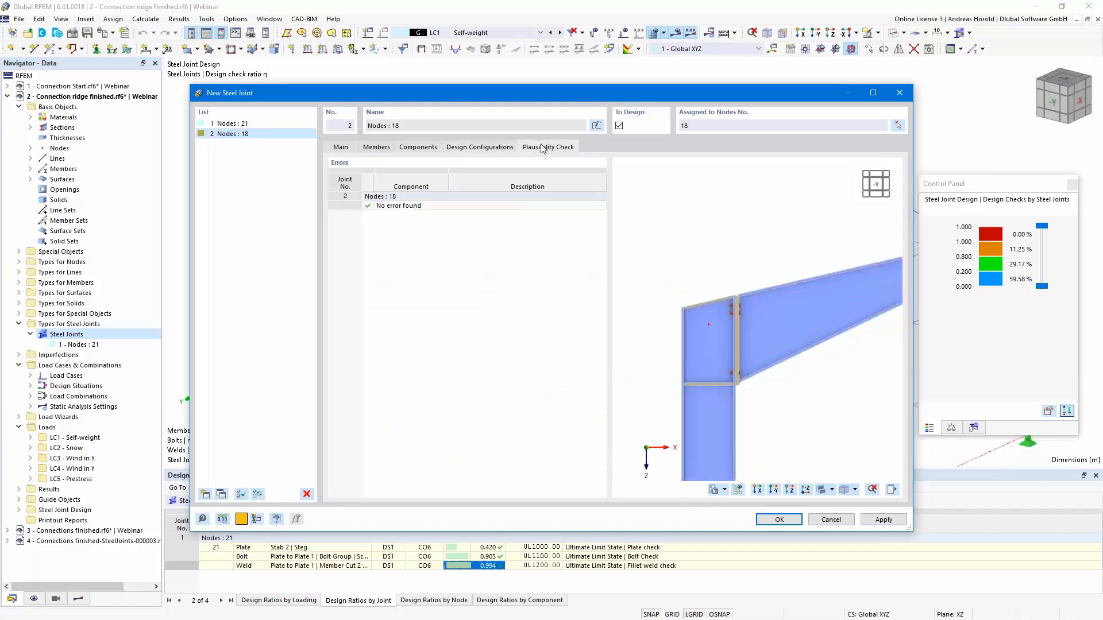
scroll(733, 371, up, 2)
scroll(732, 367, down, 2)
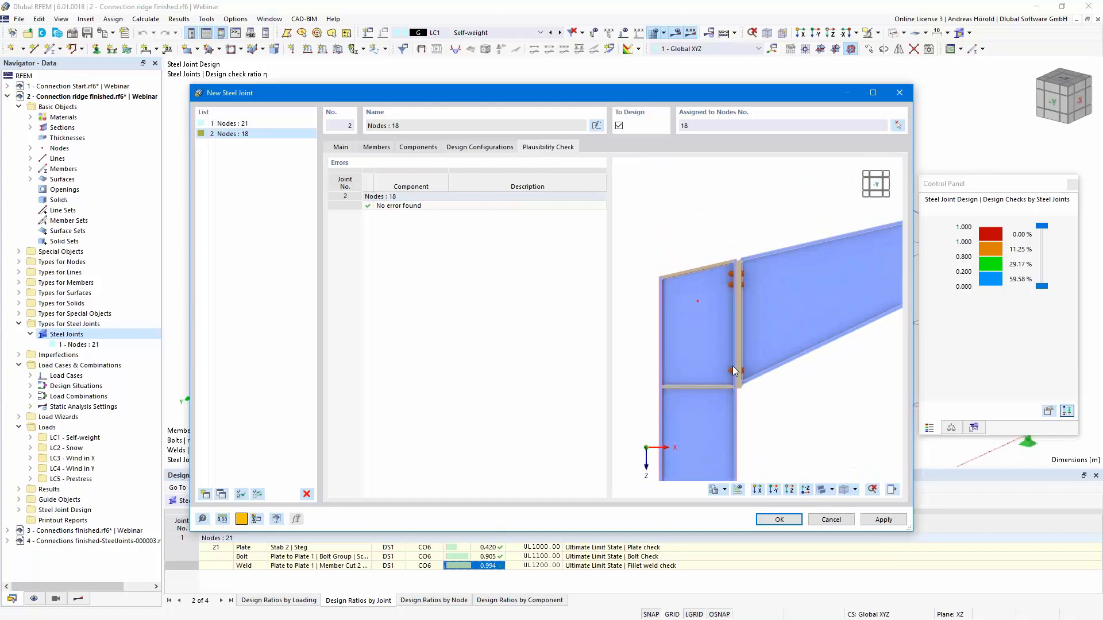
scroll(733, 367, up, 1)
scroll(732, 366, down, 2)
scroll(732, 366, up, 1)
middle_drag(732, 366, 771, 334)
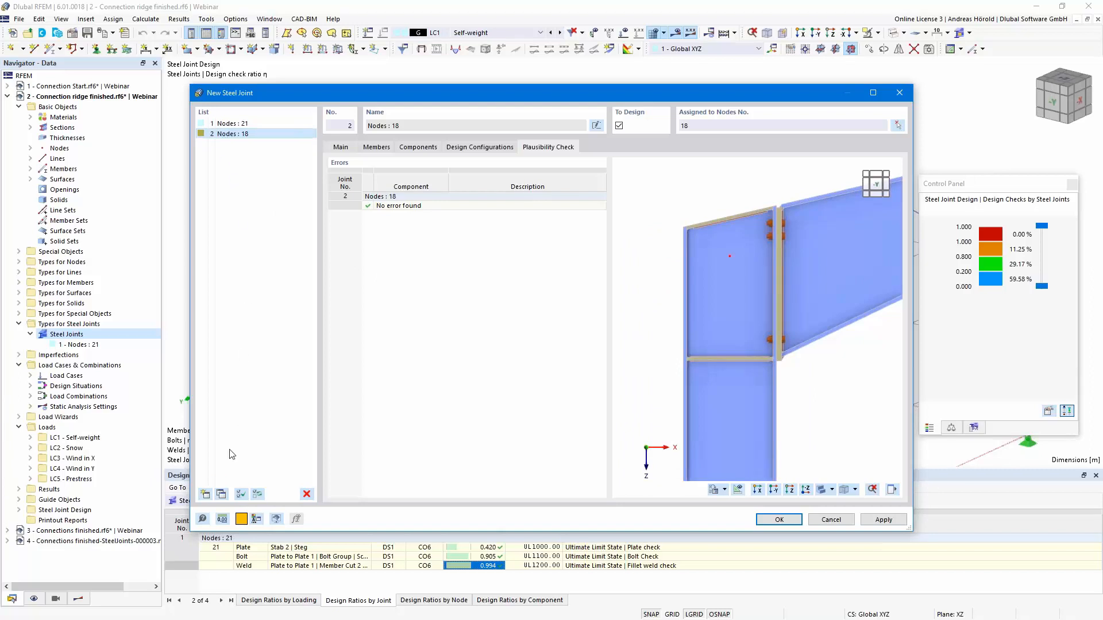
- Create a third steel joint and select node 20 in the model for its assignment
click(205, 495)
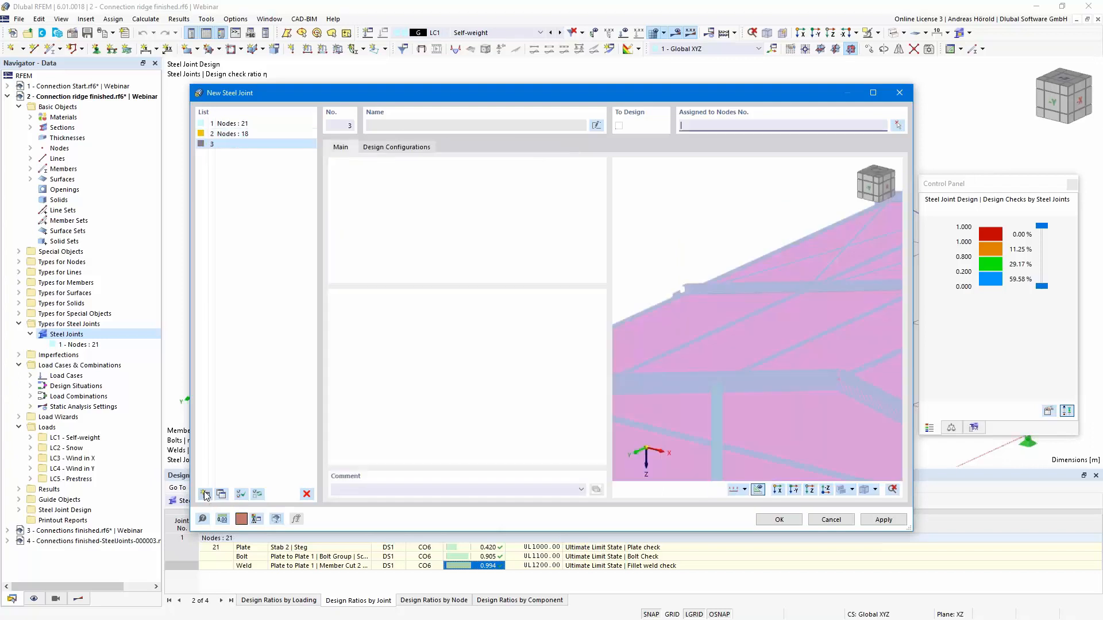
click(897, 125)
scroll(779, 327, up, 10)
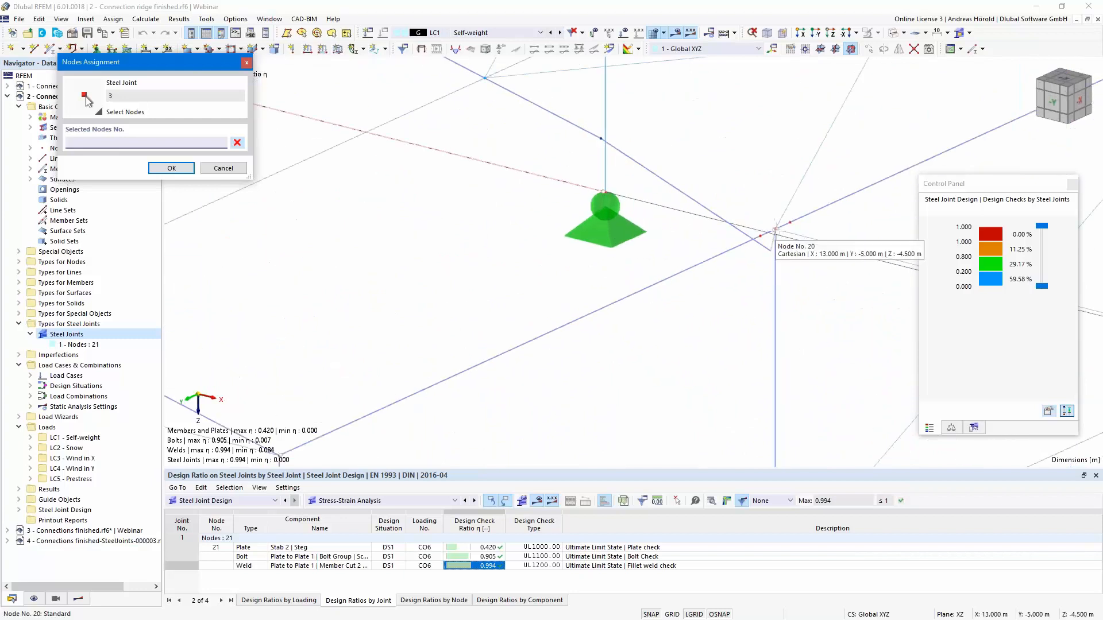
click(775, 229)
- Display the model as solid and examine the members meeting at node 20
scroll(781, 230, up, 4)
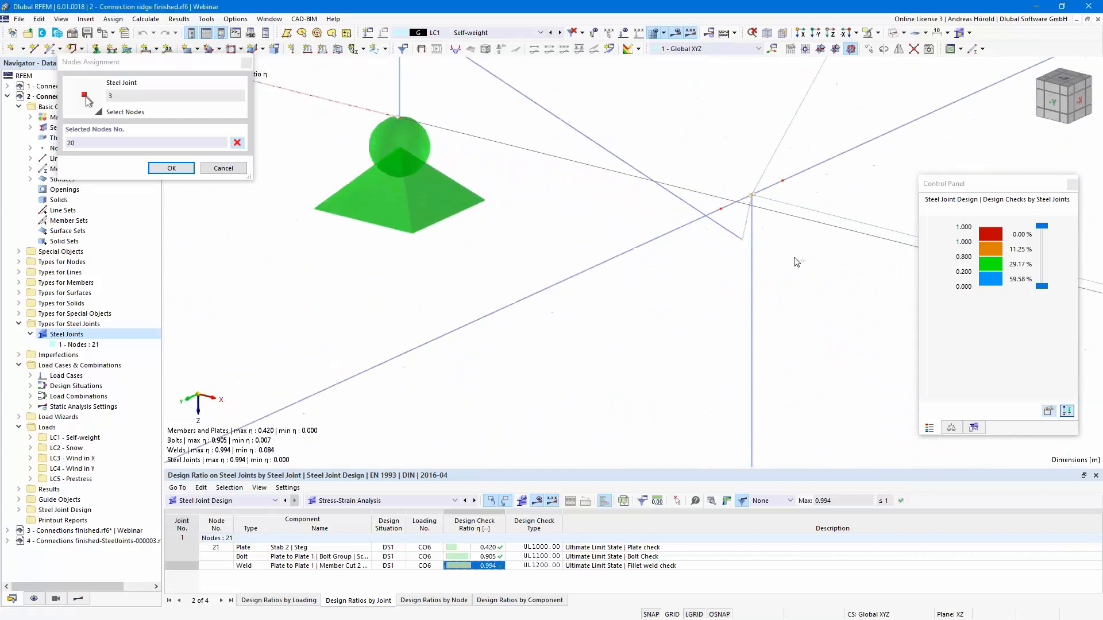
middle_drag(780, 230, 757, 374)
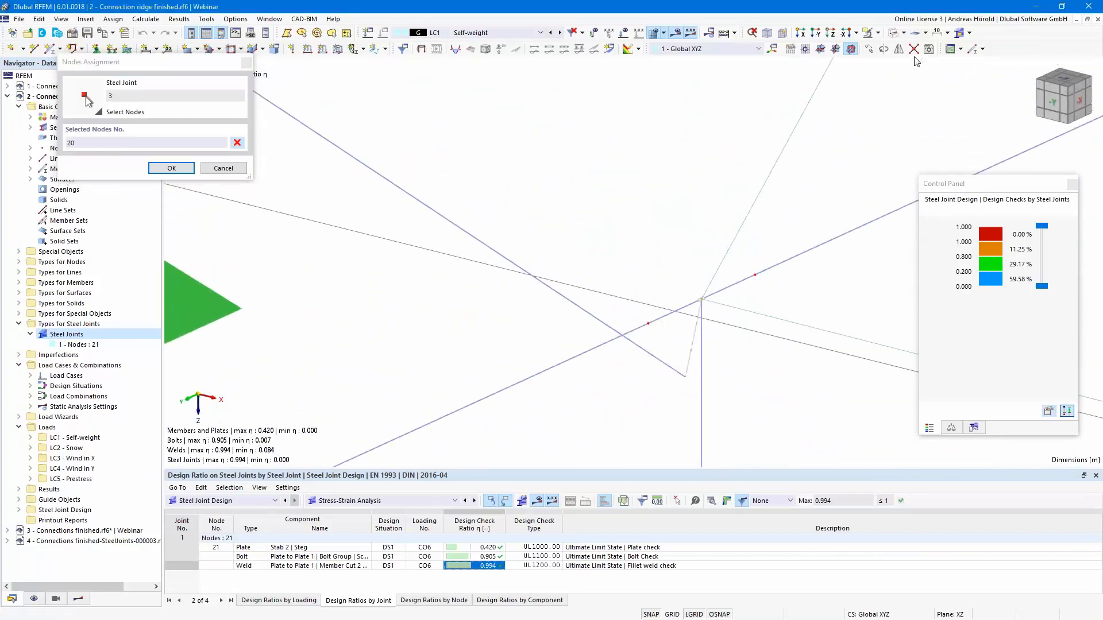
click(904, 33)
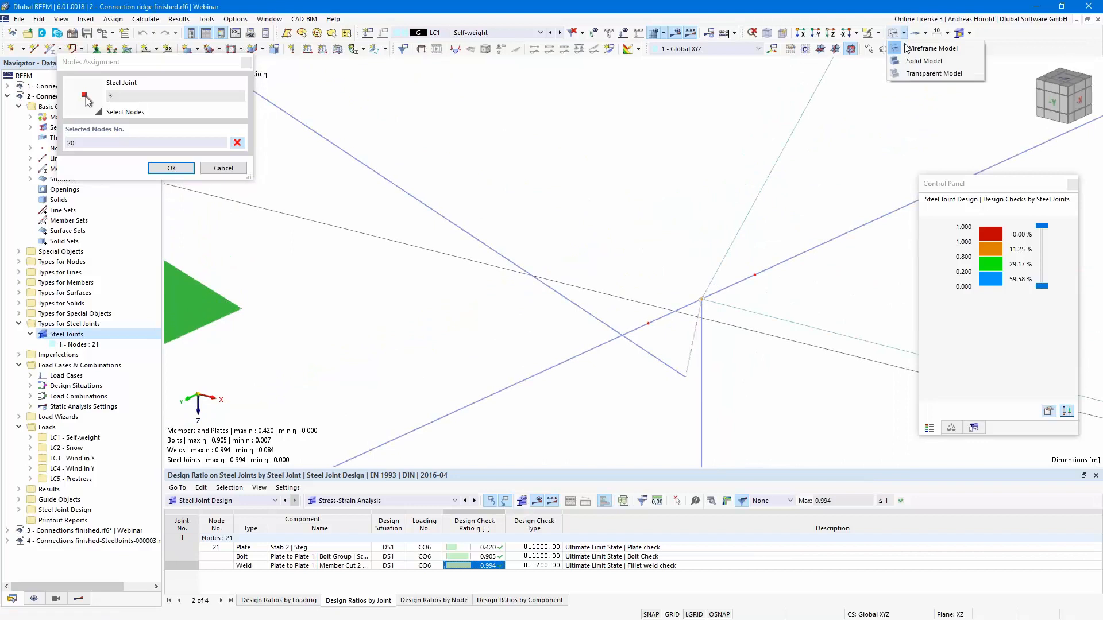
click(897, 74)
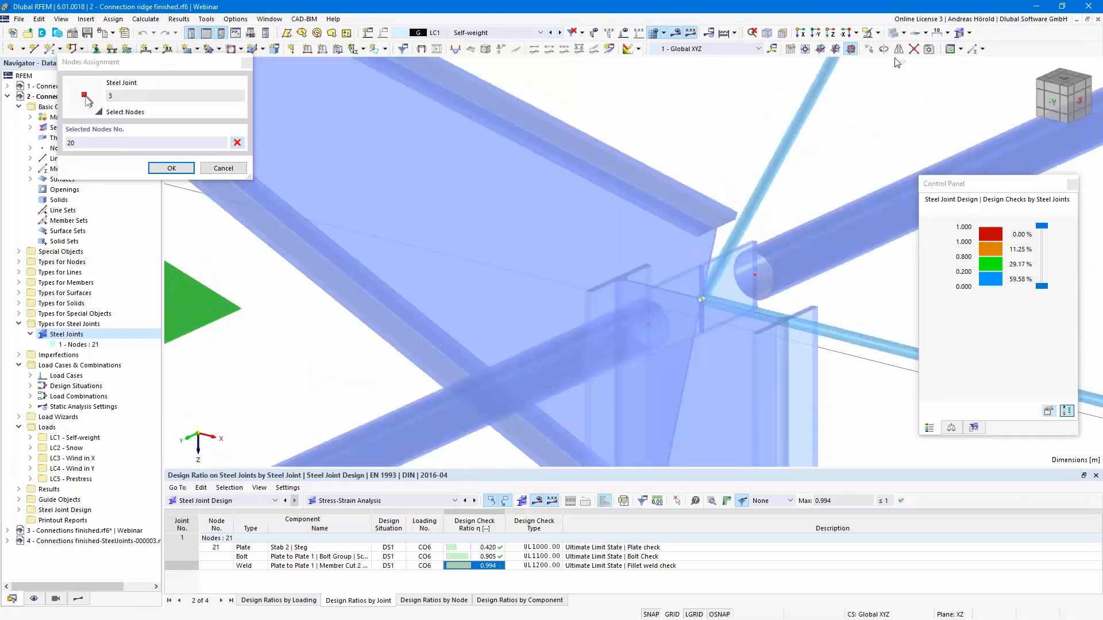
click(903, 33)
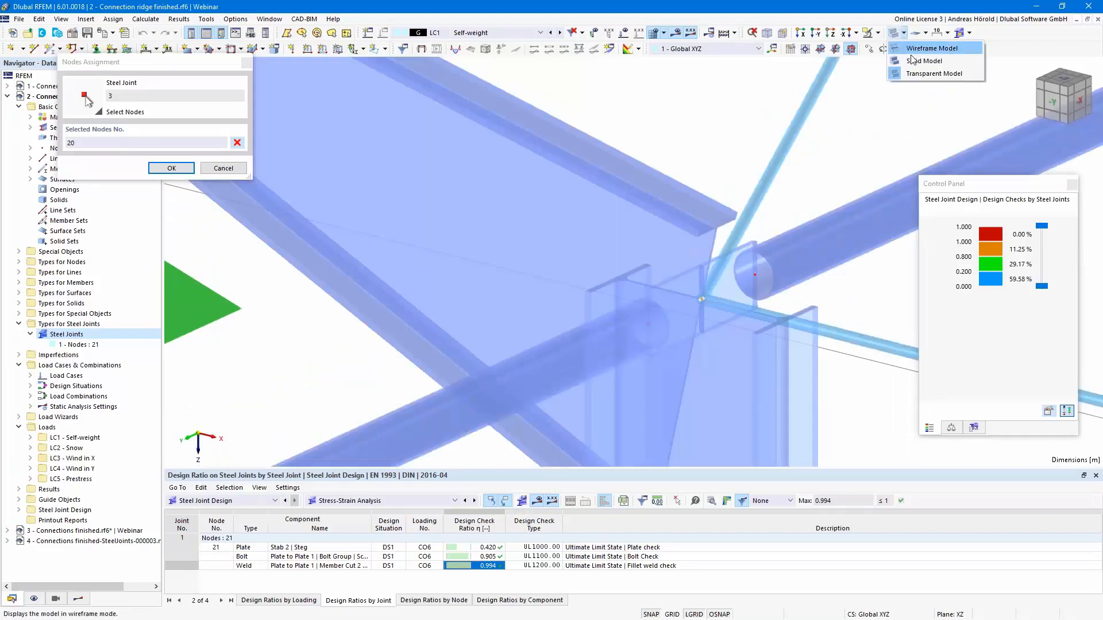
click(913, 60)
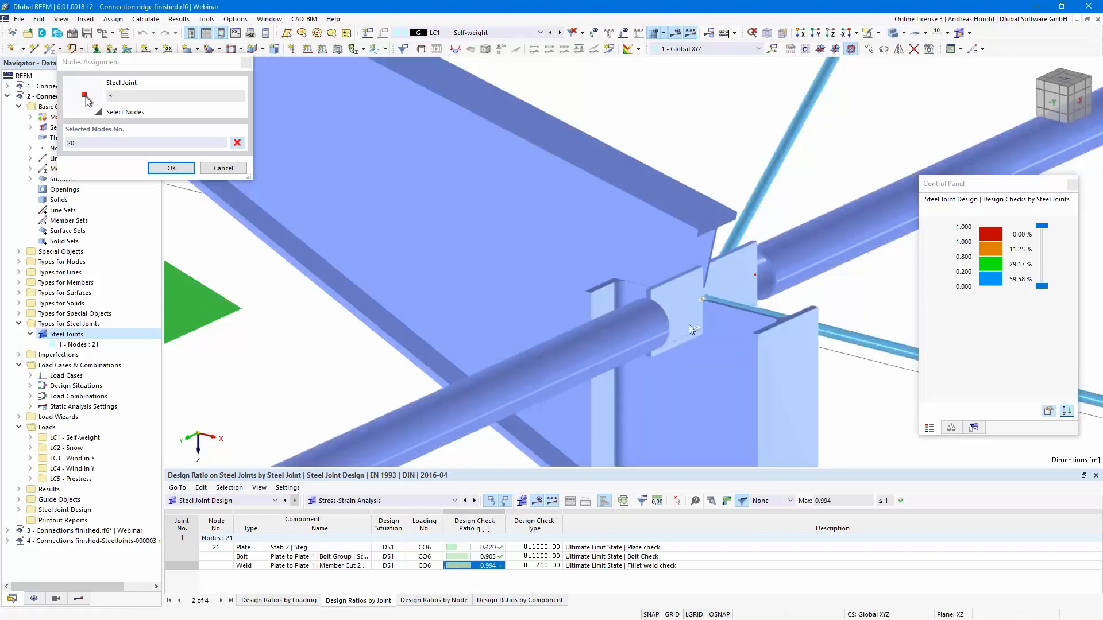
scroll(677, 320, down, 5)
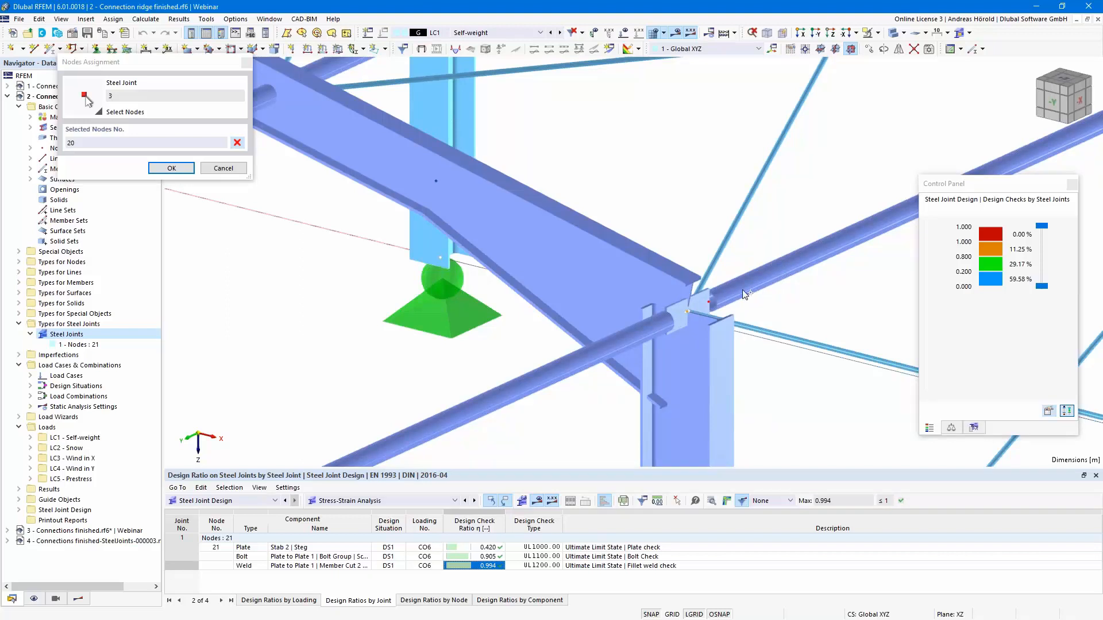
scroll(742, 290, up, 4)
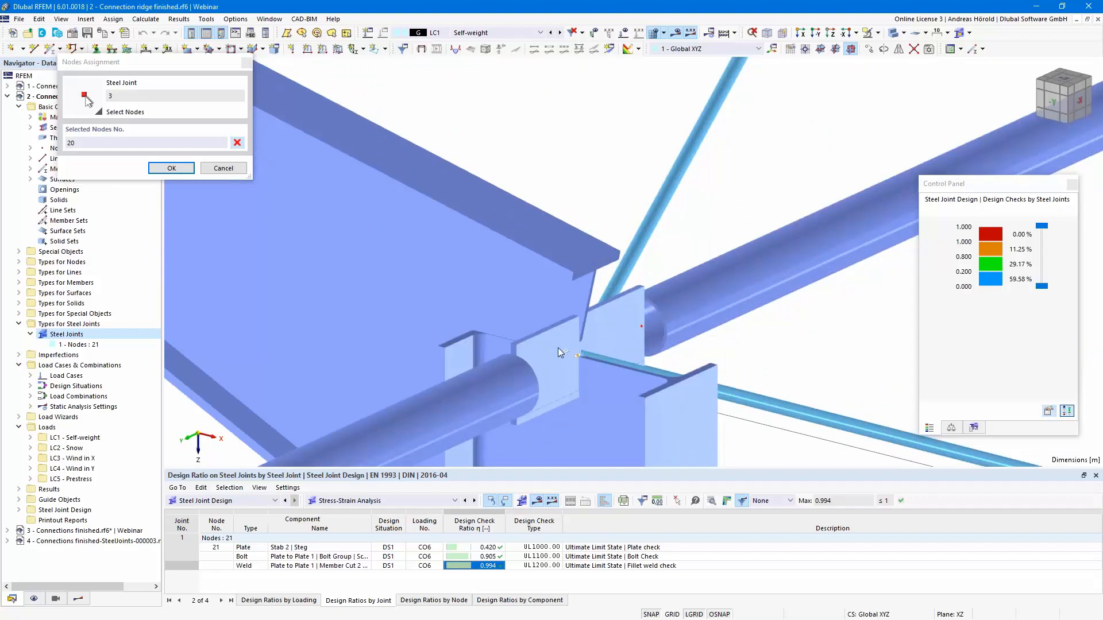
scroll(558, 353, down, 5)
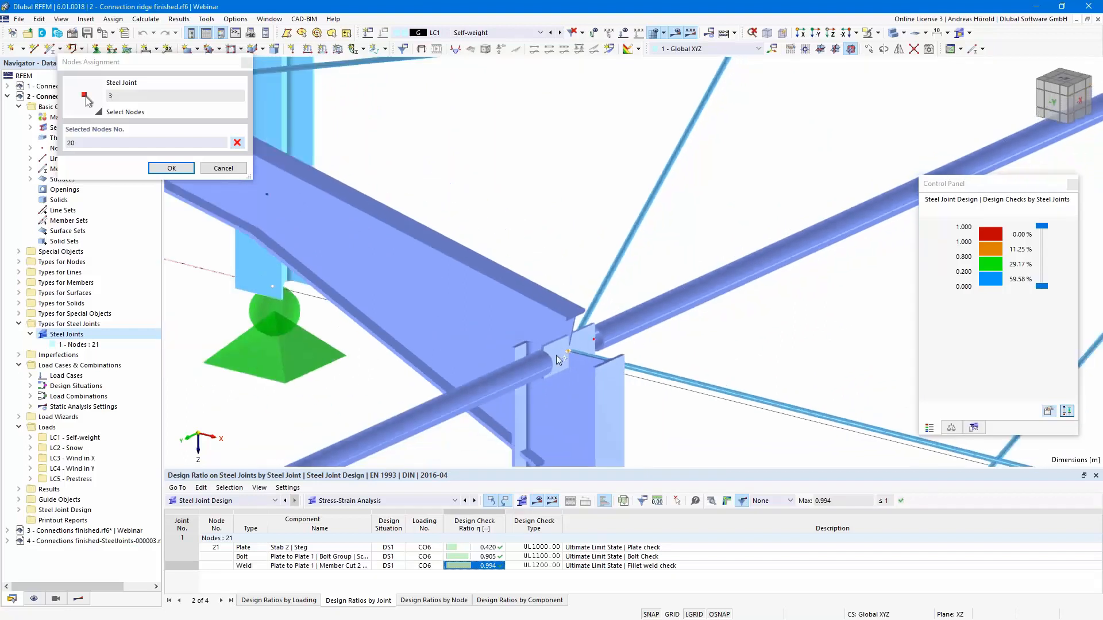
scroll(562, 358, down, 3)
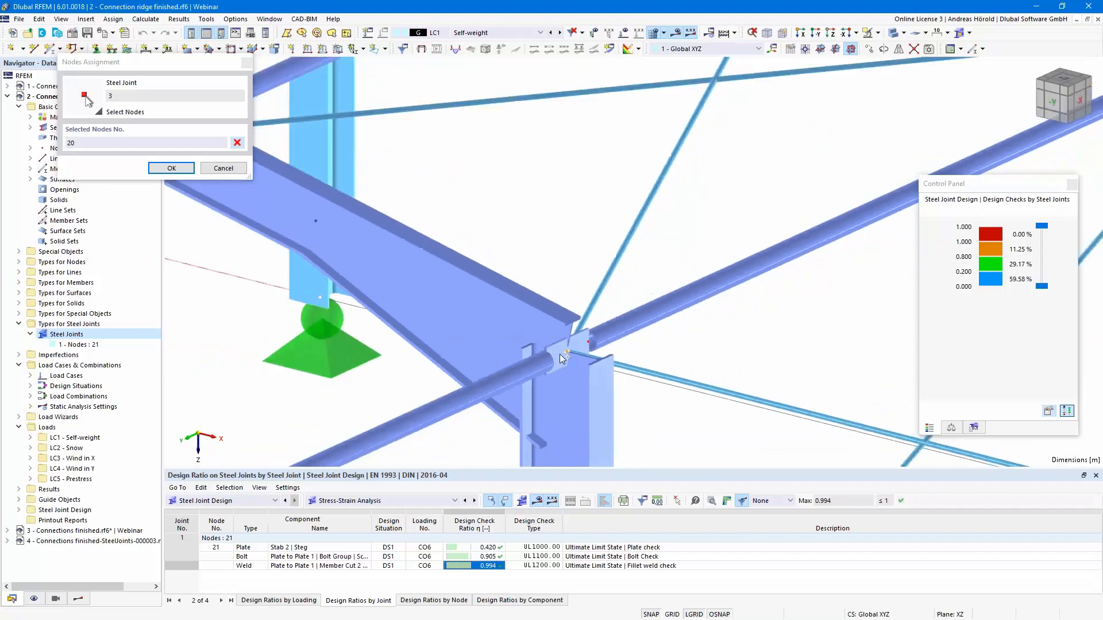
- Confirm node 20 for the third steel joint, exclude Member 4 and Member 5, and check the remaining members' settings
click(171, 168)
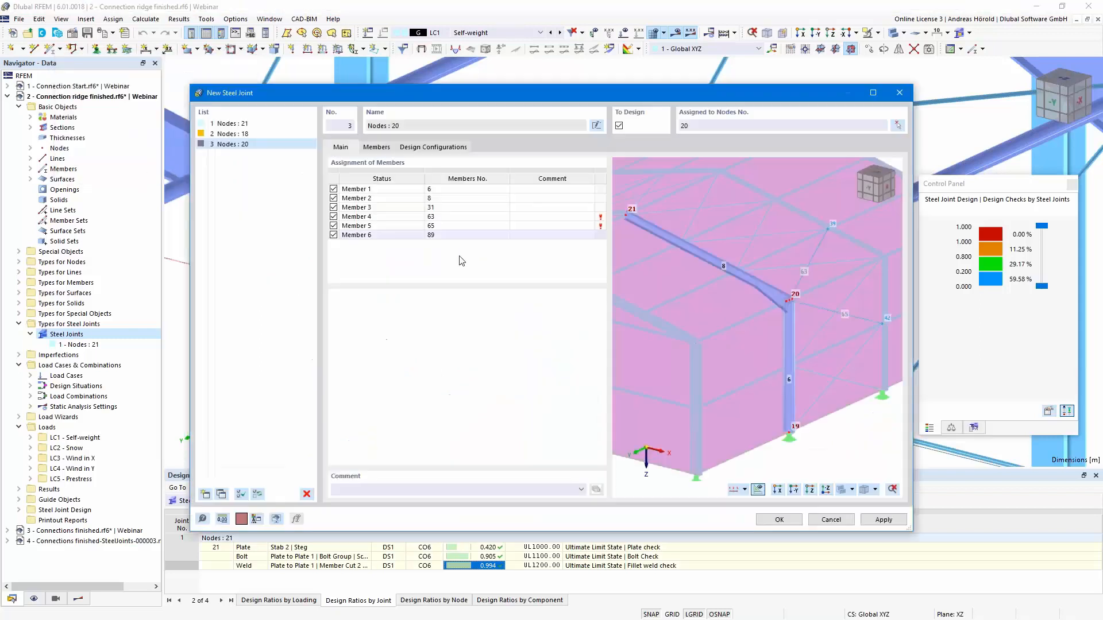
click(333, 217)
click(333, 226)
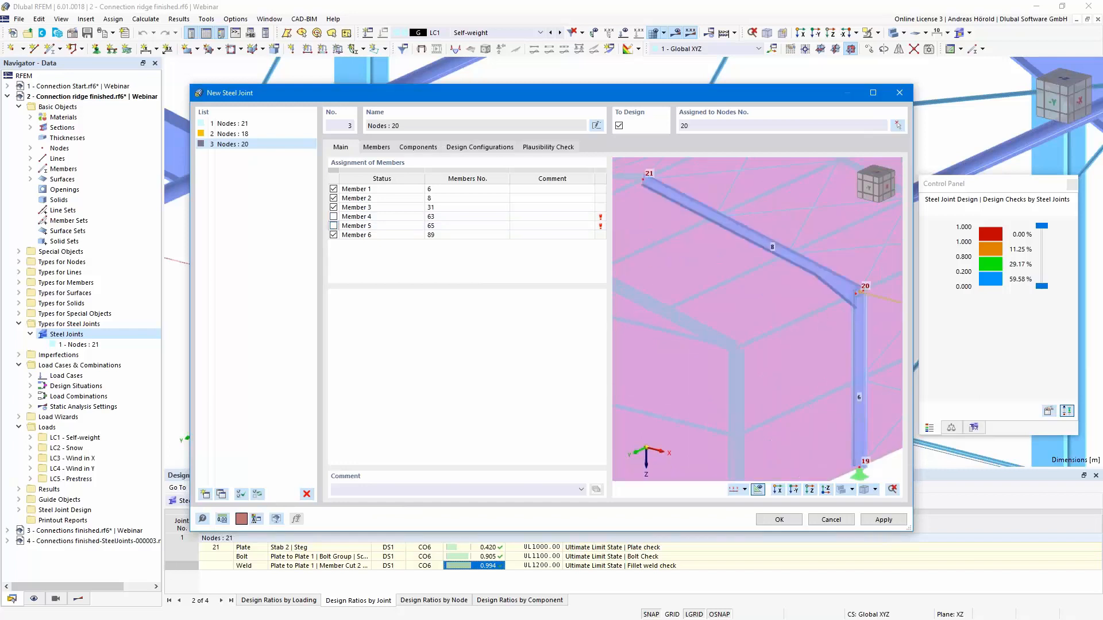
scroll(852, 318, up, 6)
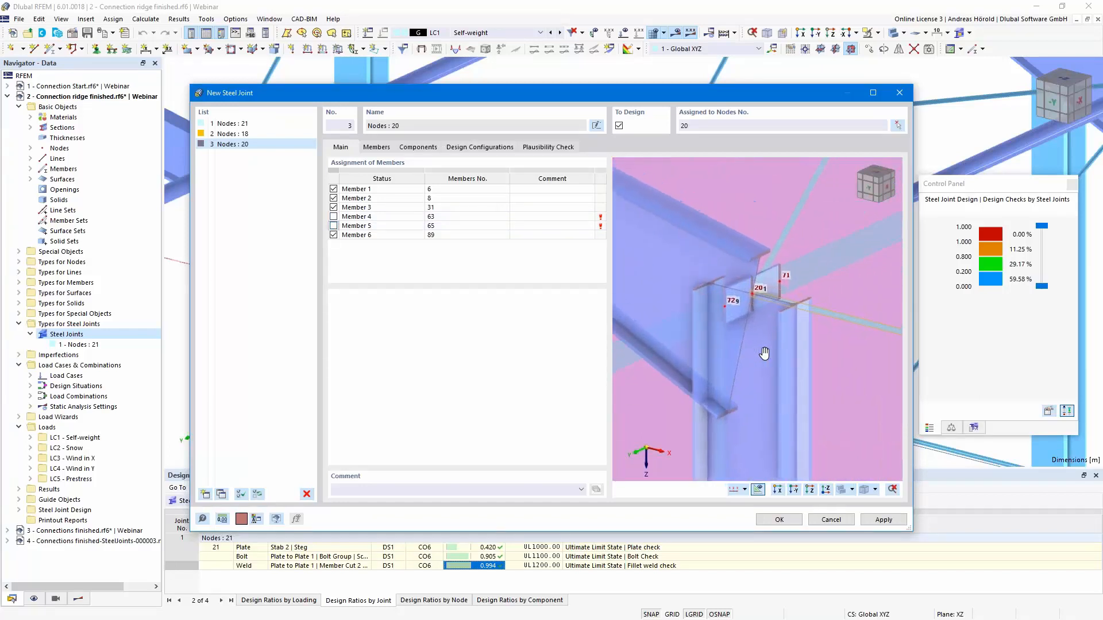
click(375, 148)
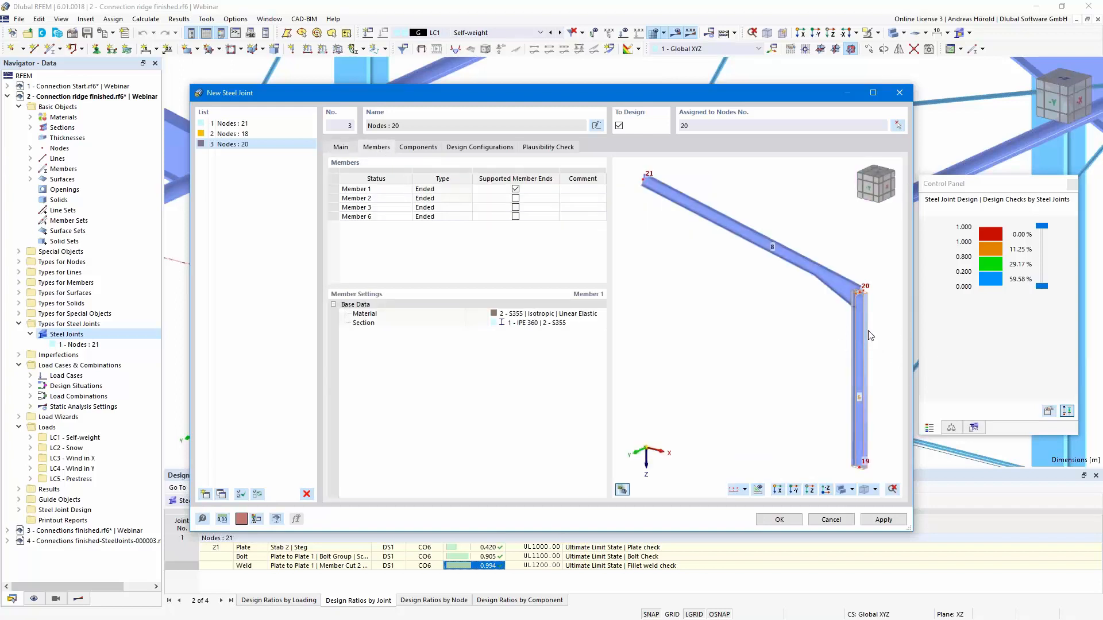
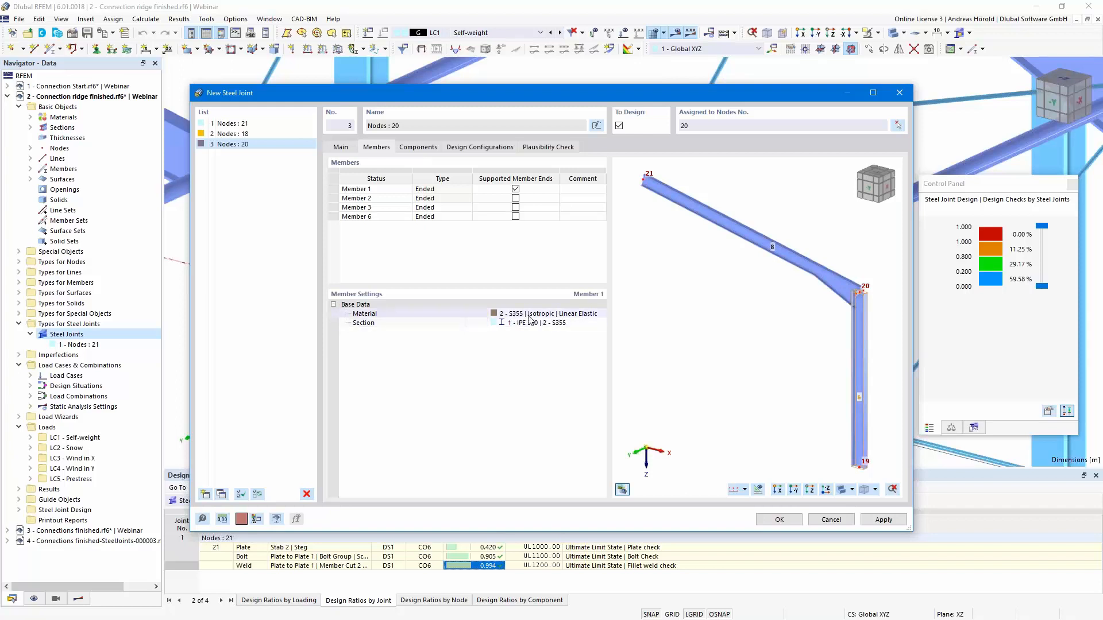
- Insert the joint components from the user-defined beam-to-column template "Frame Joint 6 M16, Plate 20, Haunch"
click(418, 149)
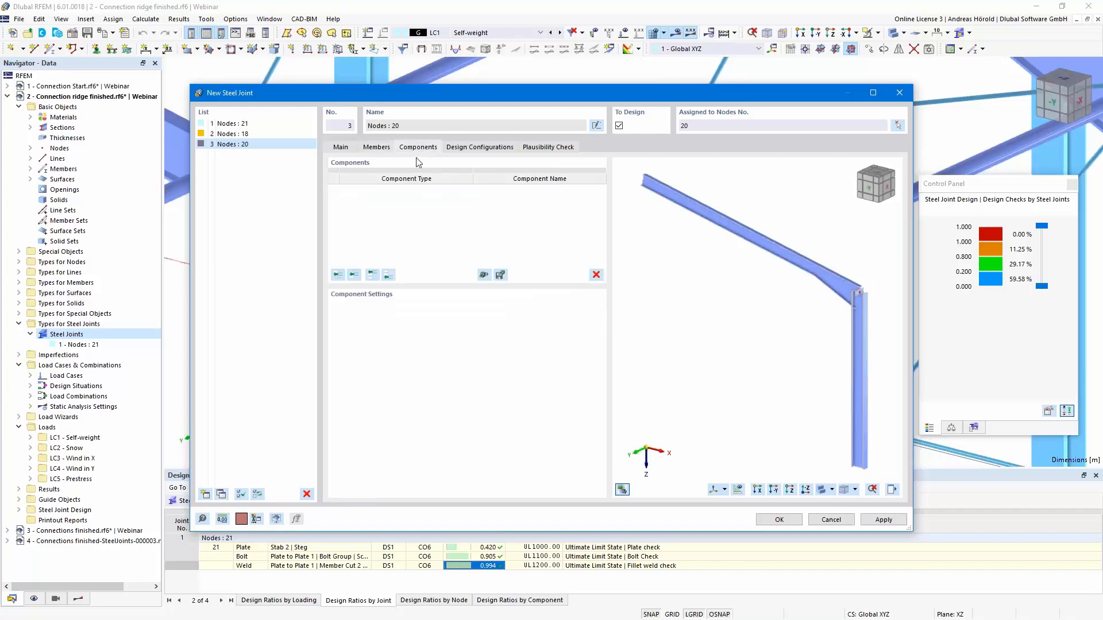
scroll(770, 298, up, 5)
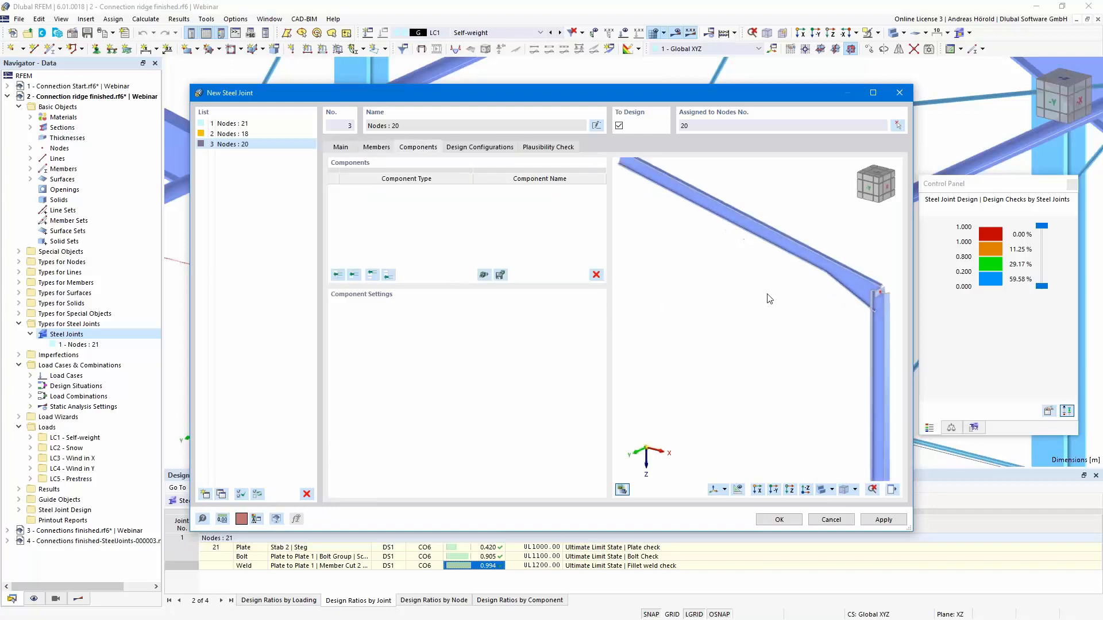
middle_drag(769, 347, 754, 409)
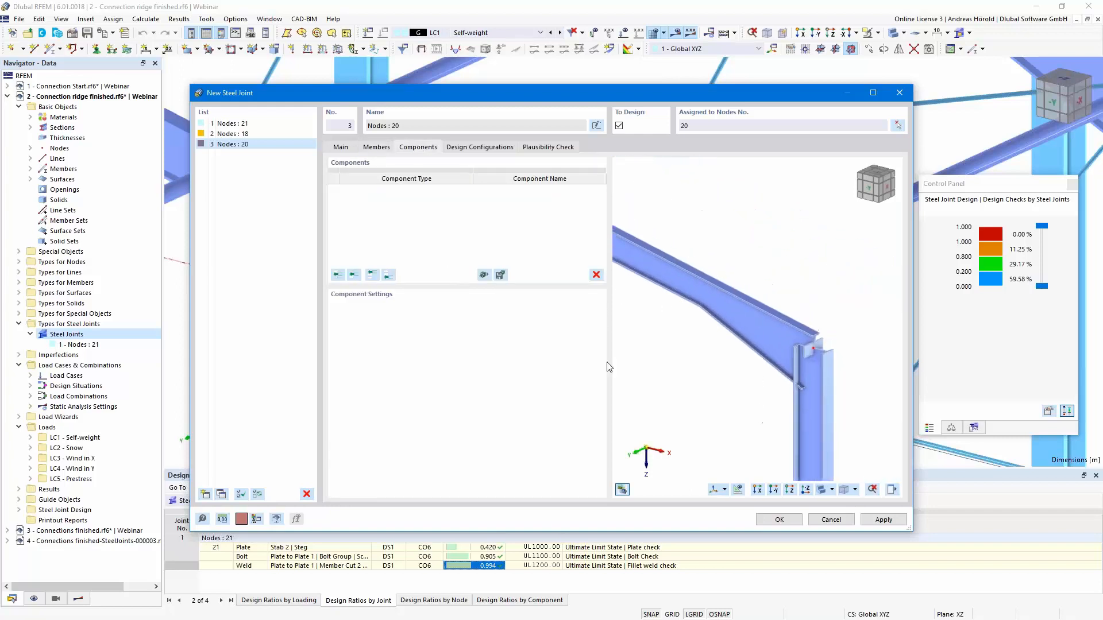
click(484, 275)
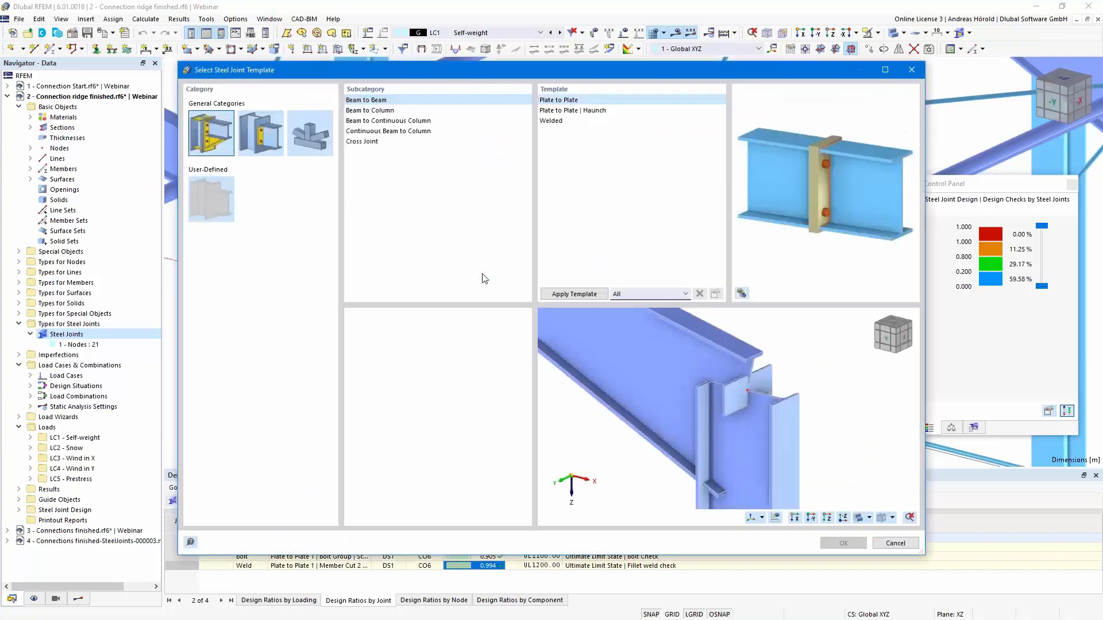
click(210, 194)
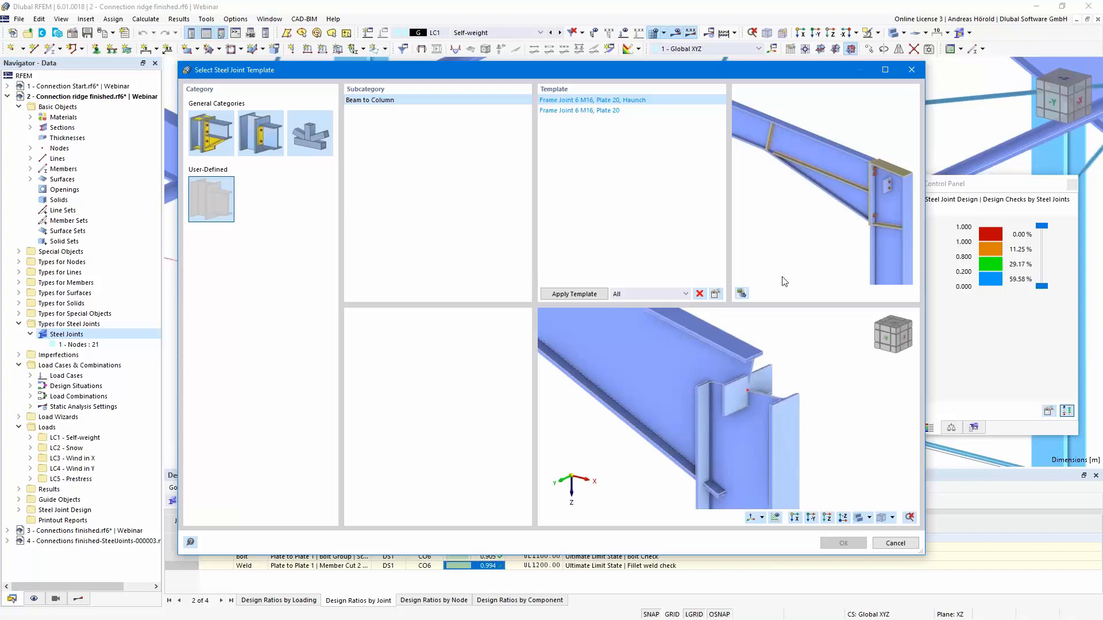
click(569, 296)
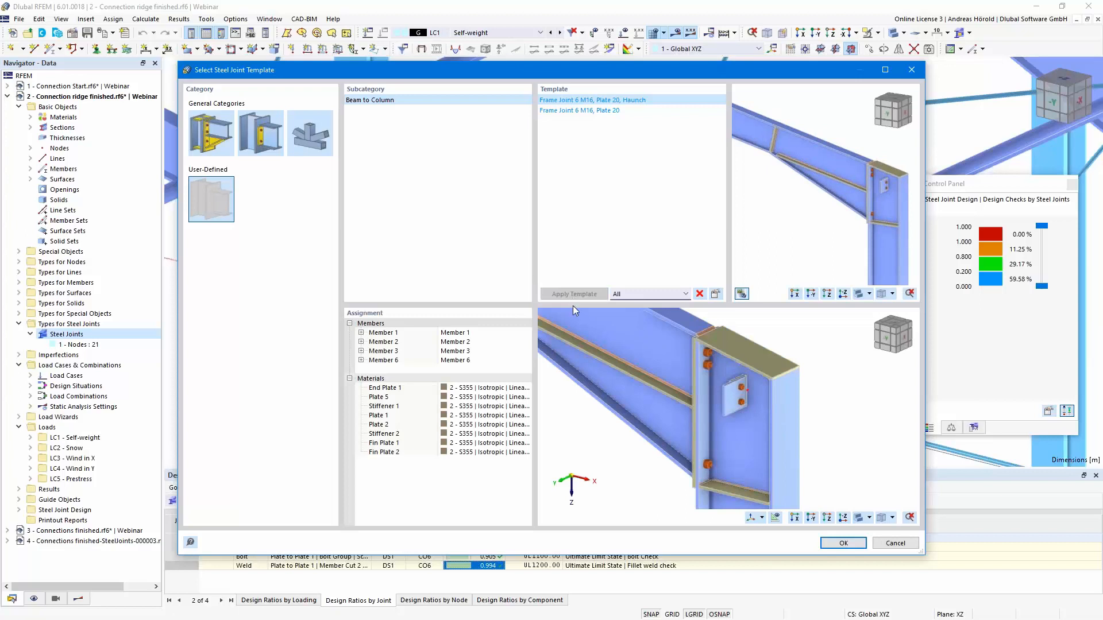
click(843, 542)
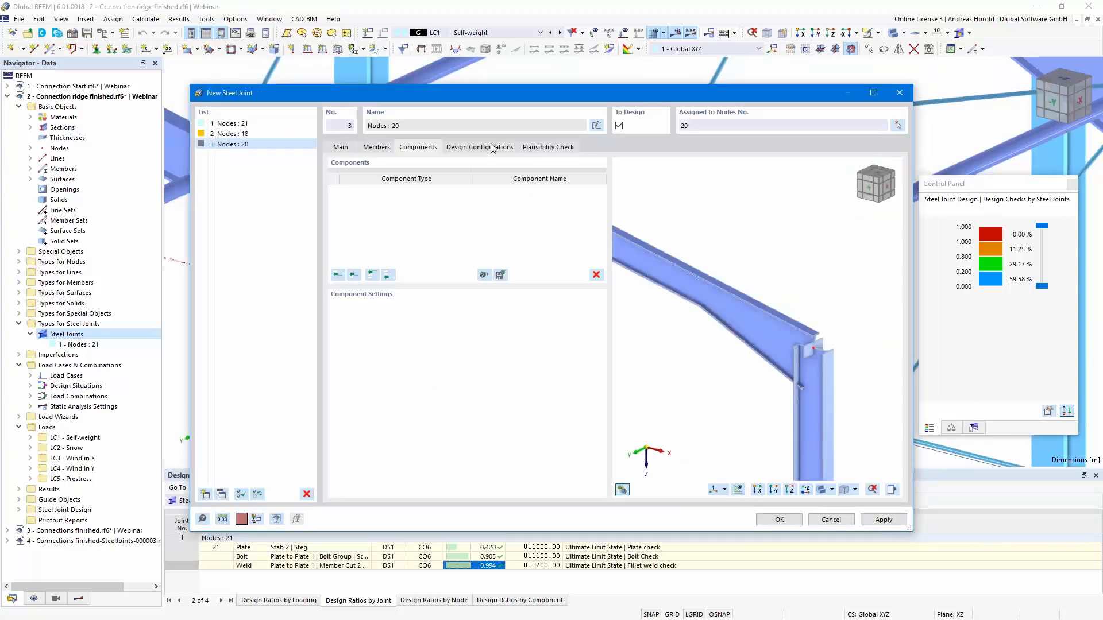
- Review the design configuration and the list of template components for the joint at node 20
click(480, 147)
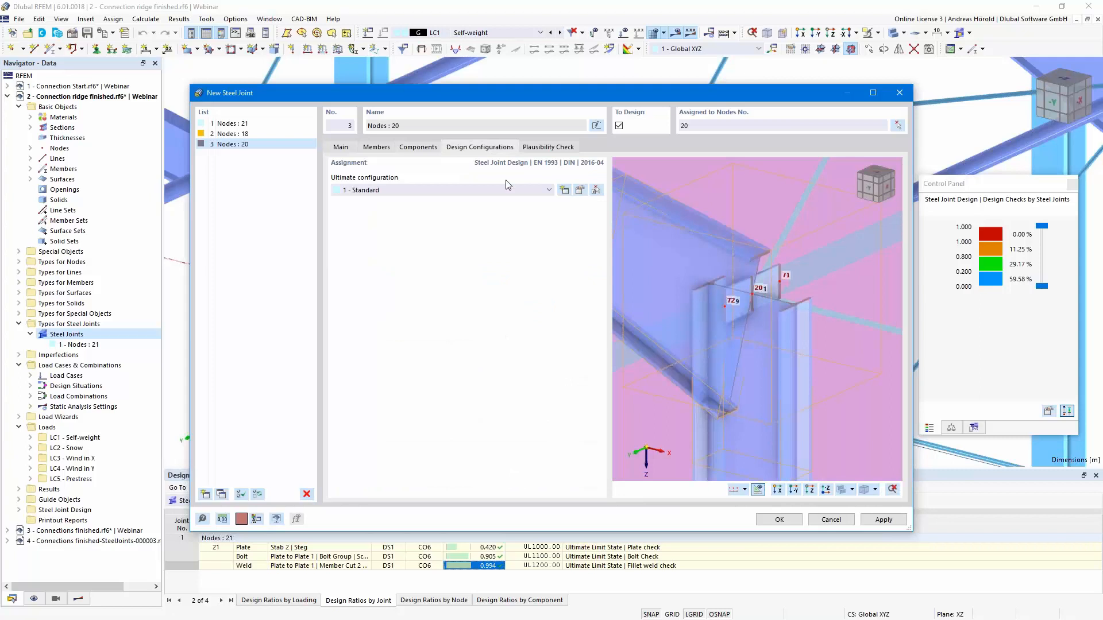
click(417, 148)
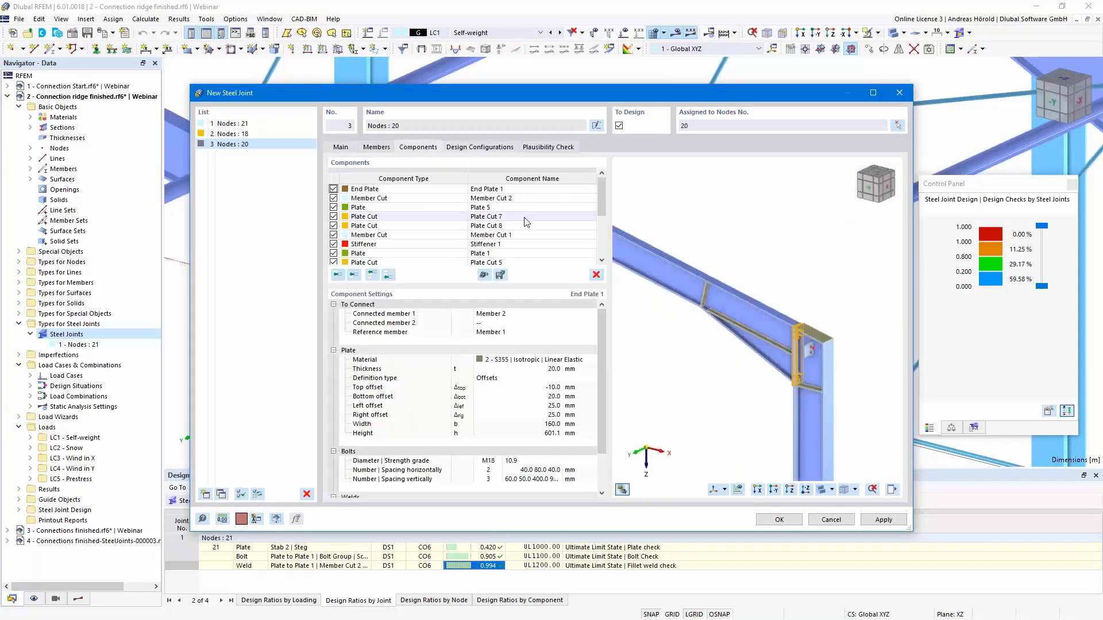
scroll(524, 222, down, 1)
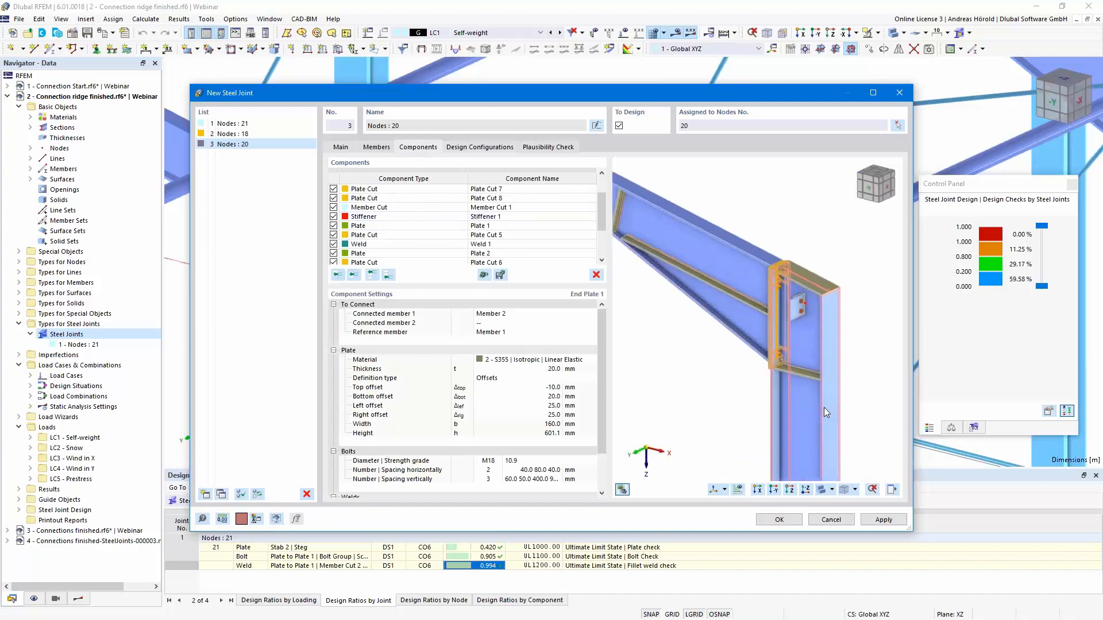
scroll(505, 231, down, 1)
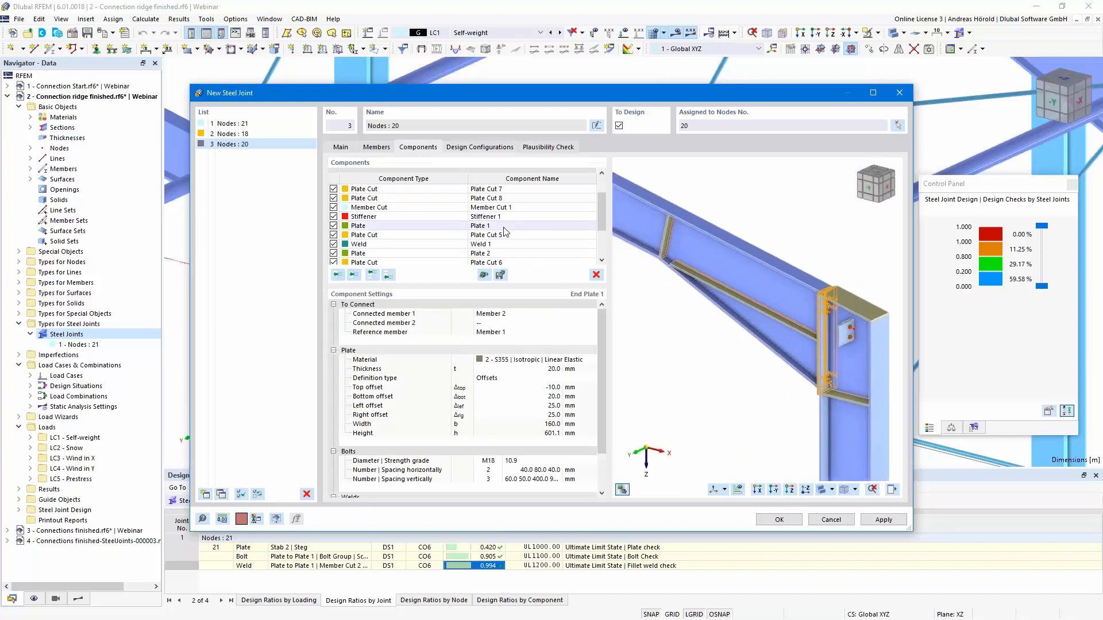
scroll(505, 235, down, 1)
scroll(505, 243, up, 3)
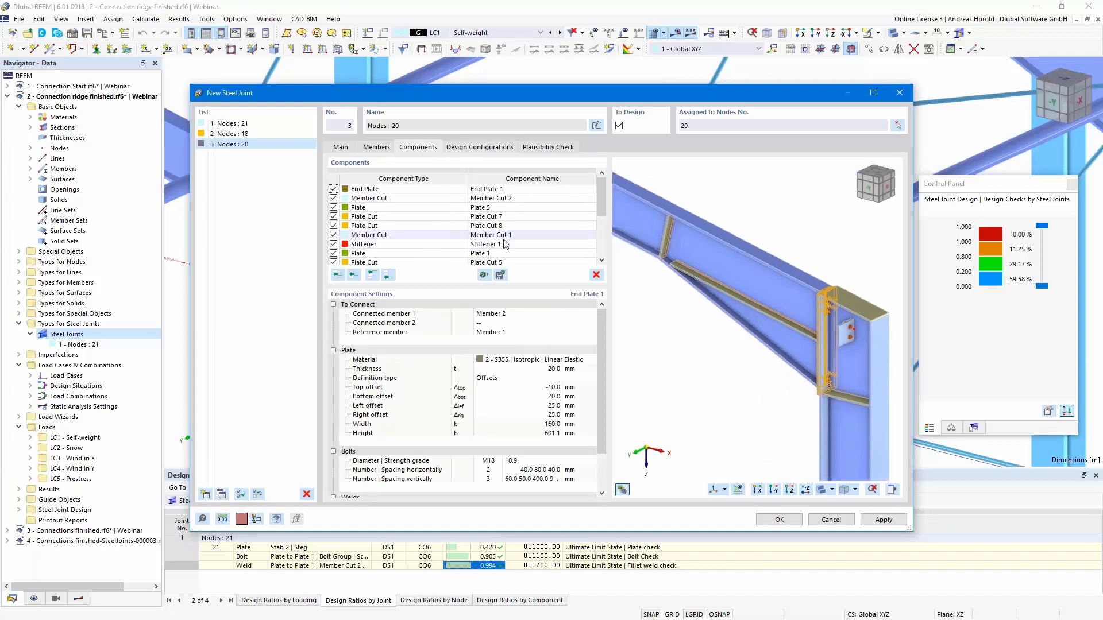